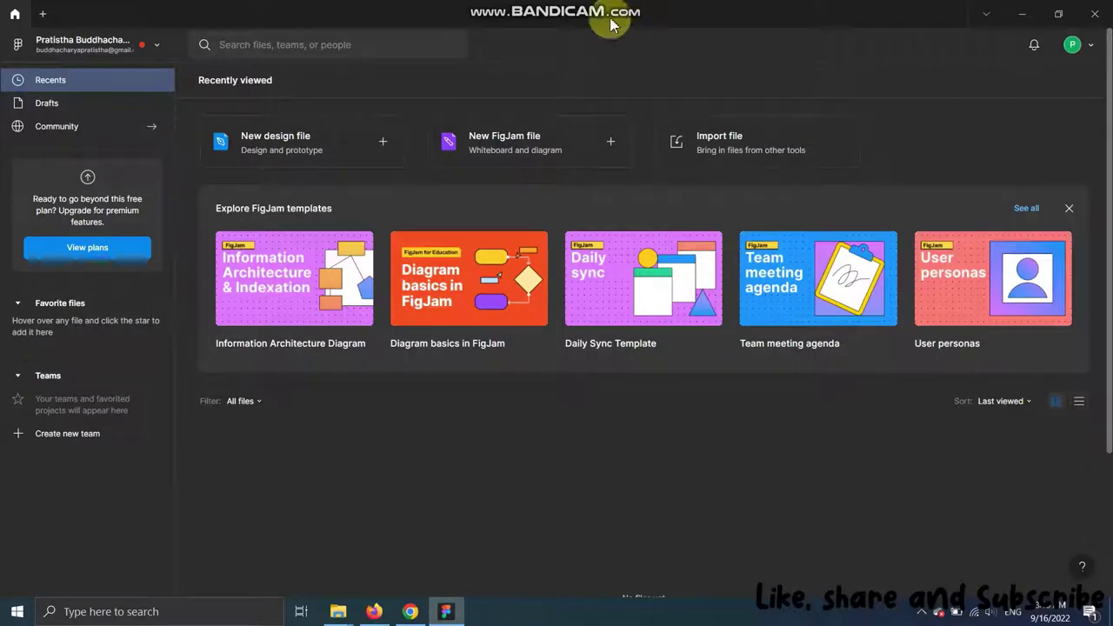
Create a new Drafts design file titled 'Figma Basics'.
click(316, 145)
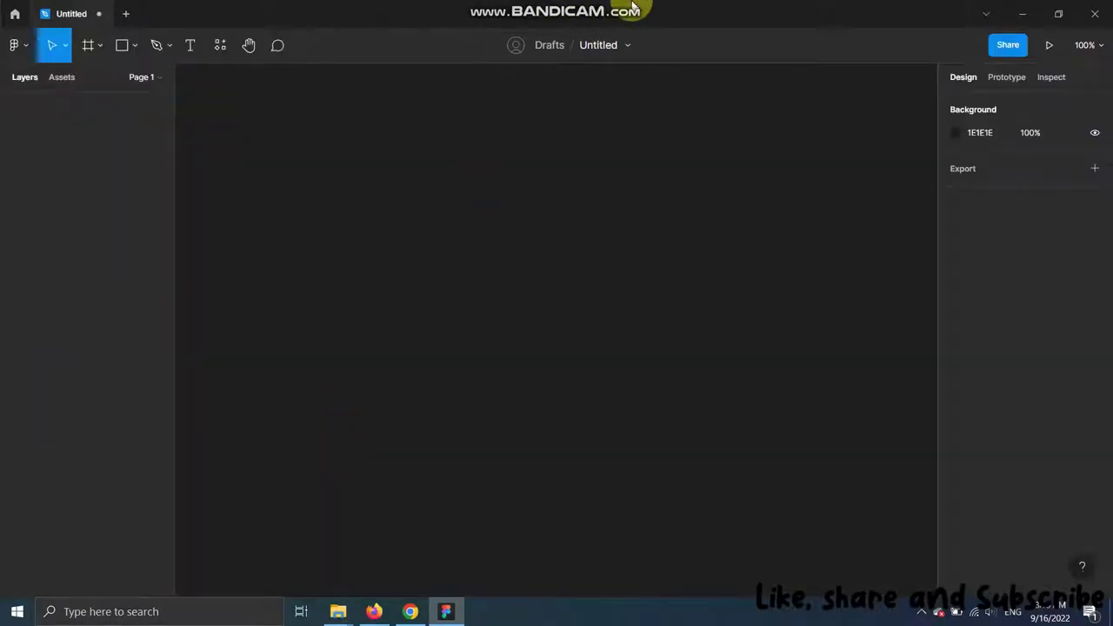
click(596, 45)
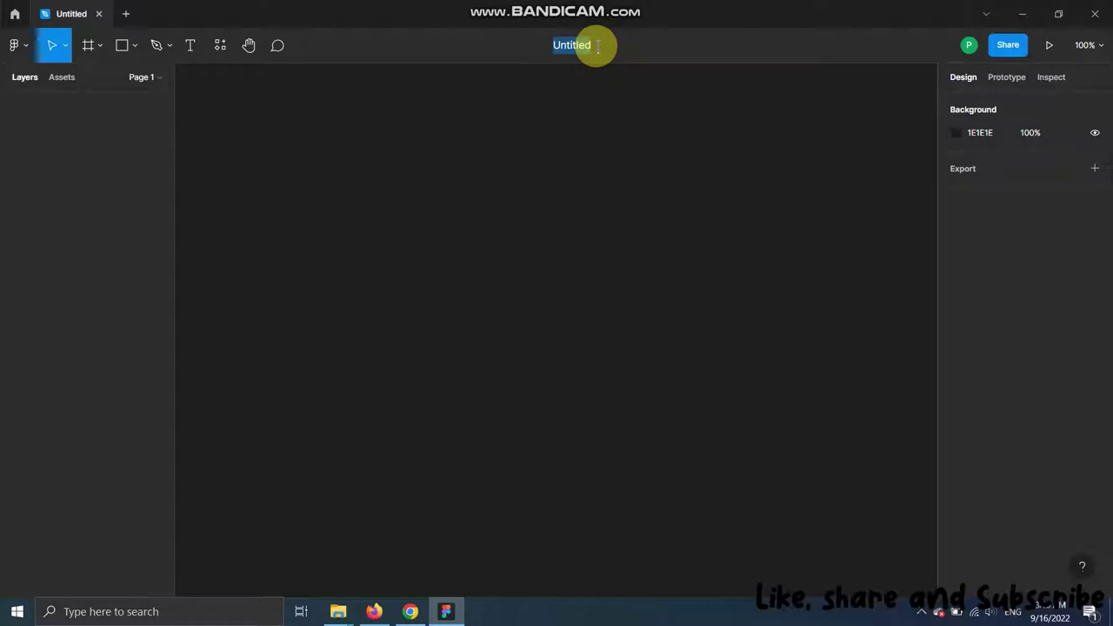
text(Figma Bas)
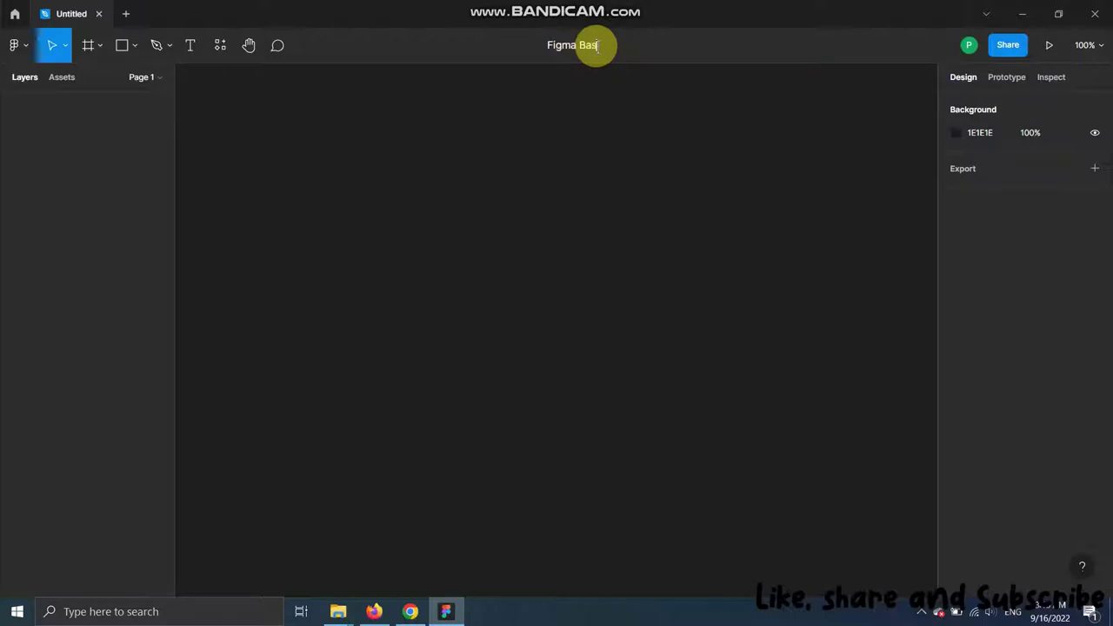
text(ics)
key(Return)
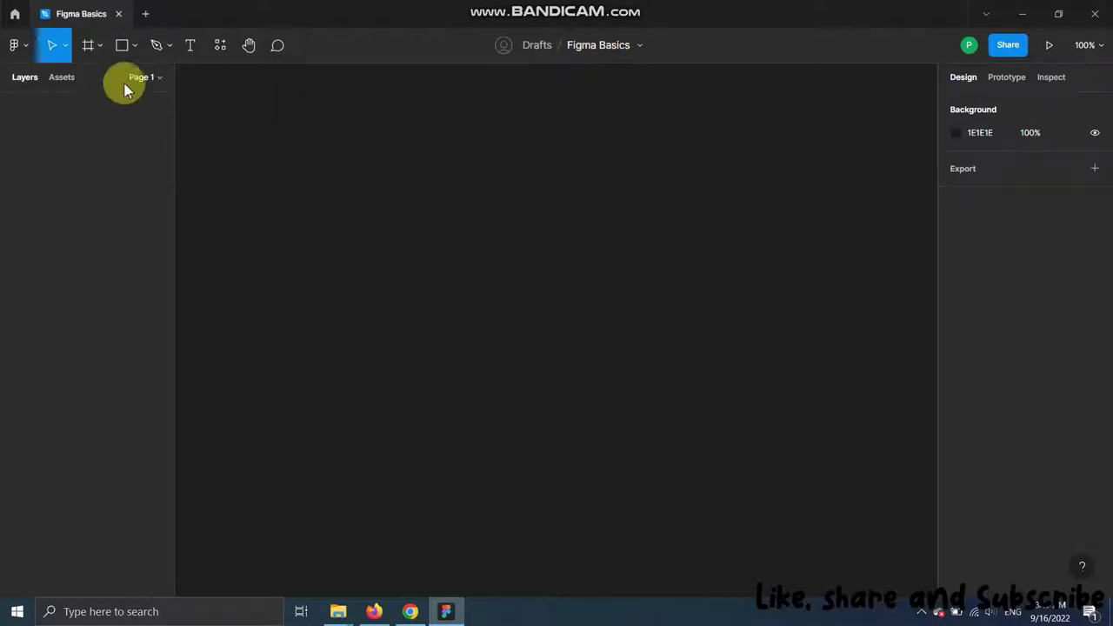
Add a second page and rename Page 1 to 'Basics'.
click(142, 76)
click(158, 105)
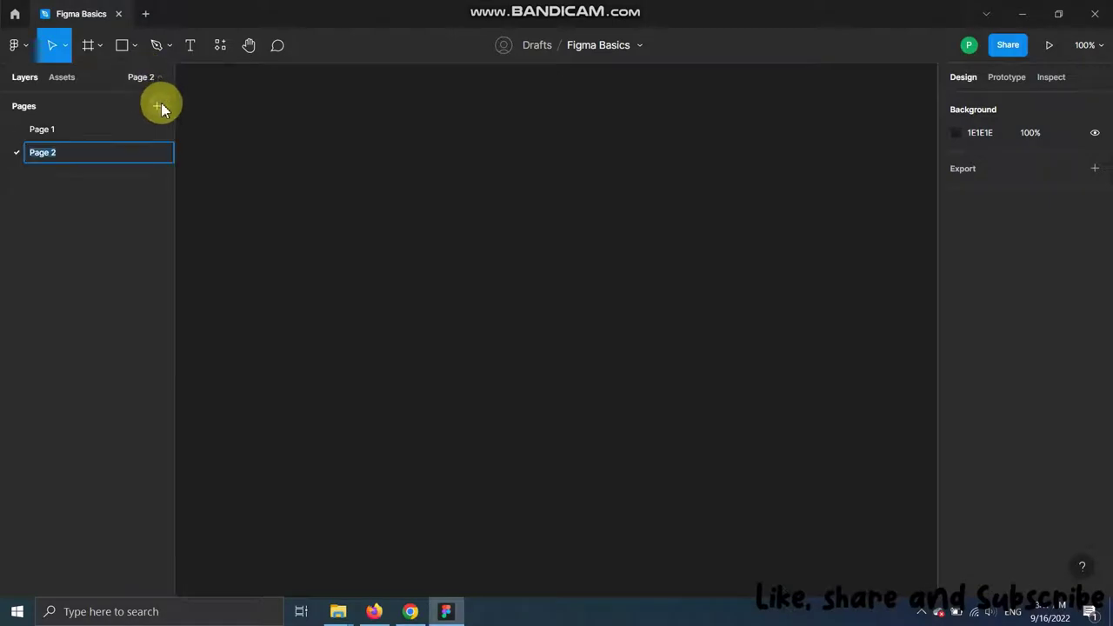
click(50, 131)
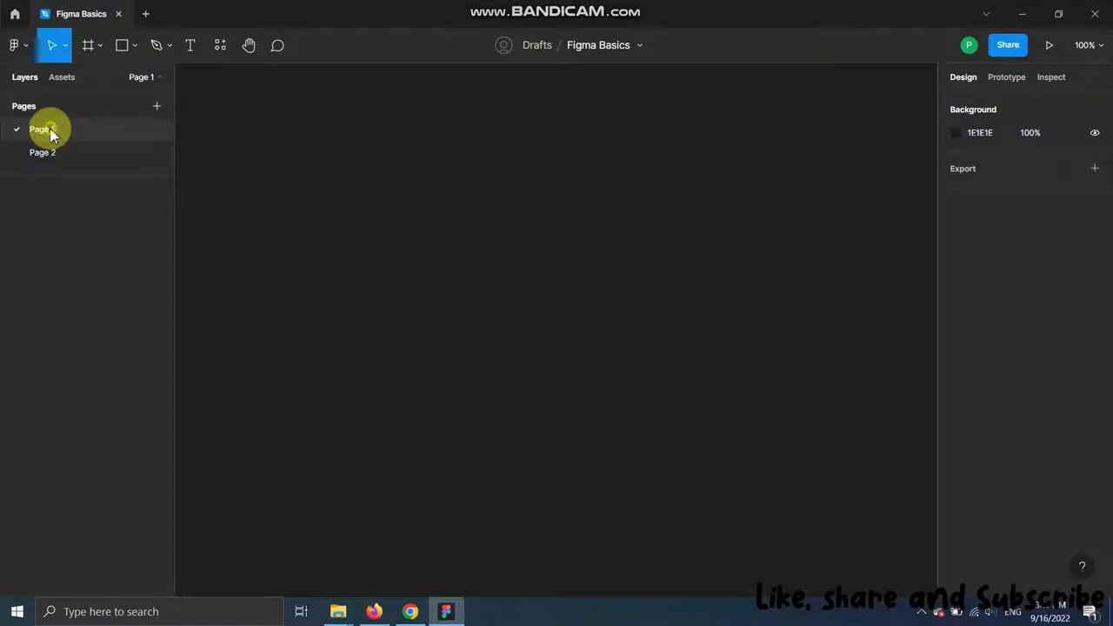
double_click(50, 130)
text(Ba)
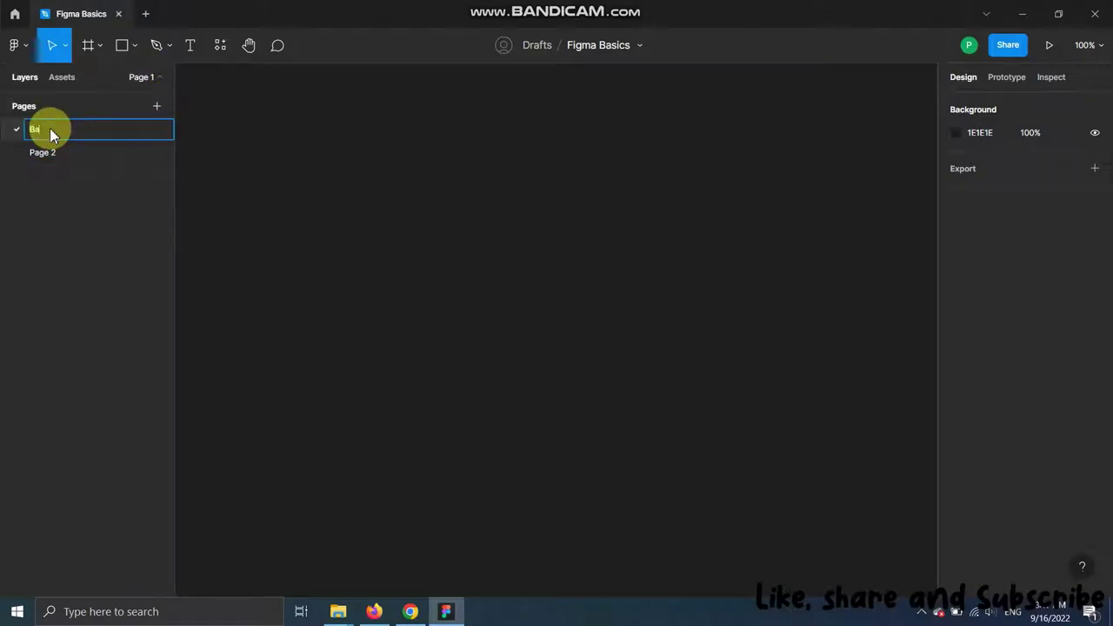
text(sics)
key(Return)
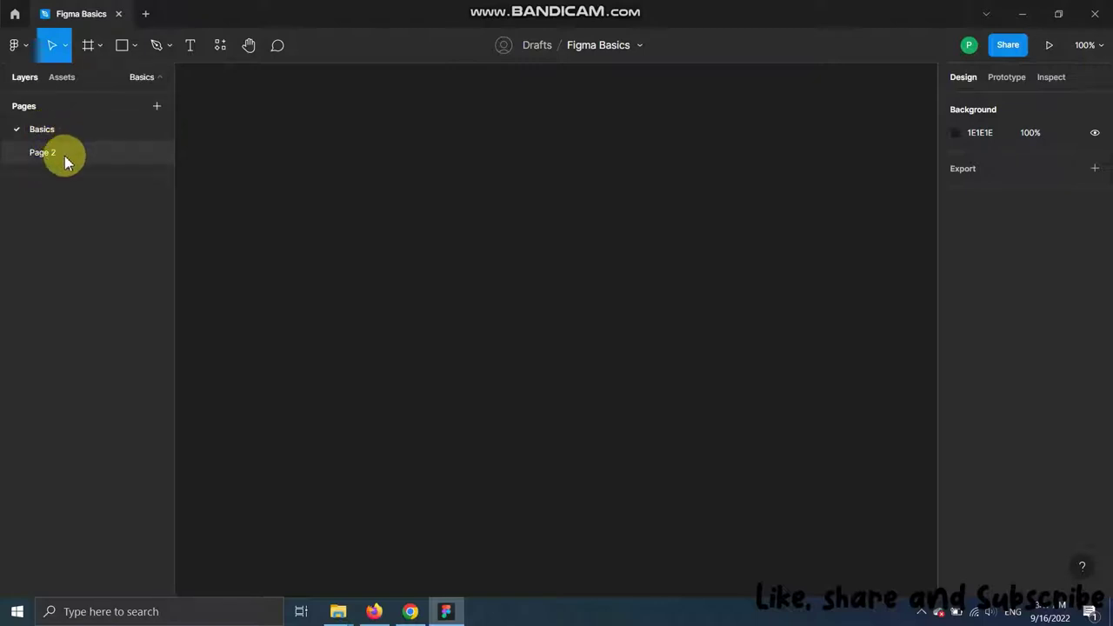
Delete Page 2 so Basics is the only page.
click(65, 156)
right_click(65, 156)
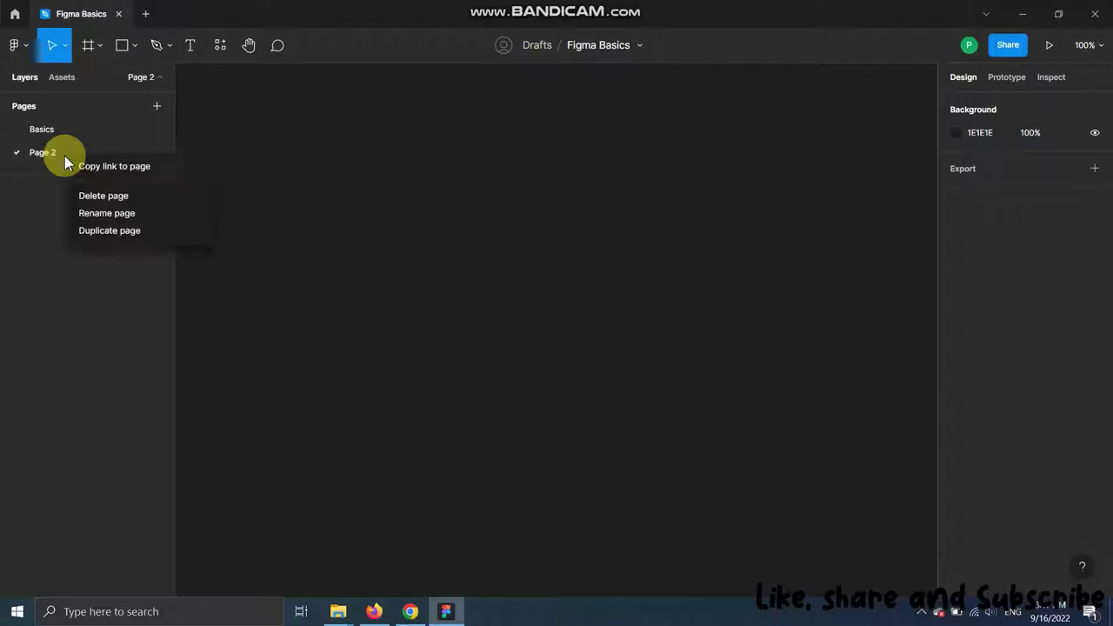
click(94, 201)
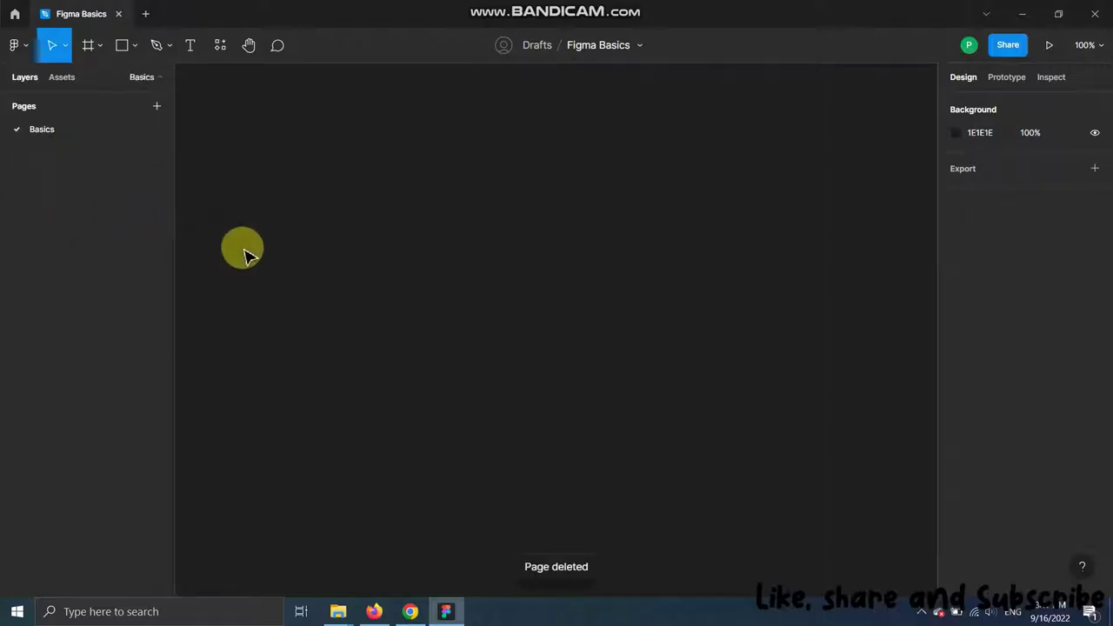
click(95, 52)
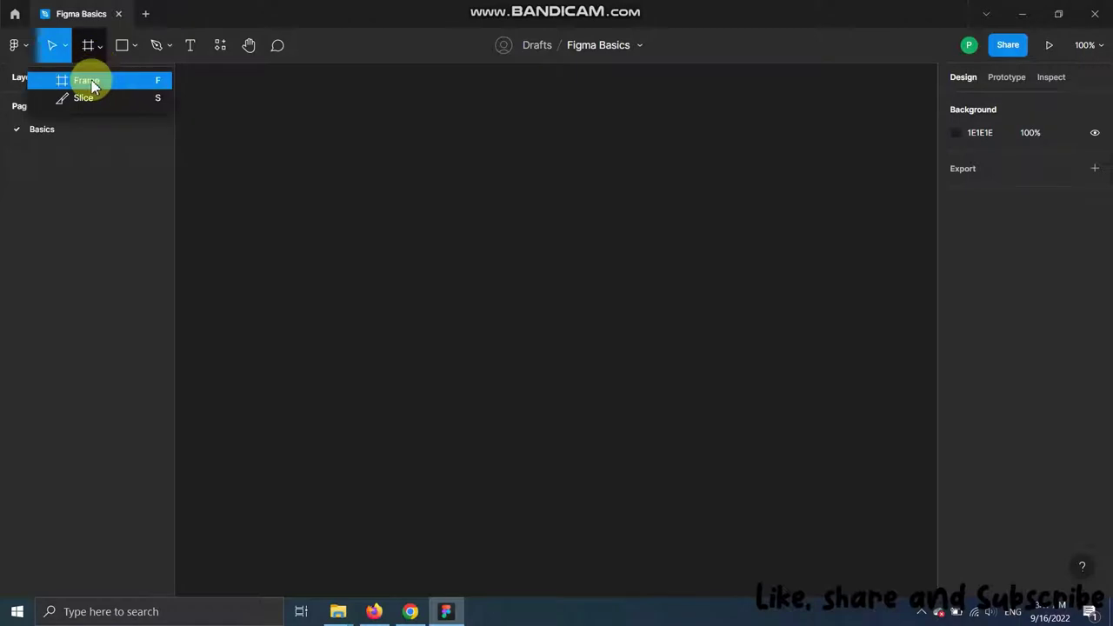
With the Frame tool, browse the phone, tablet, paper and social media frame presets.
click(87, 81)
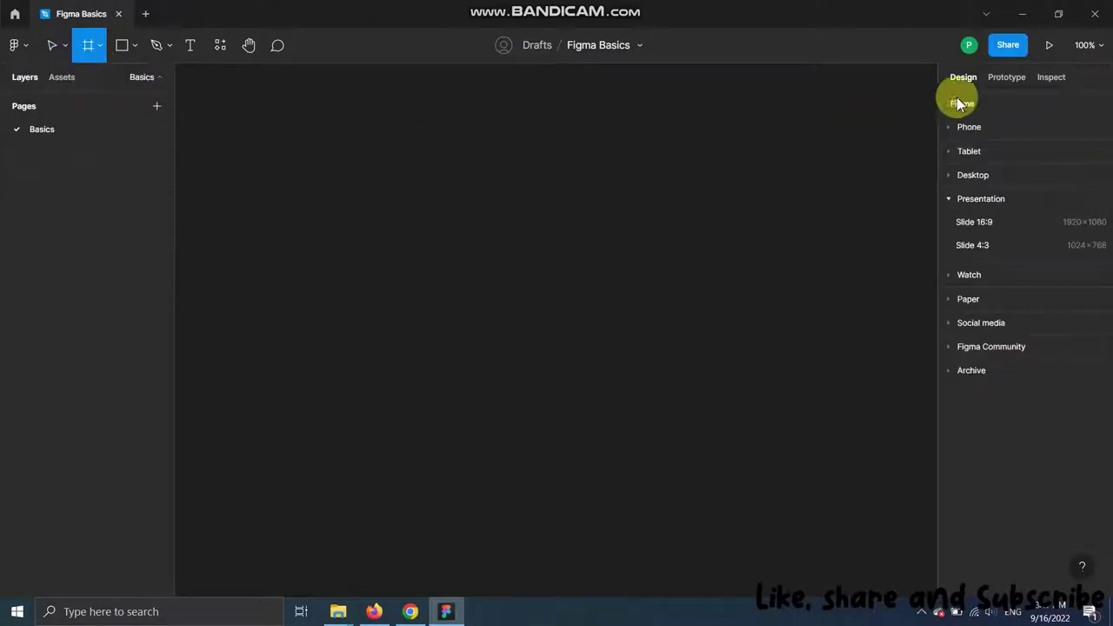
click(950, 127)
click(950, 126)
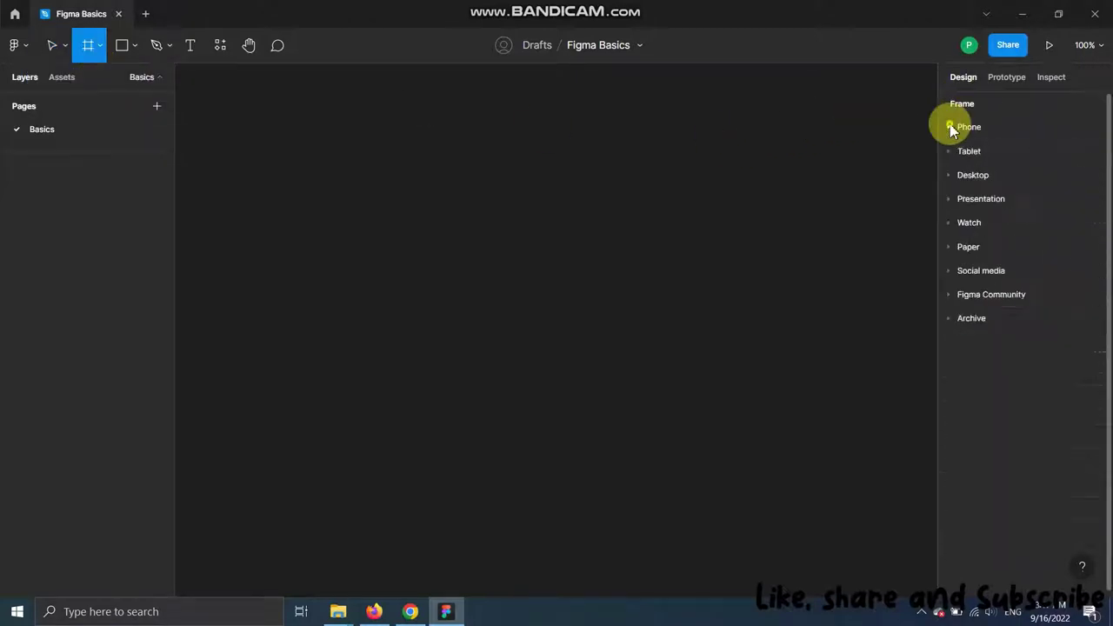
click(954, 150)
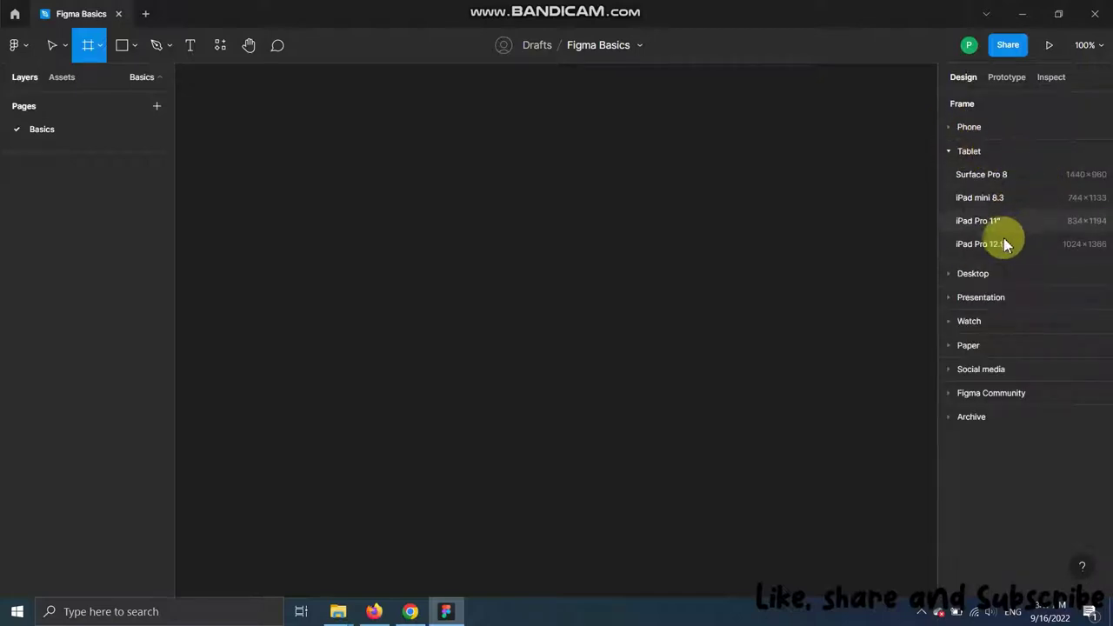
click(949, 152)
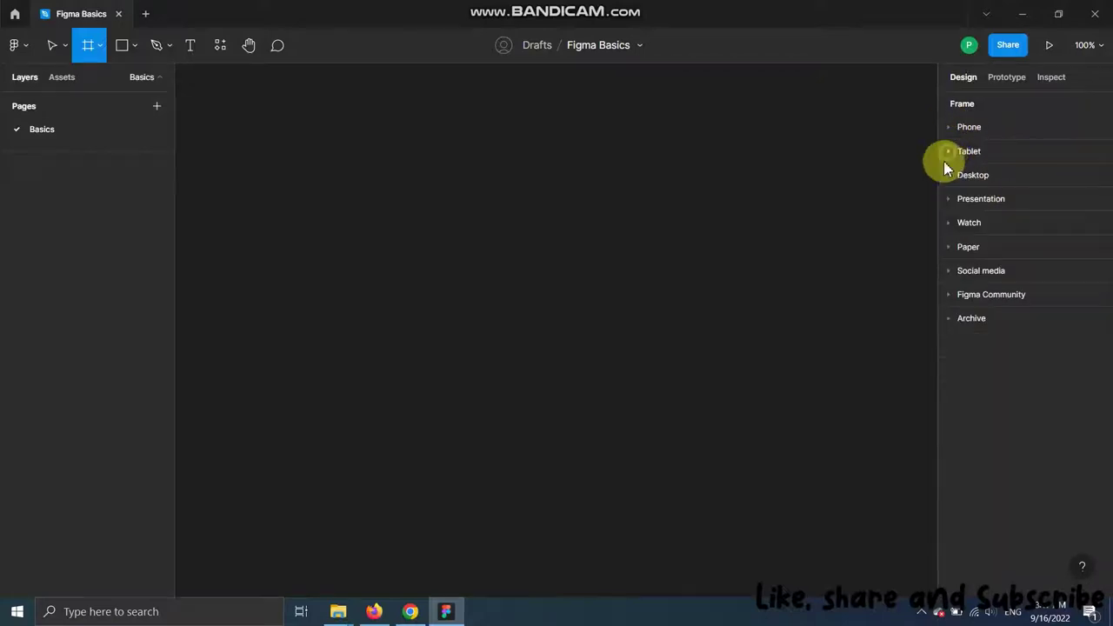
click(949, 248)
click(951, 247)
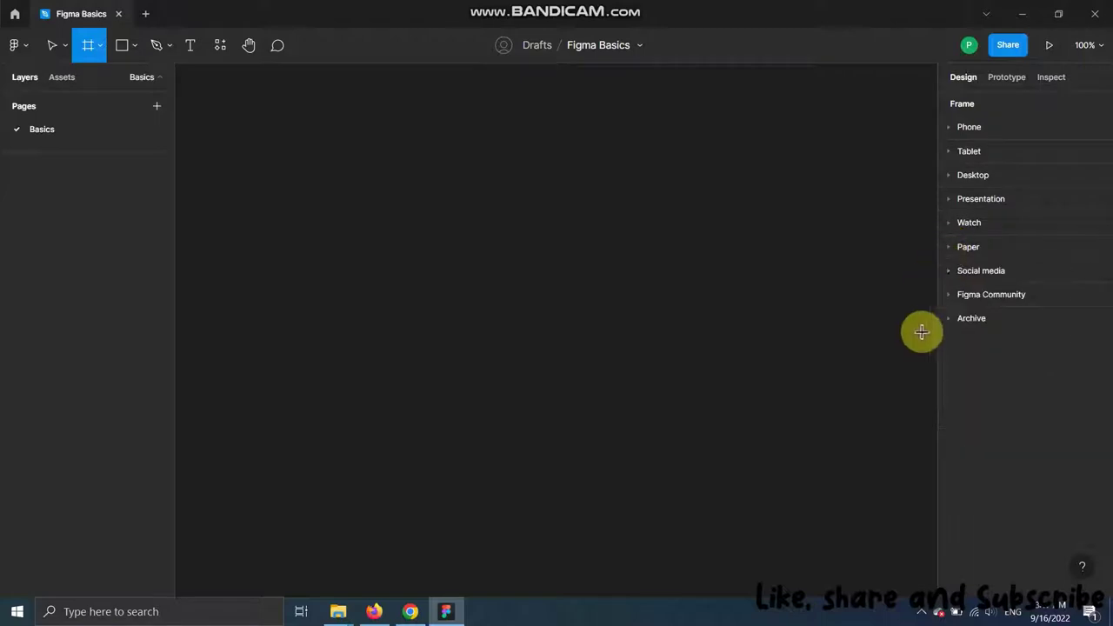
click(951, 271)
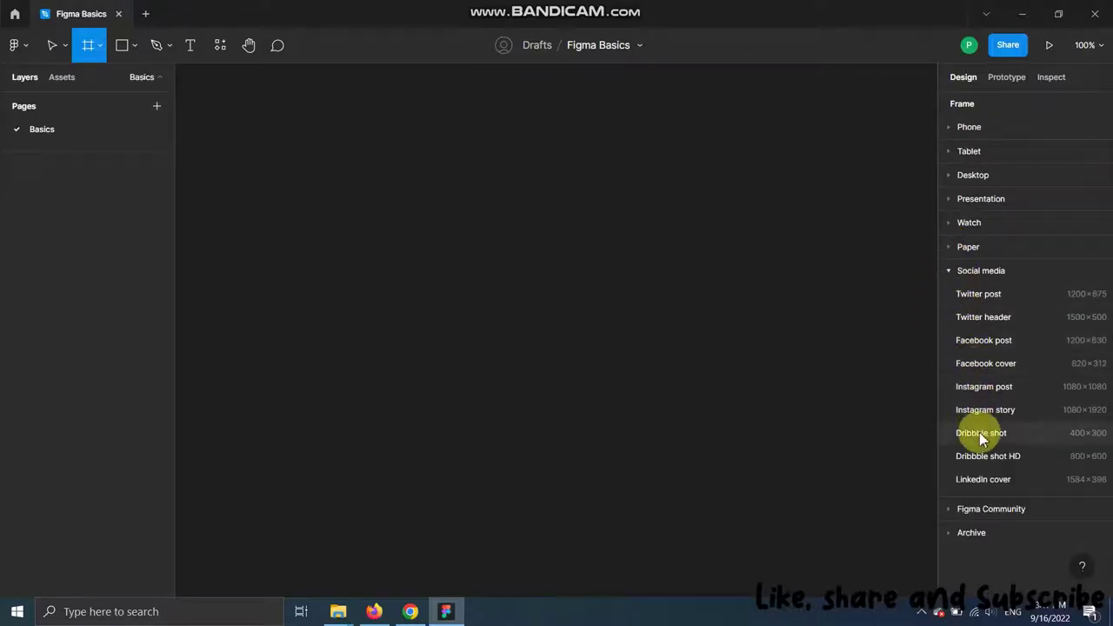
click(950, 272)
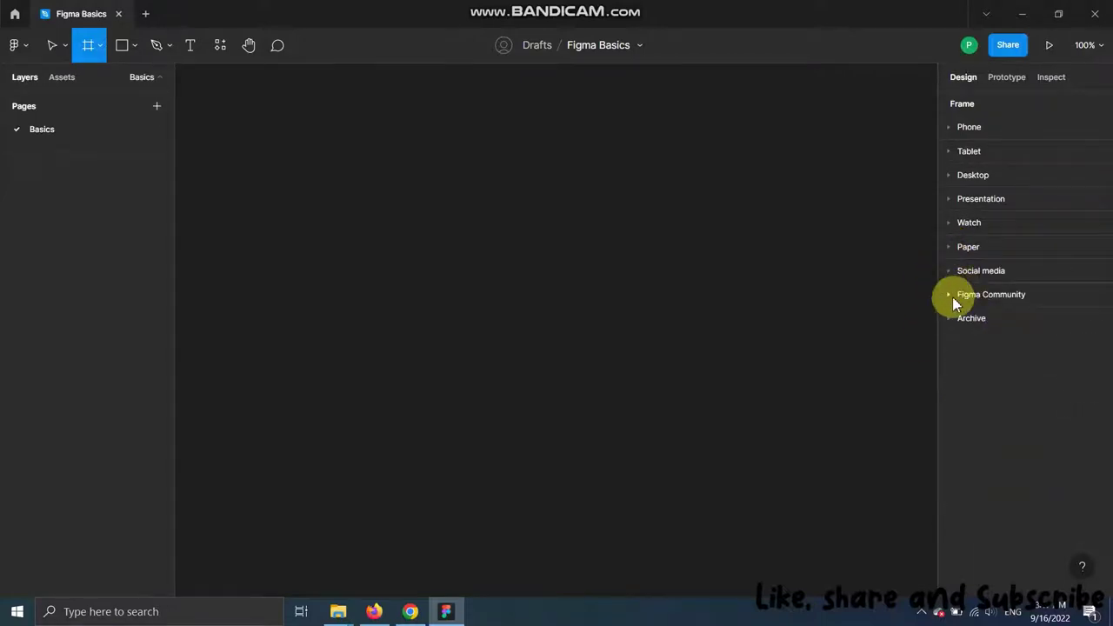
Check the Community and archived presets, then add a 1024 × 768 Slide 4:3 frame.
click(950, 296)
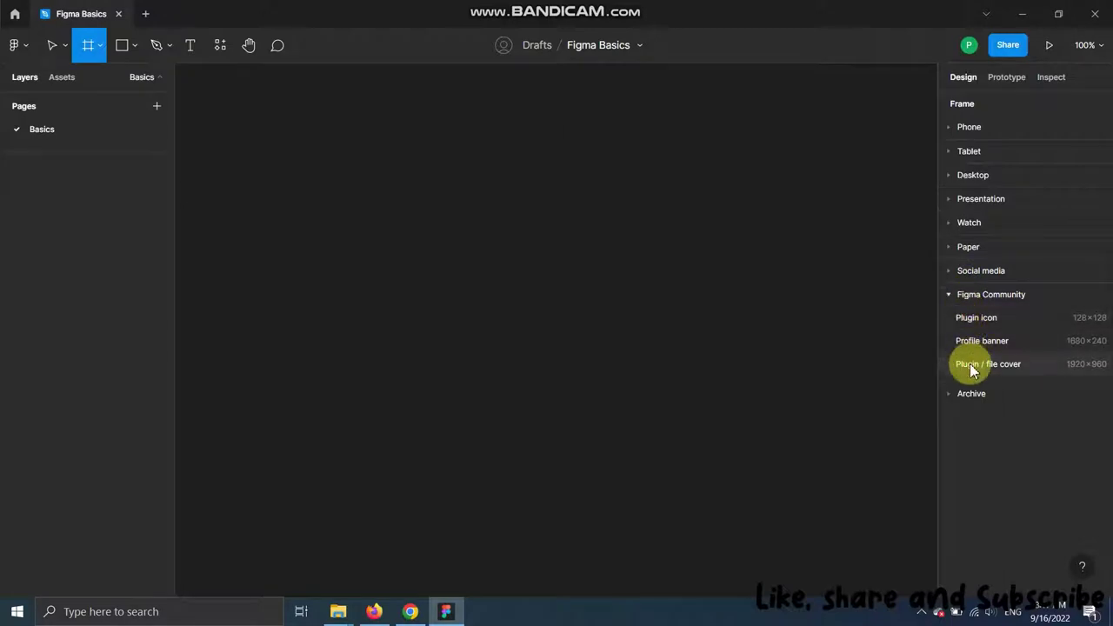
click(948, 294)
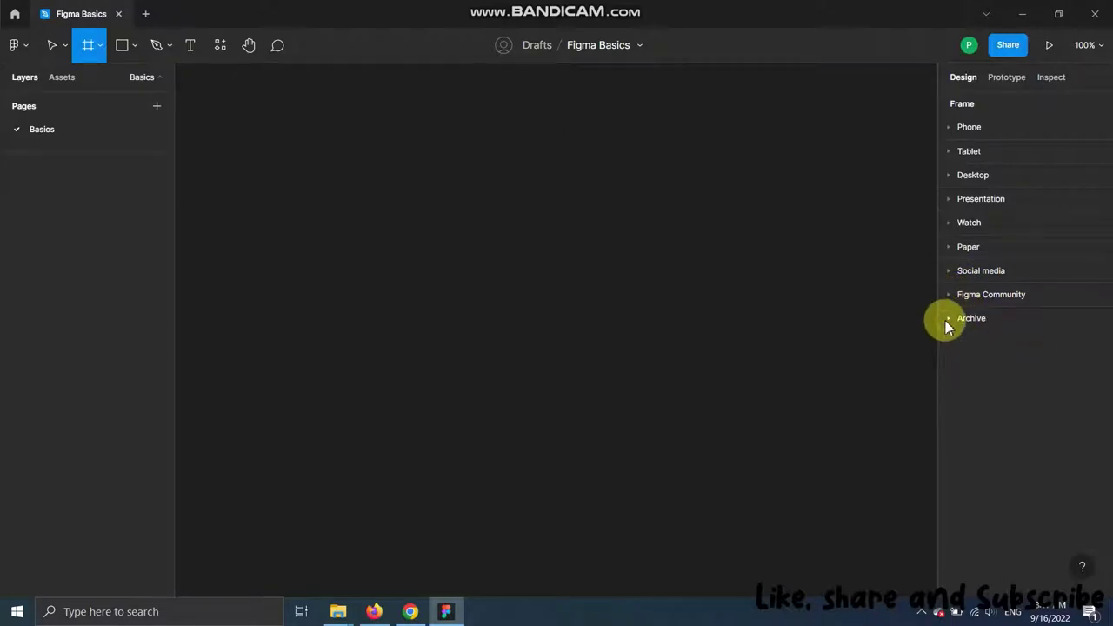
click(949, 320)
click(948, 319)
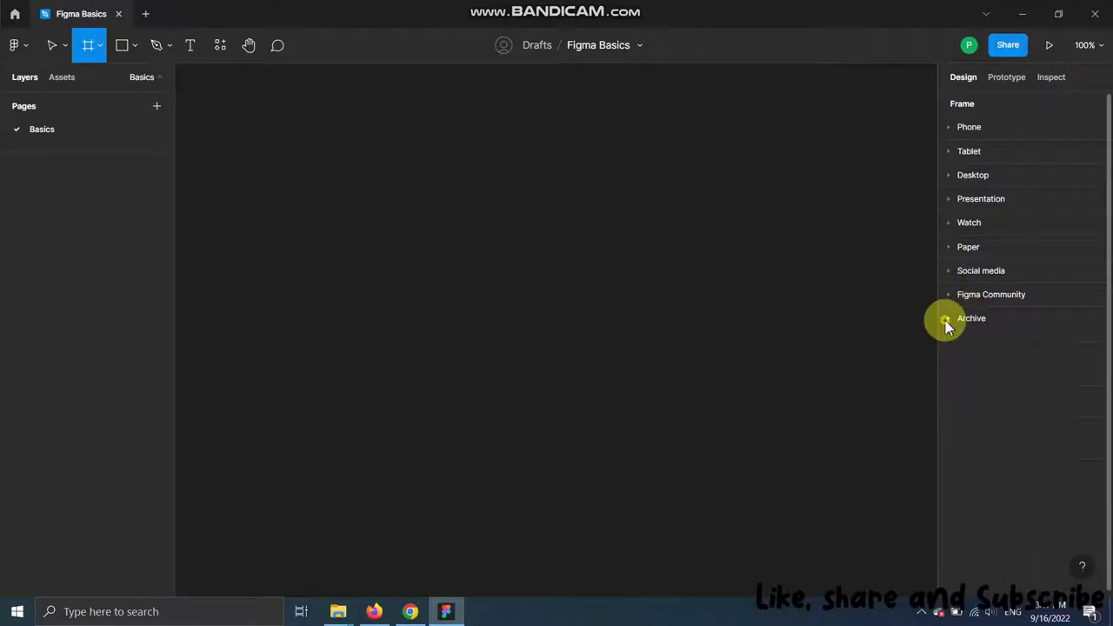
click(948, 198)
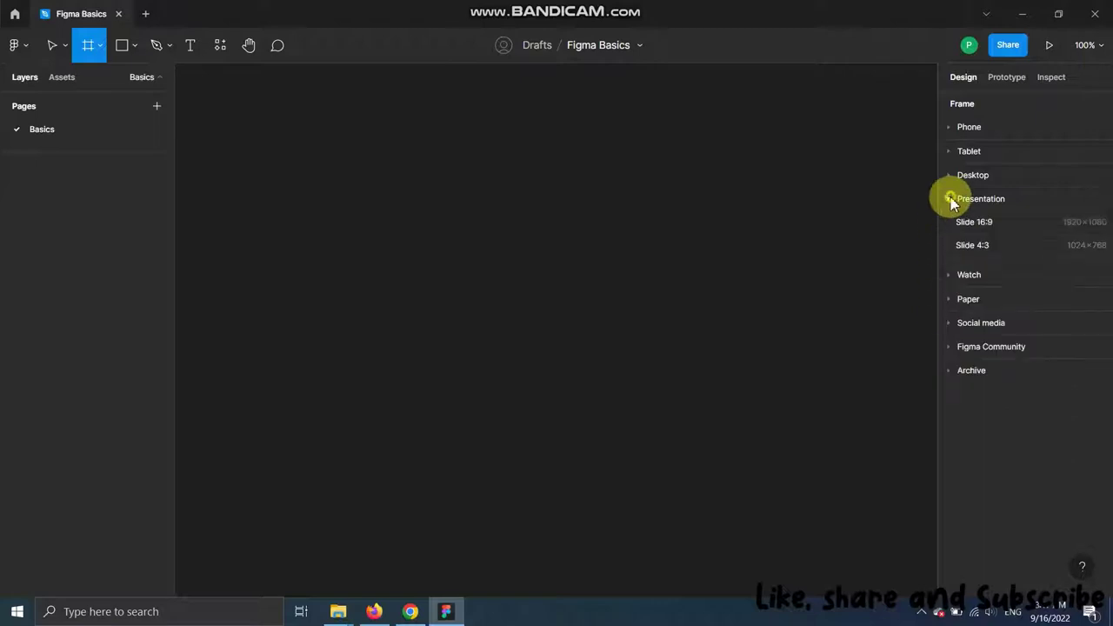
click(988, 244)
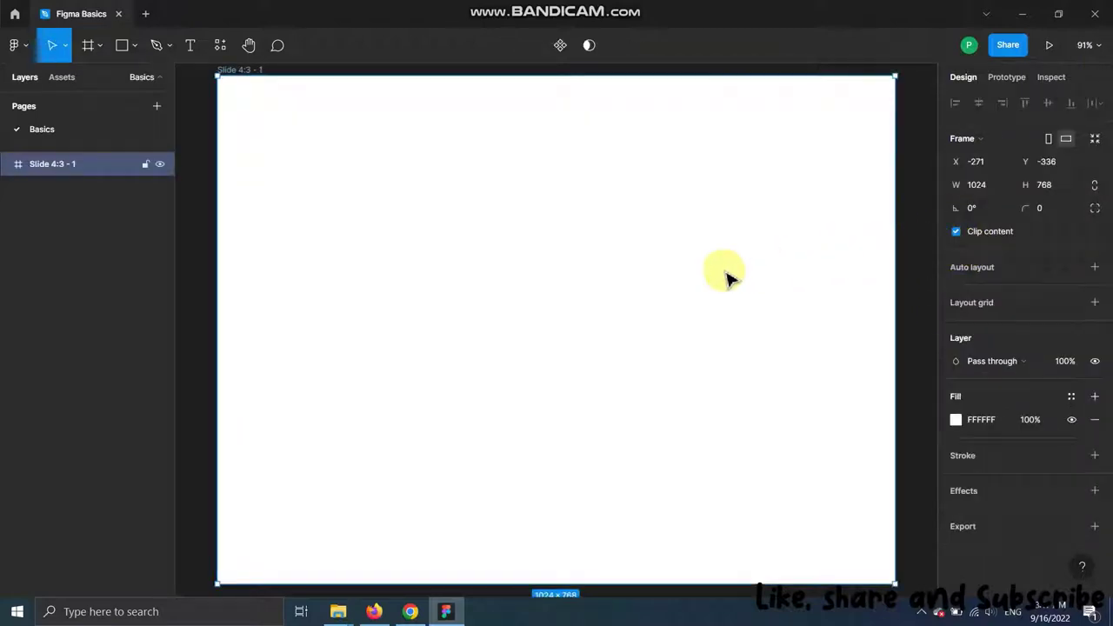
Rename the slide frame to 'Introduction'.
double_click(233, 69)
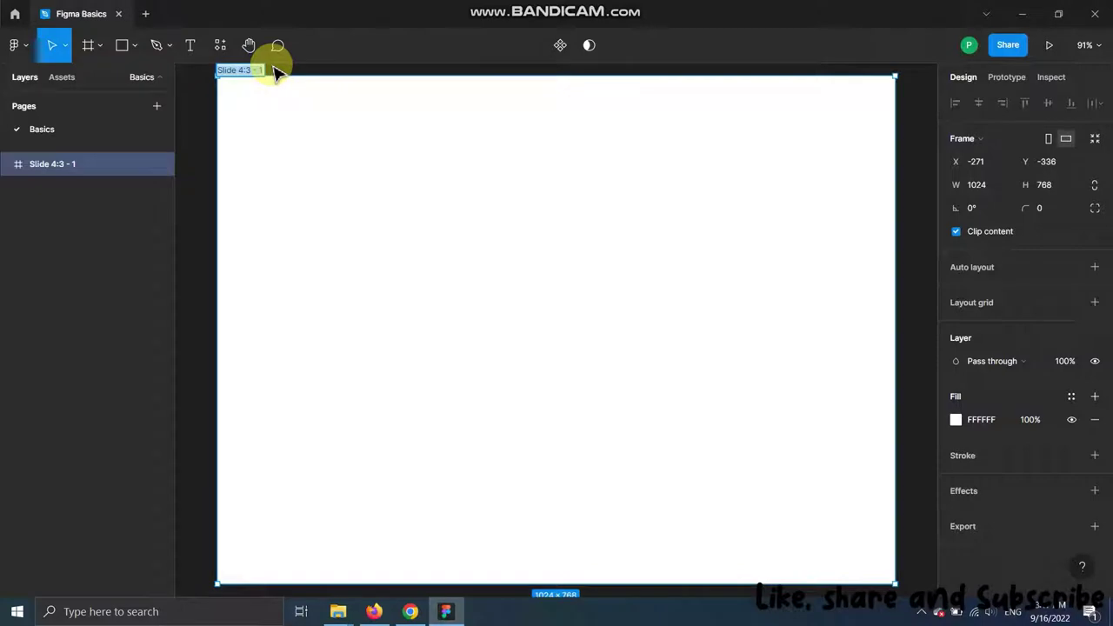
key(BackSpace)
text(Introduction)
key(Return)
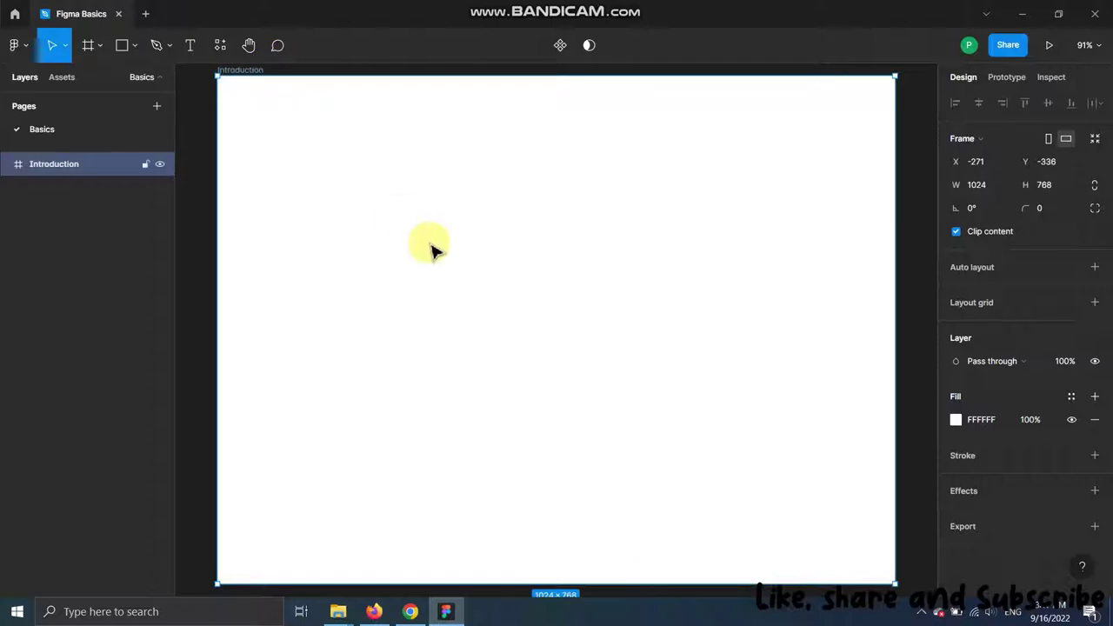
ctrl+scroll(513, 356, down, 1)
click(773, 90)
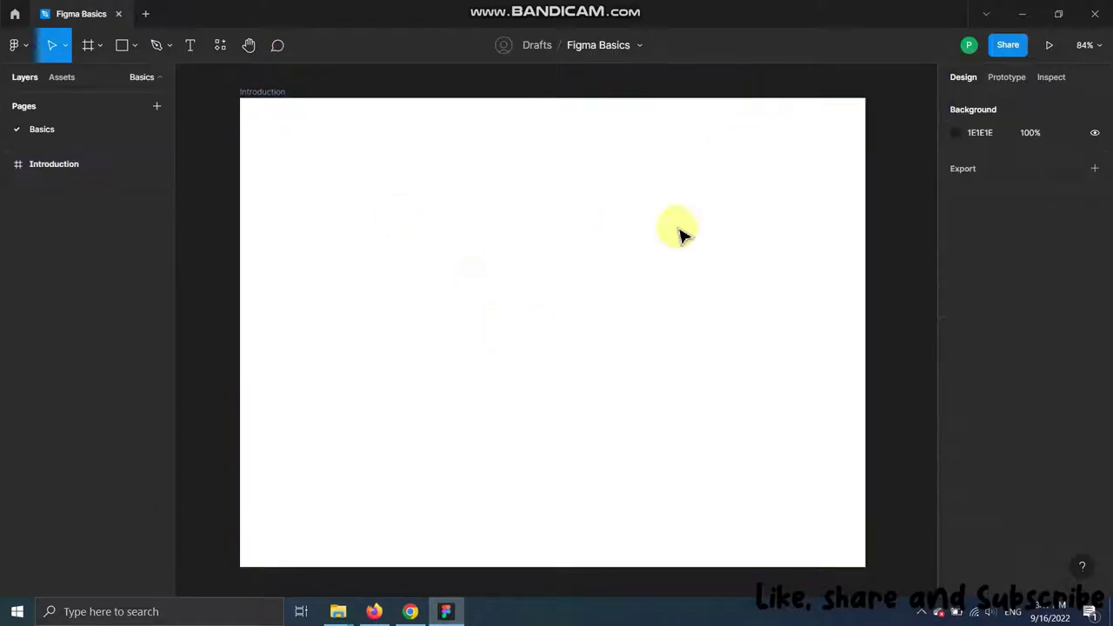
click(27, 48)
mouse_move(37, 110)
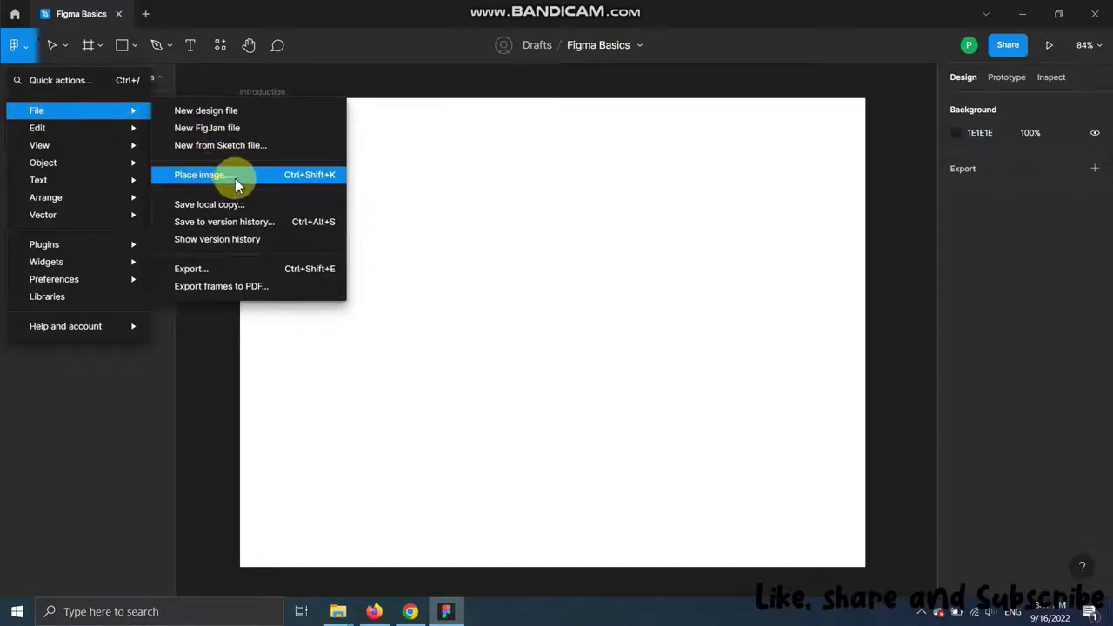
click(536, 206)
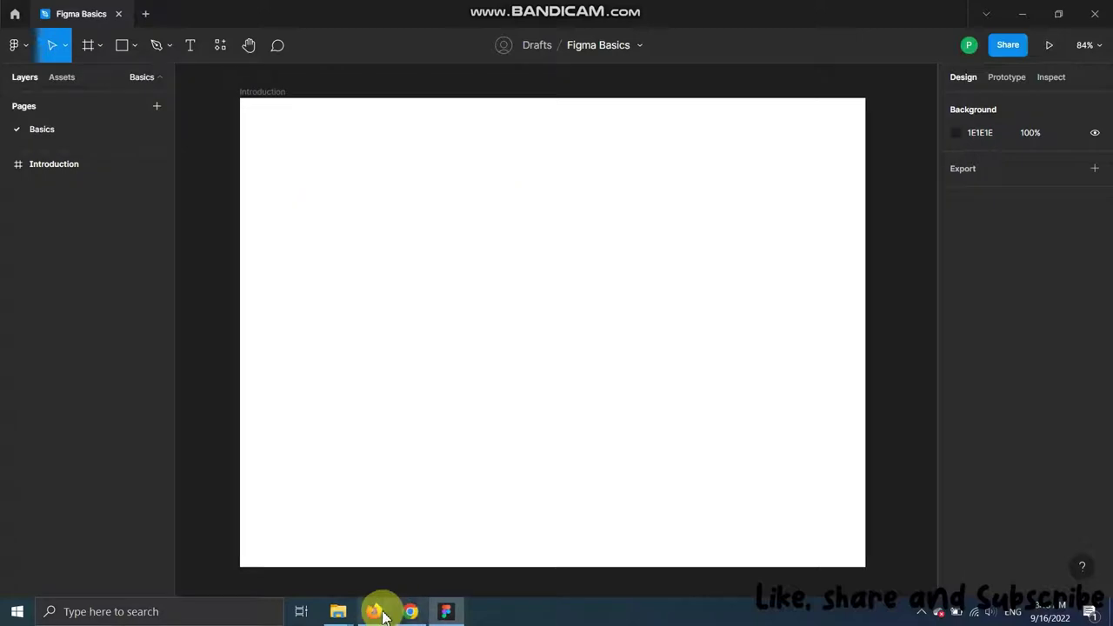
Copy the Figma logo image from the GitHub issue page in Firefox.
click(382, 612)
right_click(456, 416)
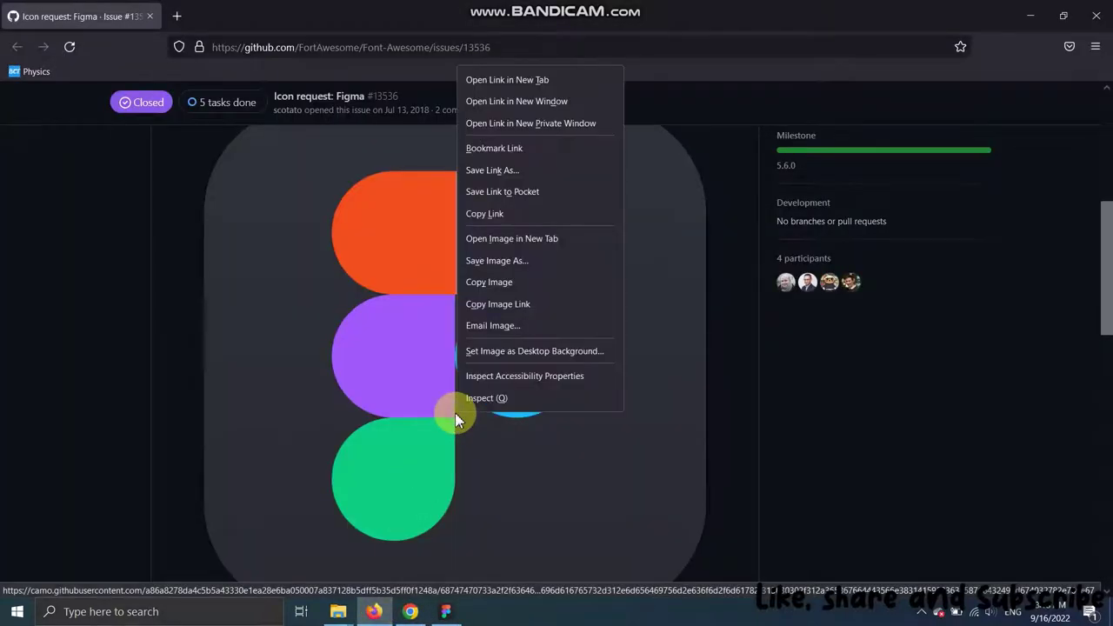
click(485, 287)
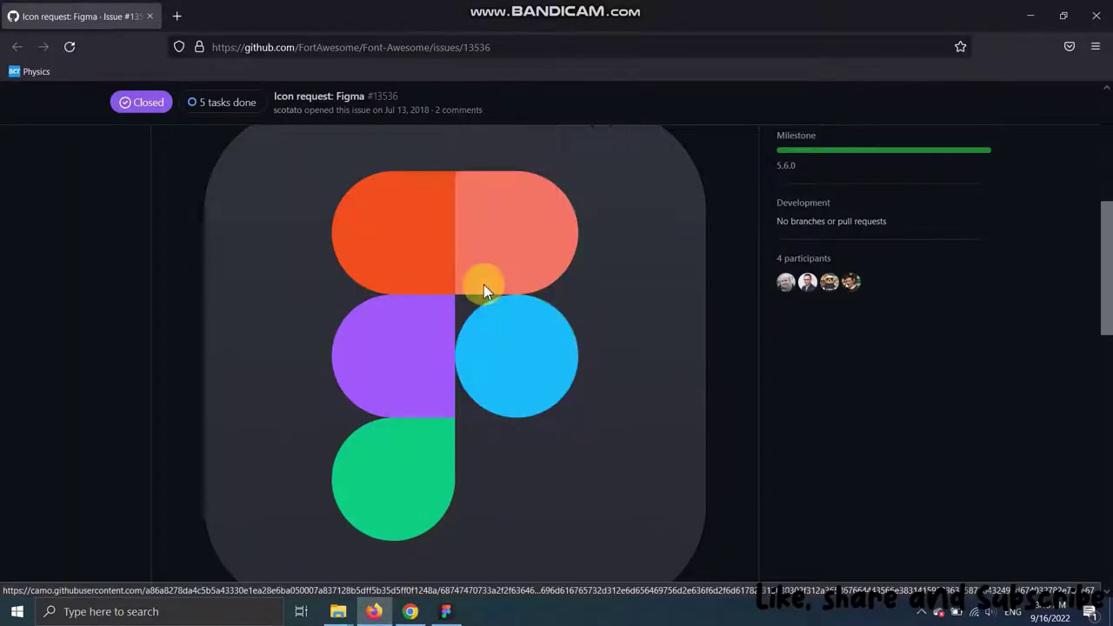
click(1023, 22)
Paste the Figma logo into the Introduction frame and shrink it to 233 × 233.
click(456, 324)
right_click(461, 324)
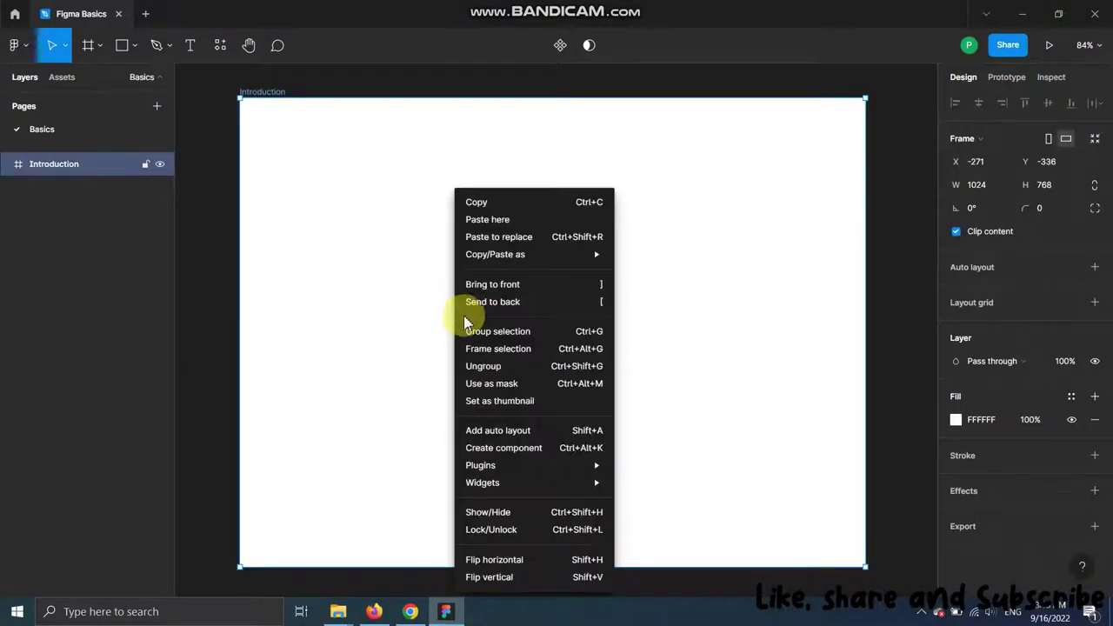
click(500, 223)
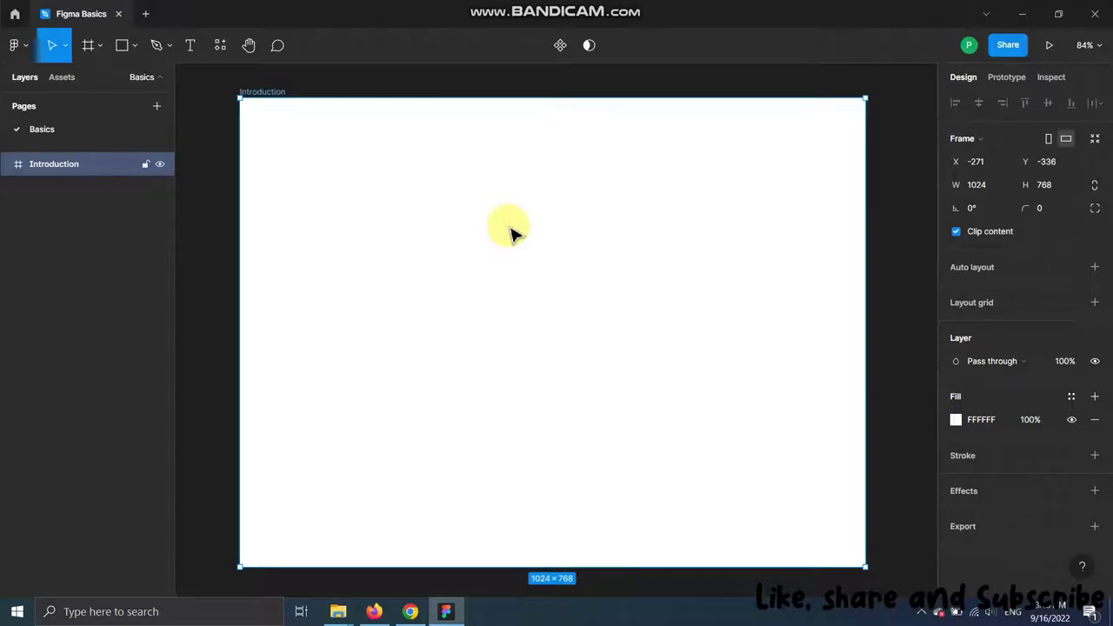
key(shift+1)
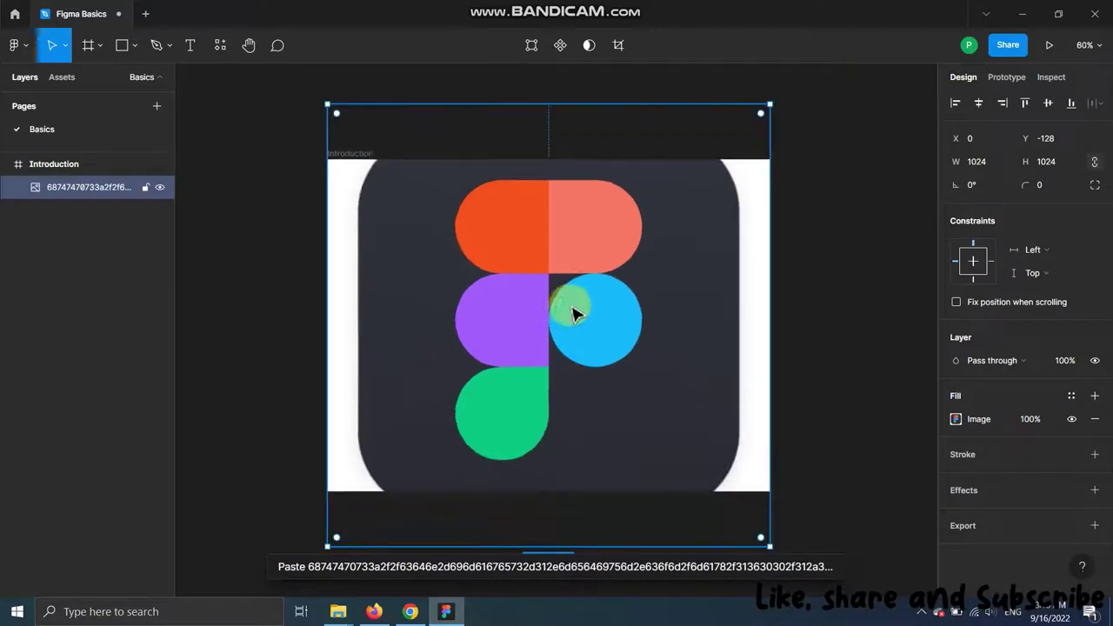
mouse_move(769, 545)
mouse_down()
mouse_move(421, 203)
mouse_move(680, 430)
mouse_up()
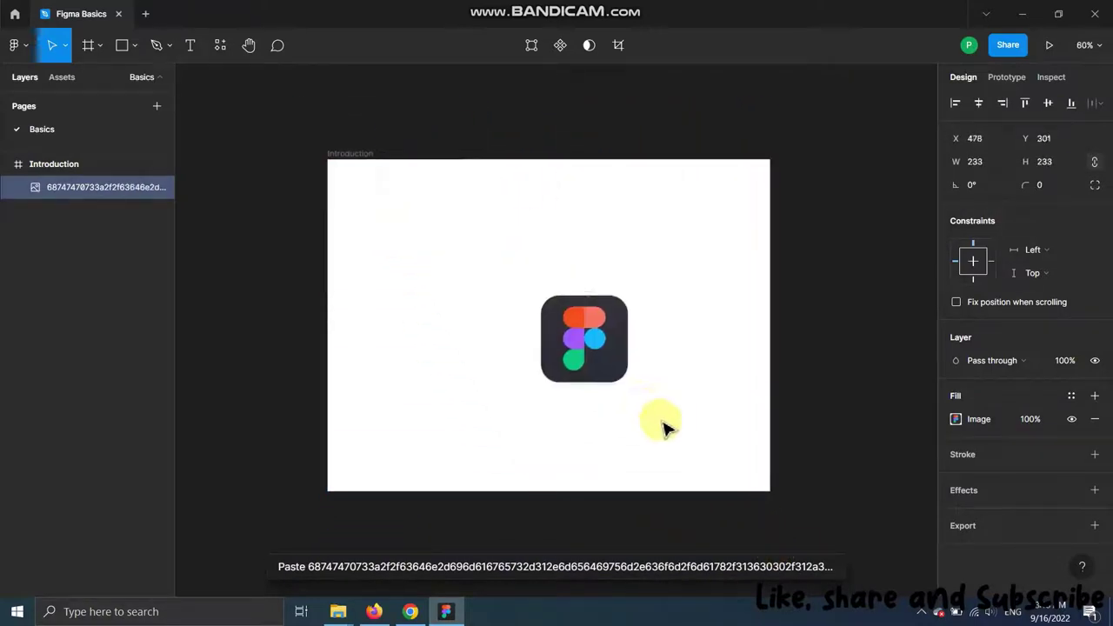
click(774, 404)
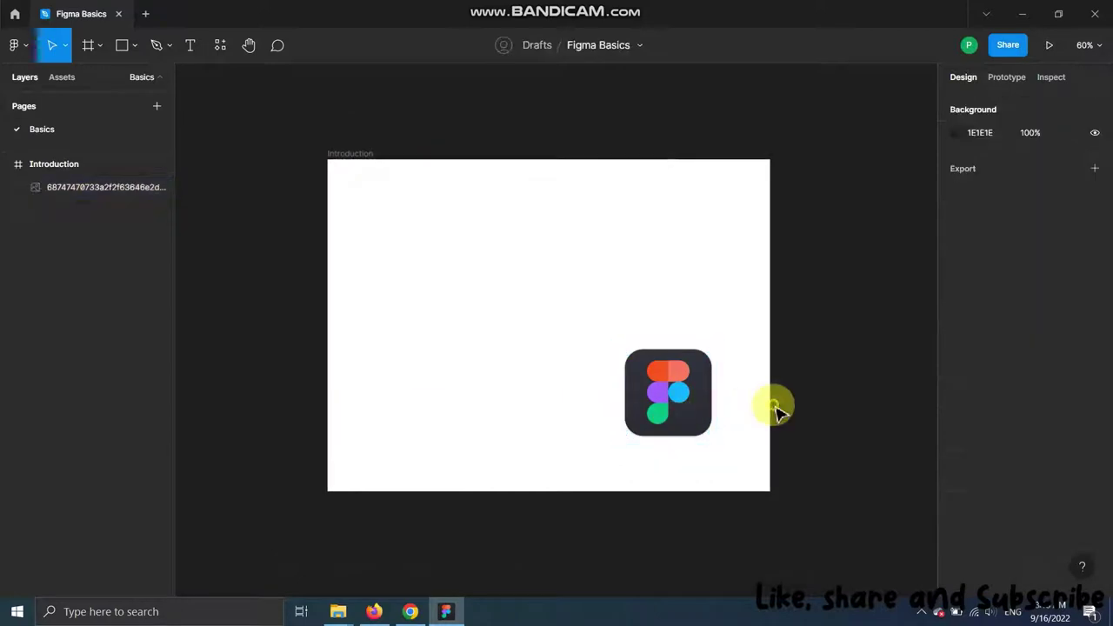
click(133, 40)
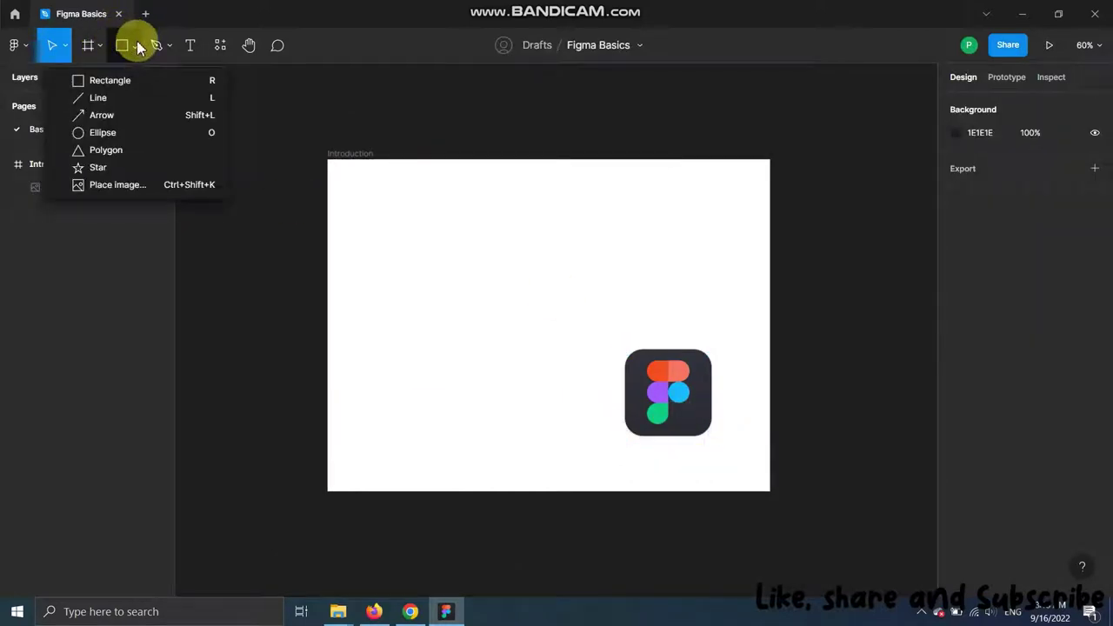
Draw a rectangle in the frame and resize it to 500 × 500.
click(98, 83)
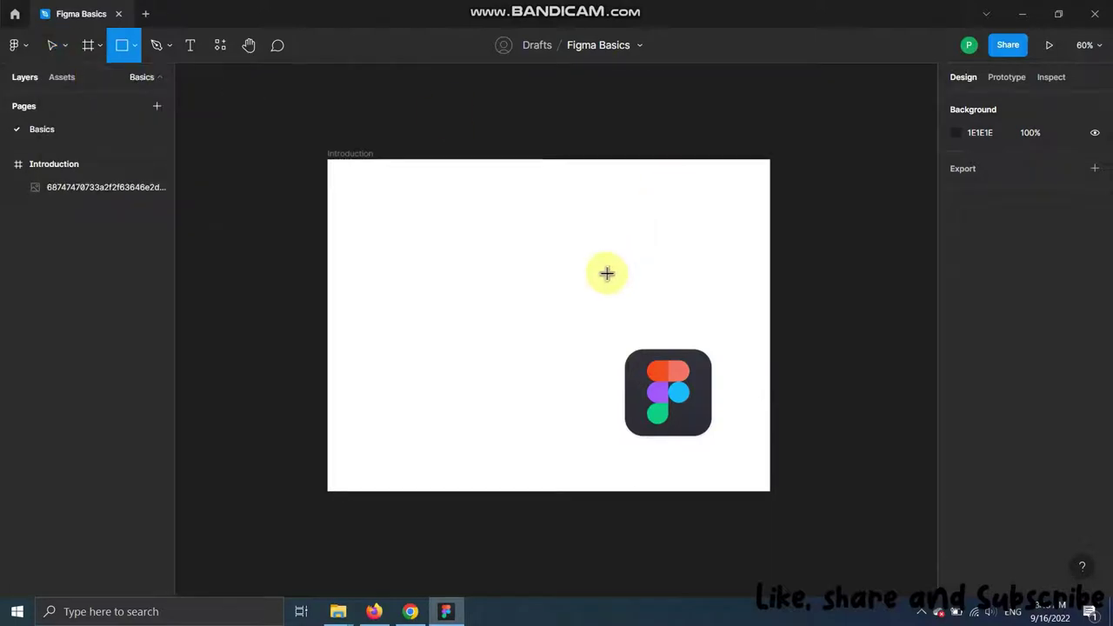
mouse_move(523, 267)
mouse_down()
mouse_move(606, 357)
mouse_move(533, 286)
mouse_move(631, 319)
mouse_move(646, 290)
mouse_move(600, 278)
mouse_up()
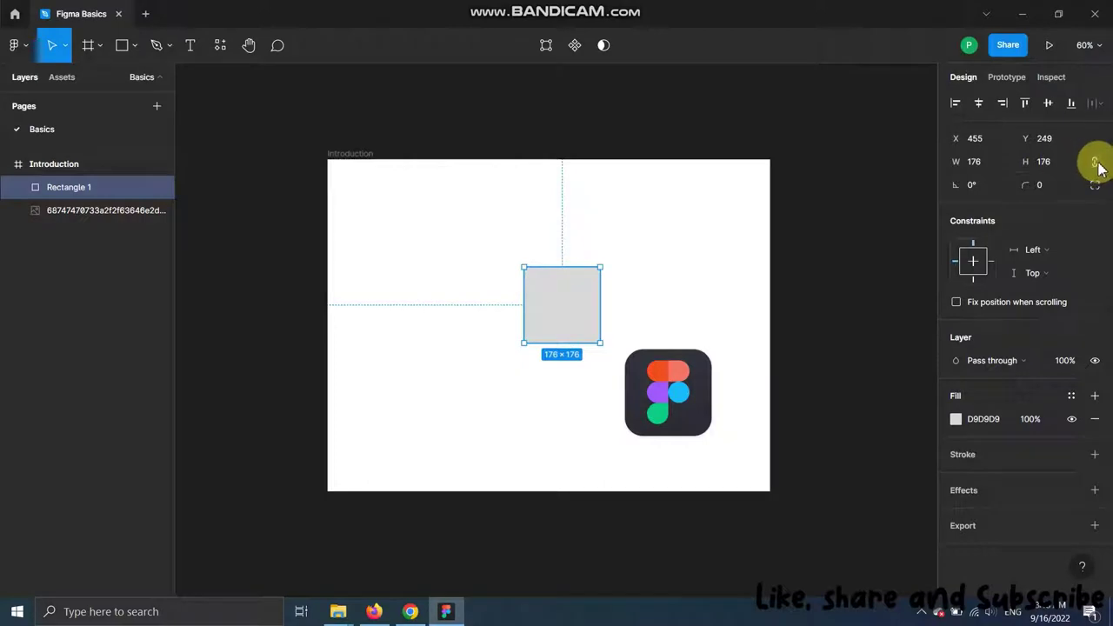
click(1037, 162)
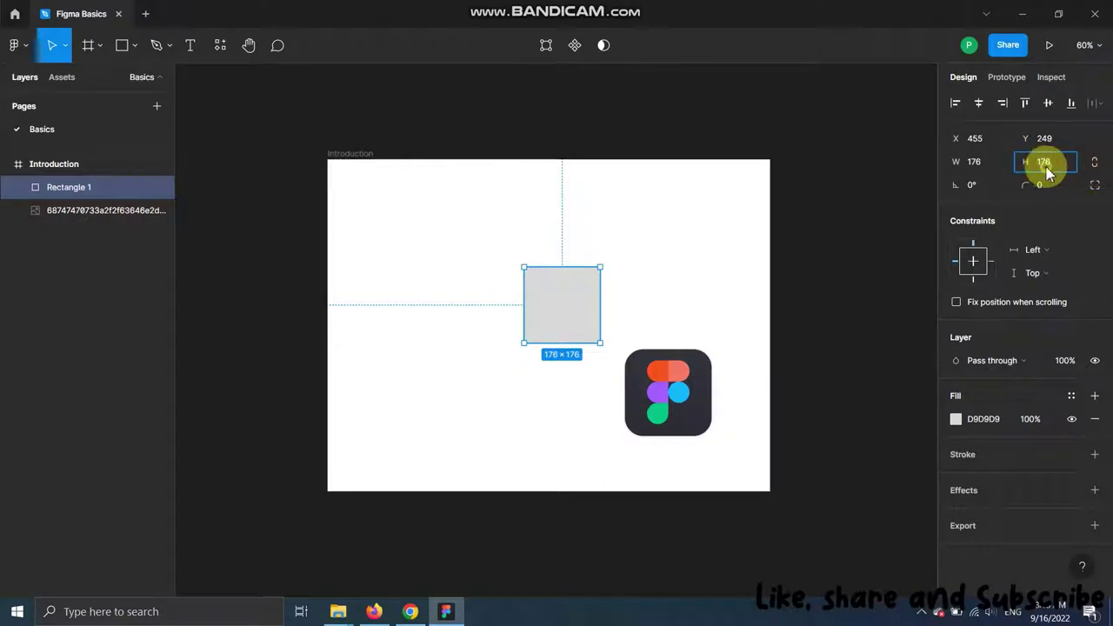
text(100)
key(Return)
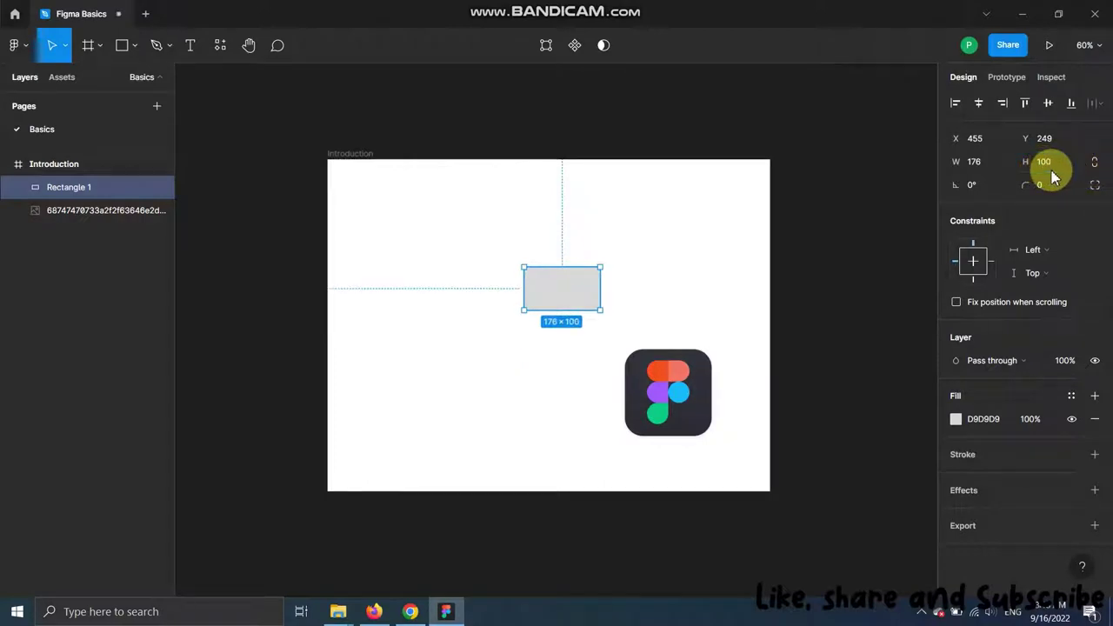
click(1056, 169)
text(17)
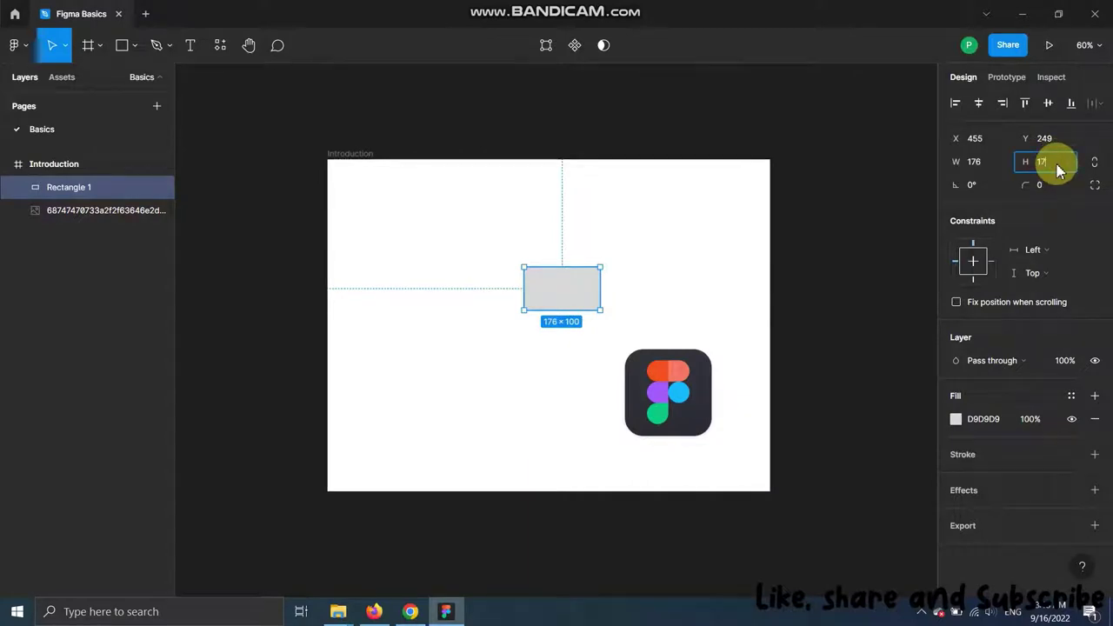
text(6)
key(Return)
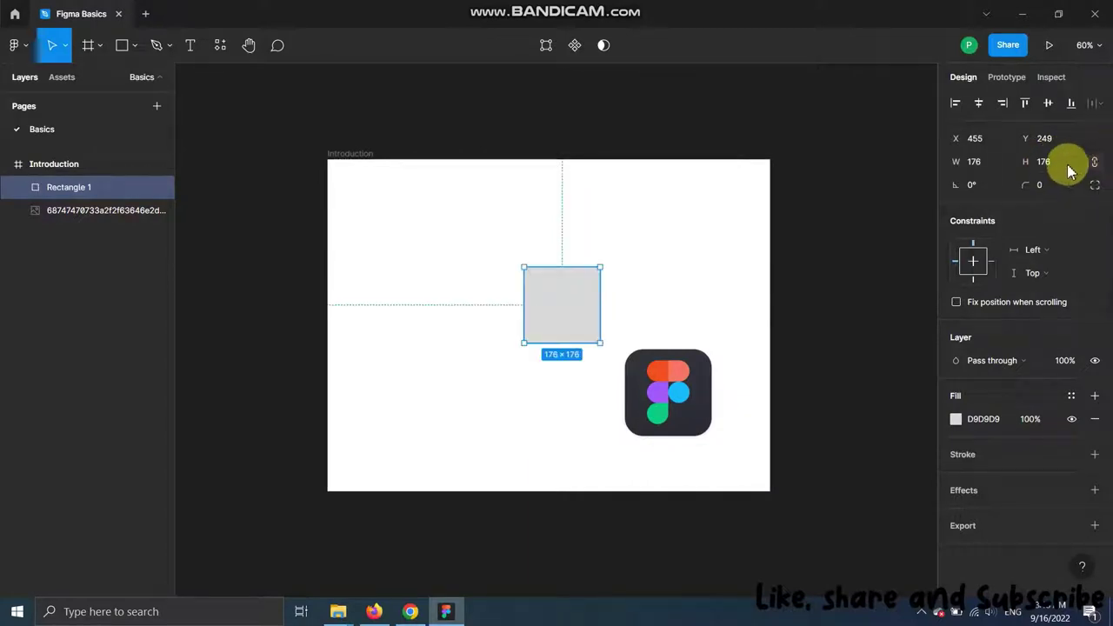
click(1068, 170)
text(500)
key(Return)
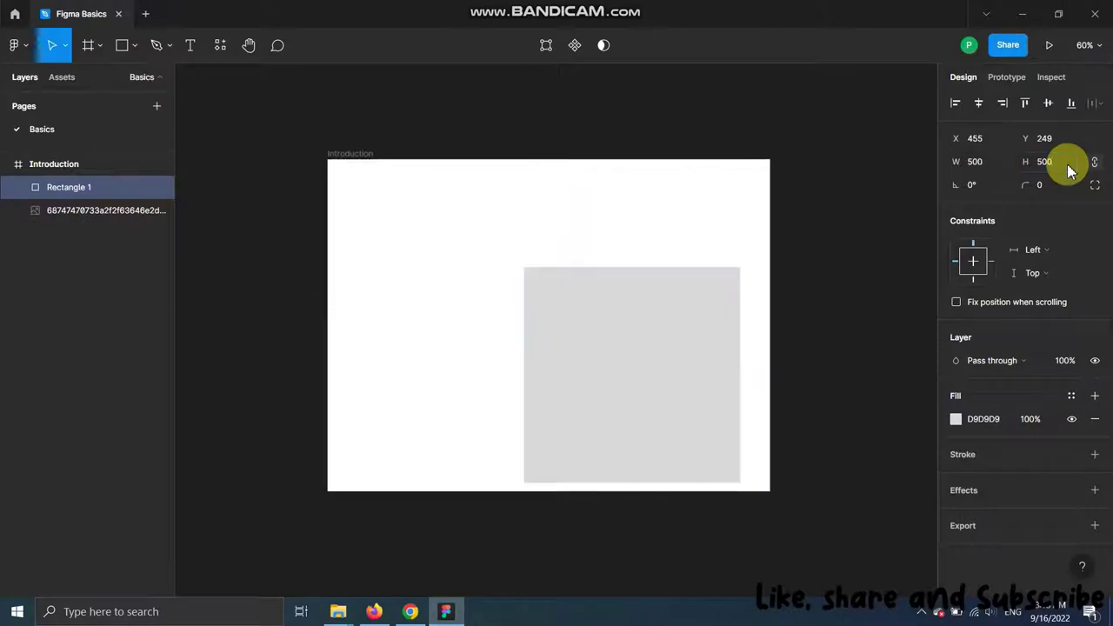
mouse_move(650, 391)
mouse_down()
mouse_move(499, 326)
mouse_move(506, 318)
mouse_up()
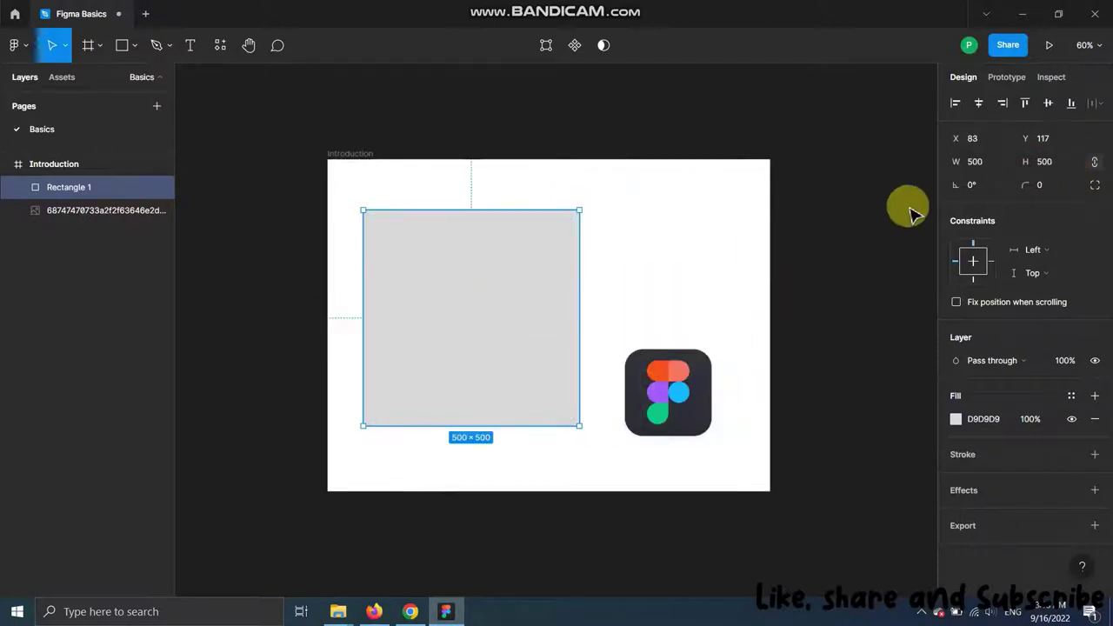
Make the rectangle 250 × 250 with corner radius 60 and place it beside the logo.
click(1038, 184)
click(1067, 165)
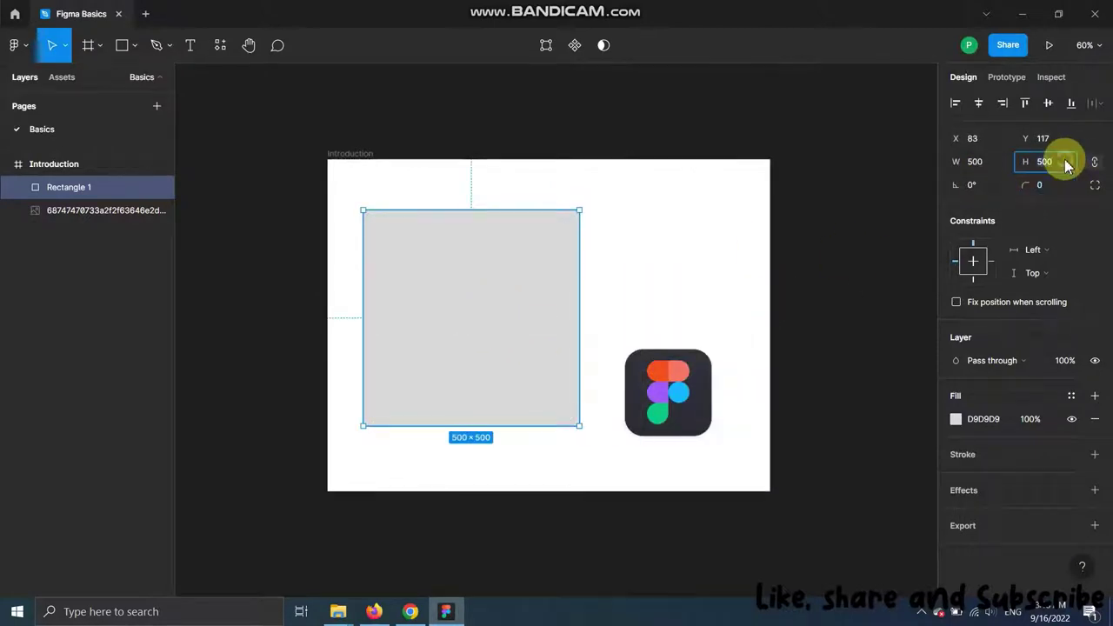
text(250)
key(Return)
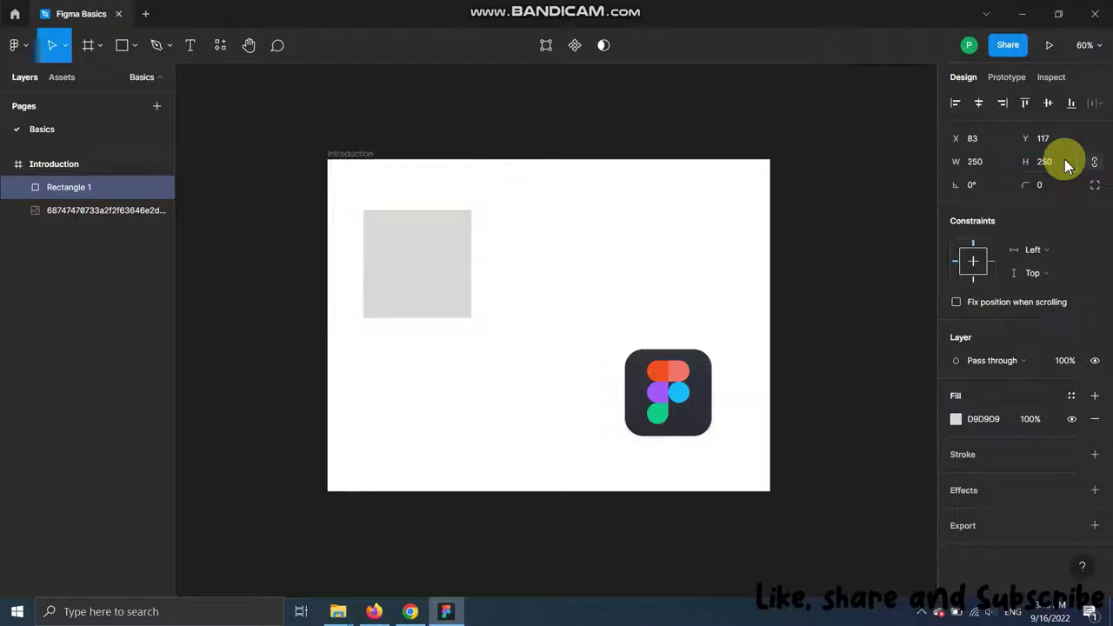
click(1047, 186)
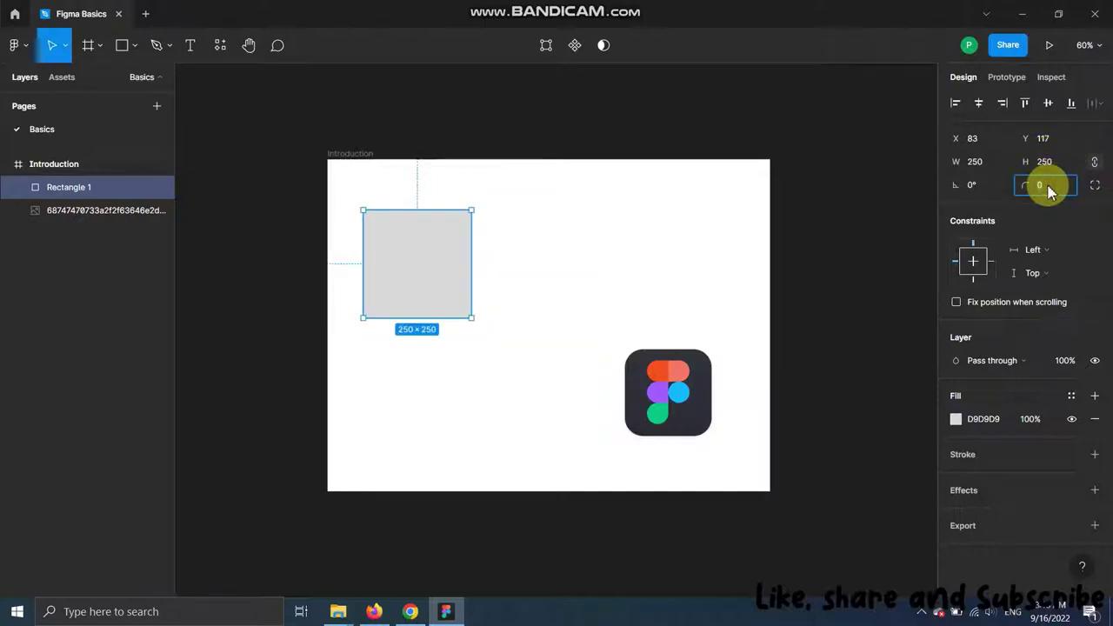
text(60)
key(Return)
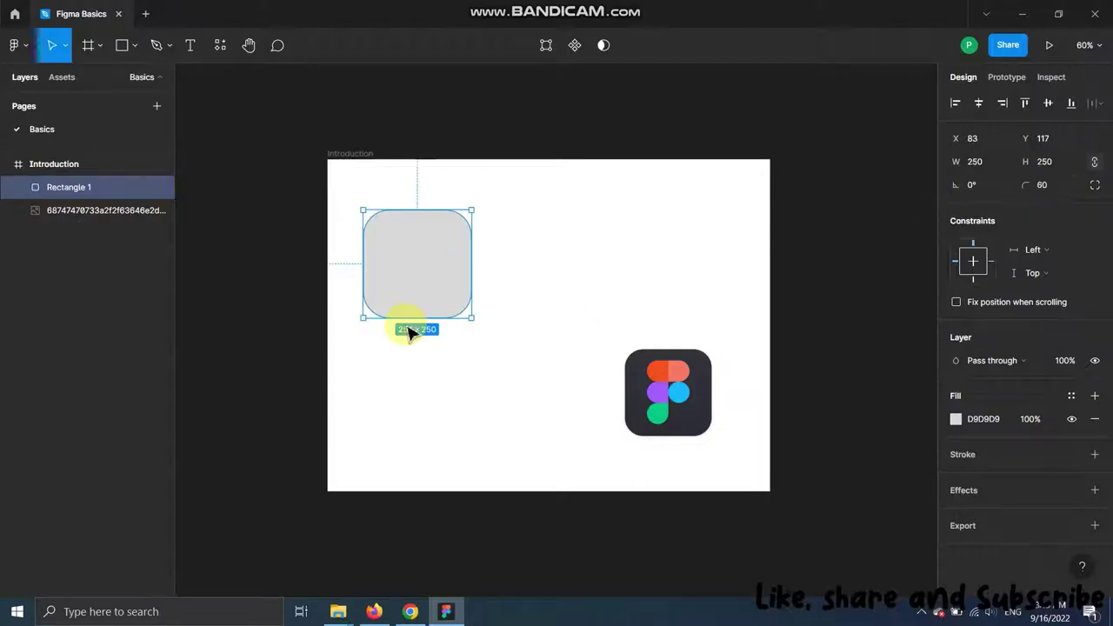
mouse_move(459, 299)
mouse_down()
mouse_move(581, 423)
mouse_move(575, 410)
mouse_up()
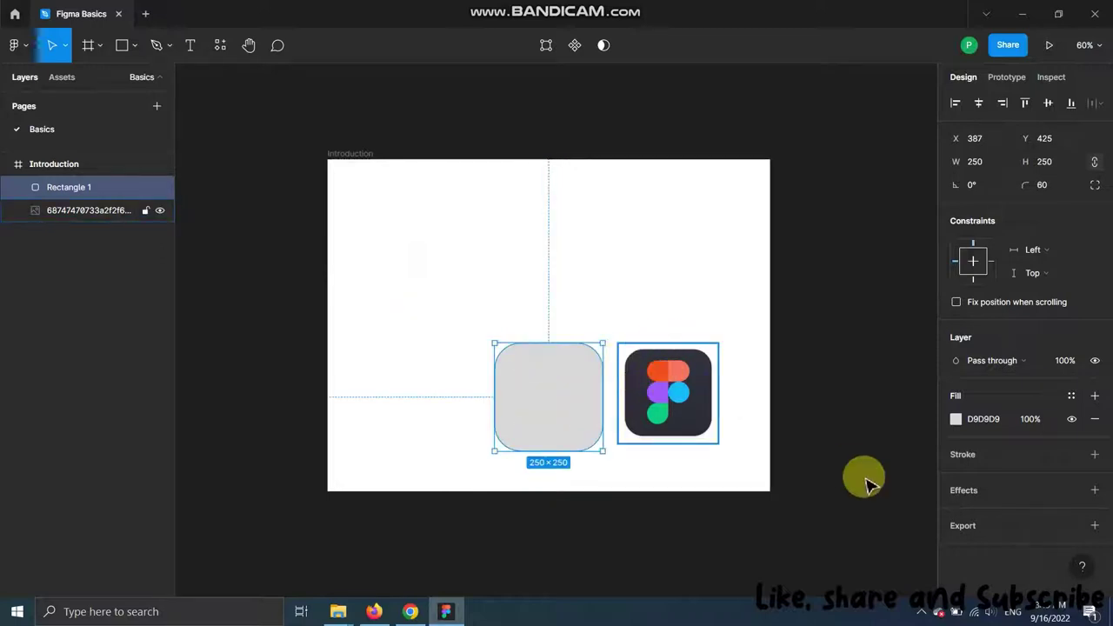
Eyedrop the logo's dark grey 2E3038 as the rounded rectangle's fill.
click(955, 419)
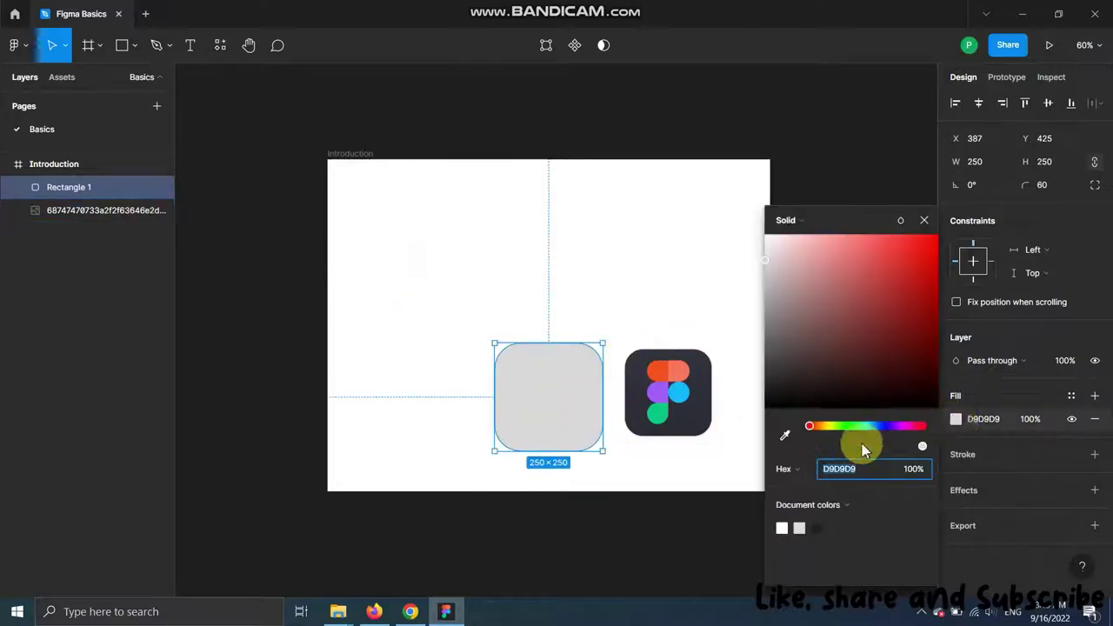
click(786, 436)
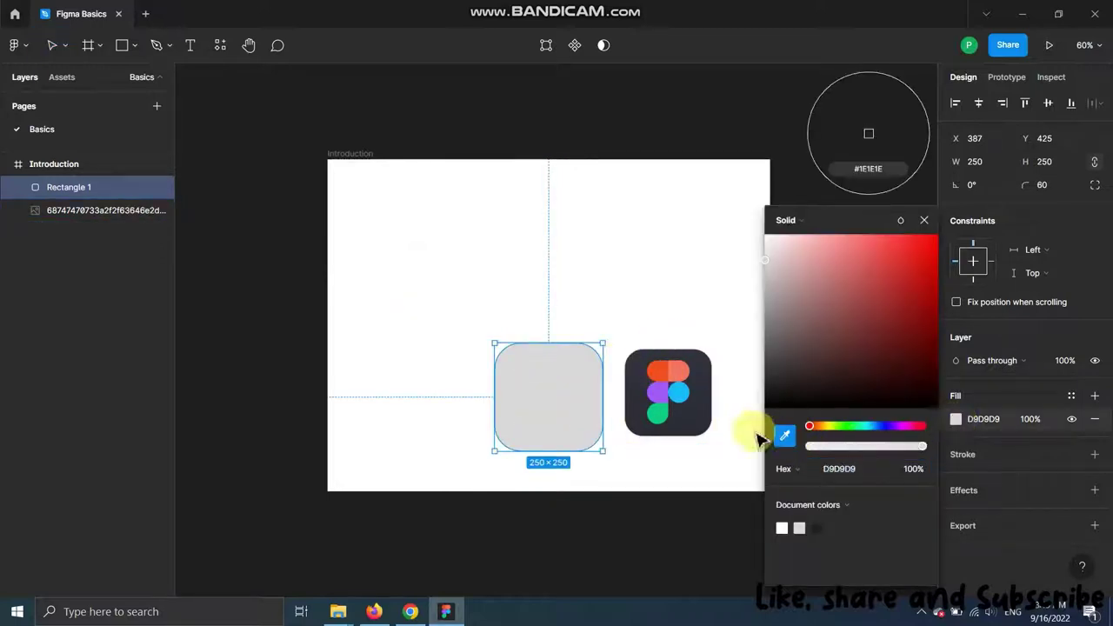
click(639, 388)
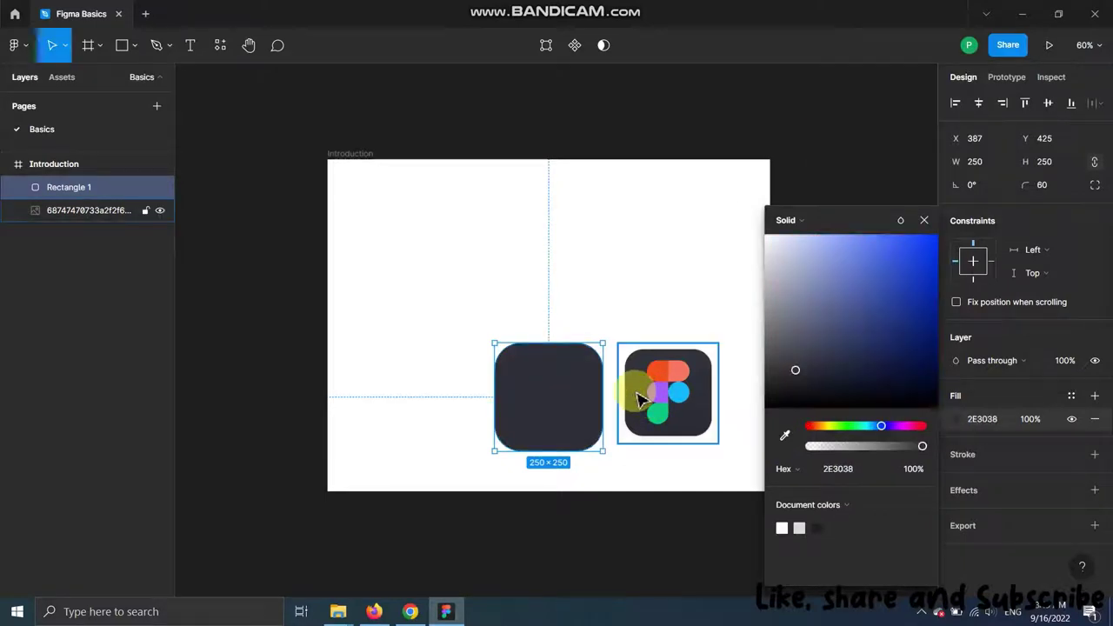
click(924, 220)
click(728, 285)
scroll(643, 367, up, 1)
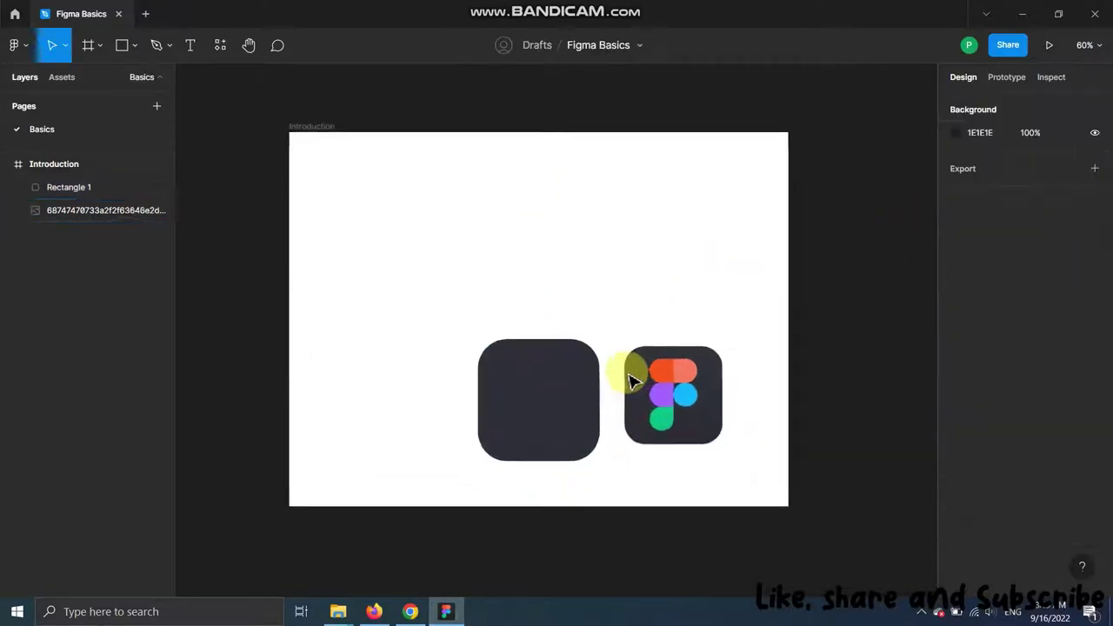
scroll(627, 383, up, 1)
scroll(634, 390, up, 2)
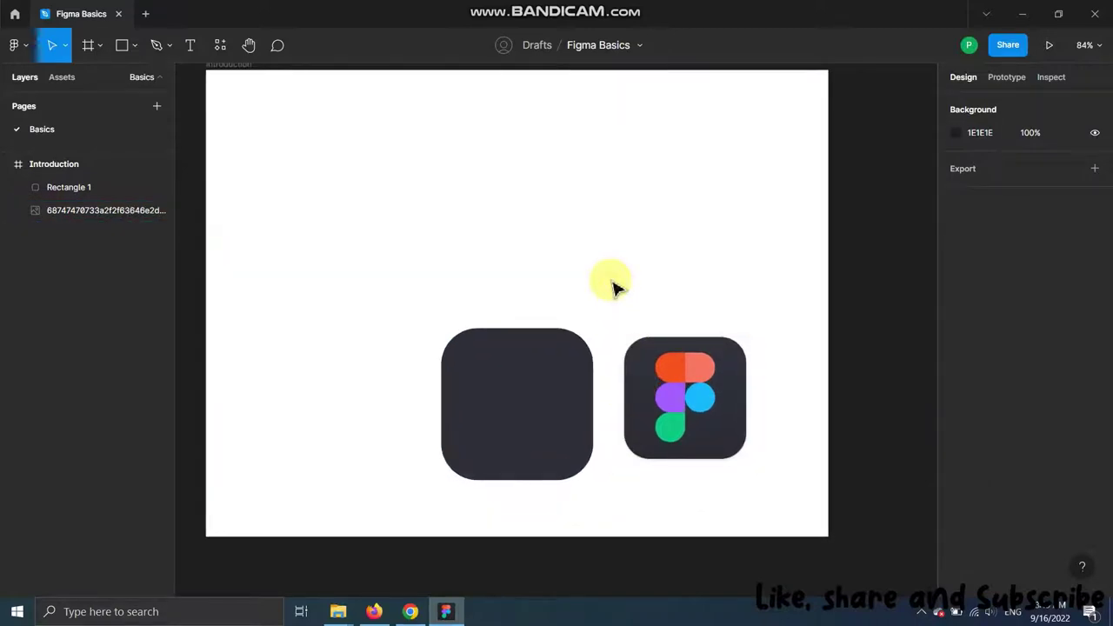
Add a 60 × 60 square above the dark rounded rectangle.
key(r)
click(528, 241)
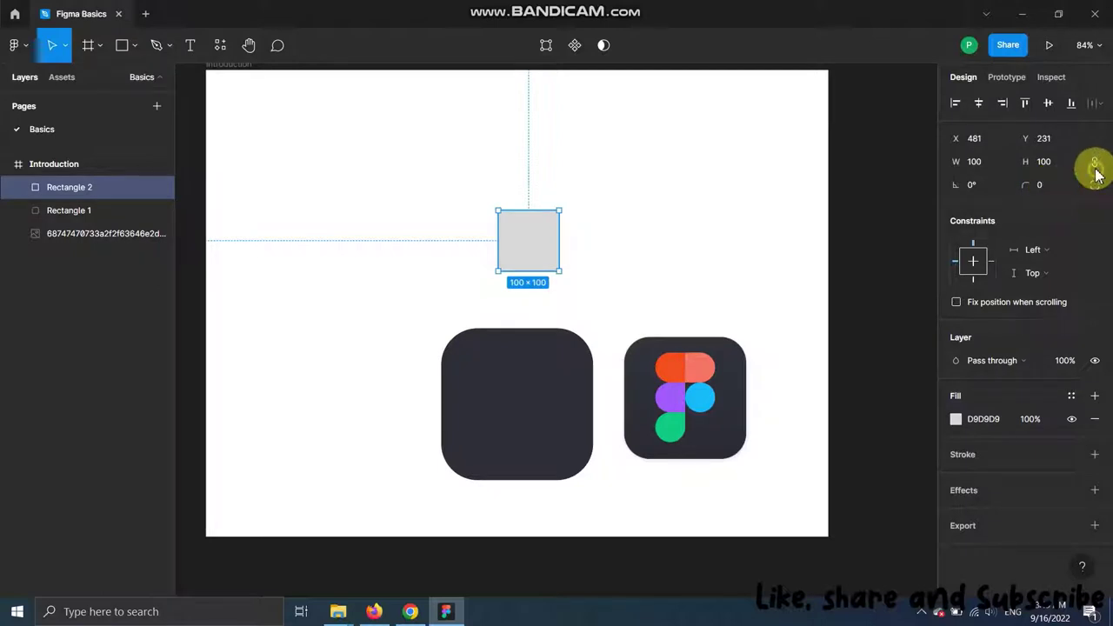
click(1045, 164)
text(60)
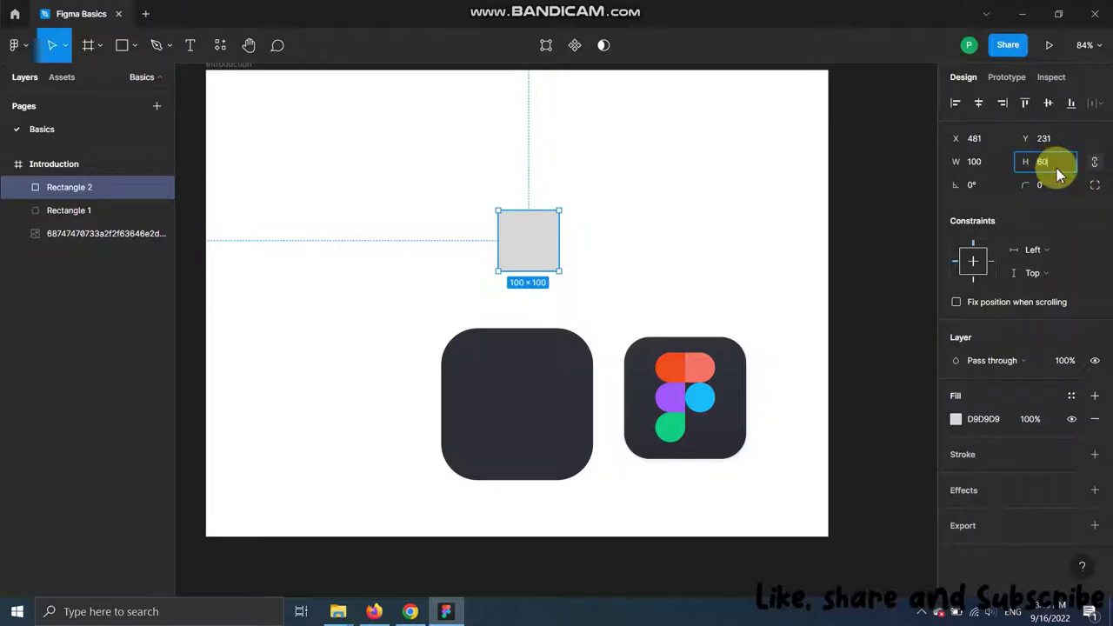
key(Return)
mouse_move(516, 231)
mouse_down()
mouse_move(510, 270)
mouse_move(509, 252)
mouse_up()
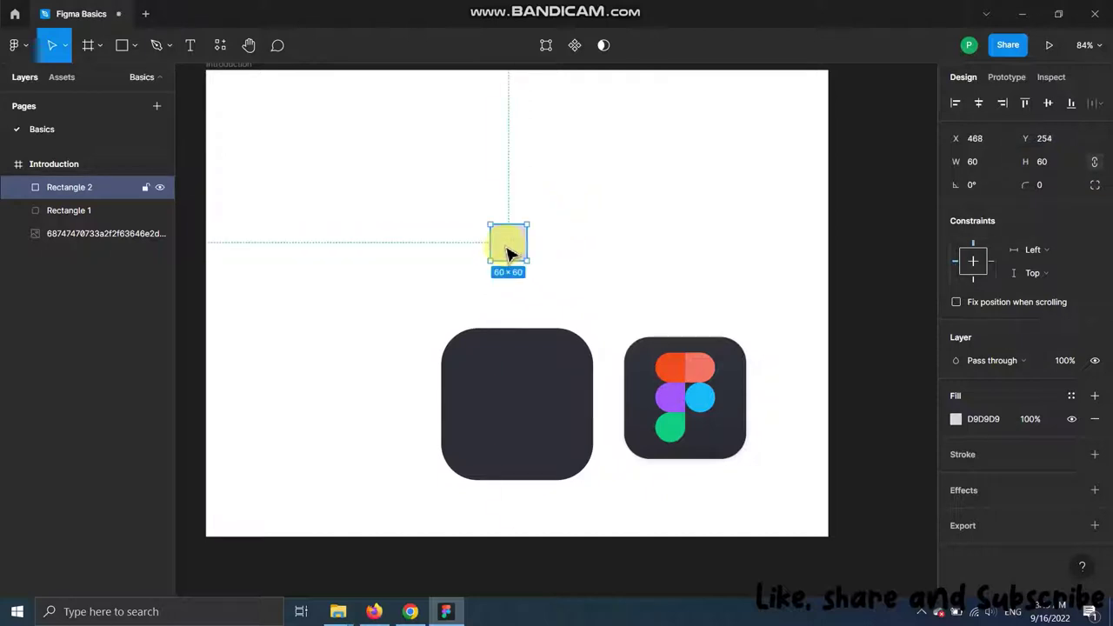
Fill the square with the logo's red-orange F24E1E using the eyedropper.
click(955, 418)
click(785, 433)
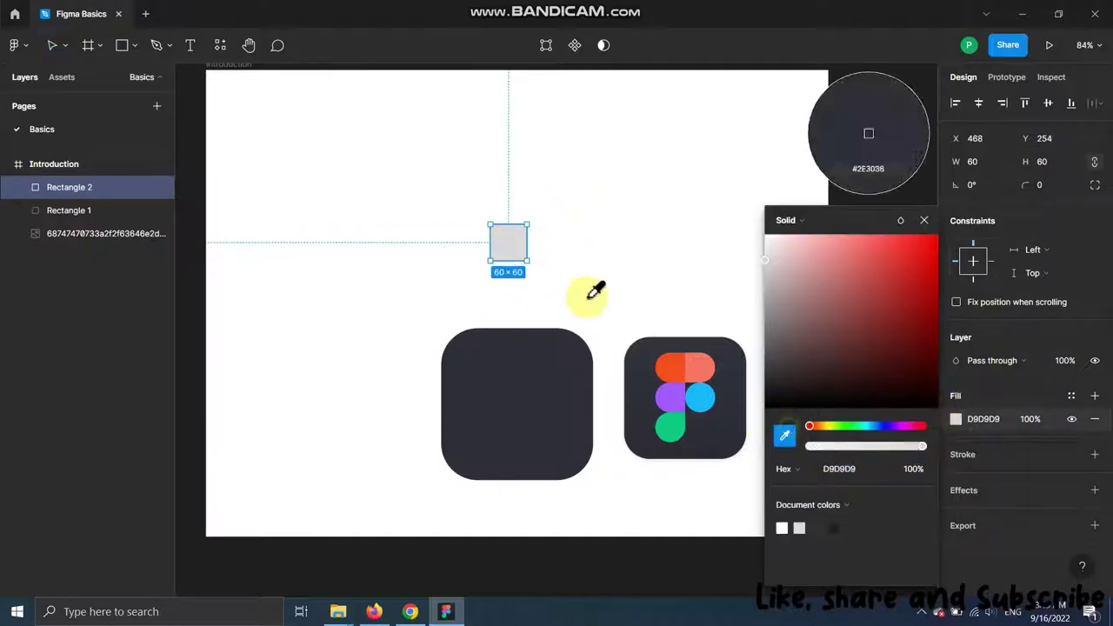
click(508, 244)
click(785, 433)
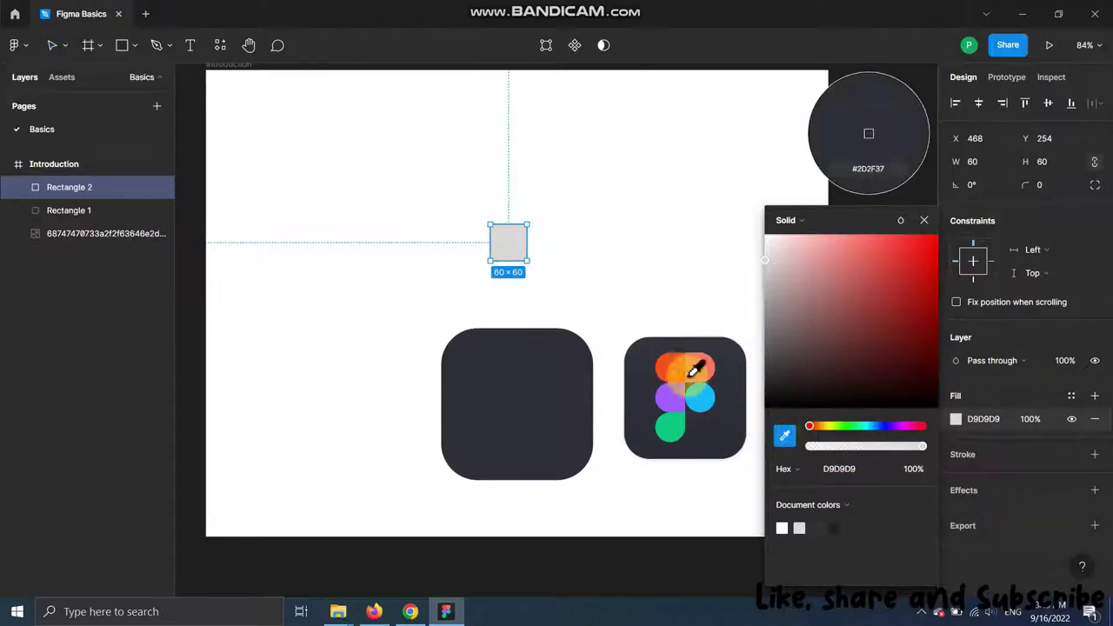
click(663, 368)
click(641, 264)
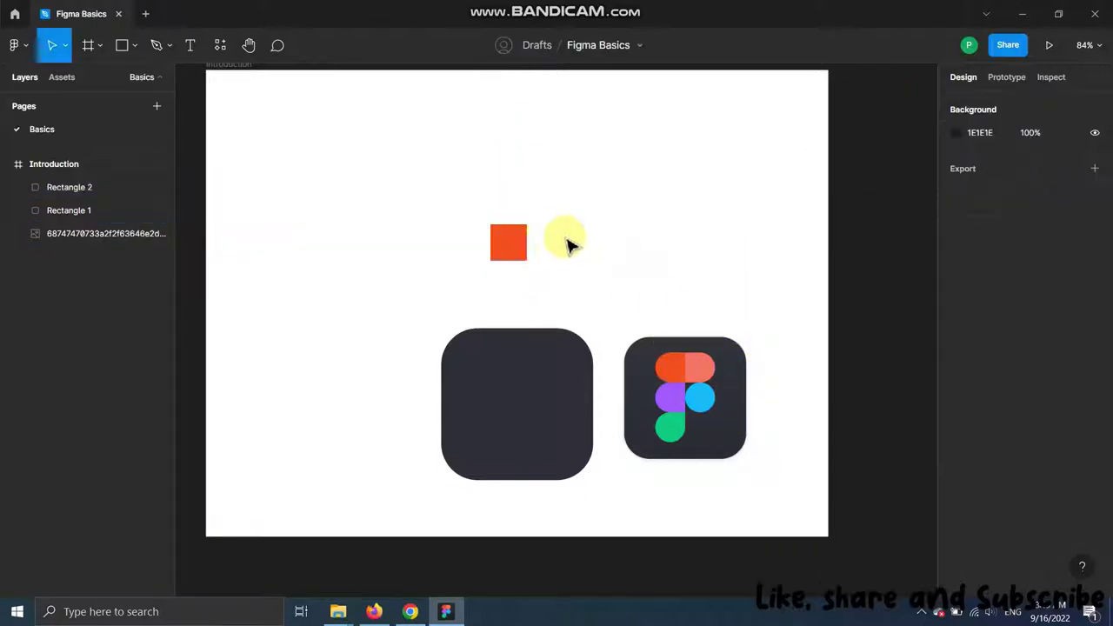
click(520, 245)
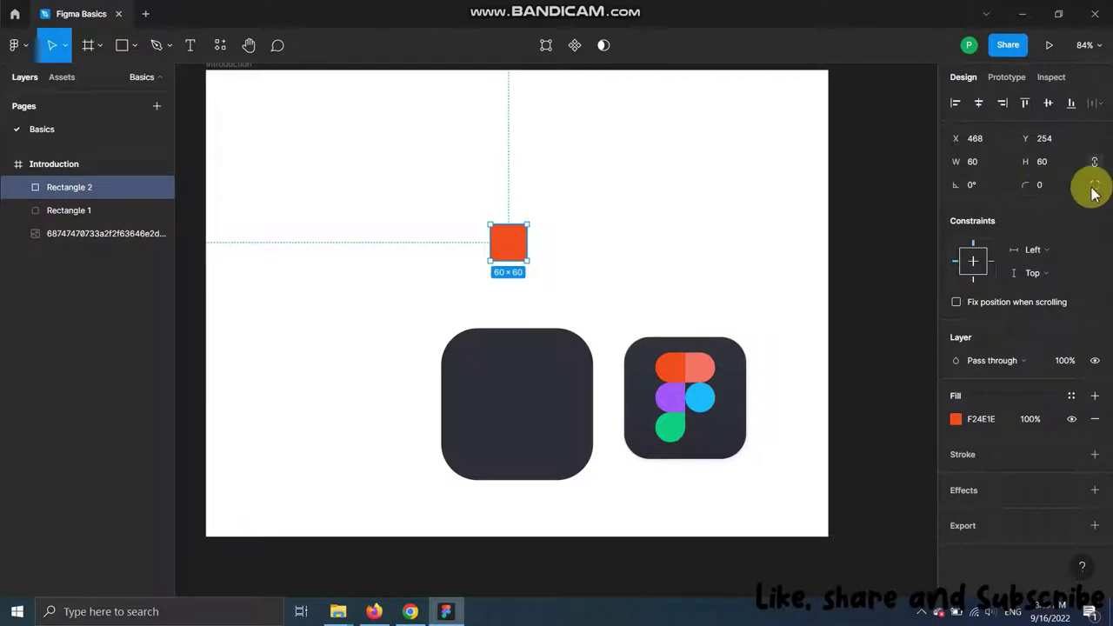
click(1095, 185)
click(973, 211)
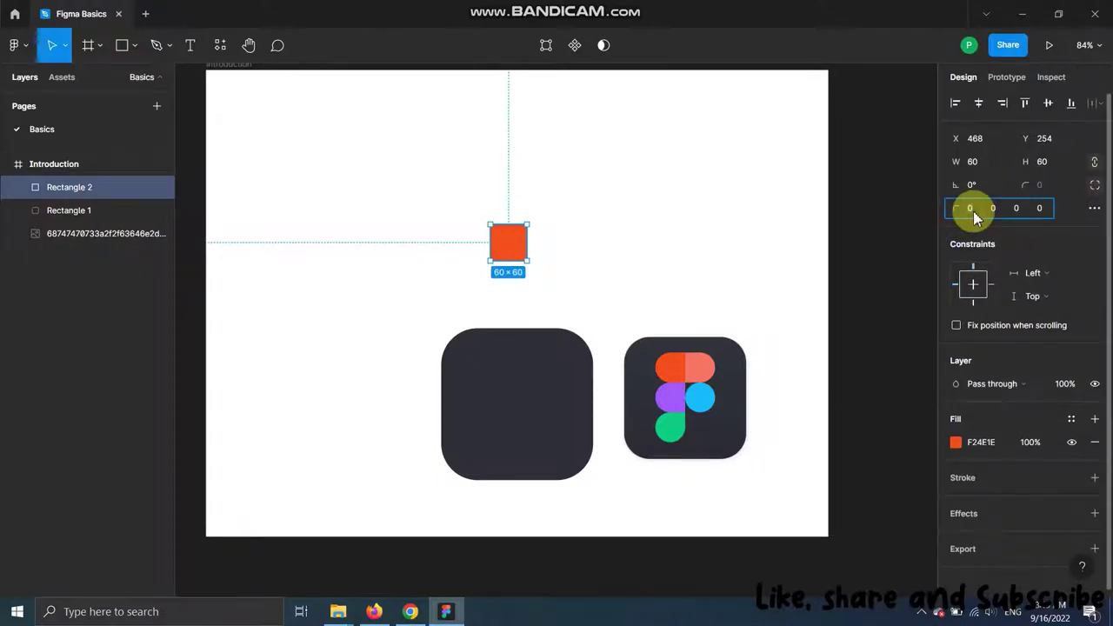
Set the orange square's corner radii to 100, 0, 0, 100.
text(7)
key(Return)
click(995, 211)
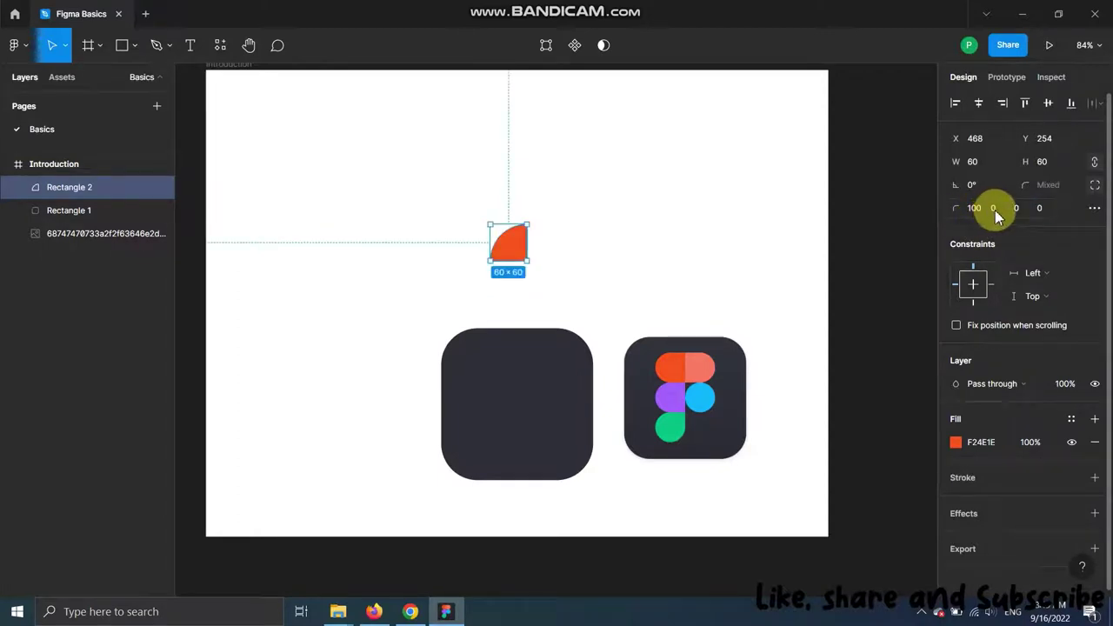
text(100)
key(Return)
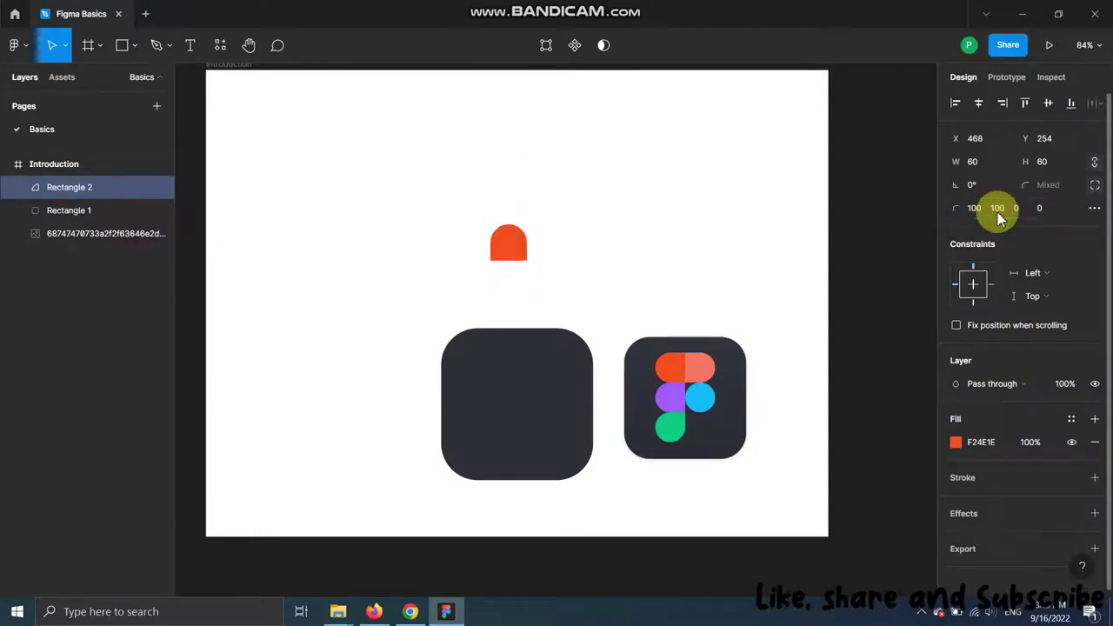
click(996, 211)
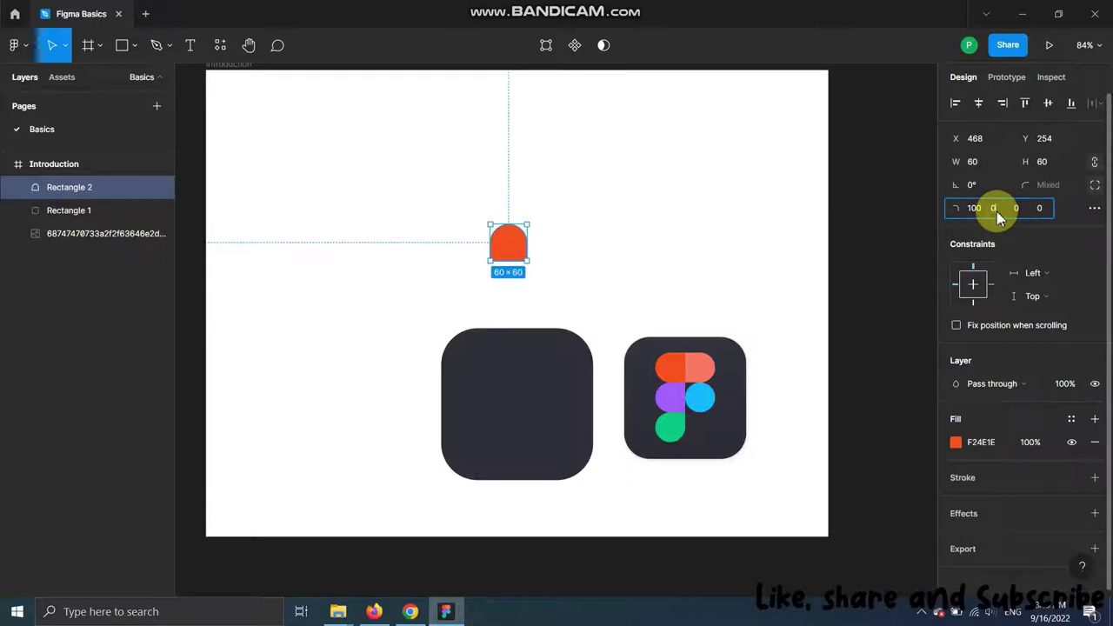
text(0)
key(Return)
click(1019, 209)
text(00)
key(Return)
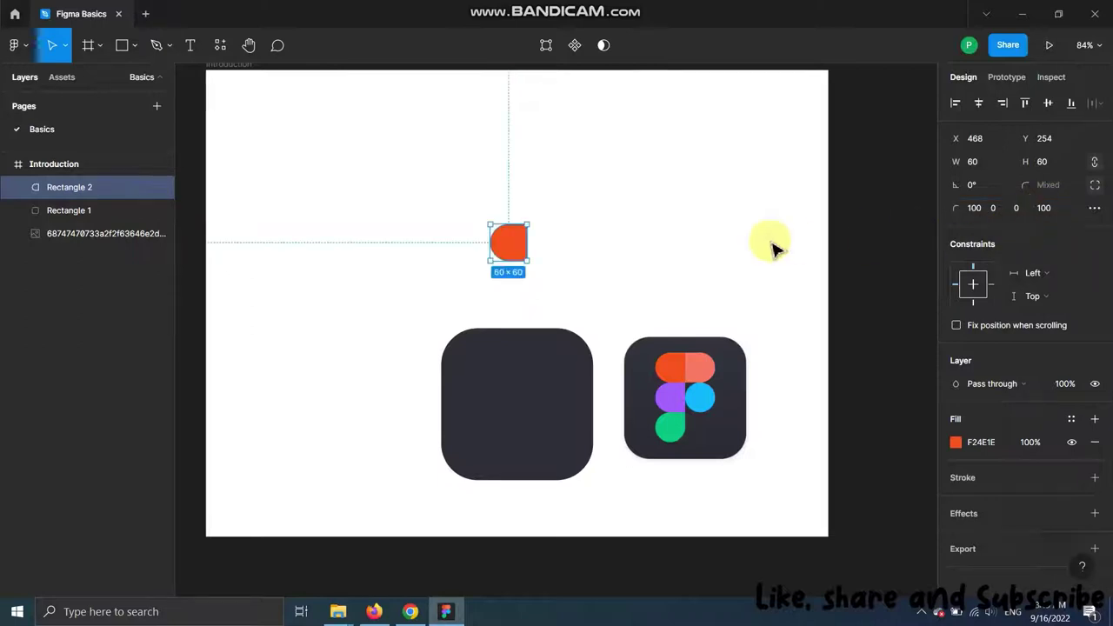
click(584, 263)
click(513, 245)
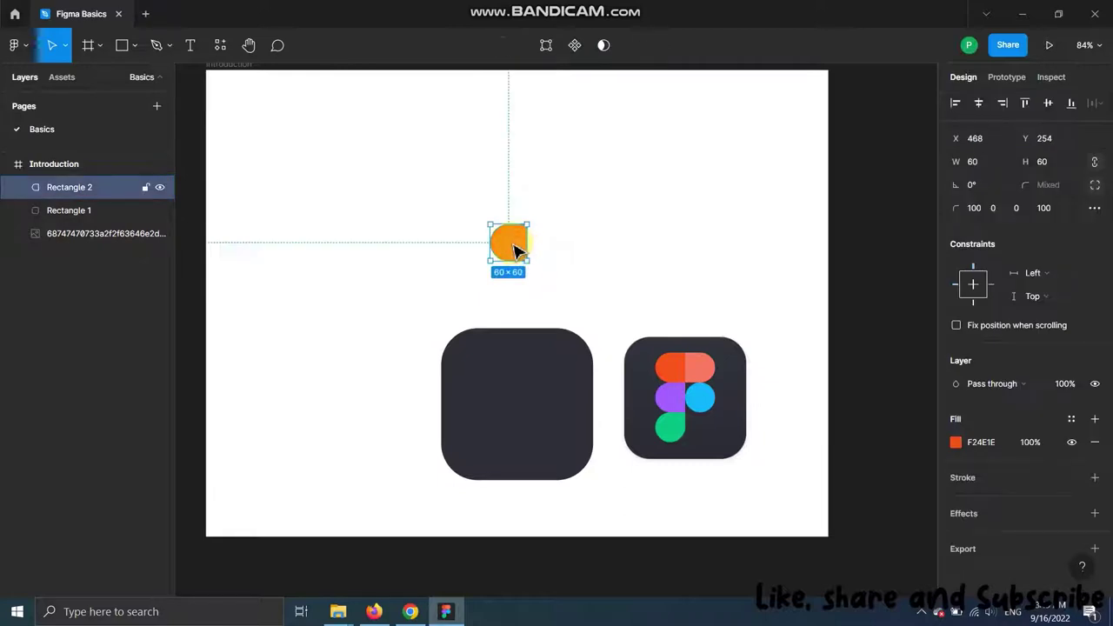
Duplicate the orange shape twice into a vertical stack and colour the middle copy purple A259FF.
drag(513, 246, 528, 258)
drag(518, 290, 509, 209)
click(510, 246)
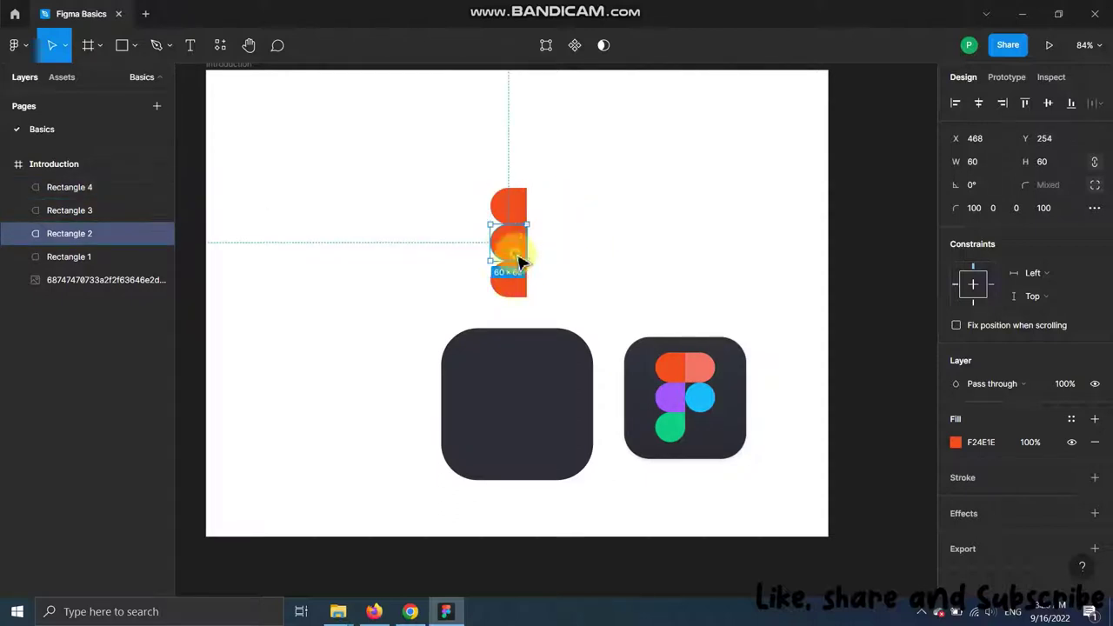
click(957, 443)
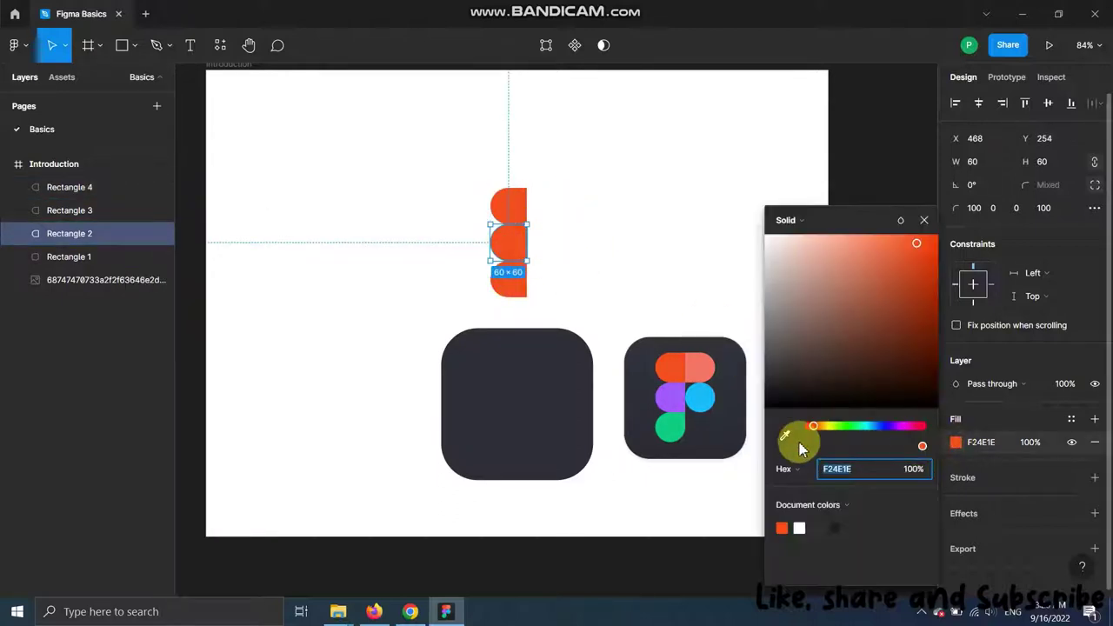
click(785, 435)
click(671, 398)
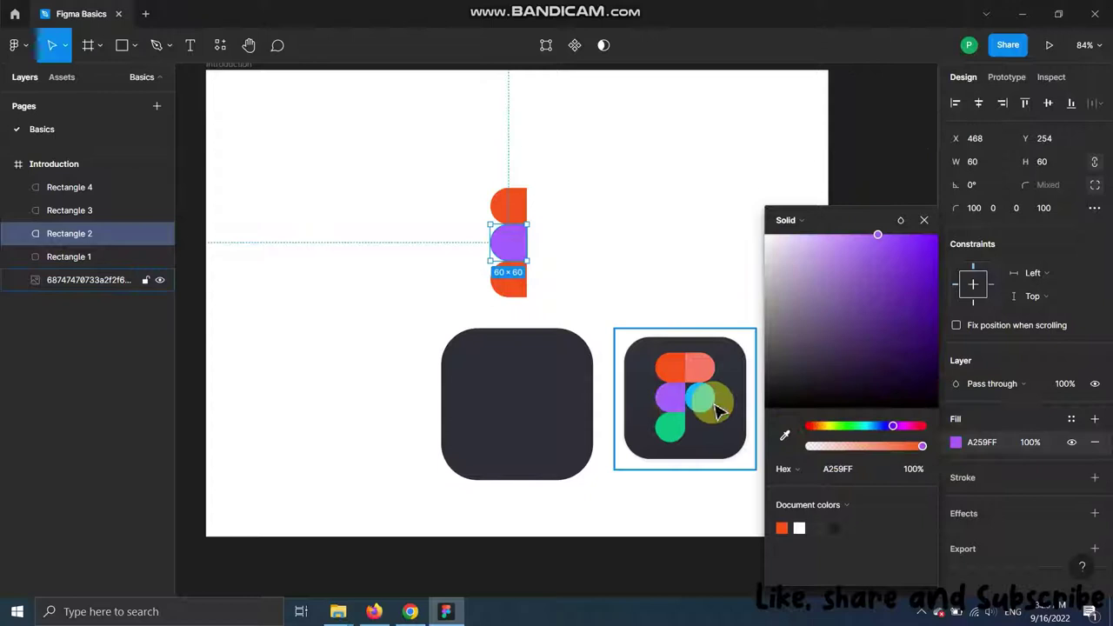
Colour the bottom shape green 0ACF83, sampled from the logo.
click(509, 282)
click(956, 443)
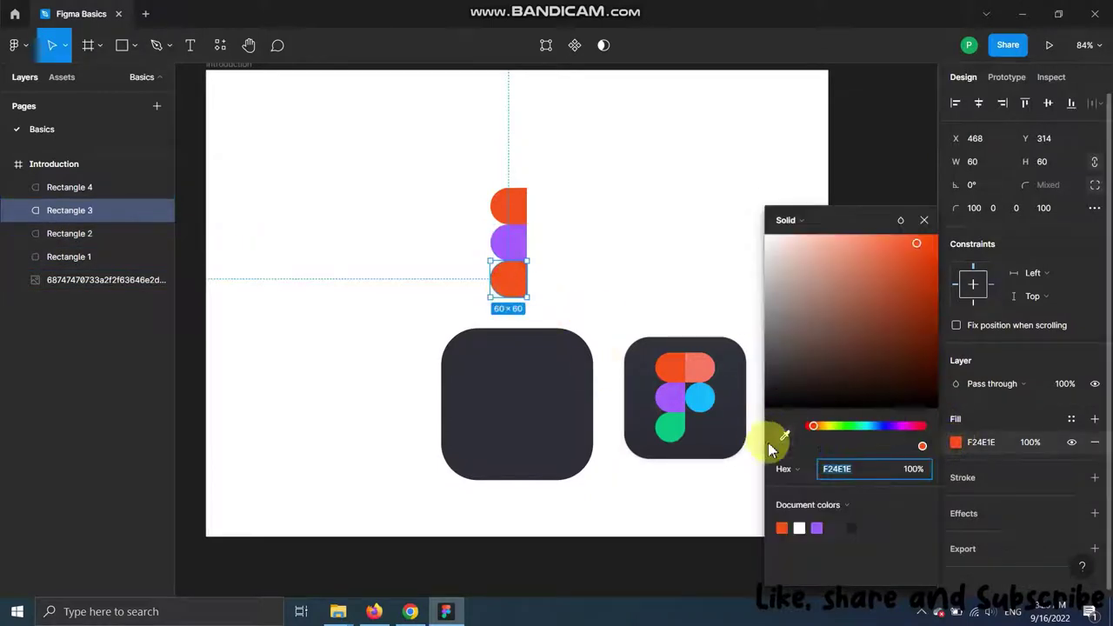
click(784, 434)
click(668, 424)
click(560, 312)
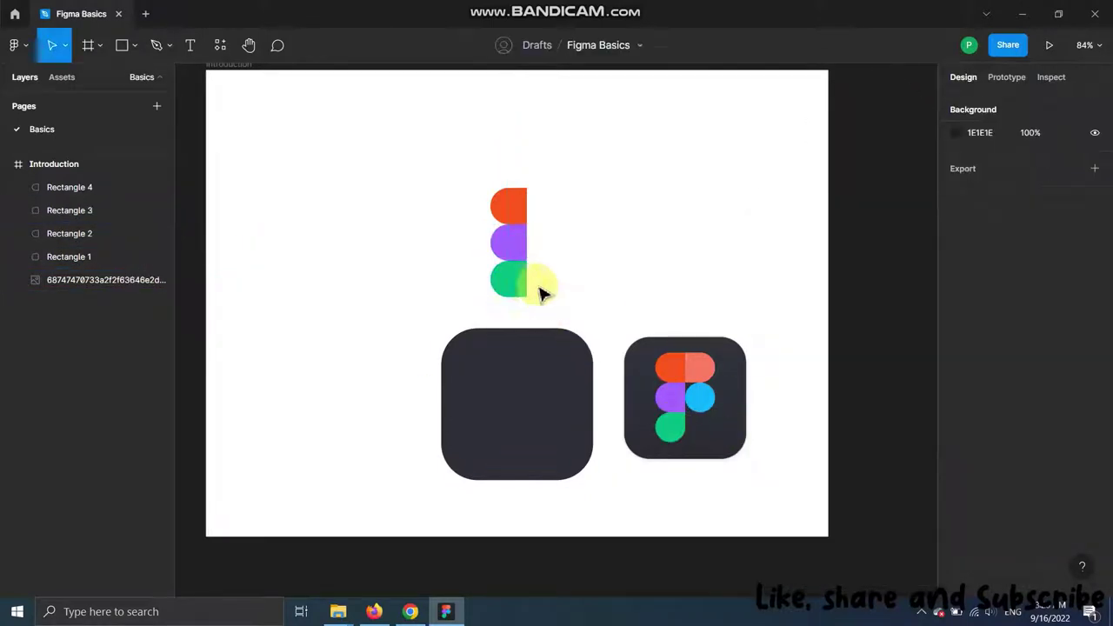
click(520, 286)
text(100)
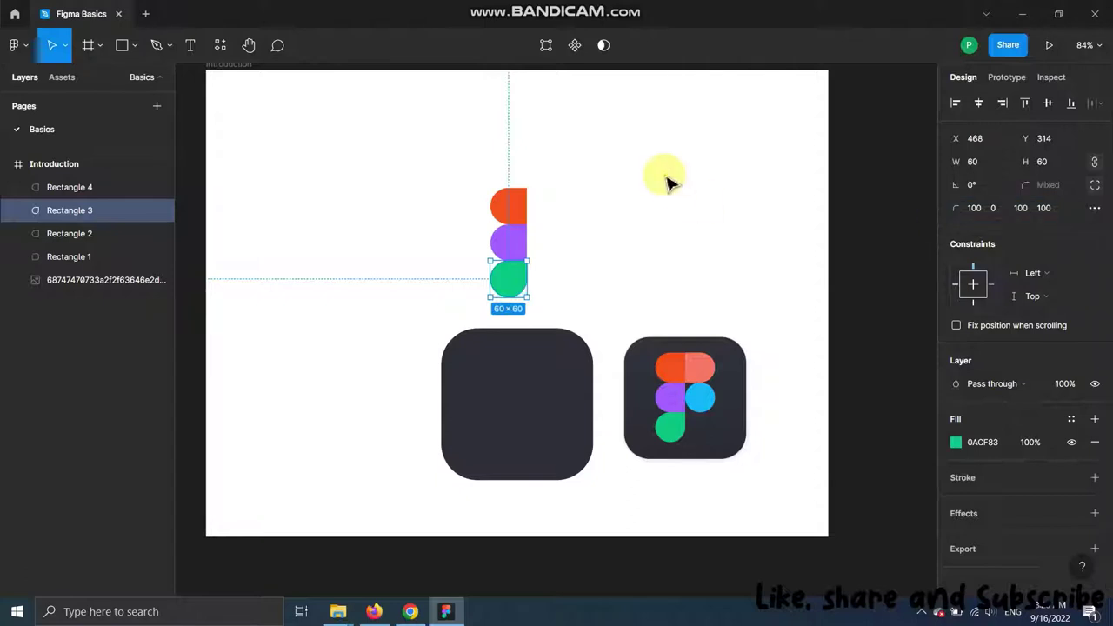
click(666, 182)
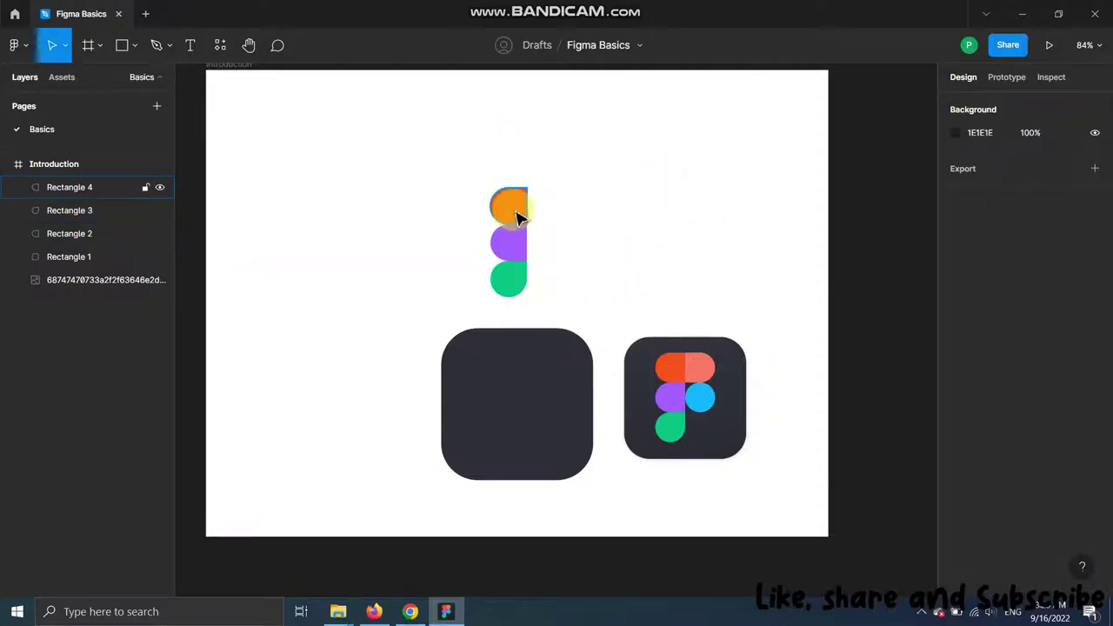
Paste a trial copy beside the top orange shape, then delete it.
click(512, 209)
right_click(512, 212)
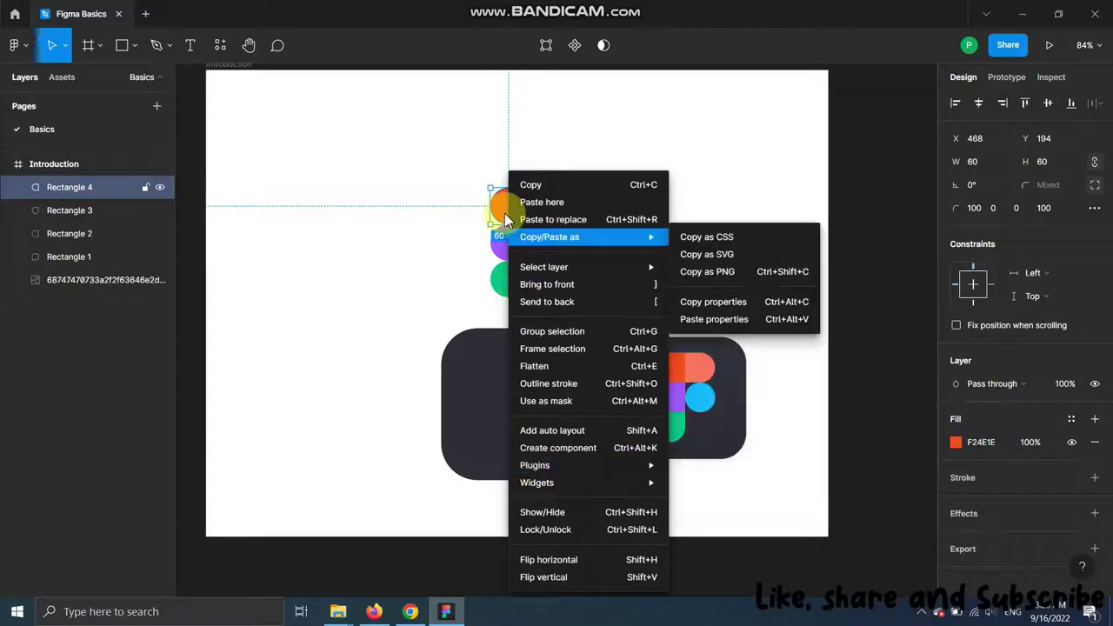
click(529, 186)
right_click(513, 216)
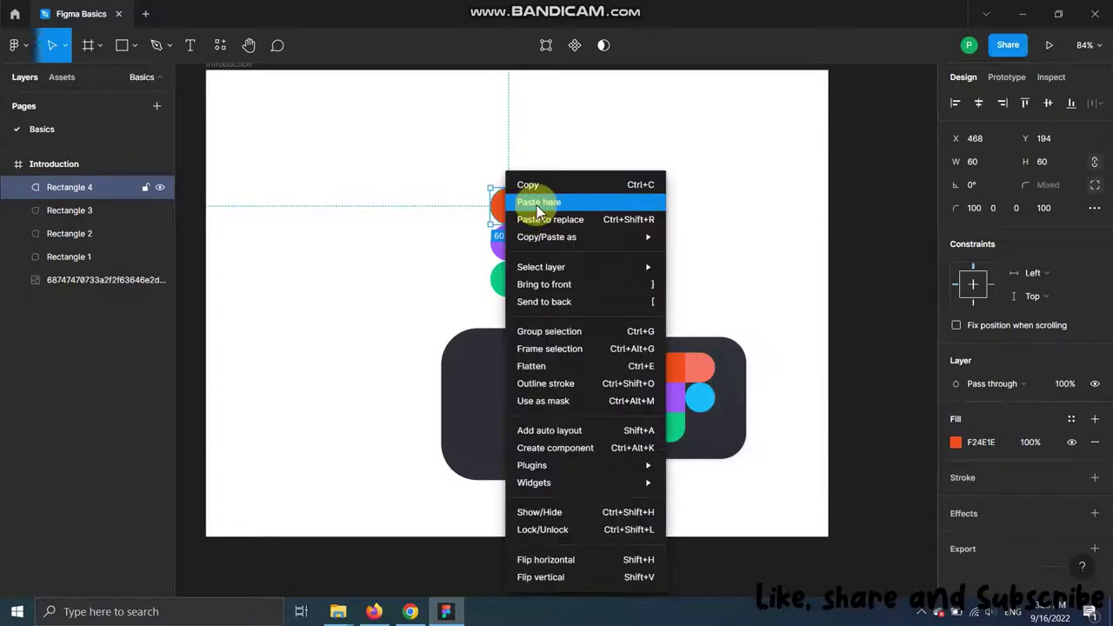
click(538, 203)
drag(521, 215, 568, 218)
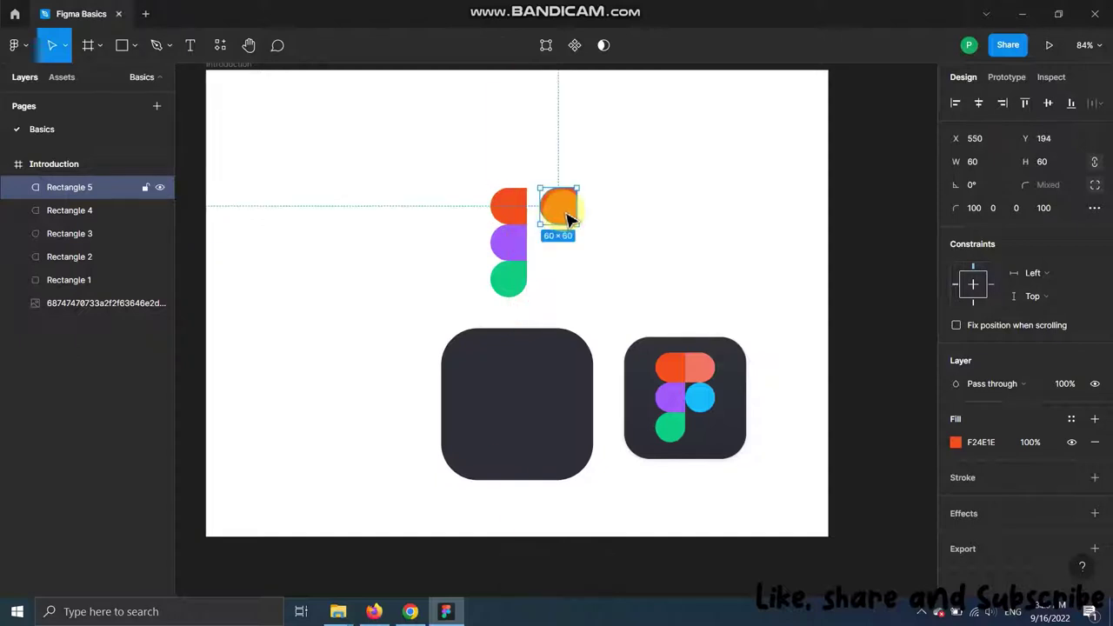
key(Delete)
Duplicate the top orange shape, flip it horizontally, and move the copy to its right.
click(522, 213)
key(ctrl+d)
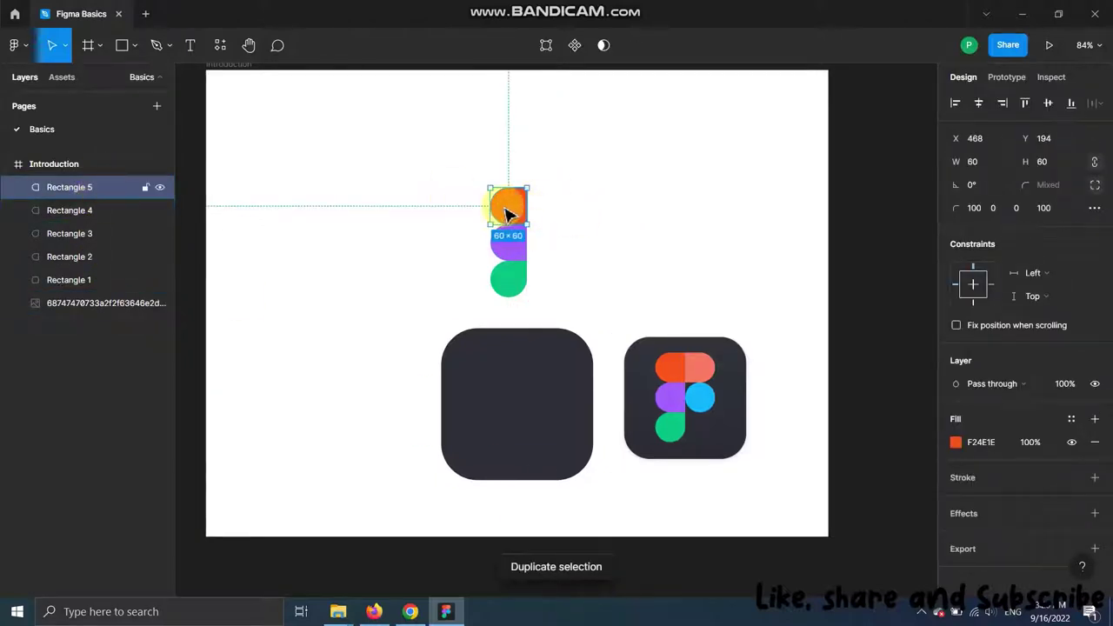
right_click(507, 208)
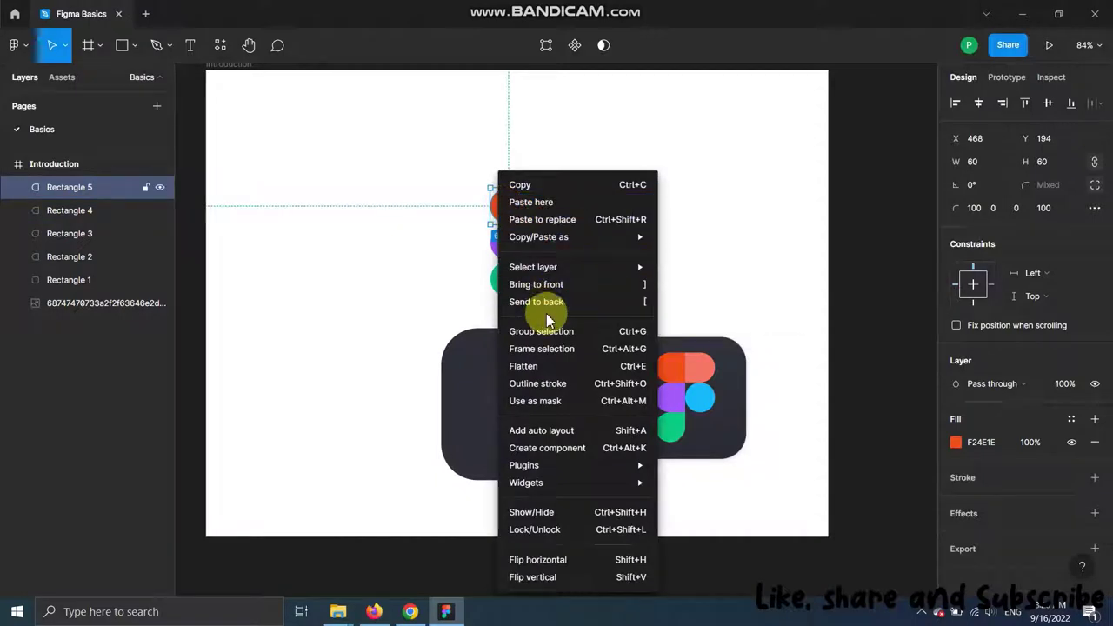
click(566, 560)
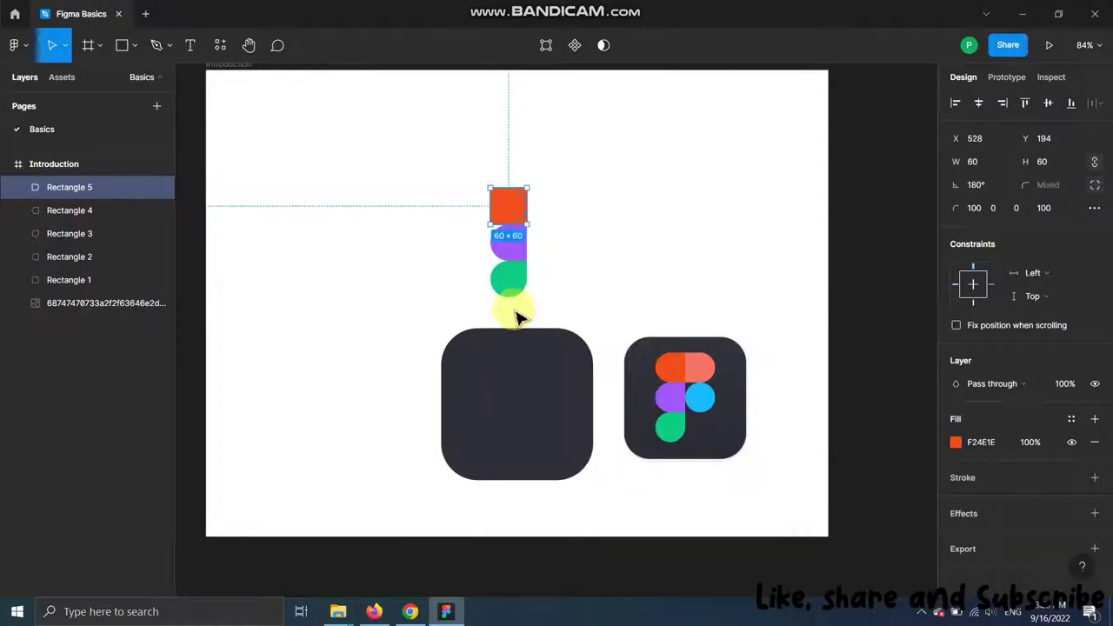
drag(516, 203, 555, 224)
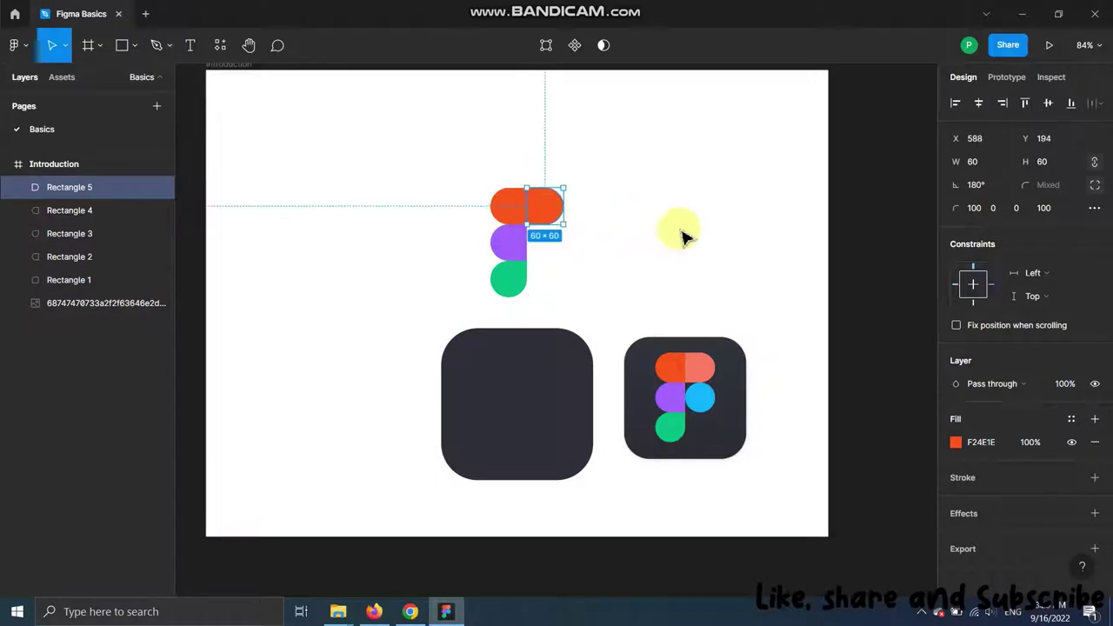
click(955, 442)
click(784, 435)
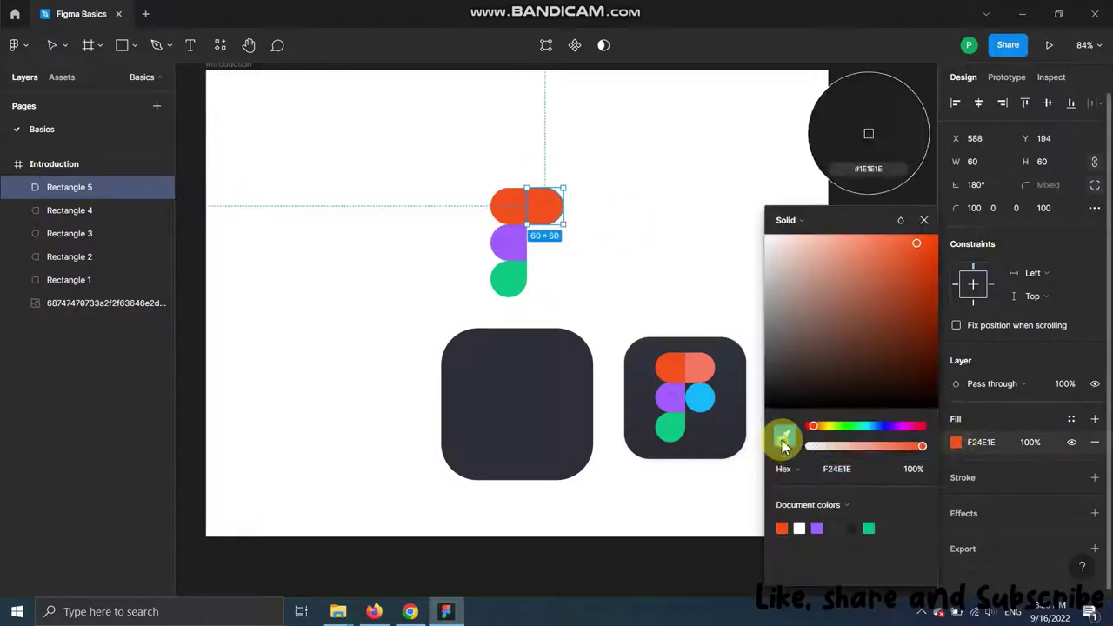
Colour the top-right shape coral FF7262 with the eyedropper on the logo.
click(704, 374)
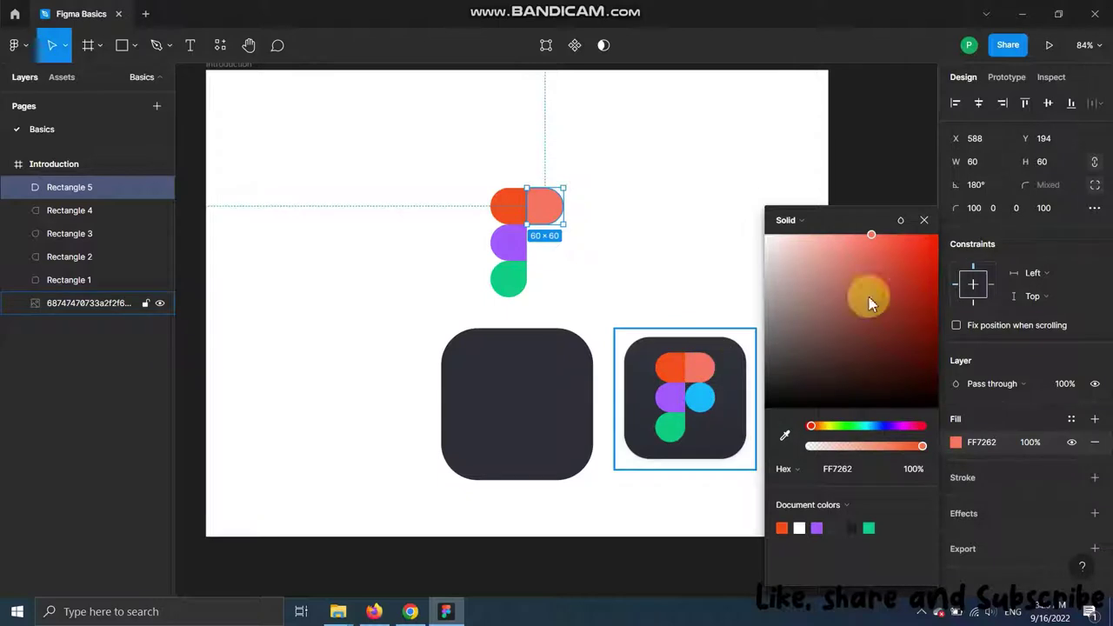
click(923, 223)
click(712, 205)
Alt-drag a copy beside the purple piece and set its third corner radius to 100.
click(548, 218)
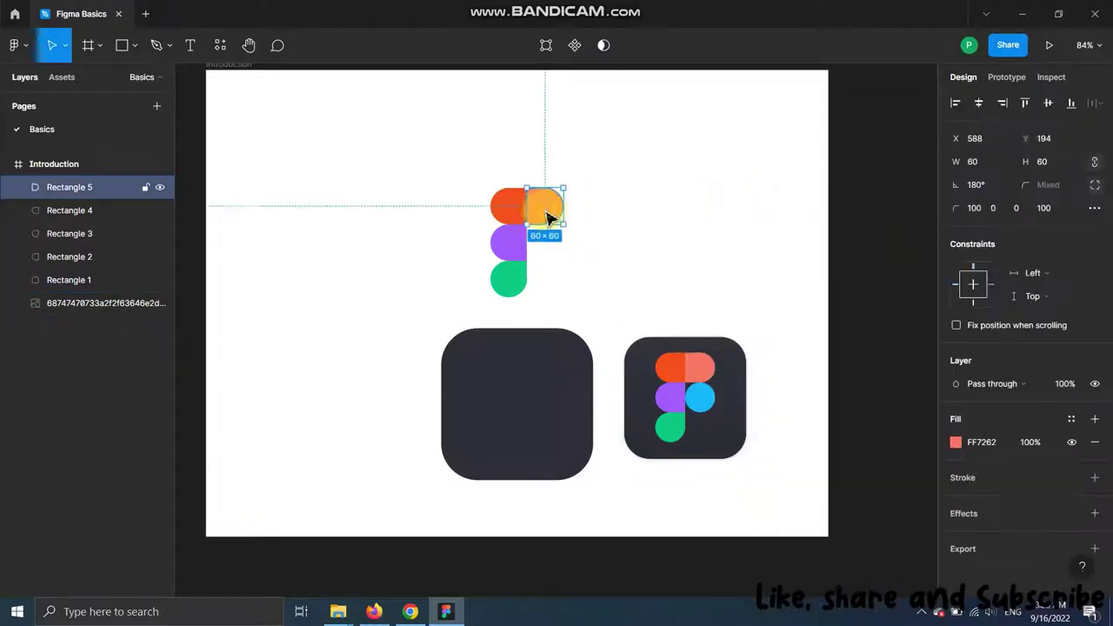
drag(544, 215, 556, 252)
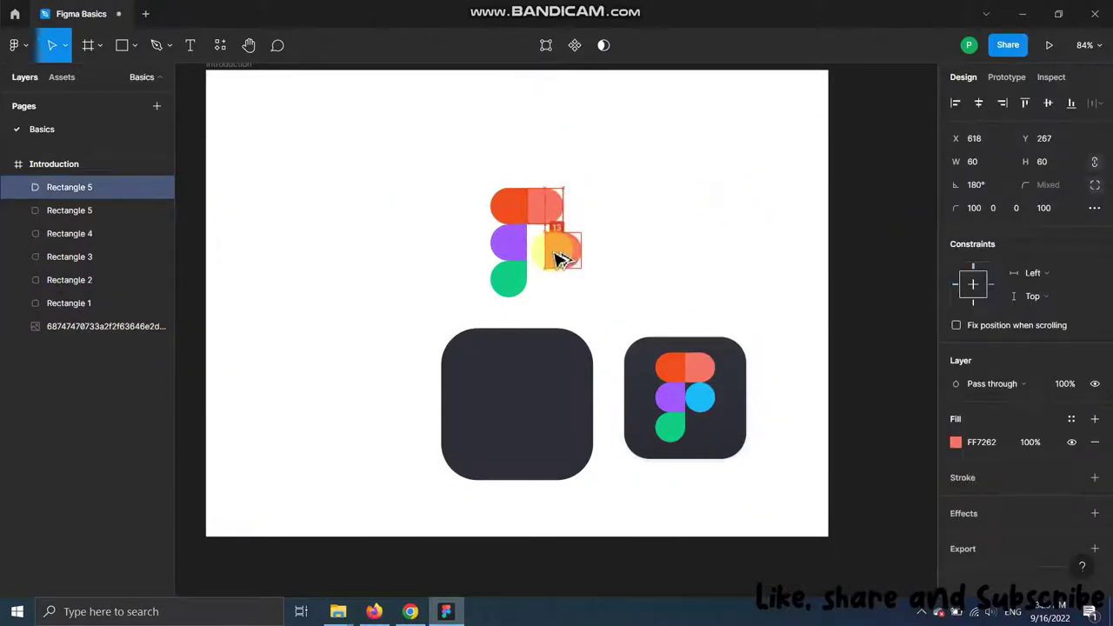
double_click(1015, 208)
text(100)
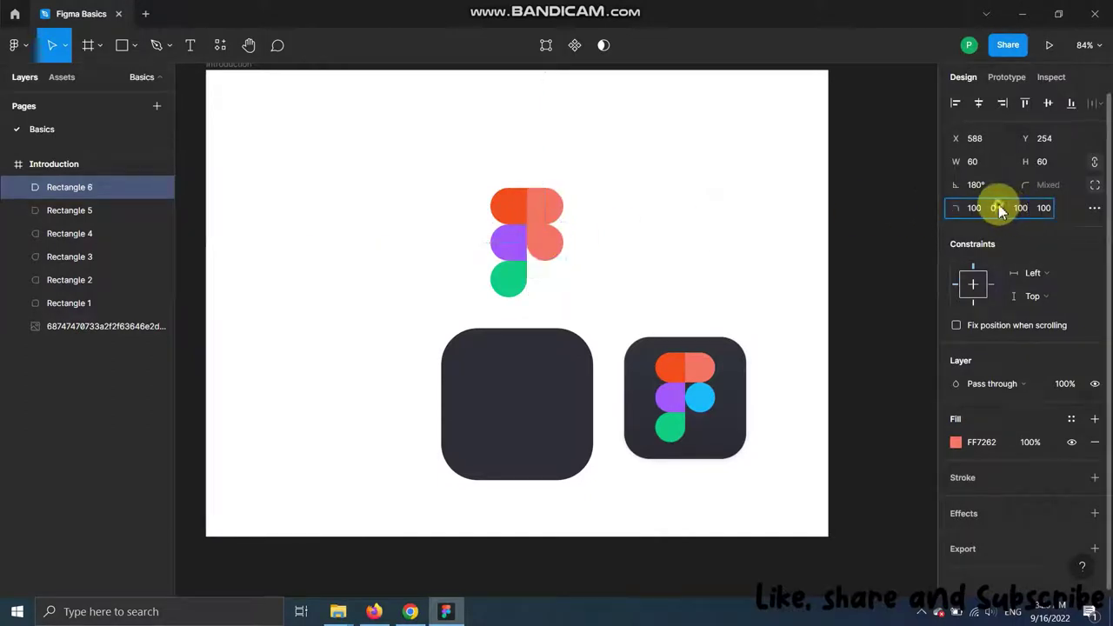
click(596, 249)
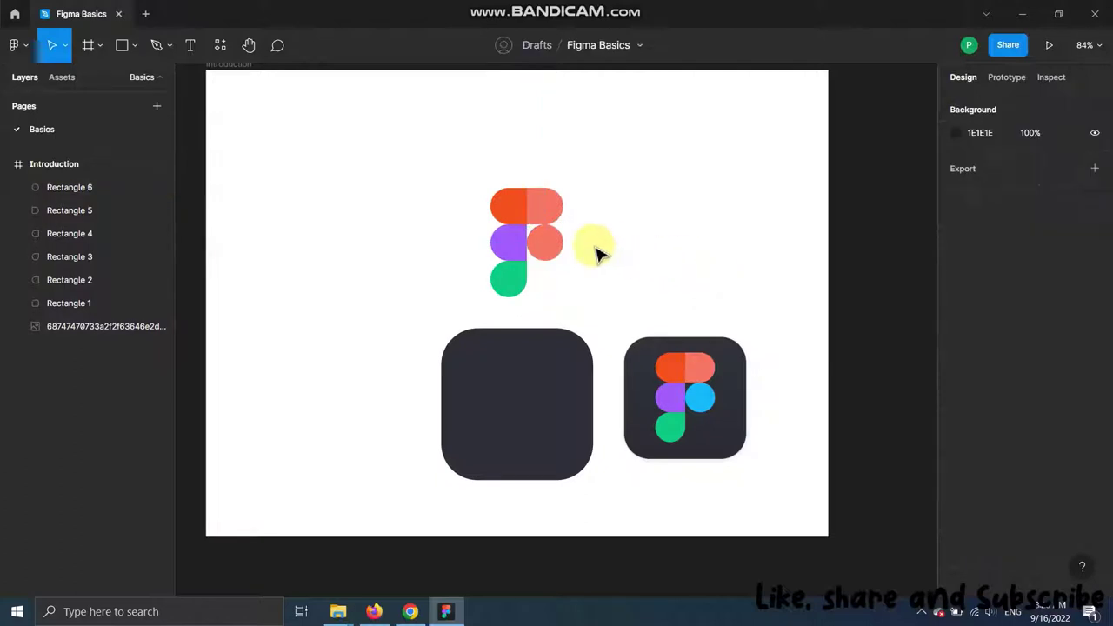
Draw a 60 × 60 test ellipse to the right of the logo.
click(557, 251)
click(643, 257)
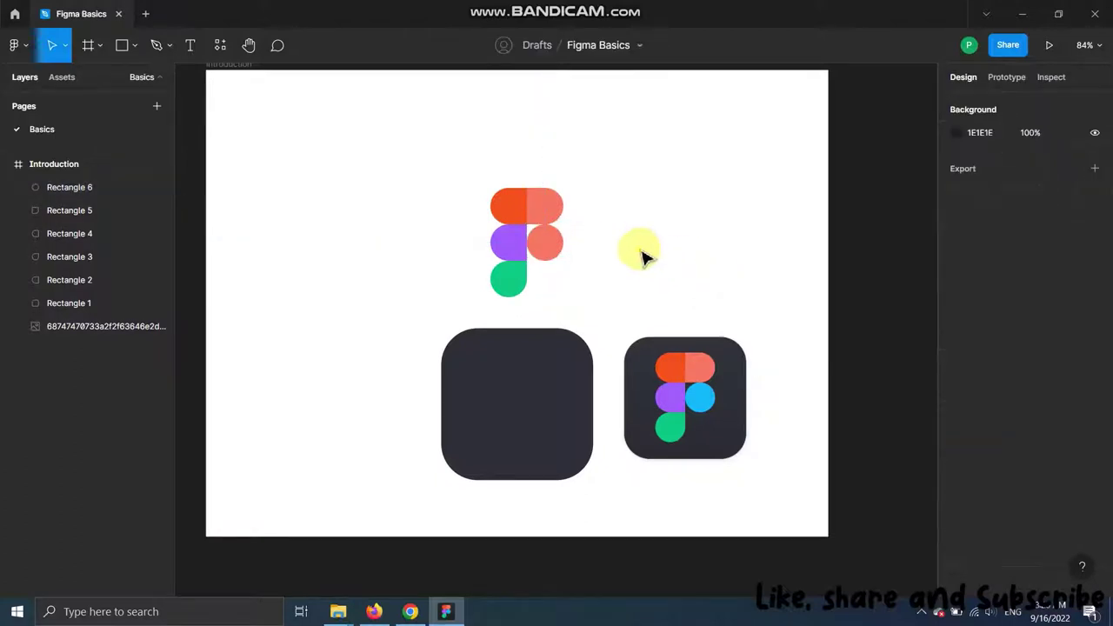
click(135, 45)
click(112, 134)
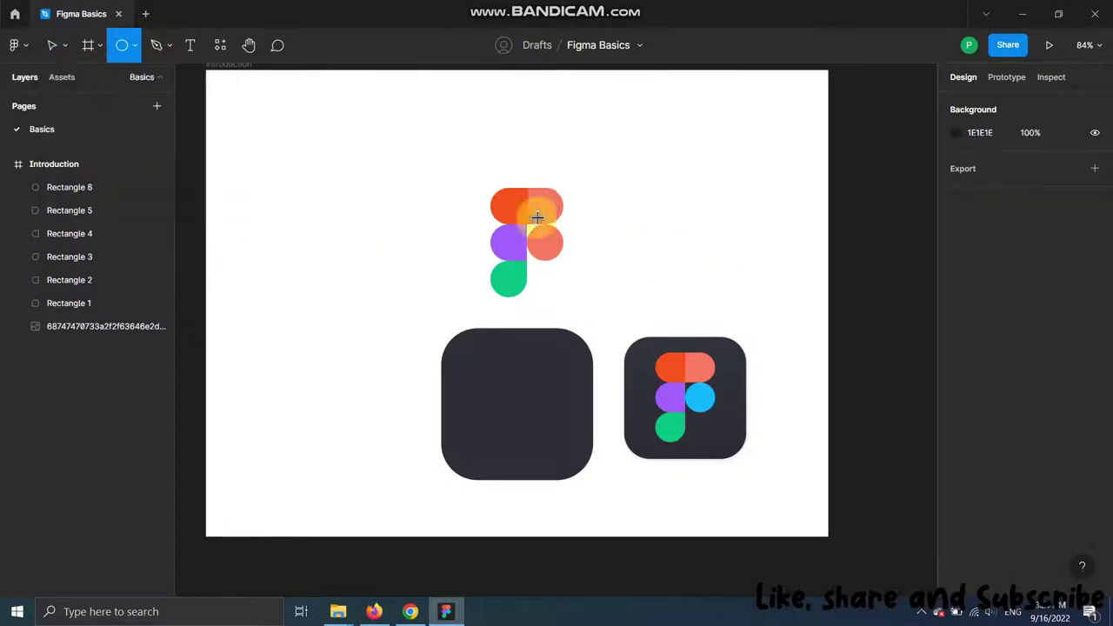
drag(613, 205, 658, 246)
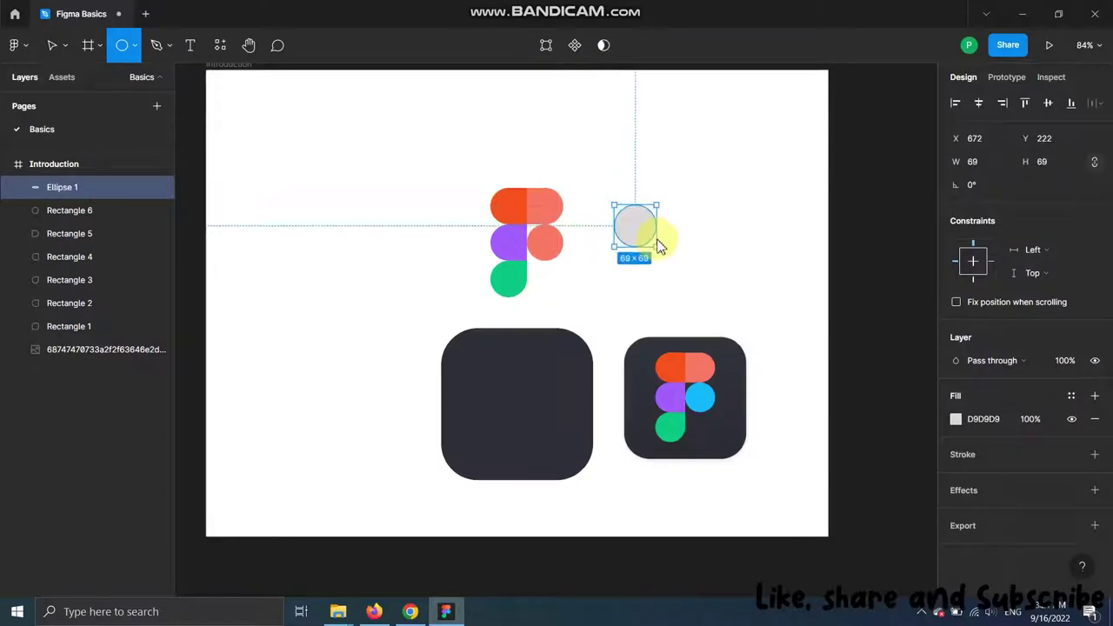
click(546, 242)
click(647, 230)
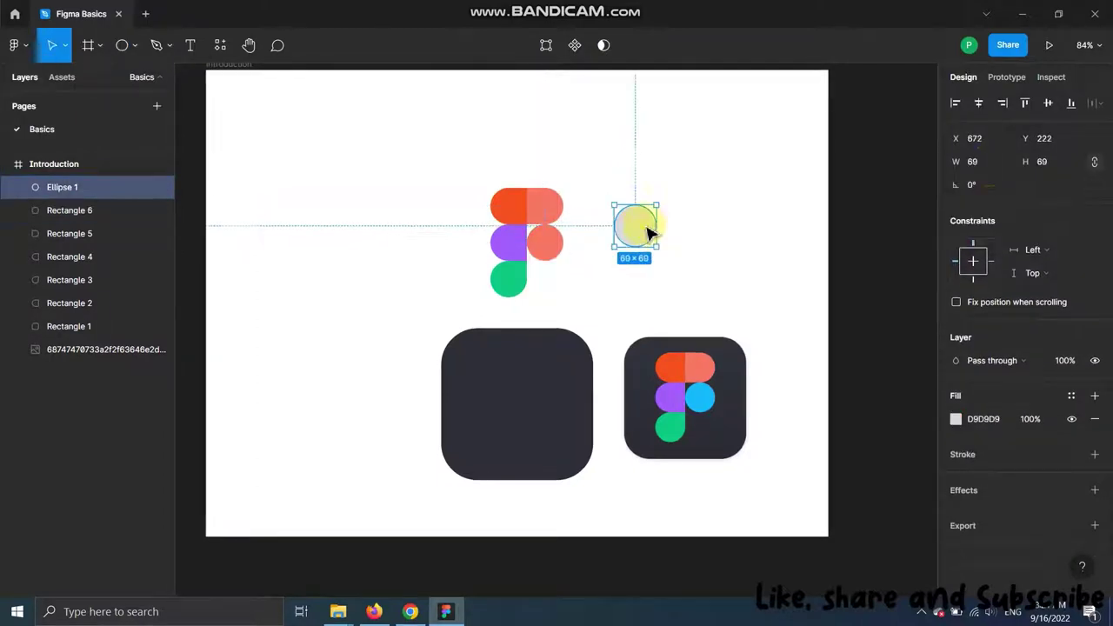
text(60)
key(Return)
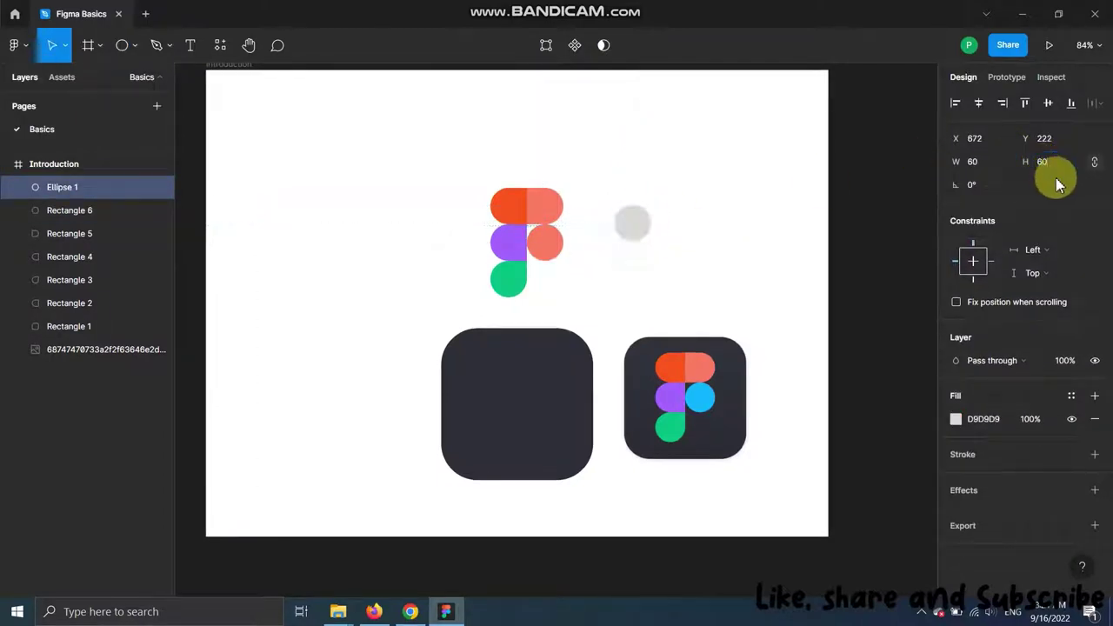
Colour the circle salmon from the logo, move it beside the logo, then delete it.
click(956, 419)
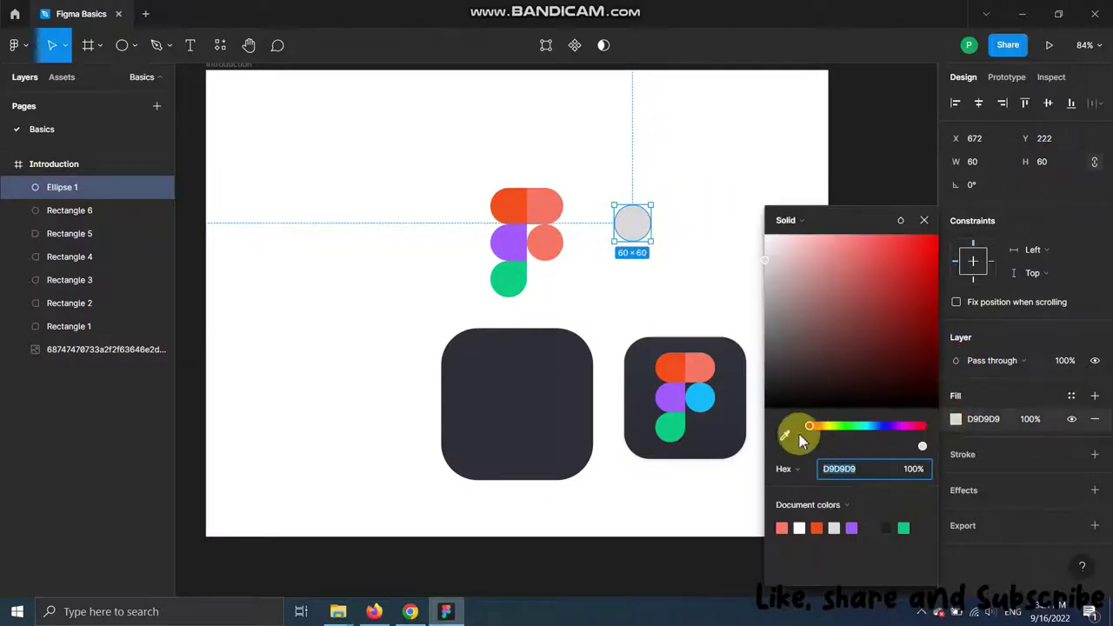
click(784, 435)
click(546, 243)
click(700, 228)
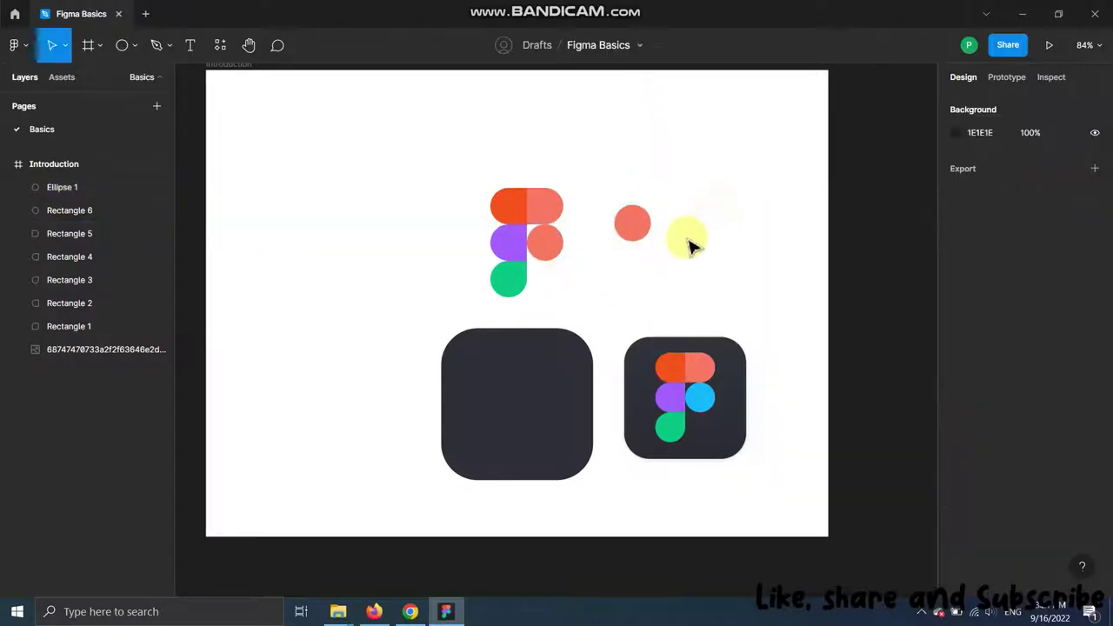
mouse_move(633, 228)
mouse_down()
mouse_move(588, 252)
mouse_move(602, 256)
mouse_up()
key(Delete)
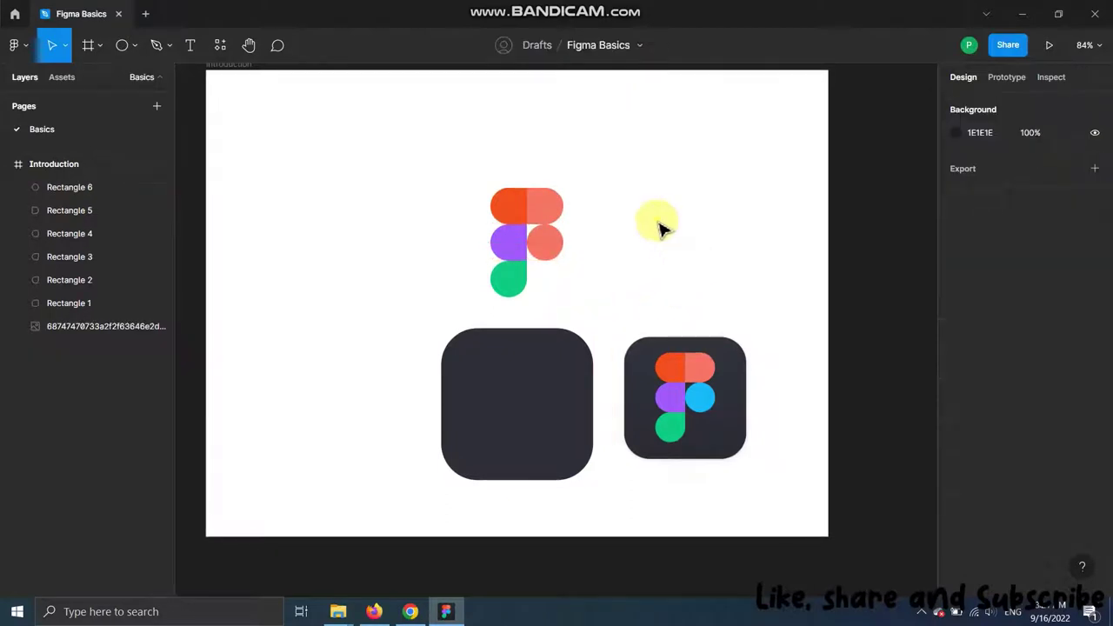
Bring the dark rounded square to the front of the layer stack.
click(499, 380)
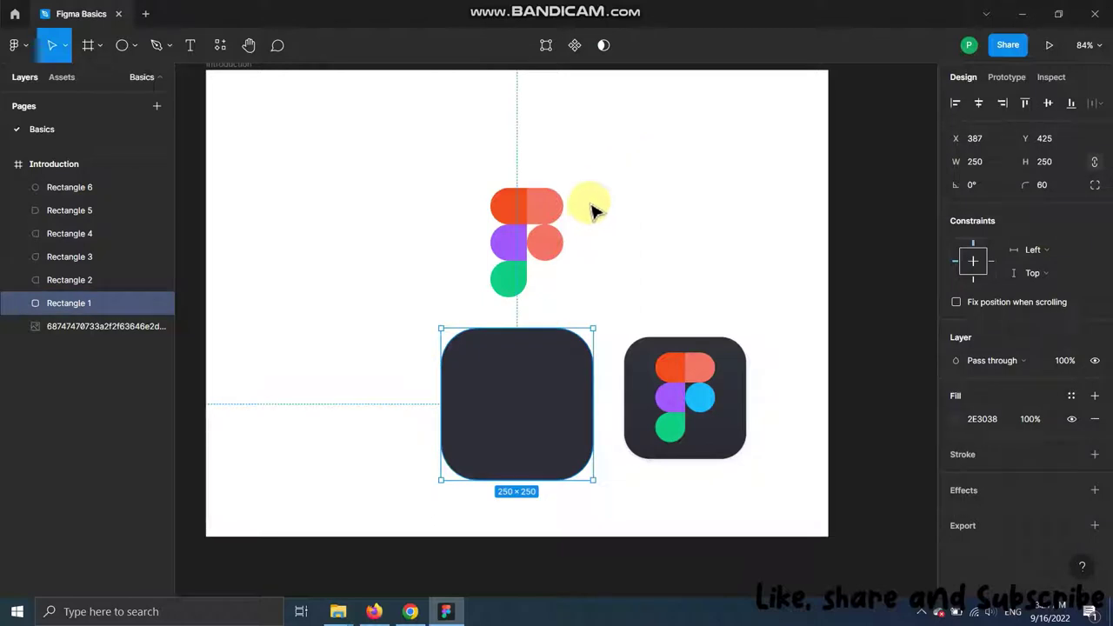
key(bracketright)
click(598, 198)
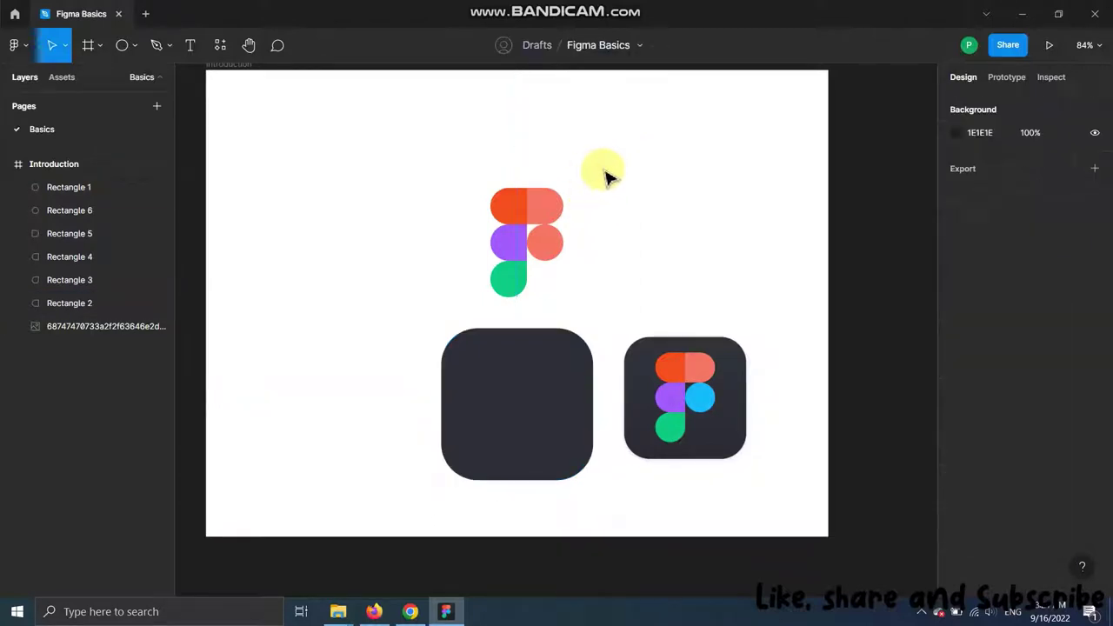
Select the five logo shapes and try spacings 2, 0 and 15, ending at 0.
drag(603, 168, 477, 309)
mouse_move(521, 213)
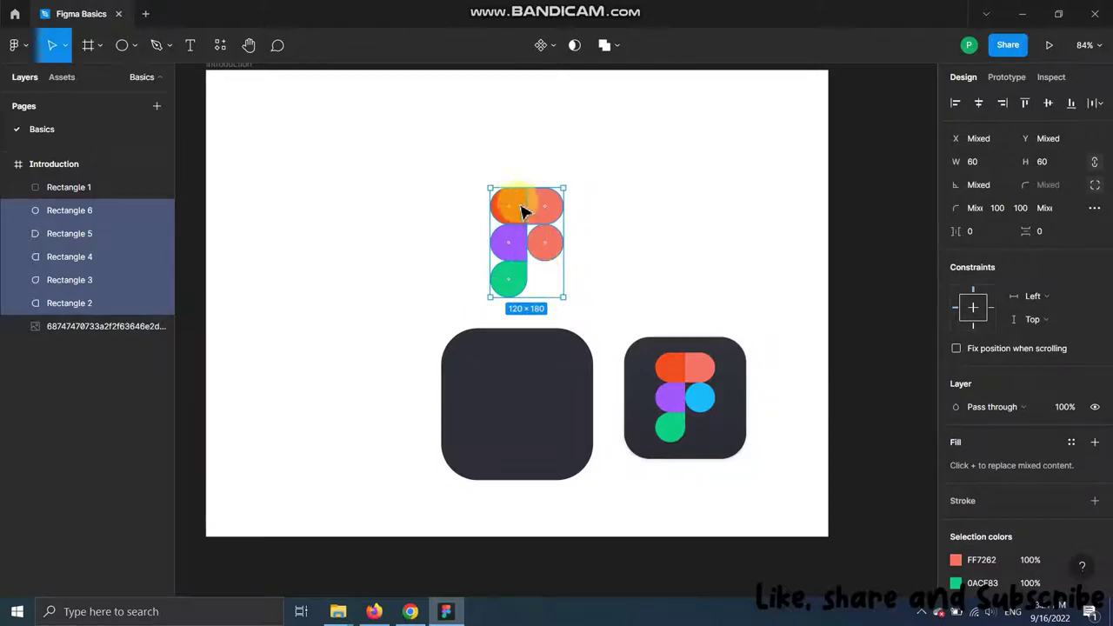
key(Return)
click(981, 233)
text(0)
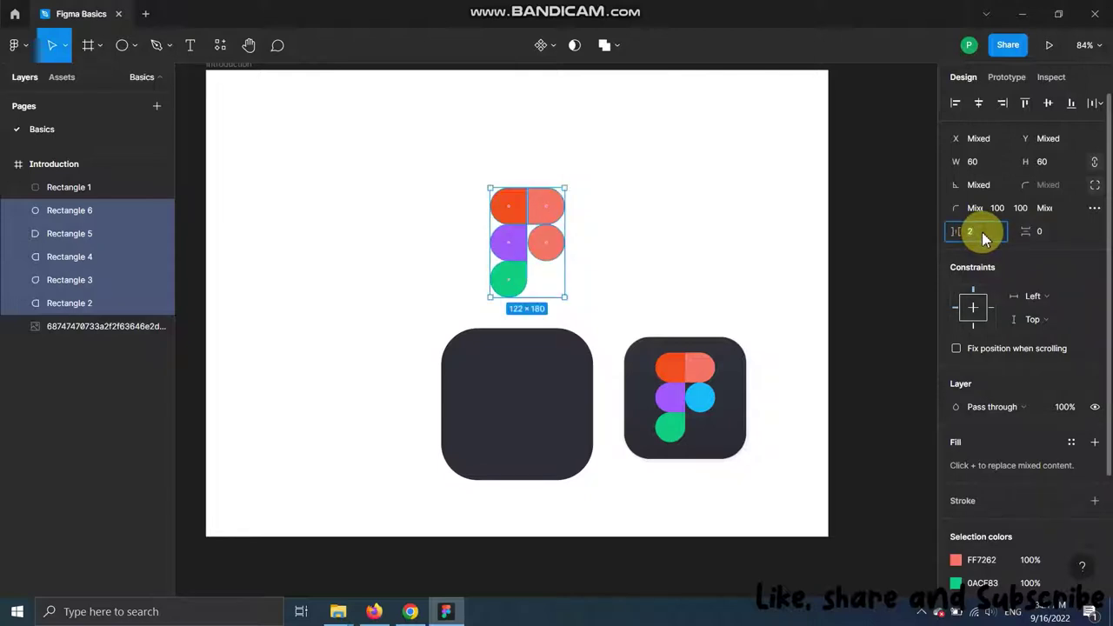
key(Return)
text(15)
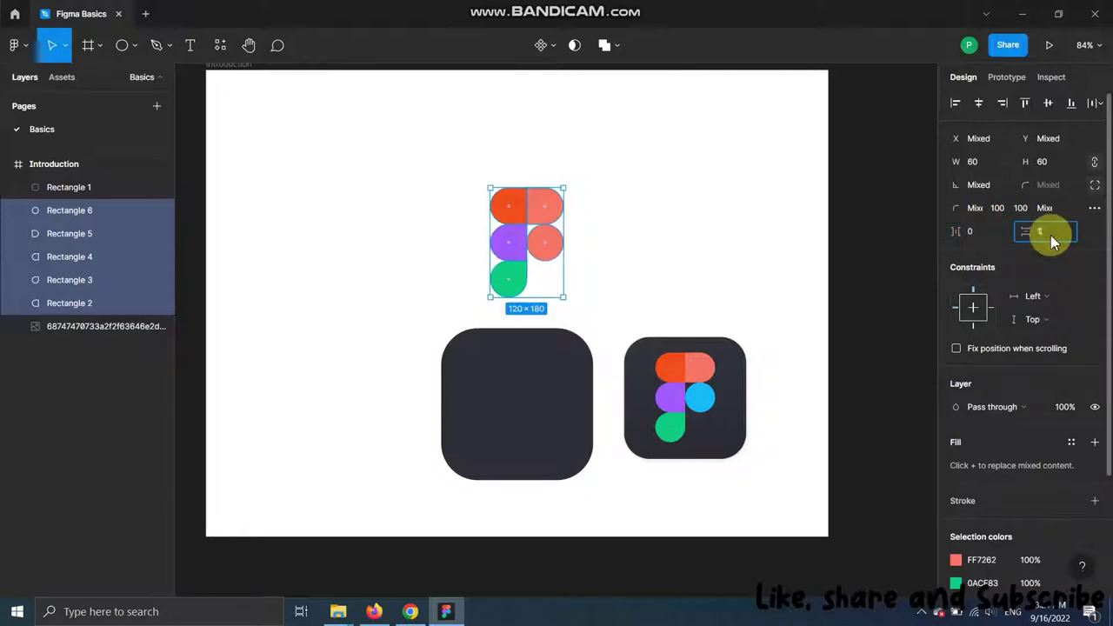
key(Return)
text(0)
key(Return)
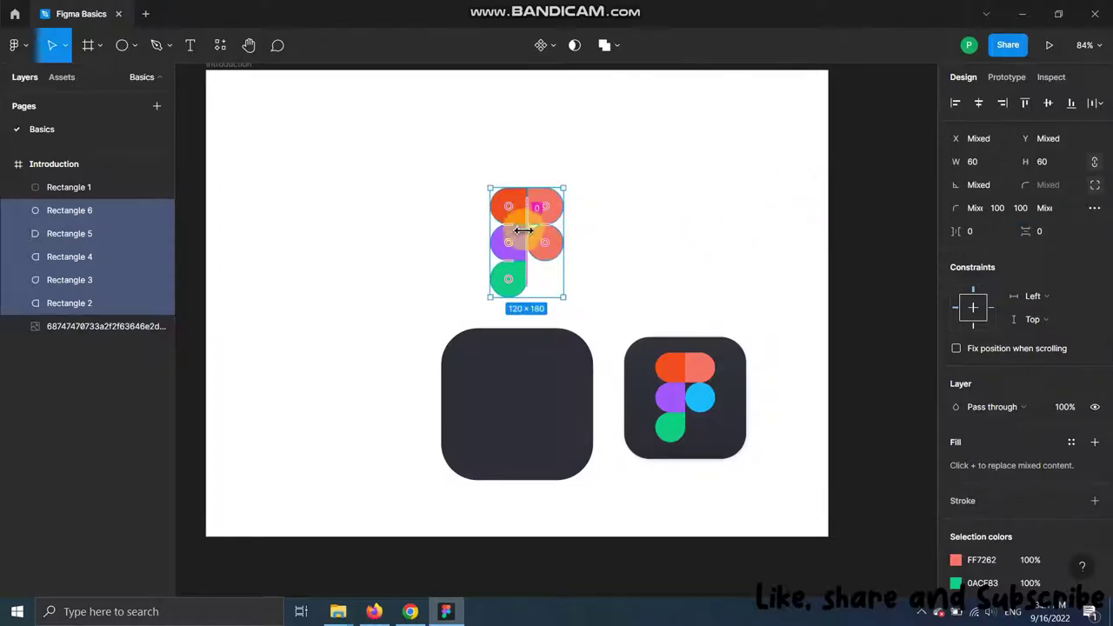
Group the logo shapes as 'Figma Icon' and move the group to the lower left.
right_click(542, 278)
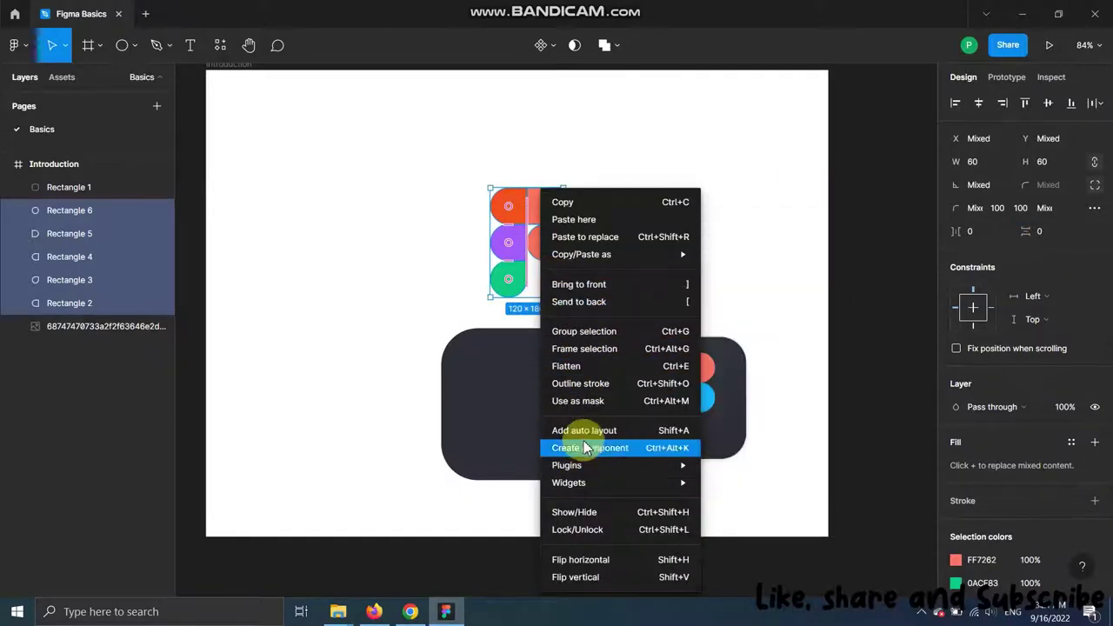
click(587, 335)
text(Figma Icon)
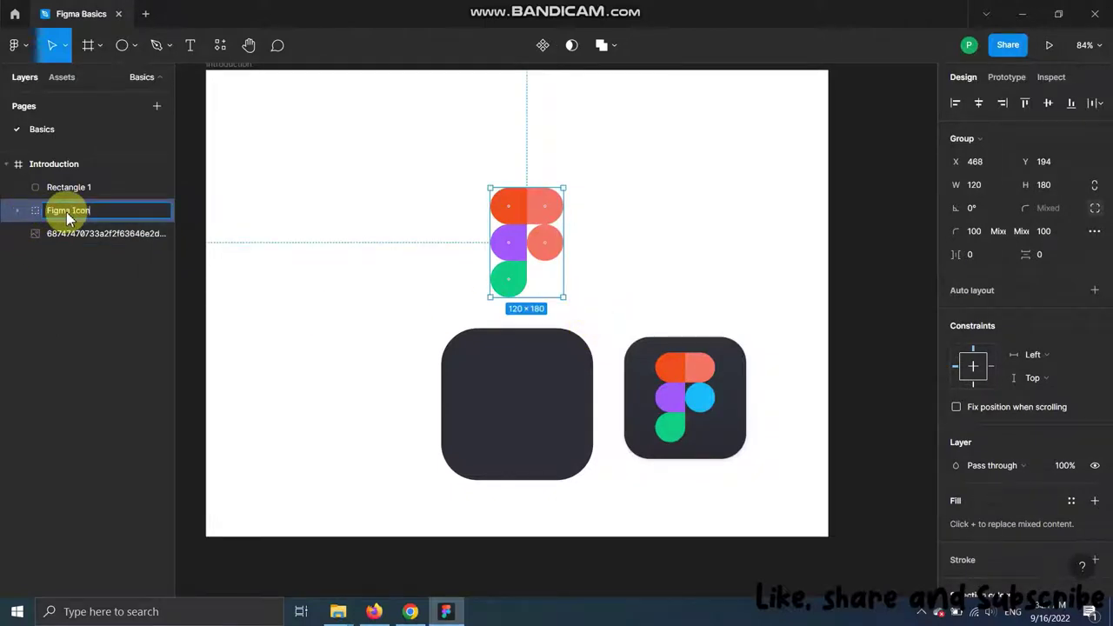
key(Return)
click(640, 215)
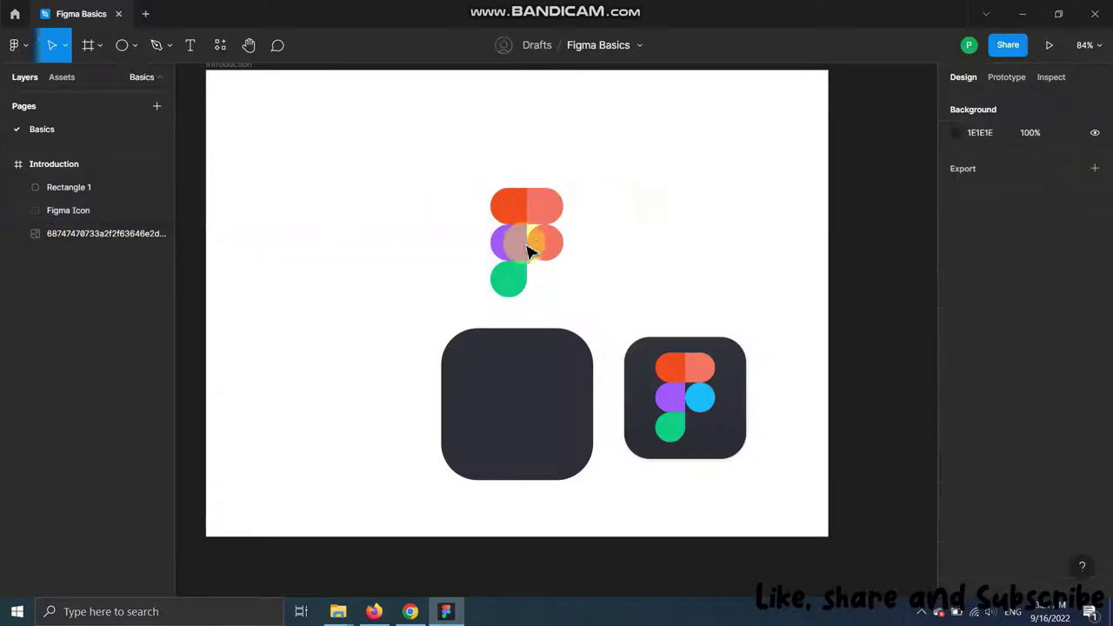
mouse_move(529, 248)
mouse_down()
mouse_move(291, 483)
mouse_move(402, 373)
mouse_up()
Bring the Figma Icon group above the dark rounded square and reselect it.
key(ctrl+])
drag(397, 421, 413, 416)
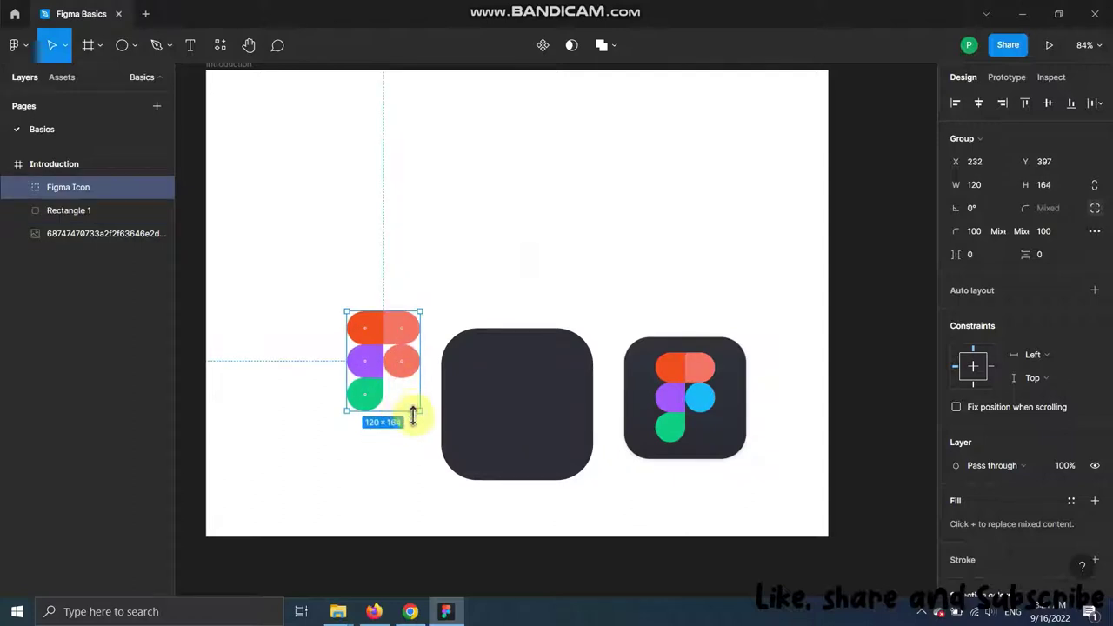
click(509, 273)
click(375, 360)
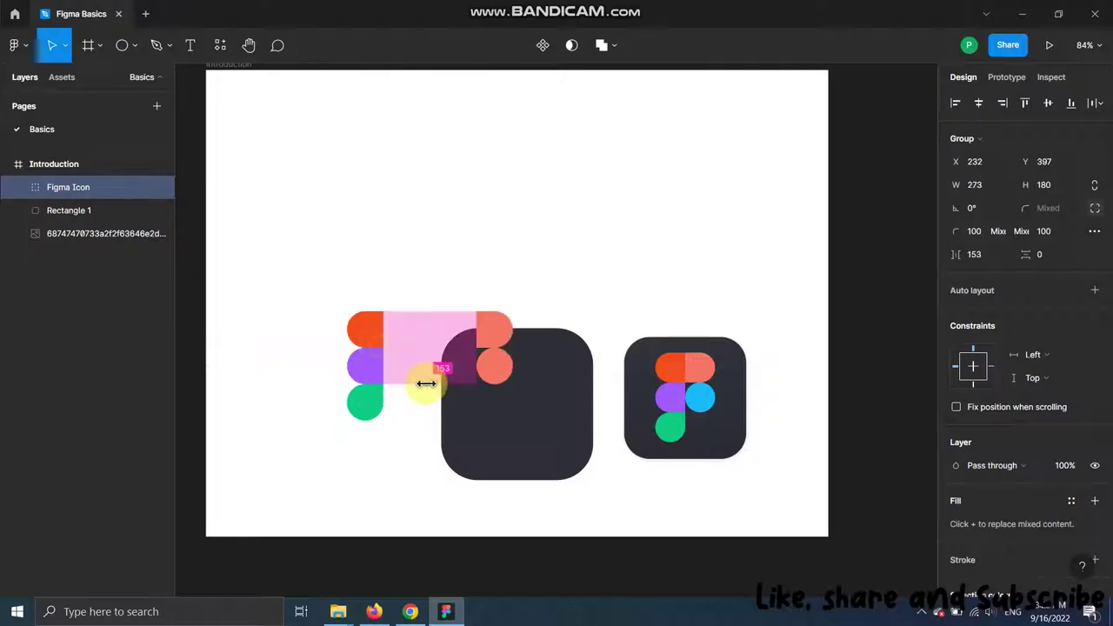
click(444, 283)
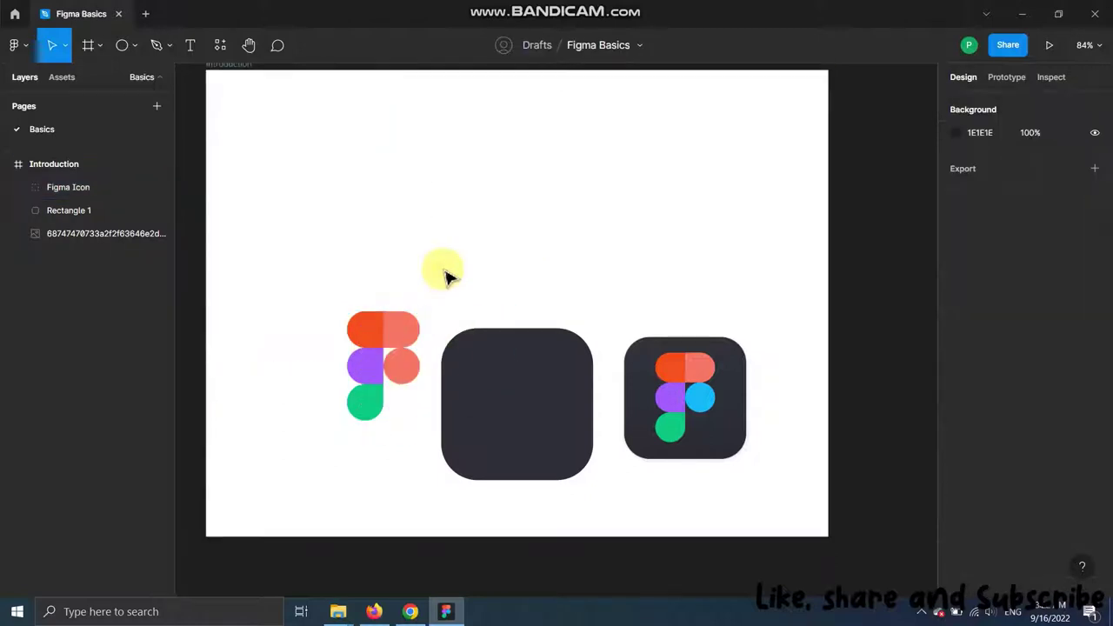
click(372, 335)
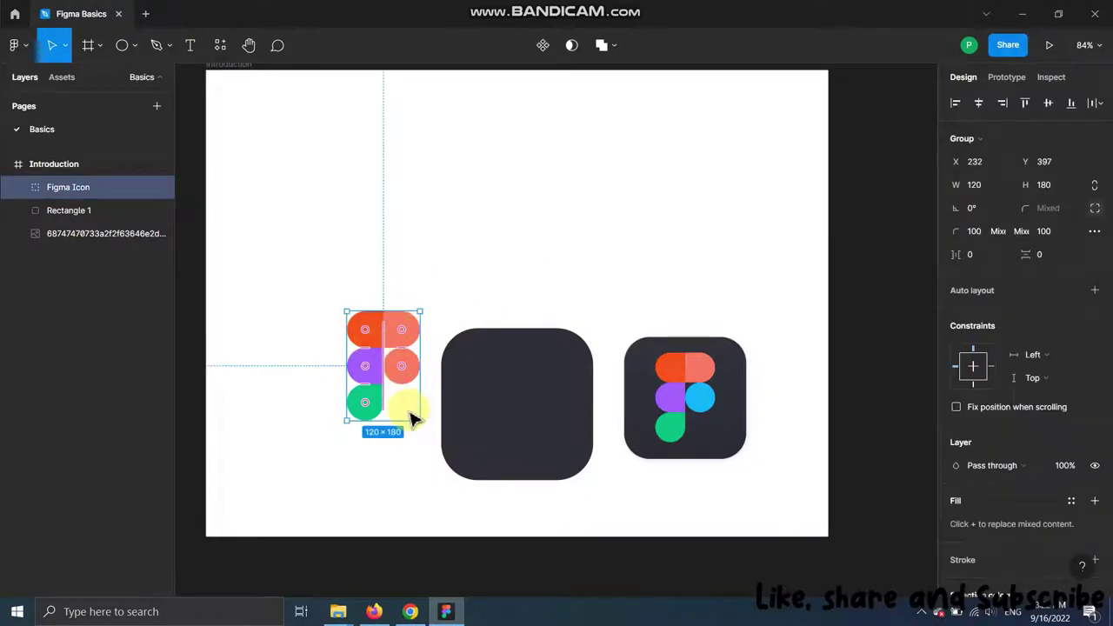
Move Figma Icon onto the dark square and delete the reference icon image.
drag(412, 419, 550, 455)
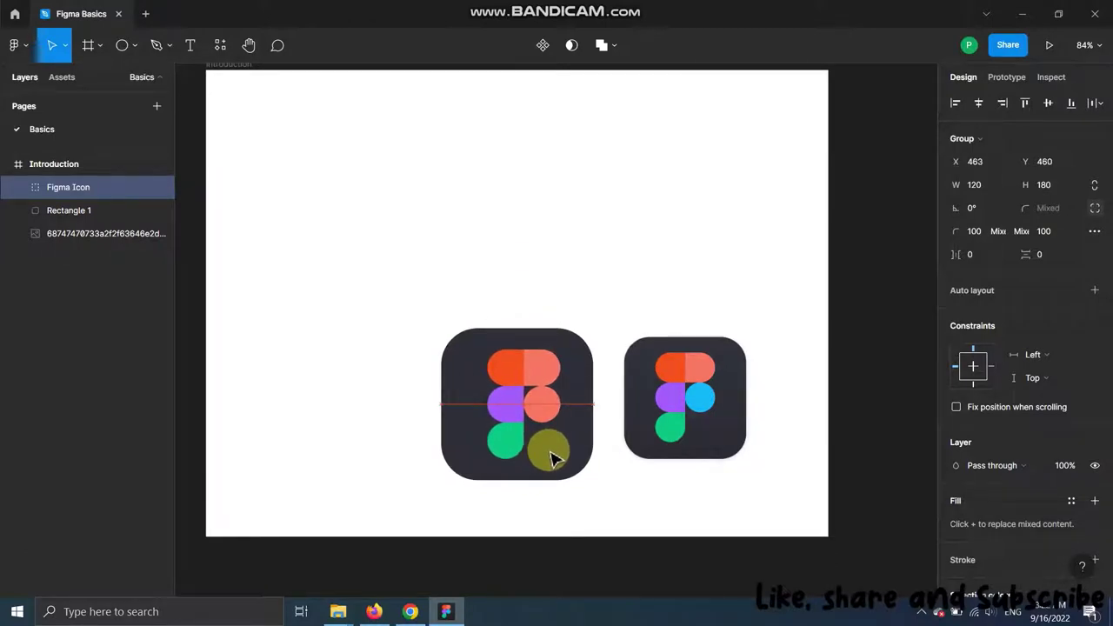
click(659, 432)
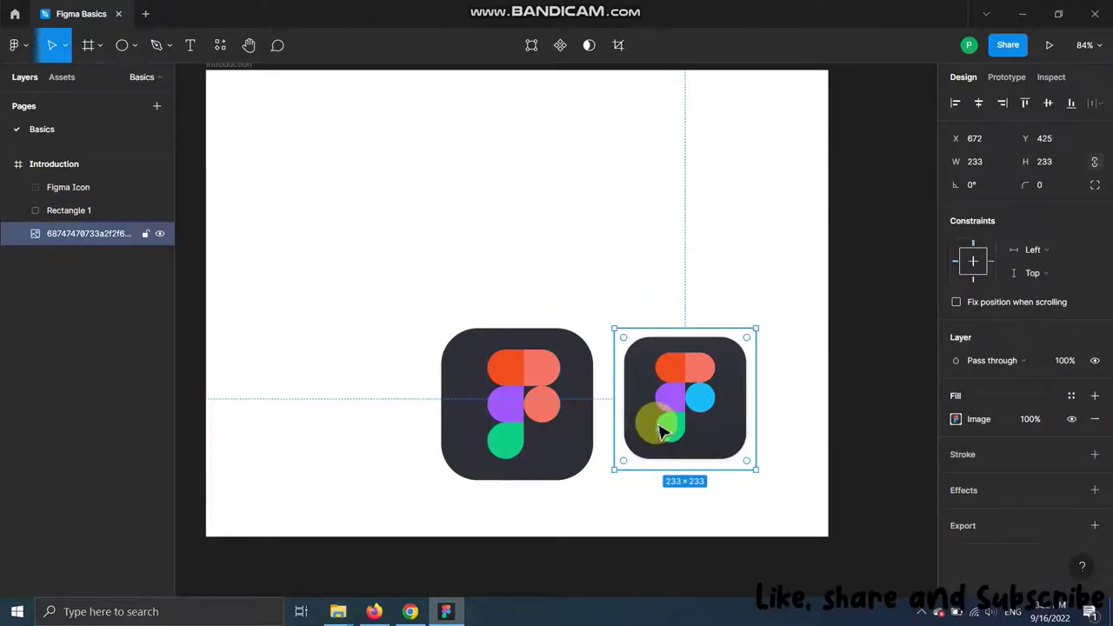
key(Delete)
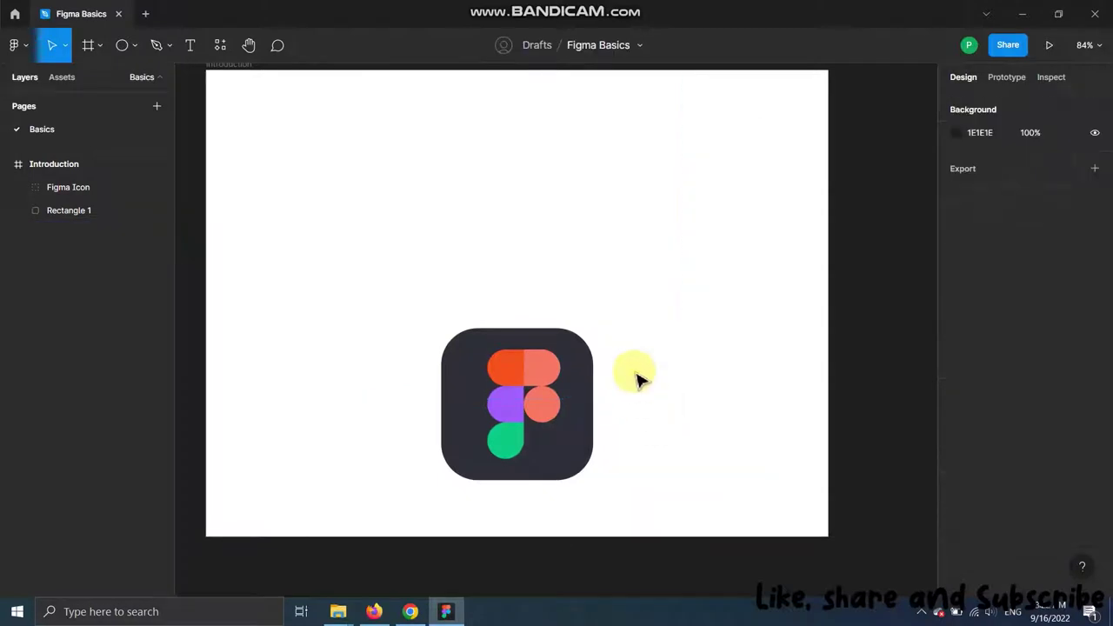
Centre the logo horizontally on the dark square and group the two layers.
drag(648, 275, 426, 454)
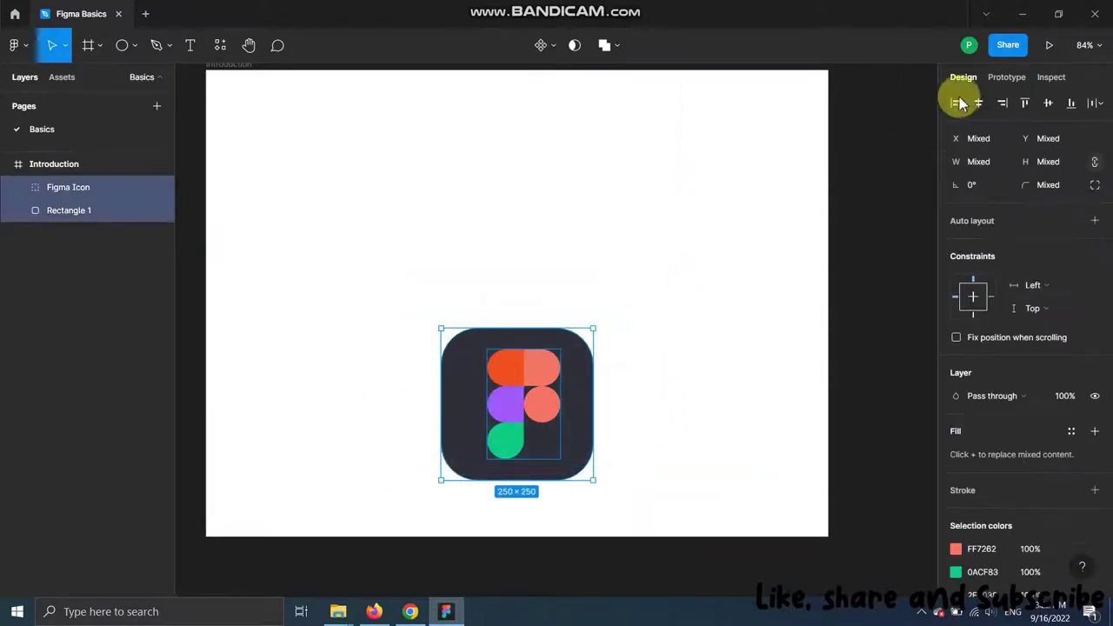
click(977, 104)
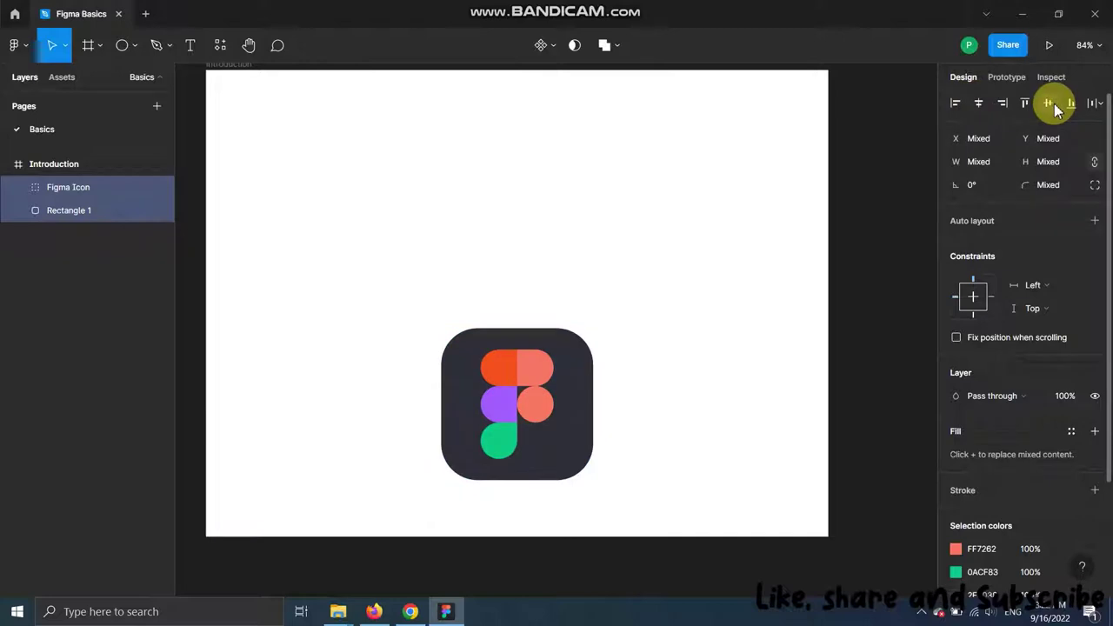
right_click(542, 437)
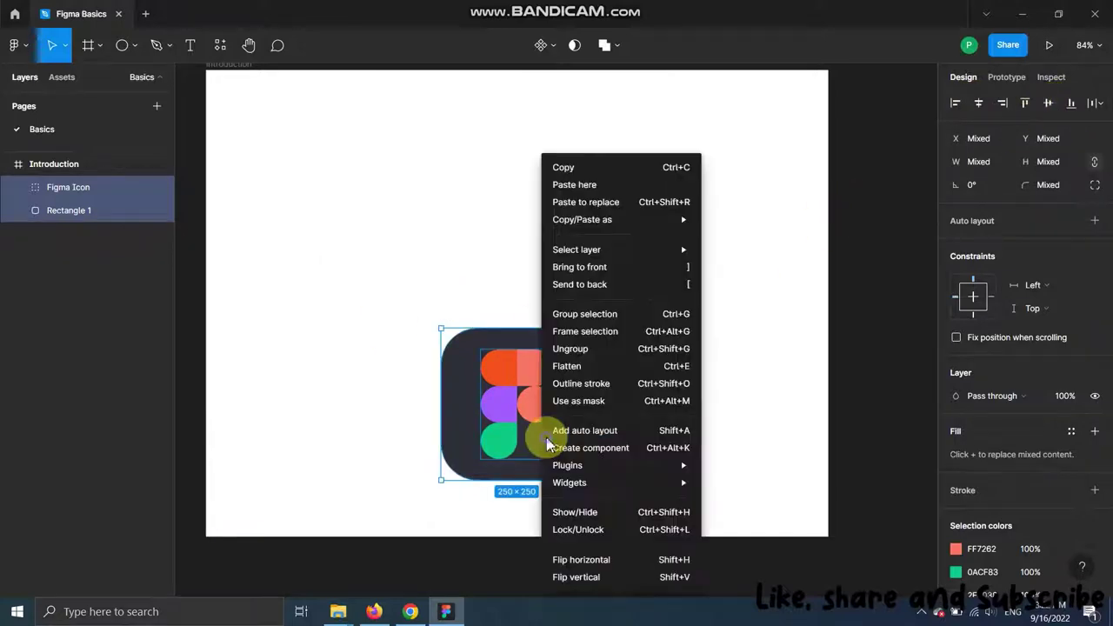
click(589, 318)
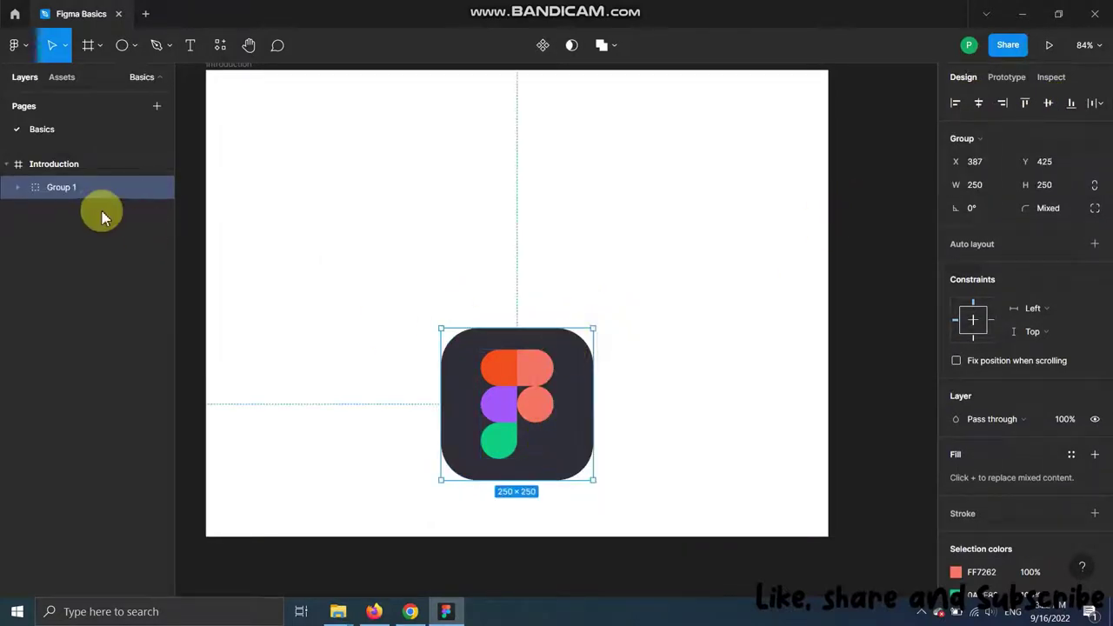
Rename the group 'Figma' and move it to the frame's lower right.
double_click(72, 193)
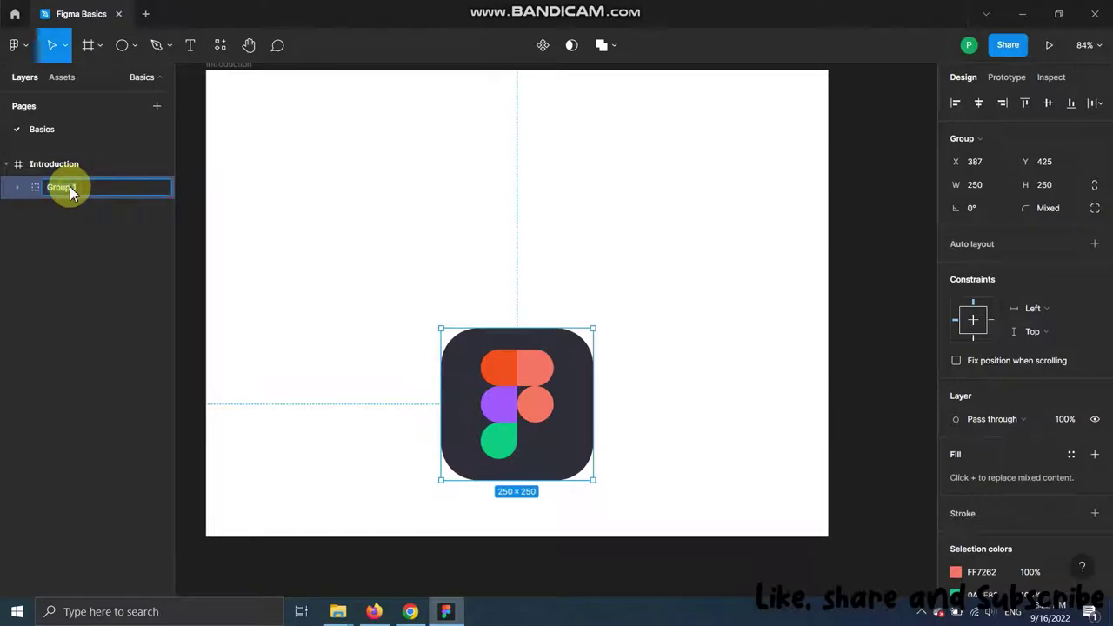
key(BackSpace)
text(Figma)
key(Return)
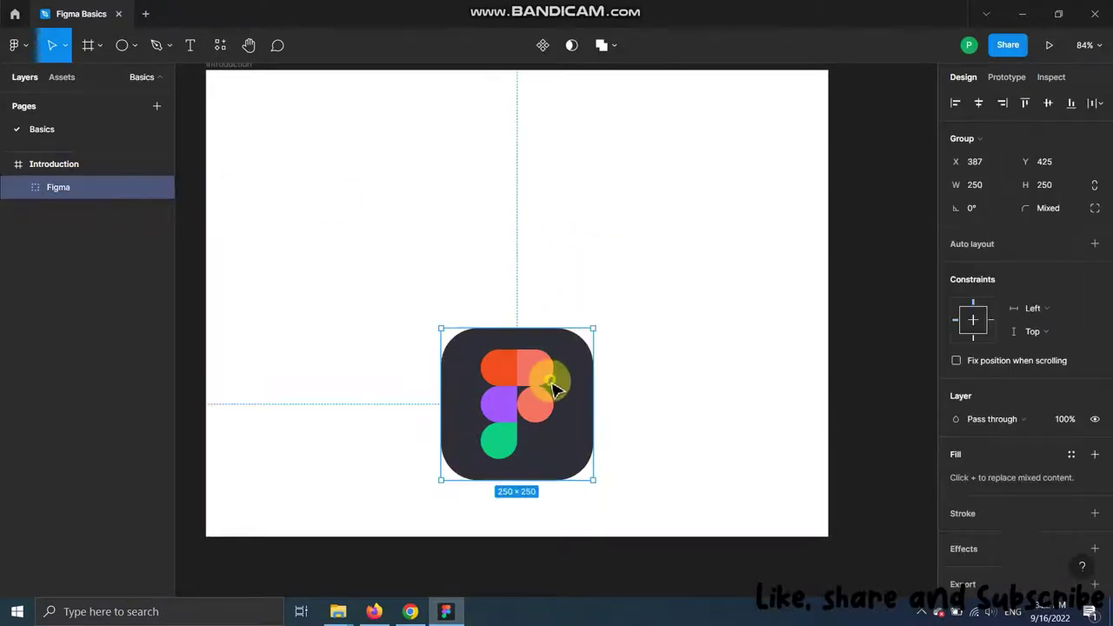
mouse_move(551, 385)
mouse_down()
mouse_move(657, 381)
mouse_move(718, 449)
mouse_up()
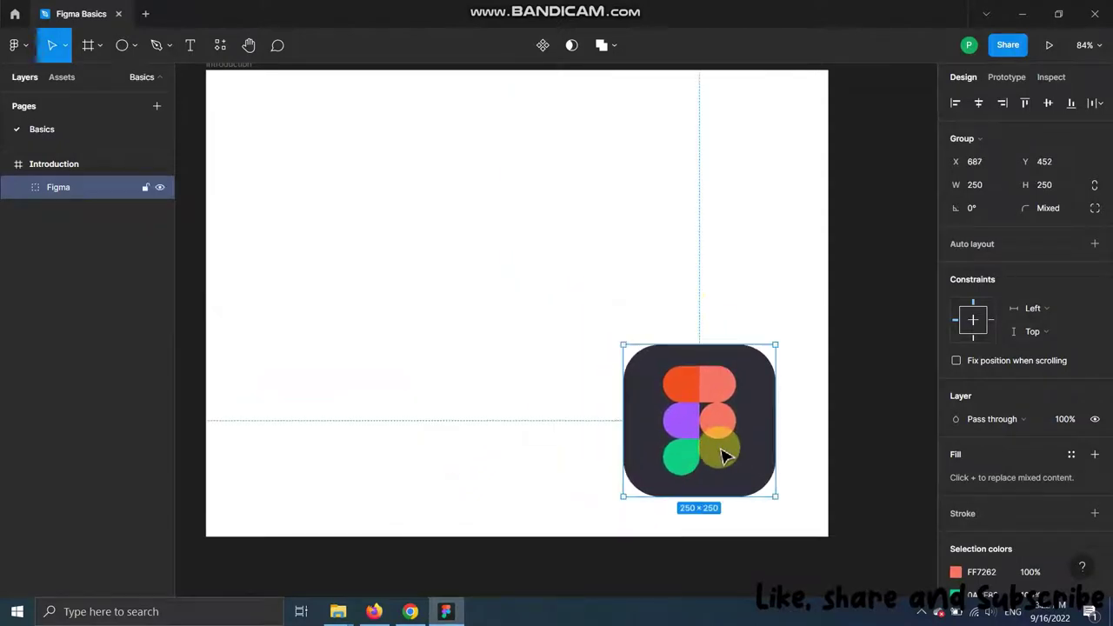
click(722, 315)
Add a text layer near the frame's top-left and begin typing the 'Figma for Beginners' title.
click(189, 45)
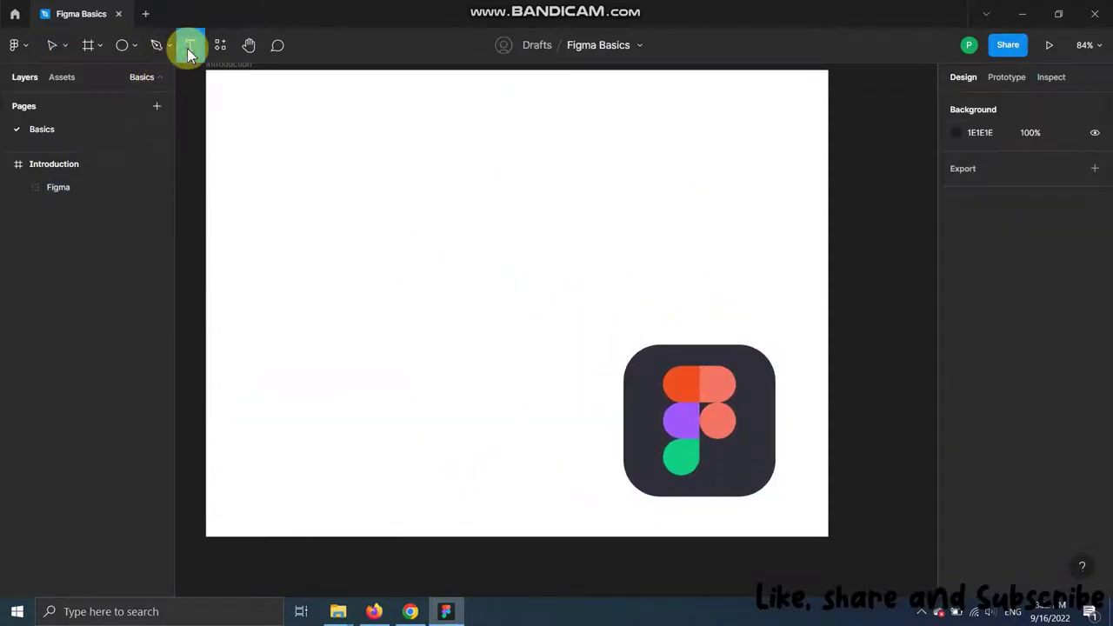
click(437, 219)
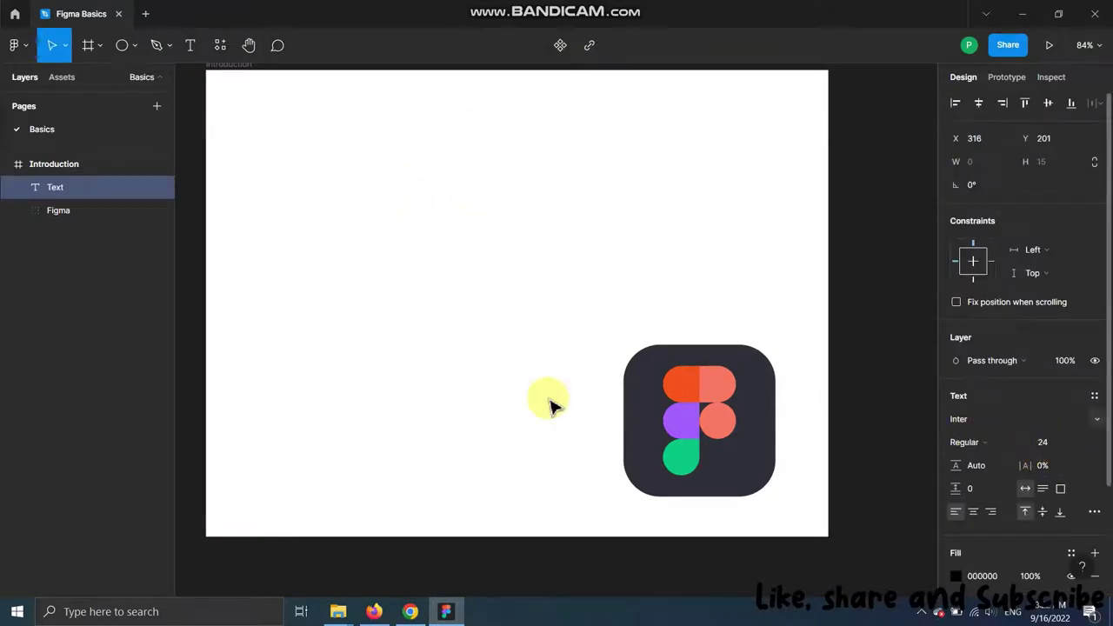
click(459, 233)
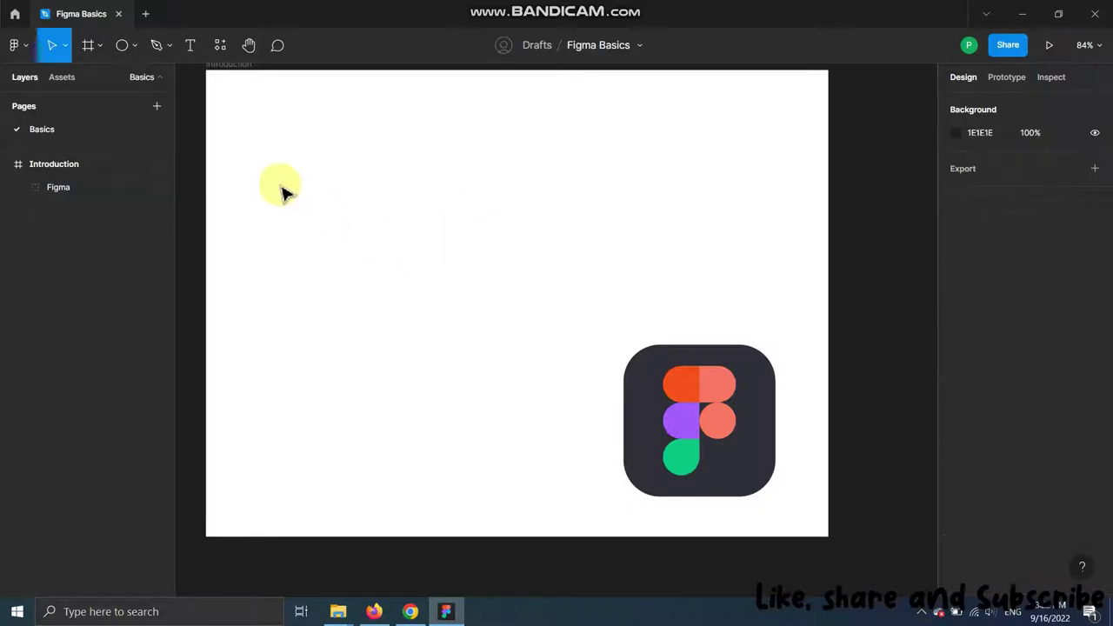
click(190, 45)
click(362, 165)
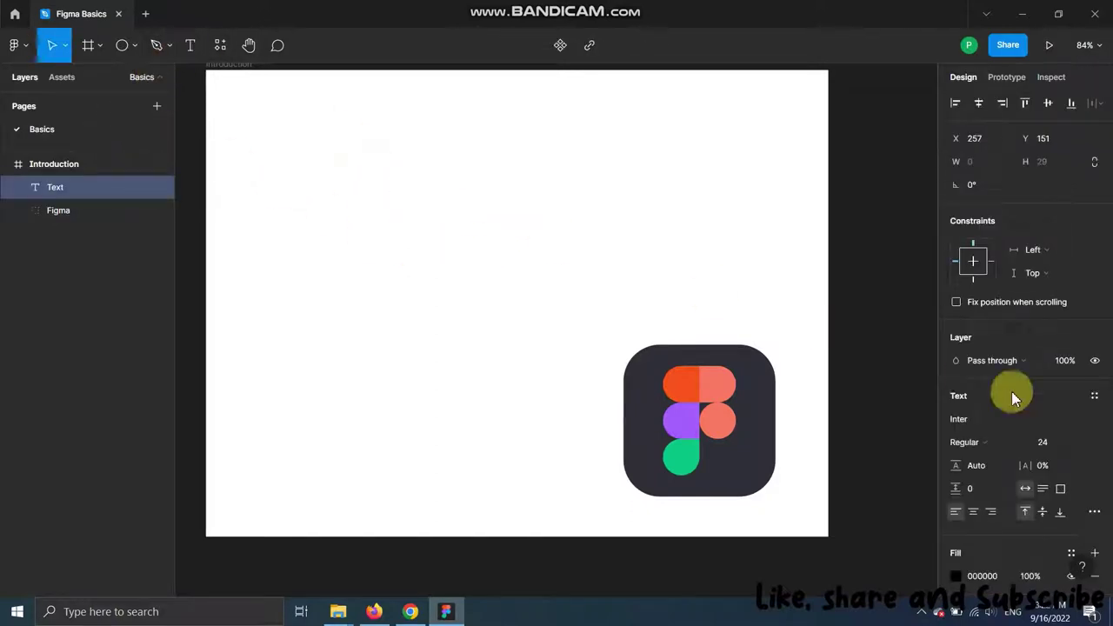
text(Figma for Beginners)
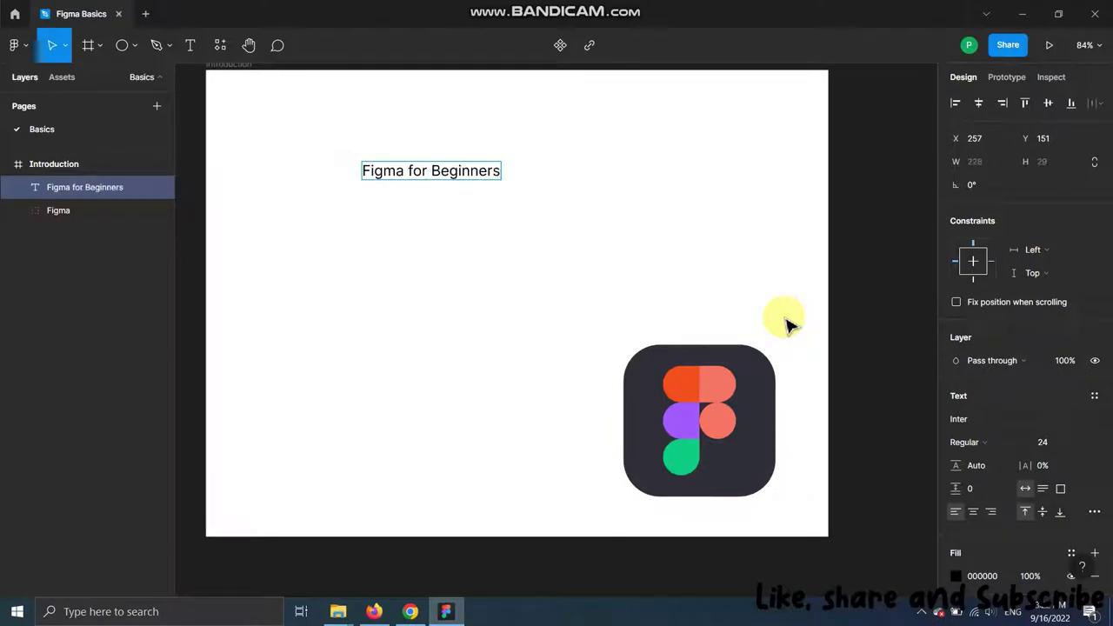
Set the whole title in Poppins ExtraBold.
key(ctrl+a)
click(987, 425)
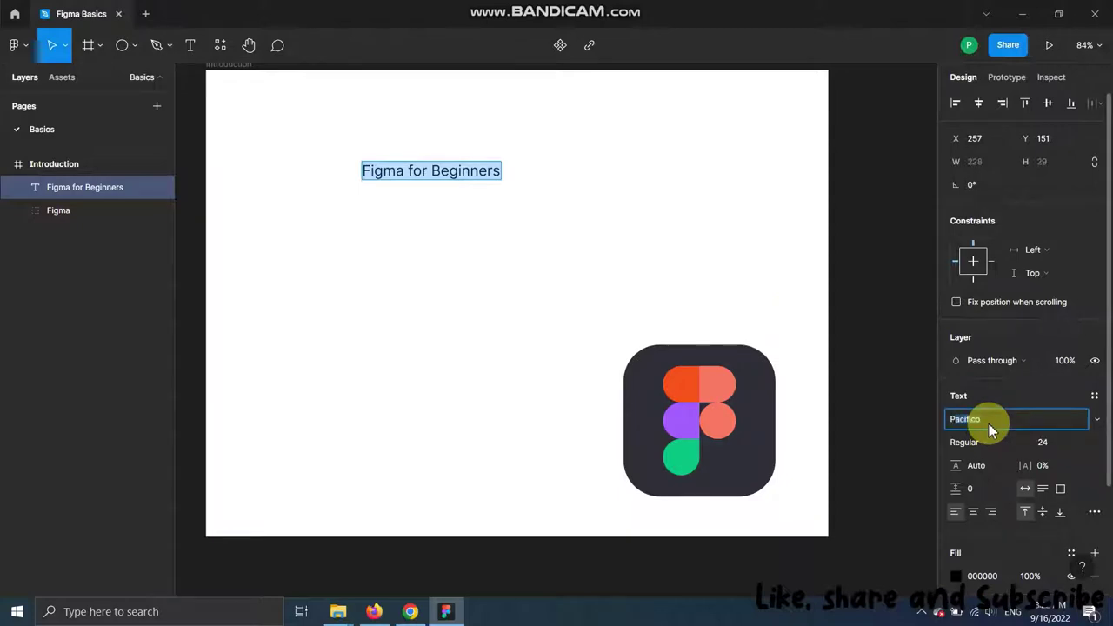
text(Poppins)
key(Return)
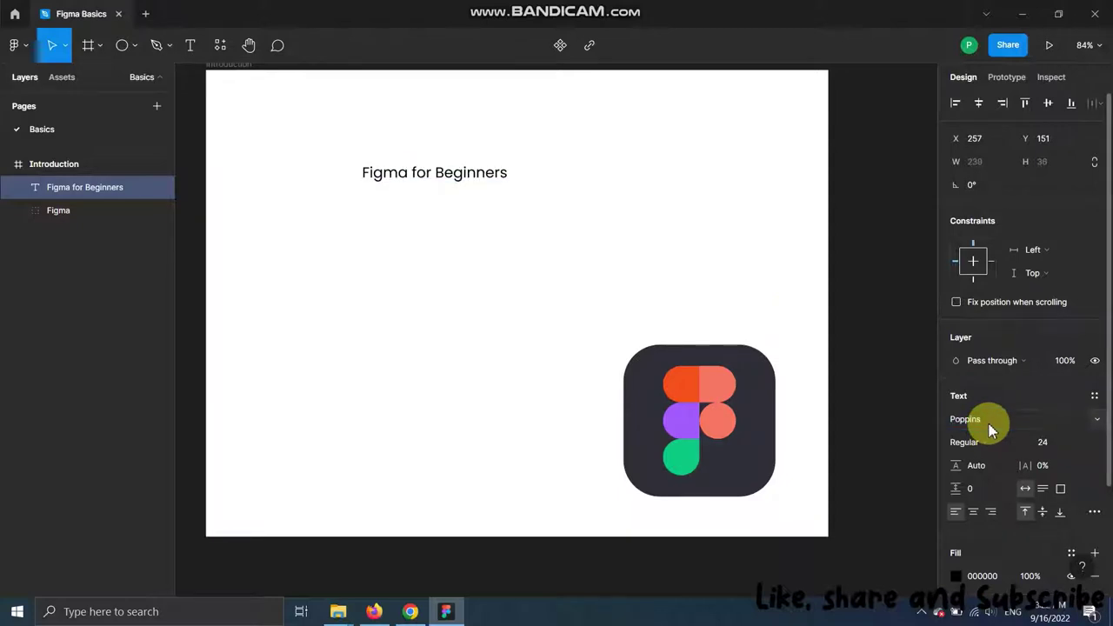
click(986, 440)
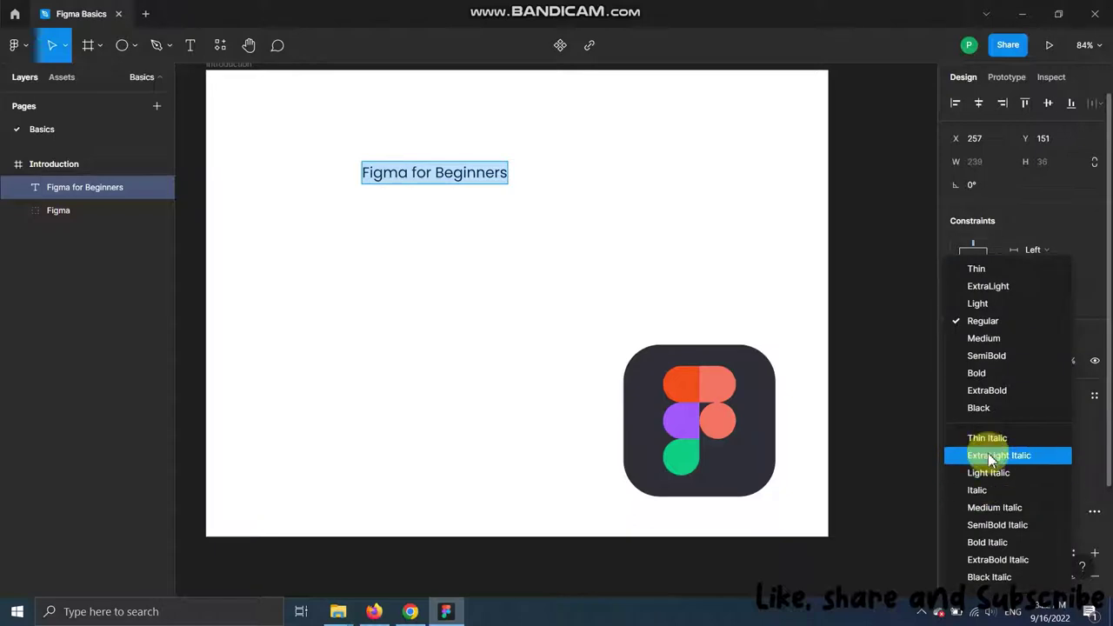
click(980, 390)
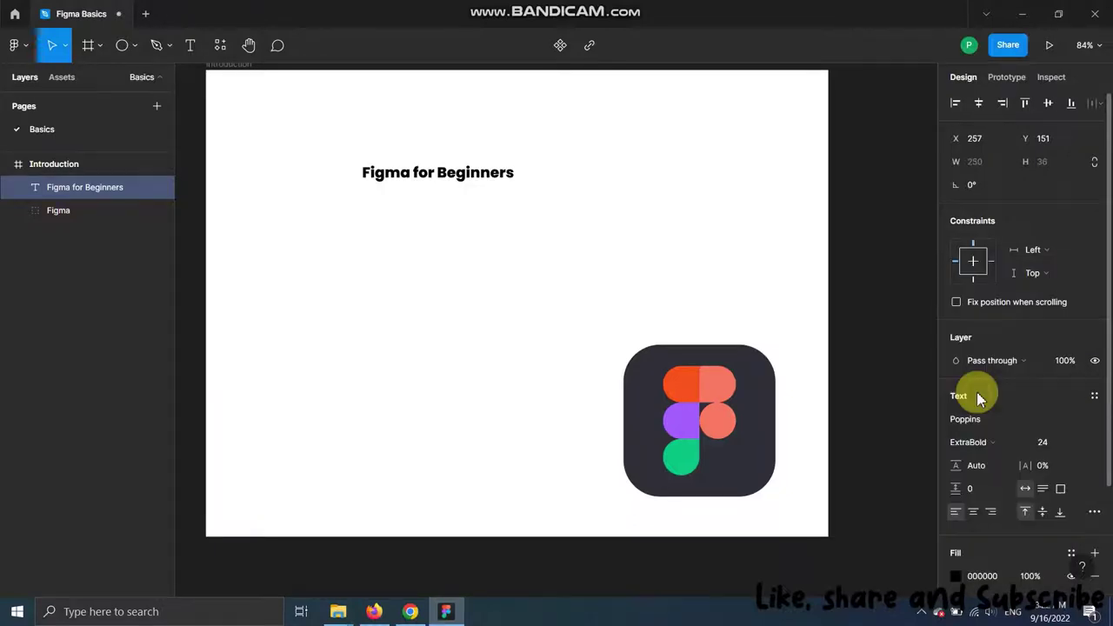
Enlarge the title to 96 and put 'Beginners' on a second line.
click(1070, 440)
click(1061, 548)
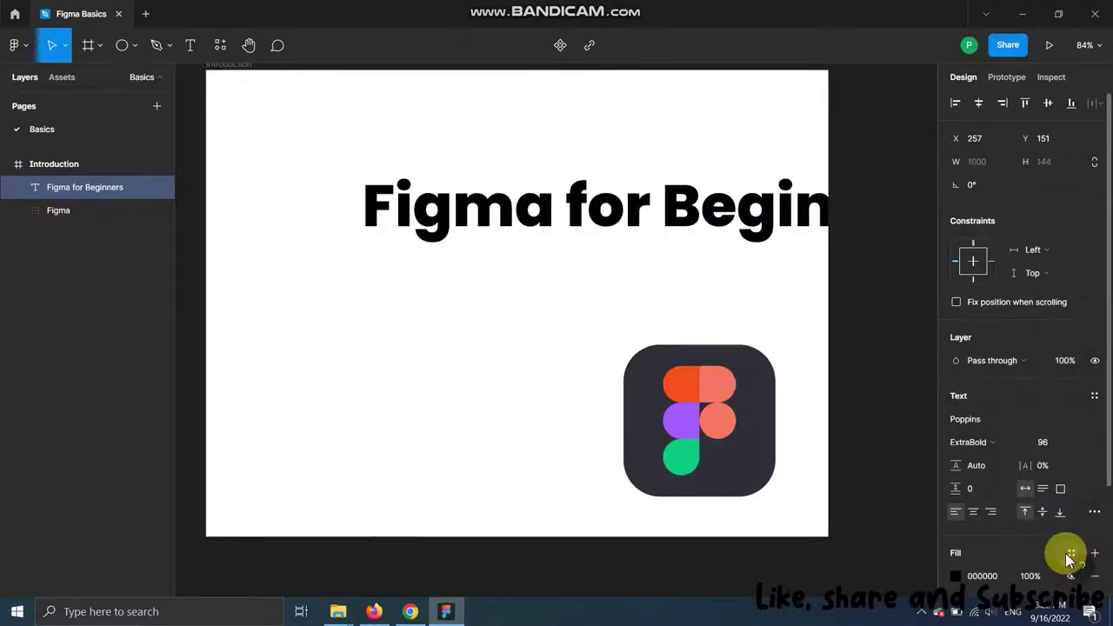
click(664, 206)
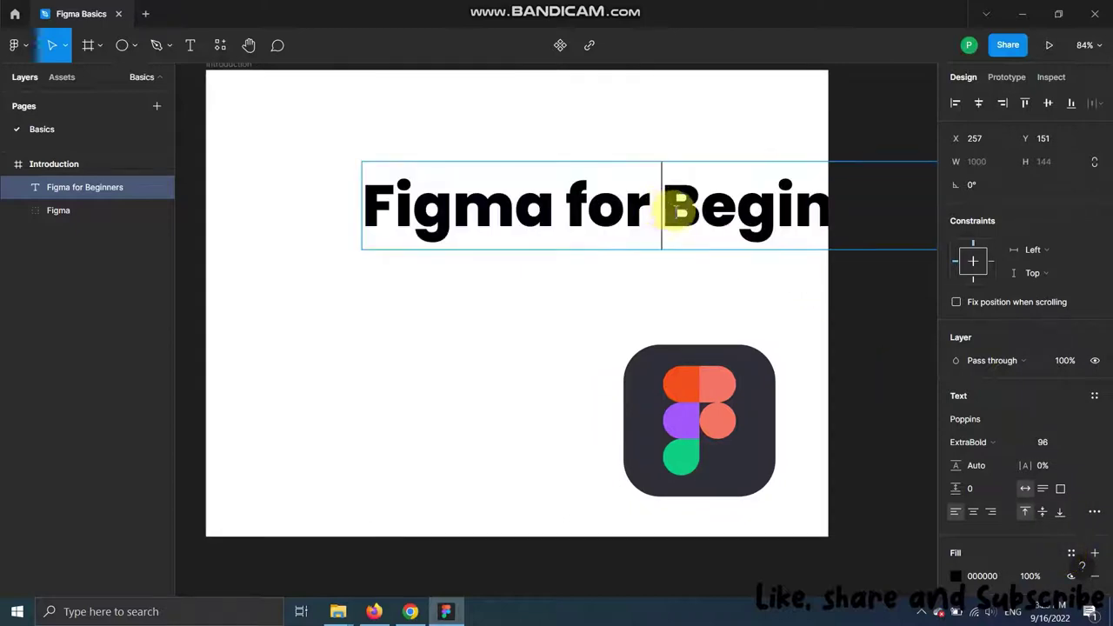
key(Return)
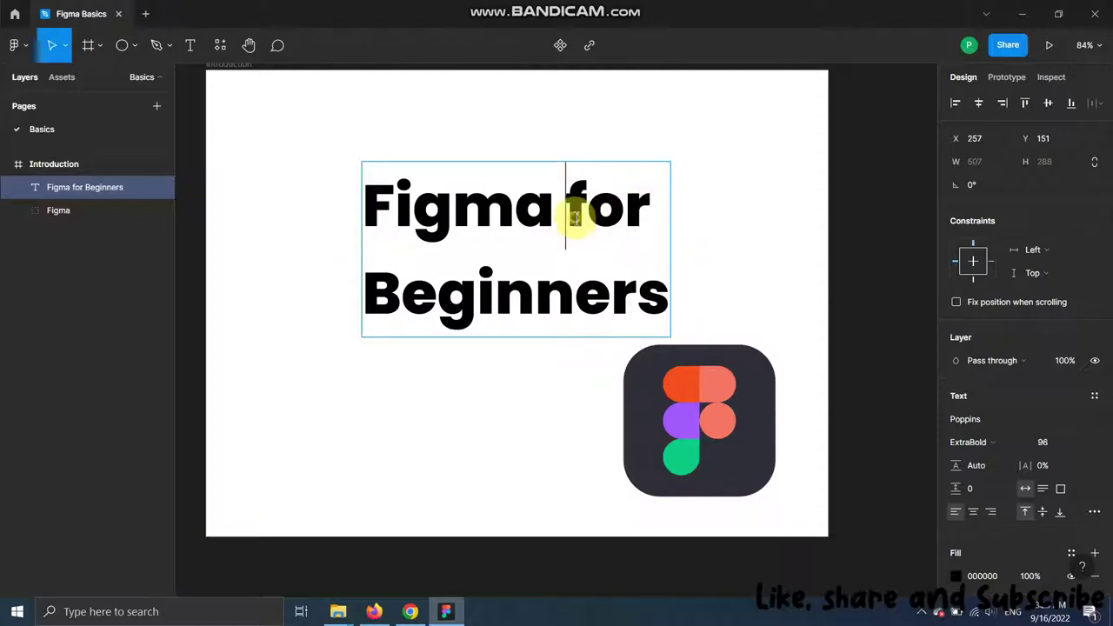
Make the second line read 'for beginners' with a lowercase b, then select that line.
click(569, 208)
key(Return)
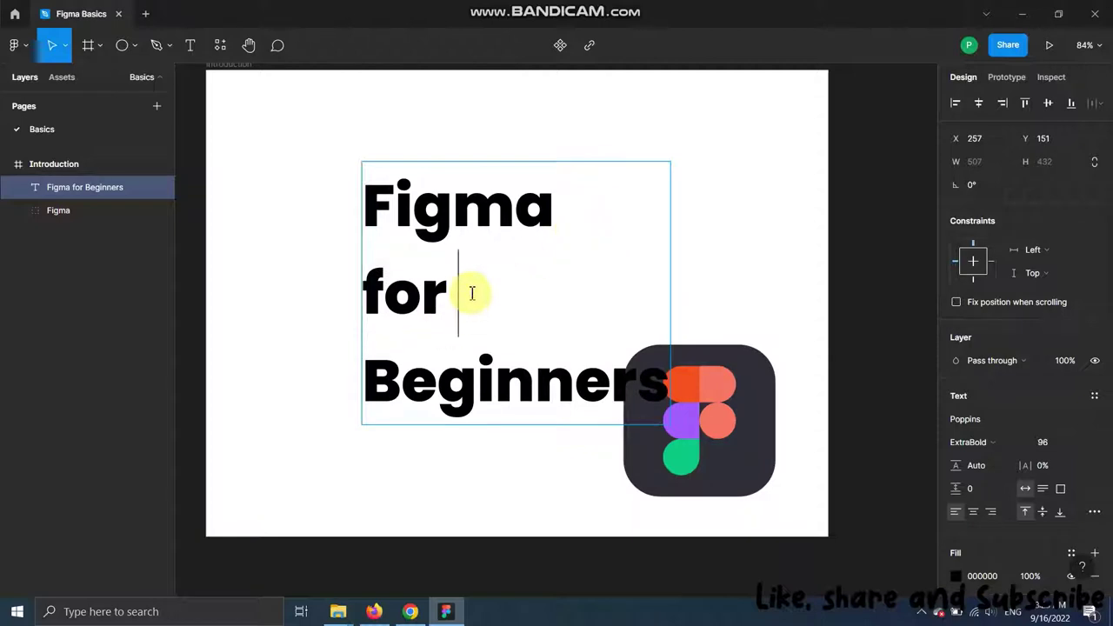
key(Delete)
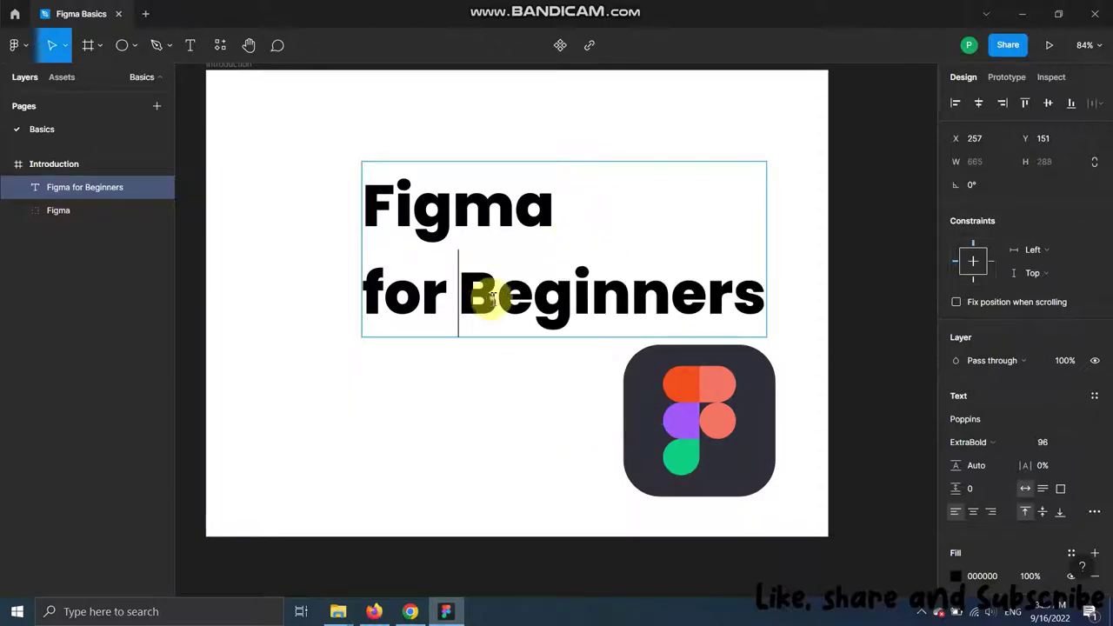
key(Delete)
text(b)
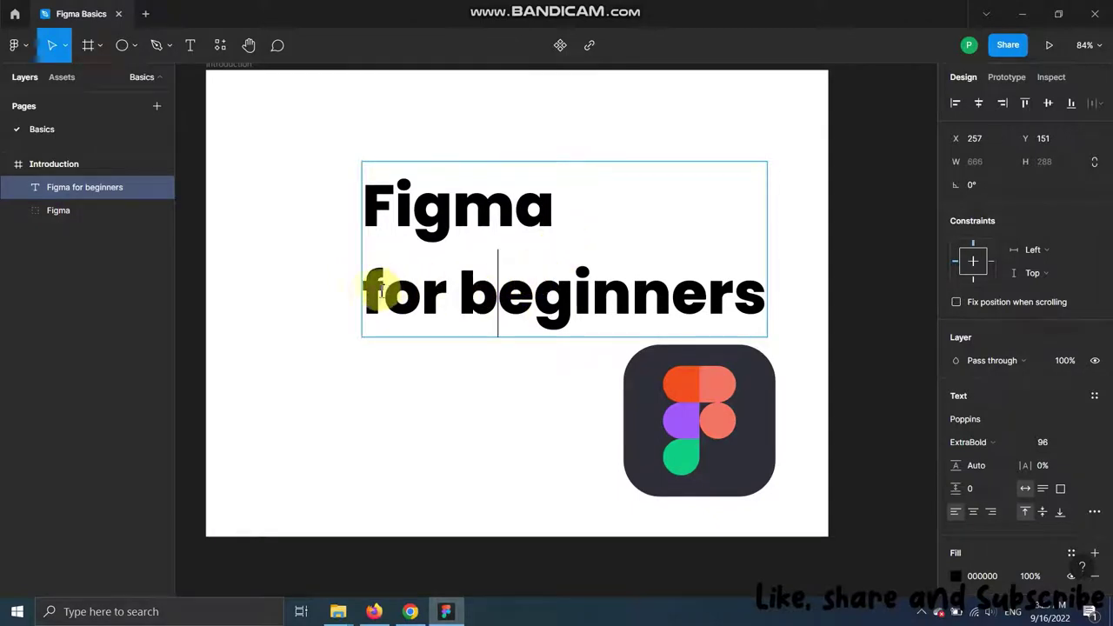
drag(363, 291, 811, 313)
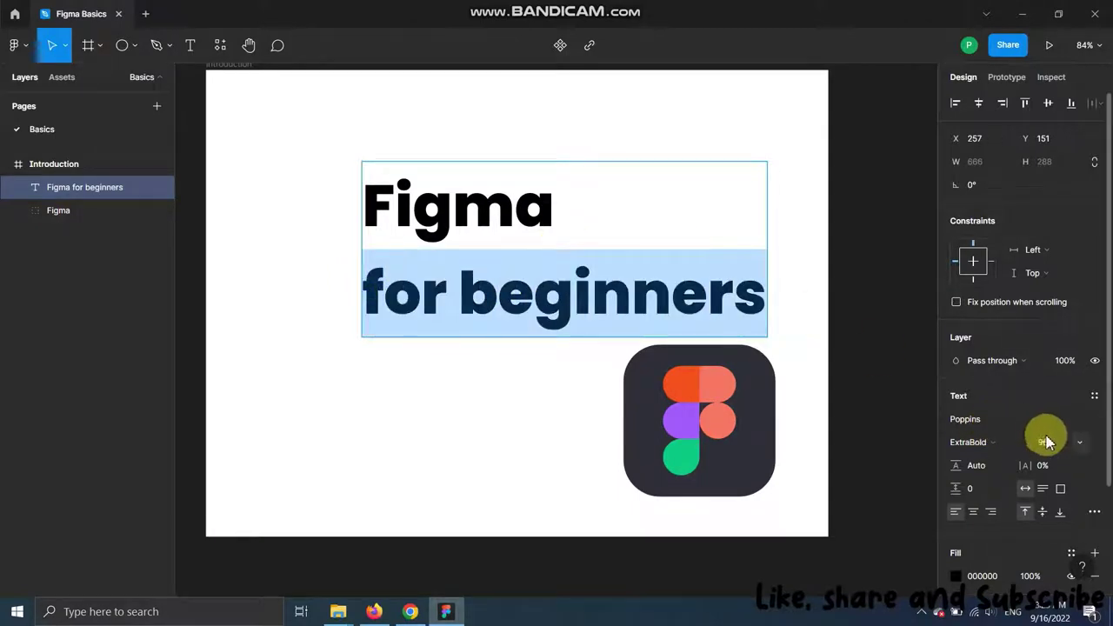
Set 'for beginners' to font size 32 and right-align it under 'Figma'.
click(1071, 442)
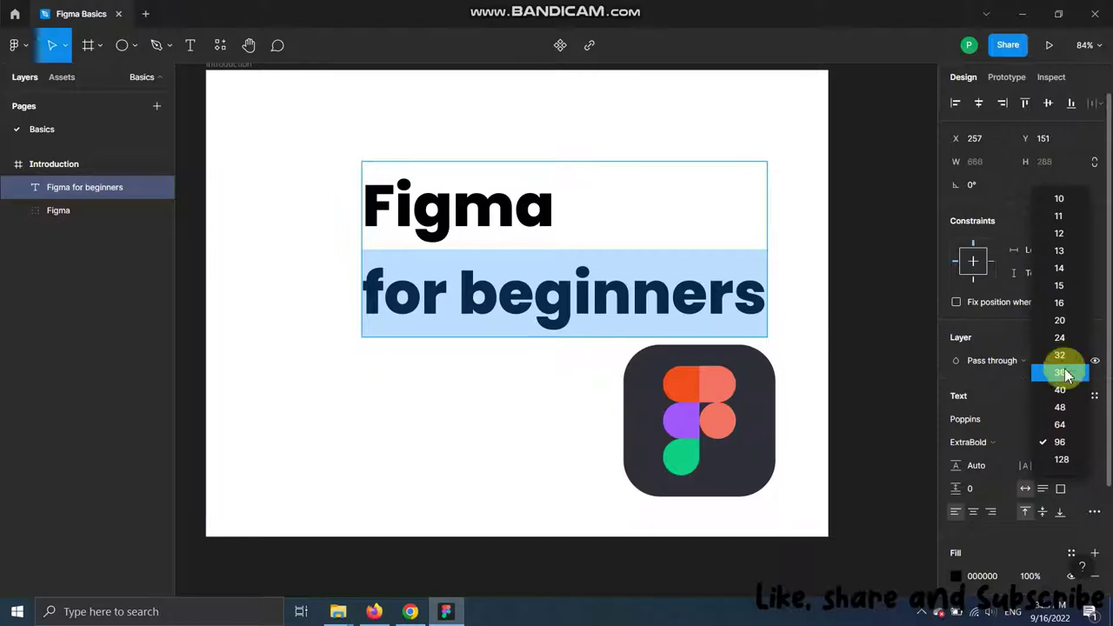
click(1062, 362)
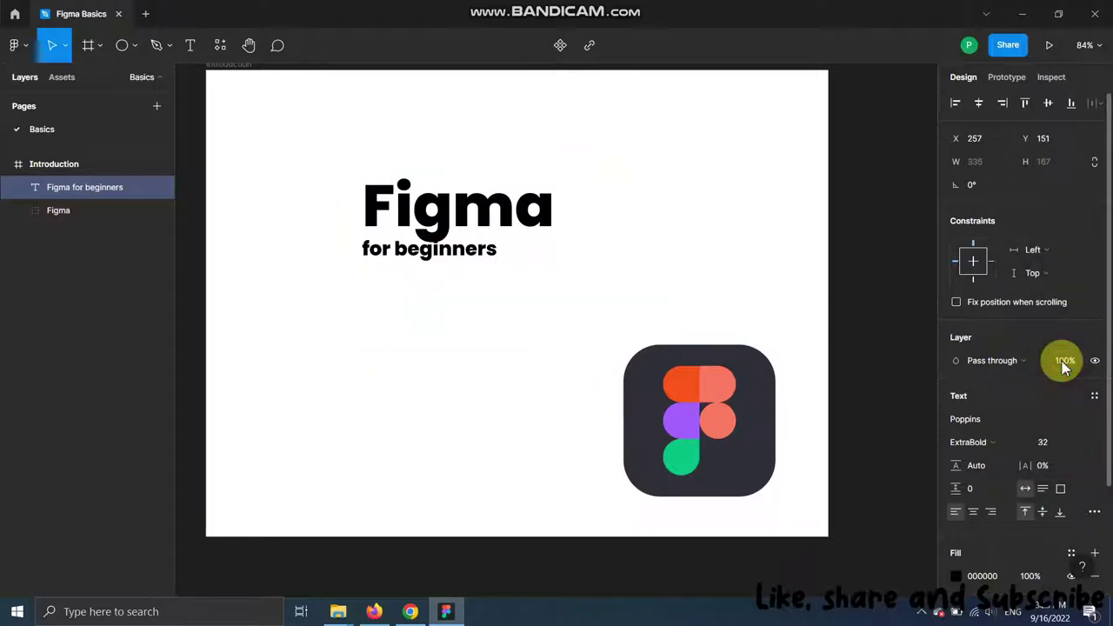
click(552, 251)
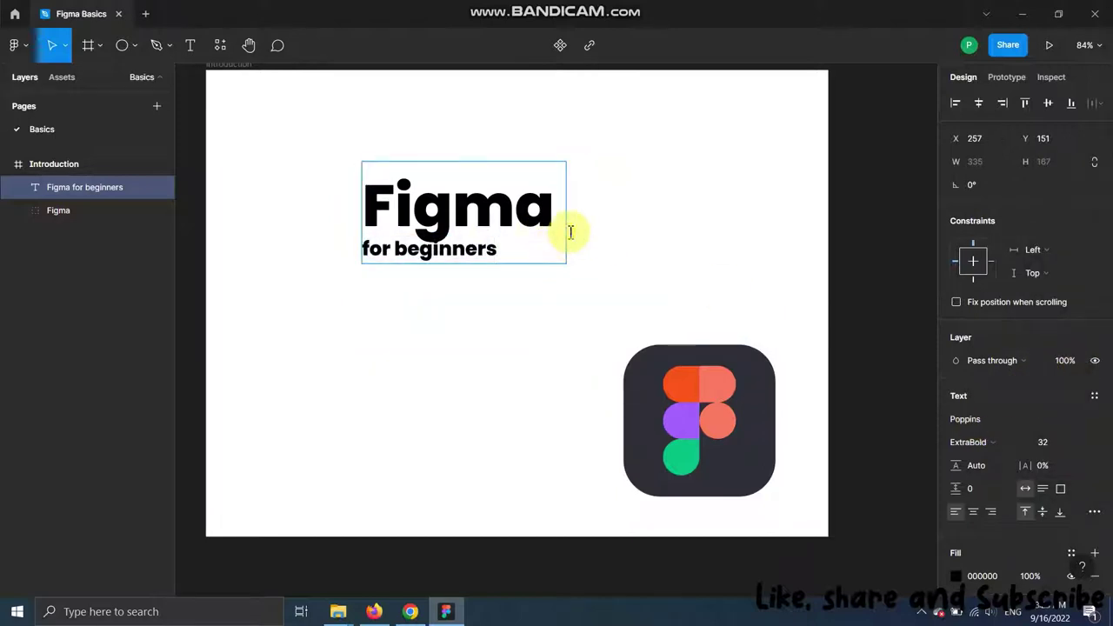
key(Escape)
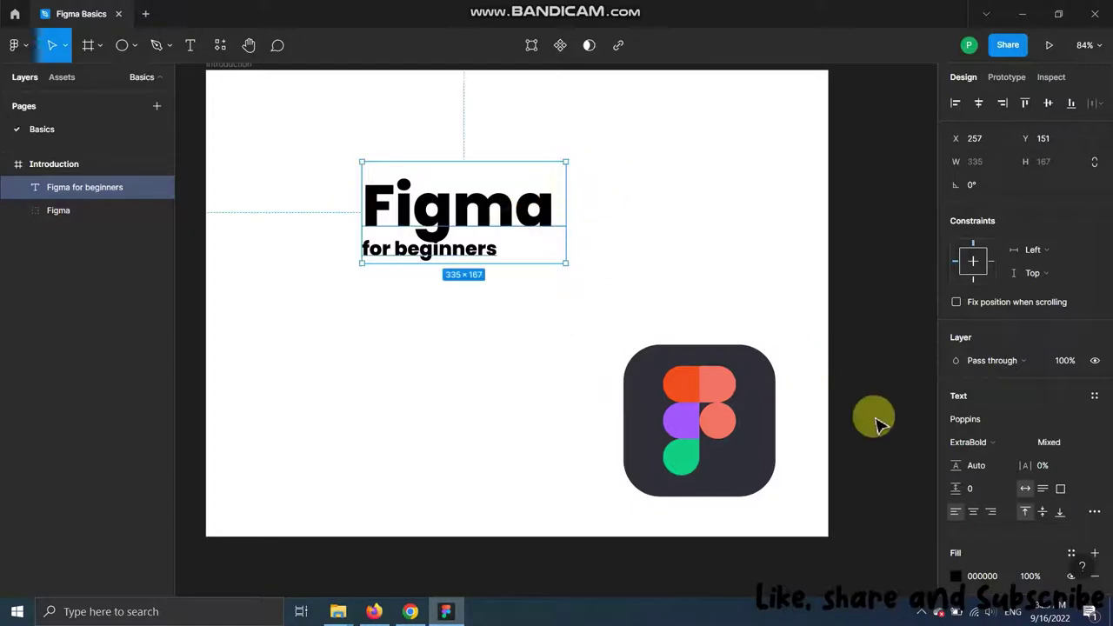
click(990, 511)
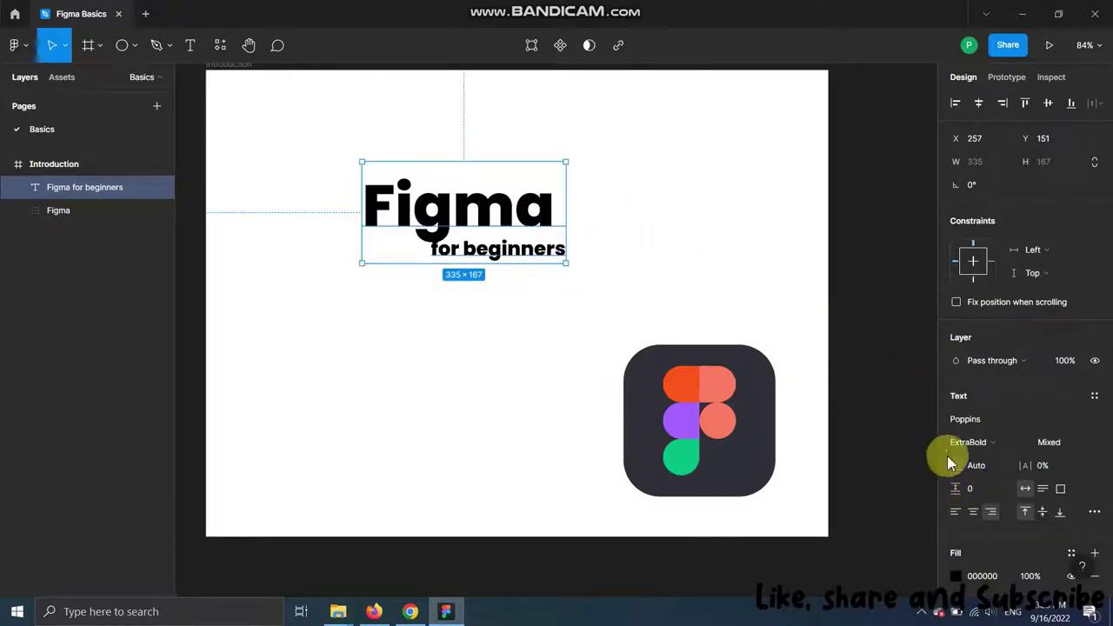
Try a line spacing of 52 on the 'for beginners' line.
double_click(504, 254)
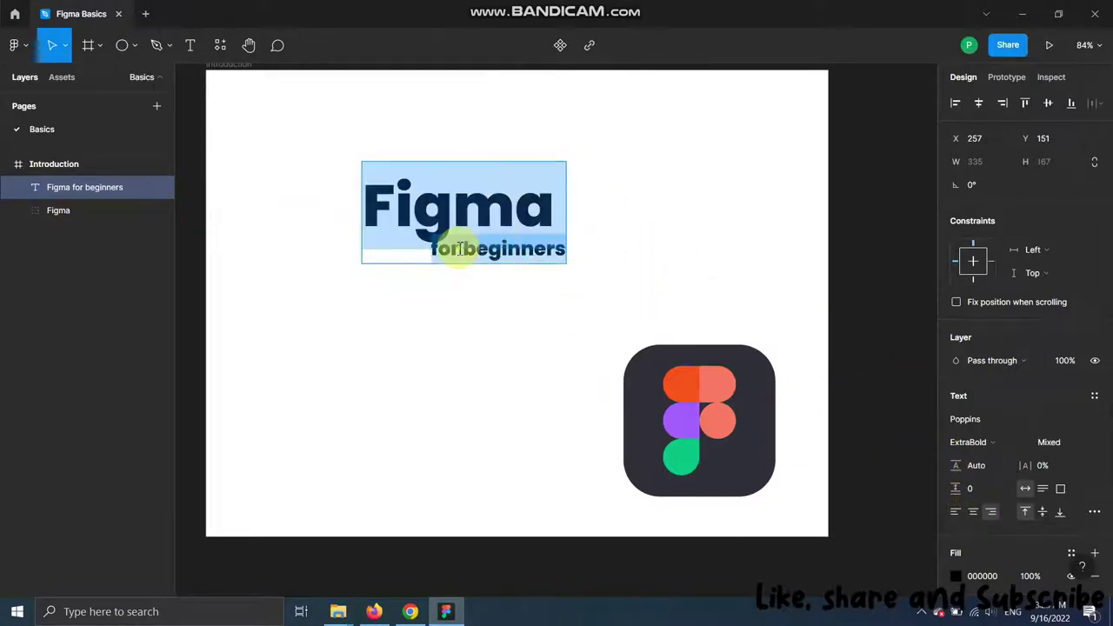
click(457, 250)
drag(461, 252, 613, 270)
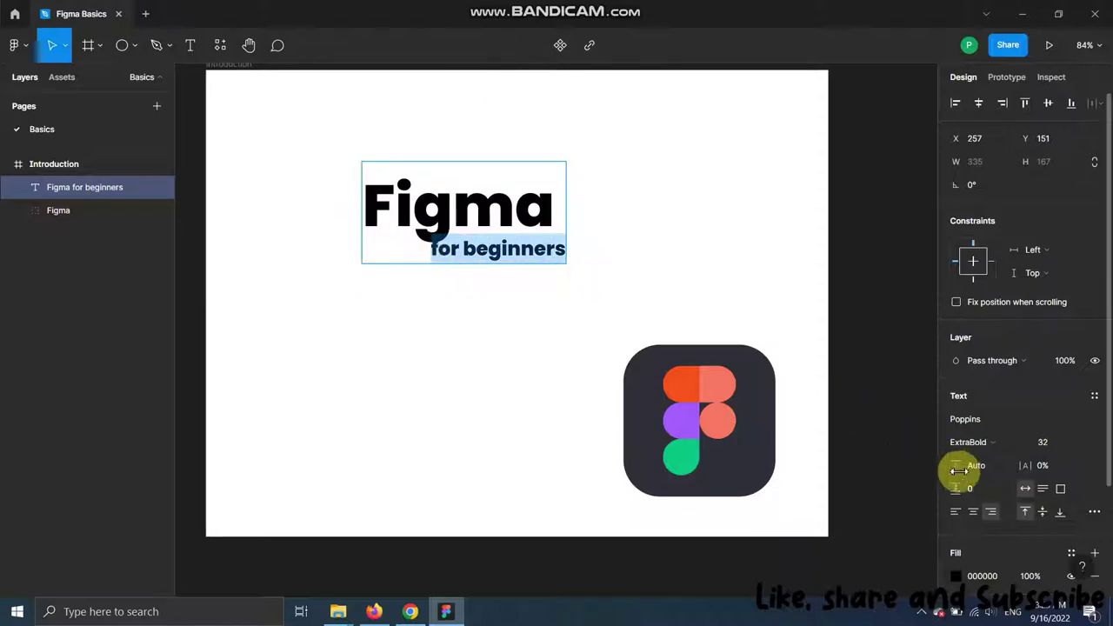
click(989, 465)
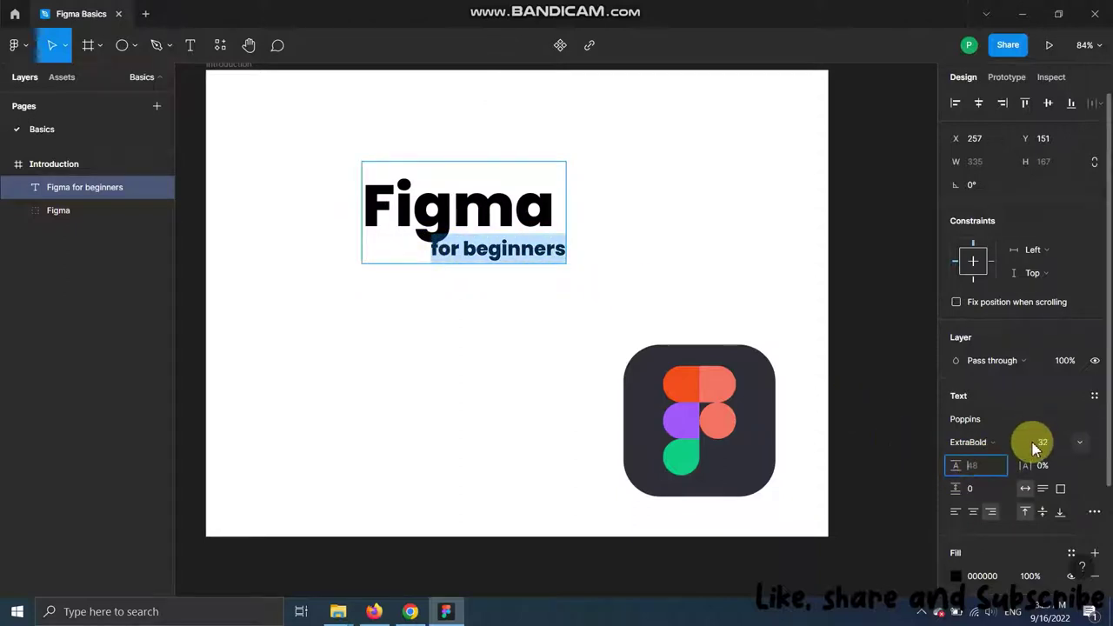
text(52)
key(Return)
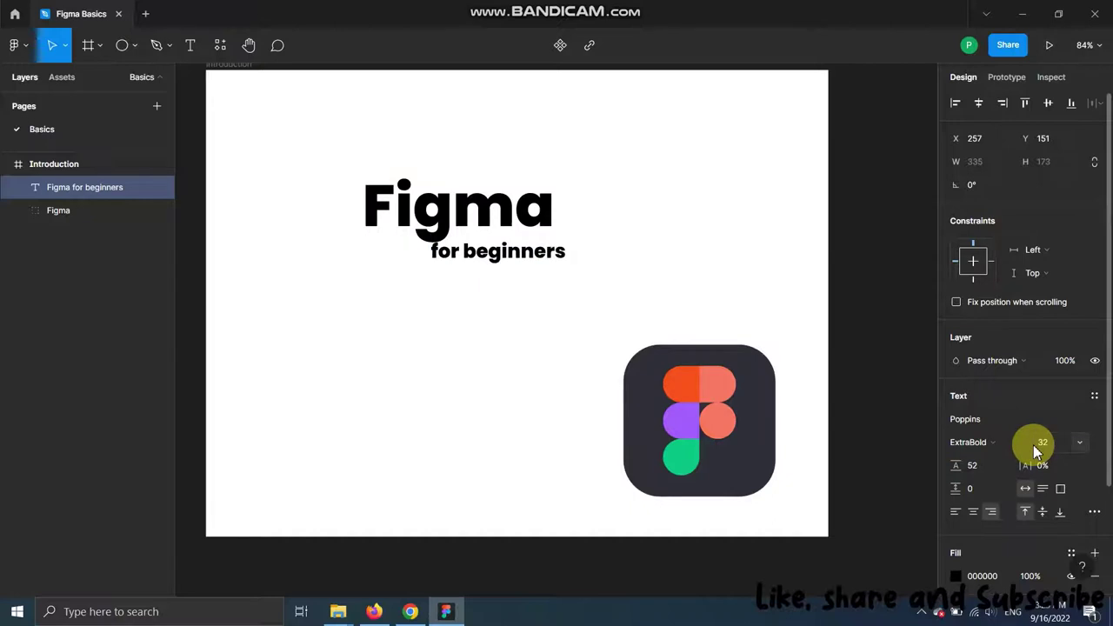
Try line spacing 160 on 'Figma', then undo both changes back to Auto.
click(517, 218)
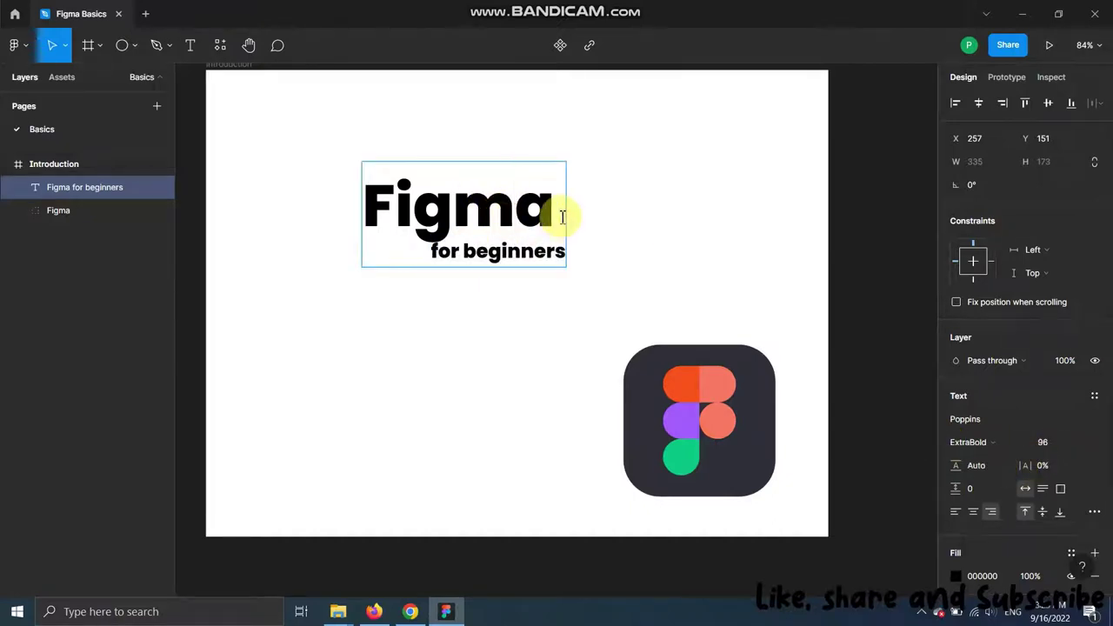
drag(557, 214, 353, 193)
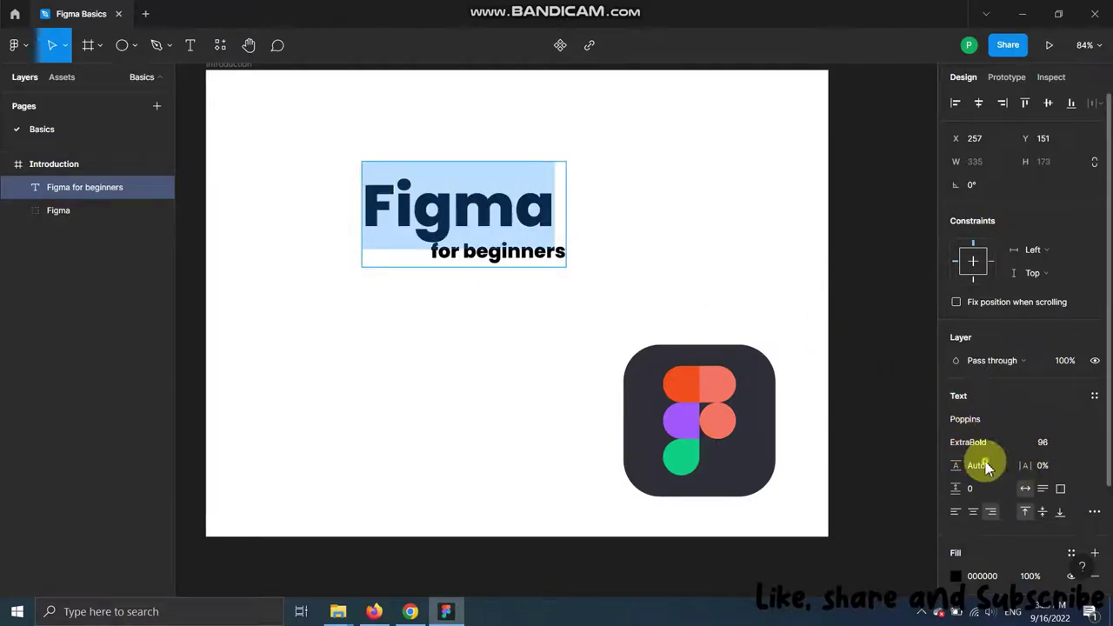
click(1004, 472)
text(160)
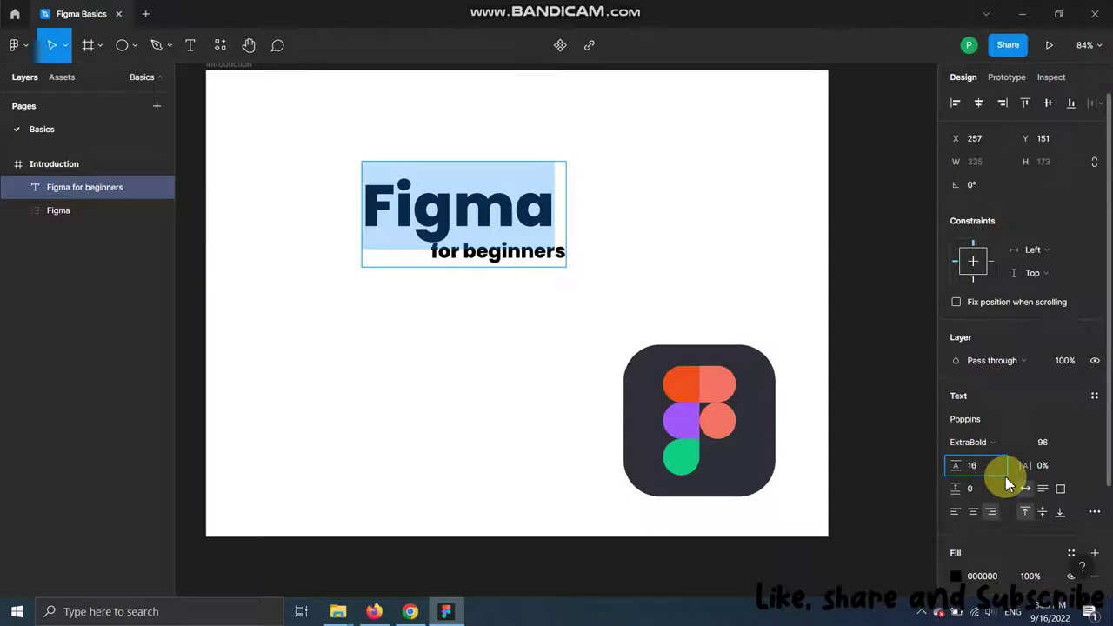
key(Return)
key(ctrl+a)
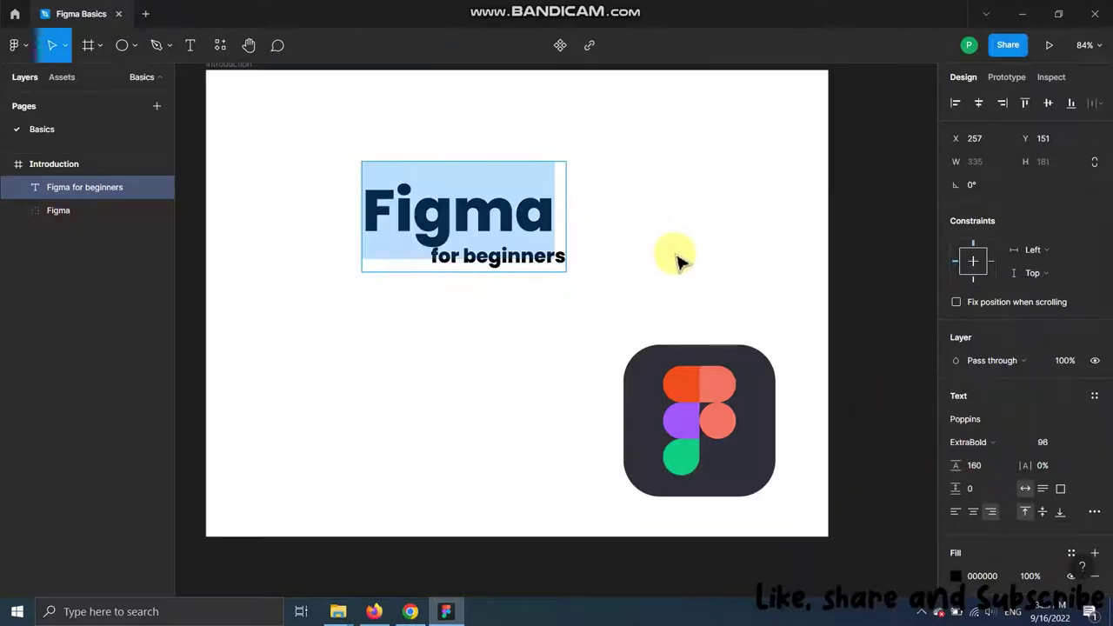
key(ctrl+z)
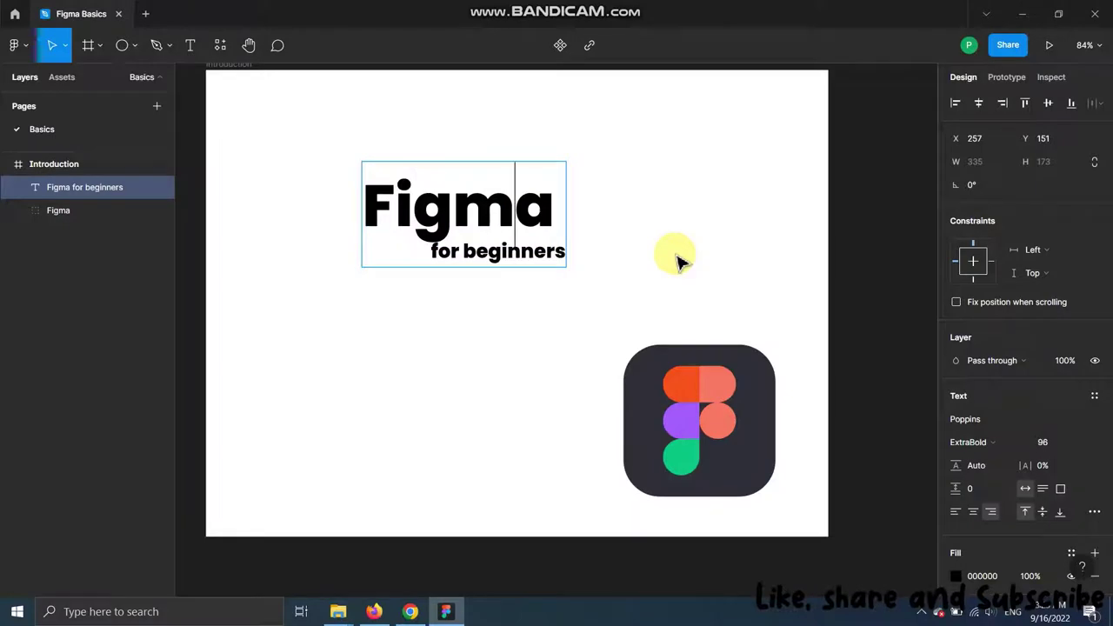
key(ctrl+z)
Move the title down-left and the Figma icon up beside it.
key(Escape)
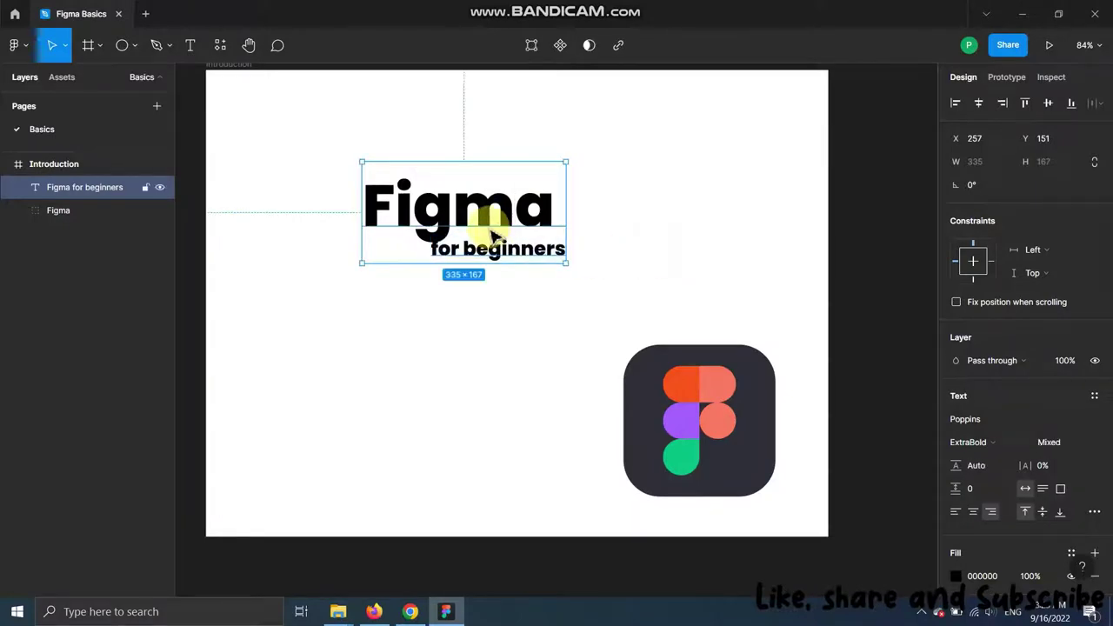
mouse_move(527, 251)
mouse_down()
mouse_move(513, 348)
mouse_move(487, 273)
mouse_up()
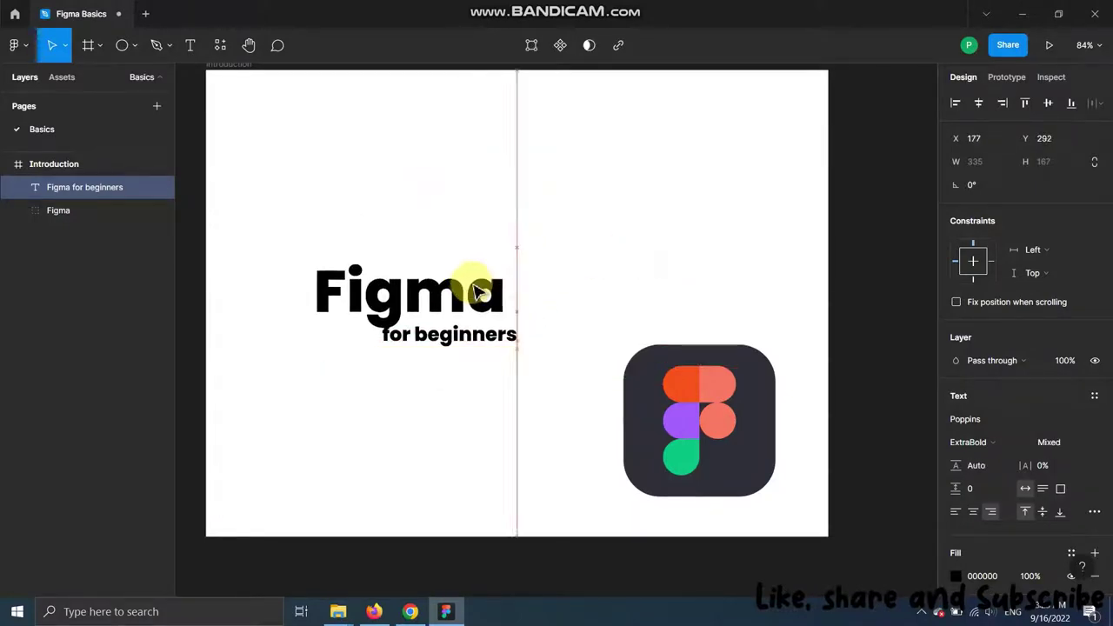
click(716, 459)
drag(717, 464, 650, 333)
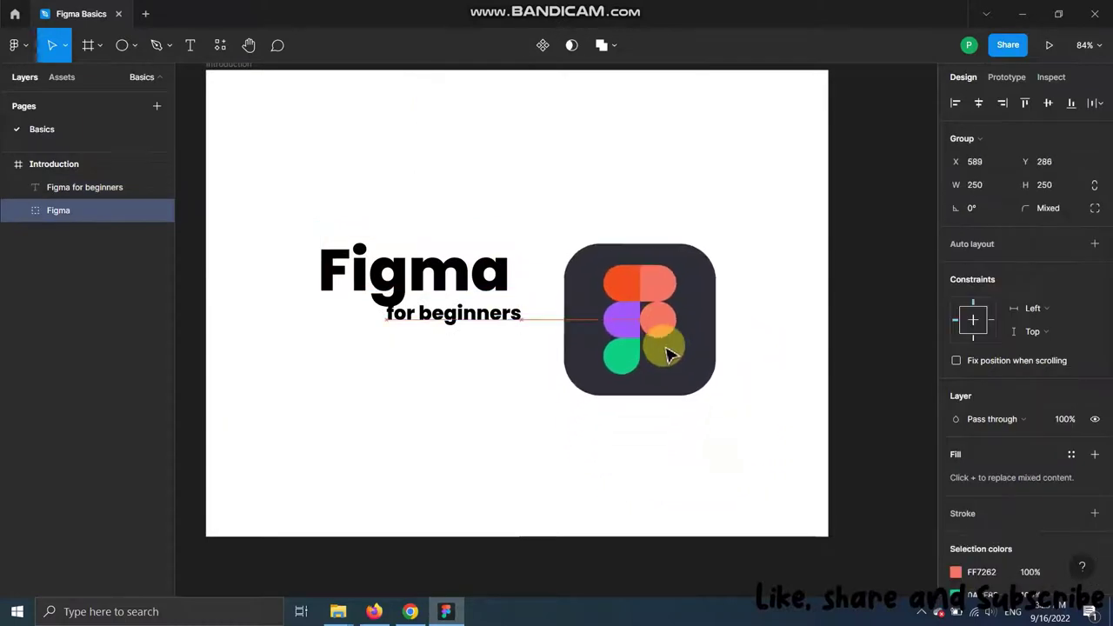
Cut 'for beginners' out of the title and paste it as a separate text layer.
click(474, 317)
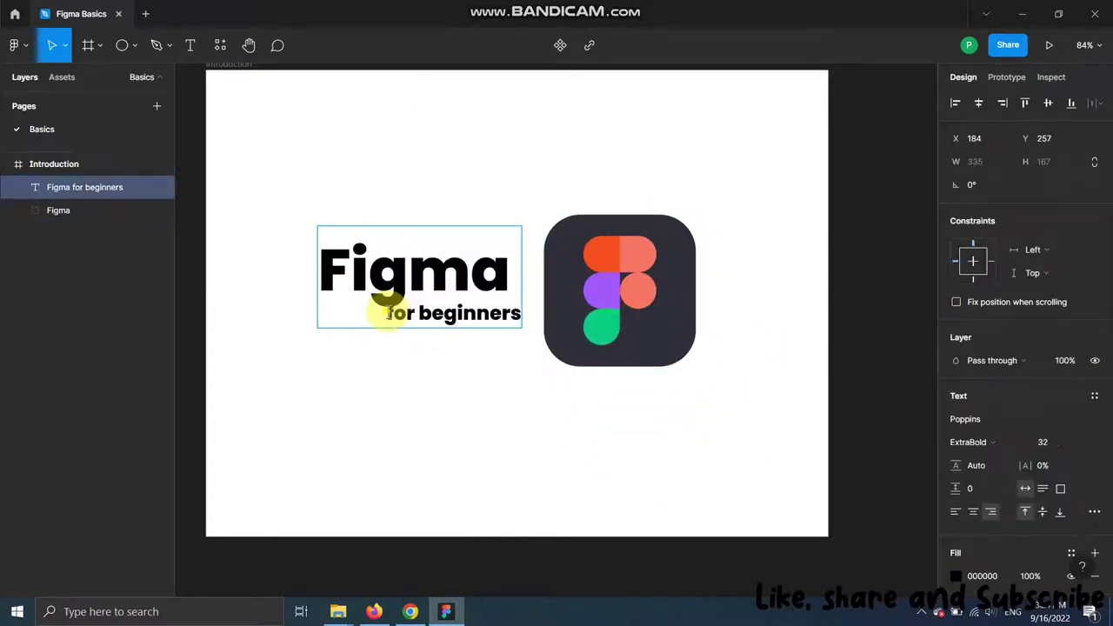
drag(387, 311, 540, 340)
key(ctrl+c)
key(BackSpace)
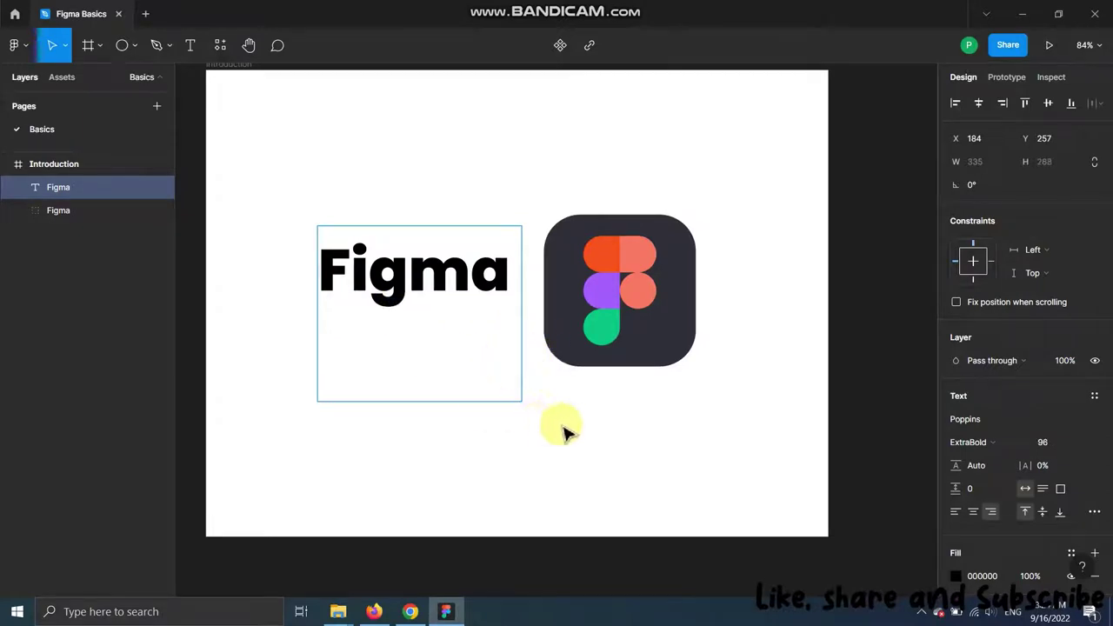
key(Escape)
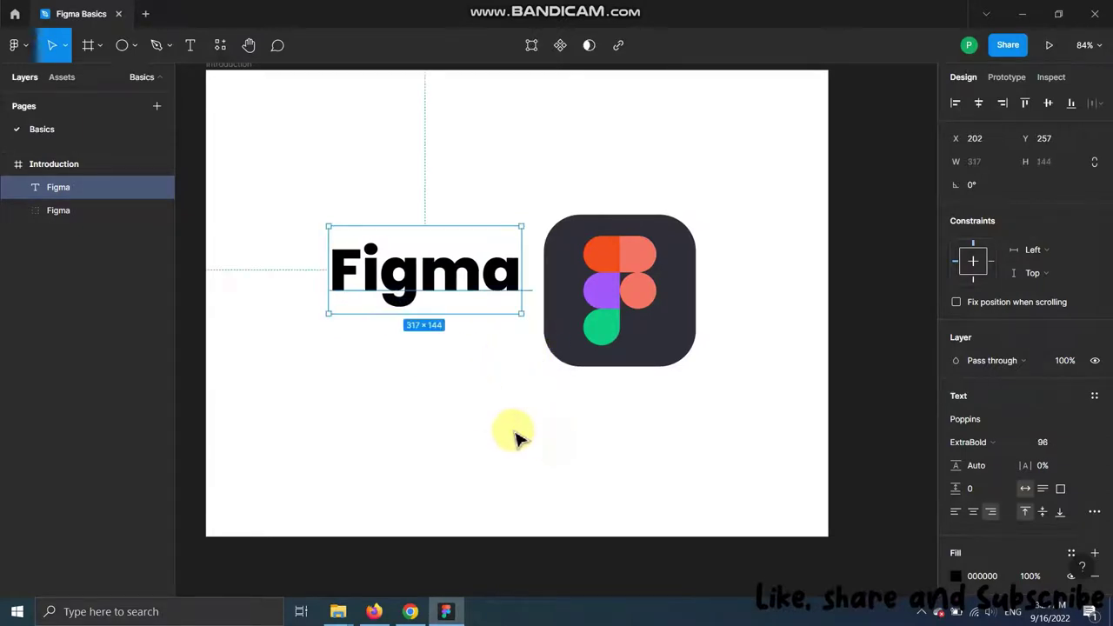
key(ctrl+v)
Place 'for beginners' below 'Figma' and wrap both in vertical auto-layout Frame 1.
drag(465, 247, 461, 326)
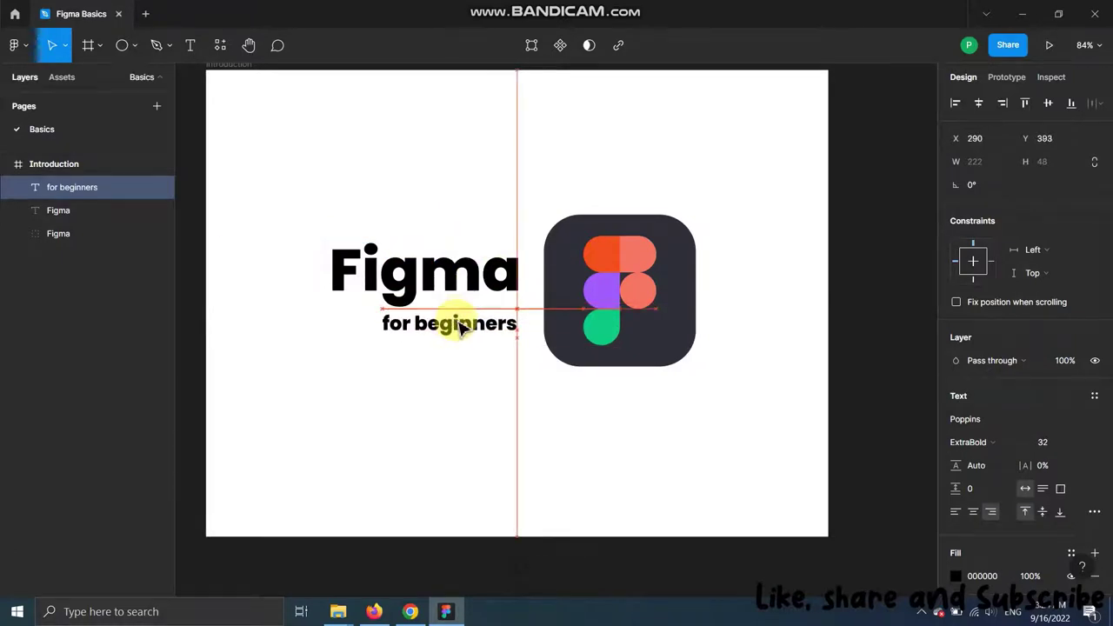
drag(496, 208, 439, 392)
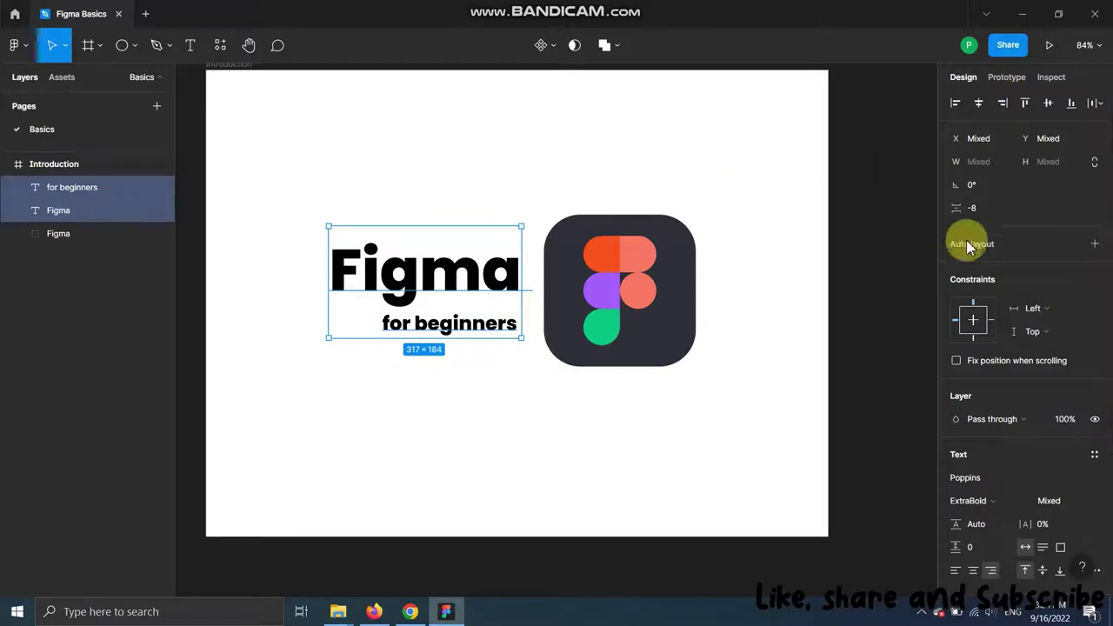
click(1093, 244)
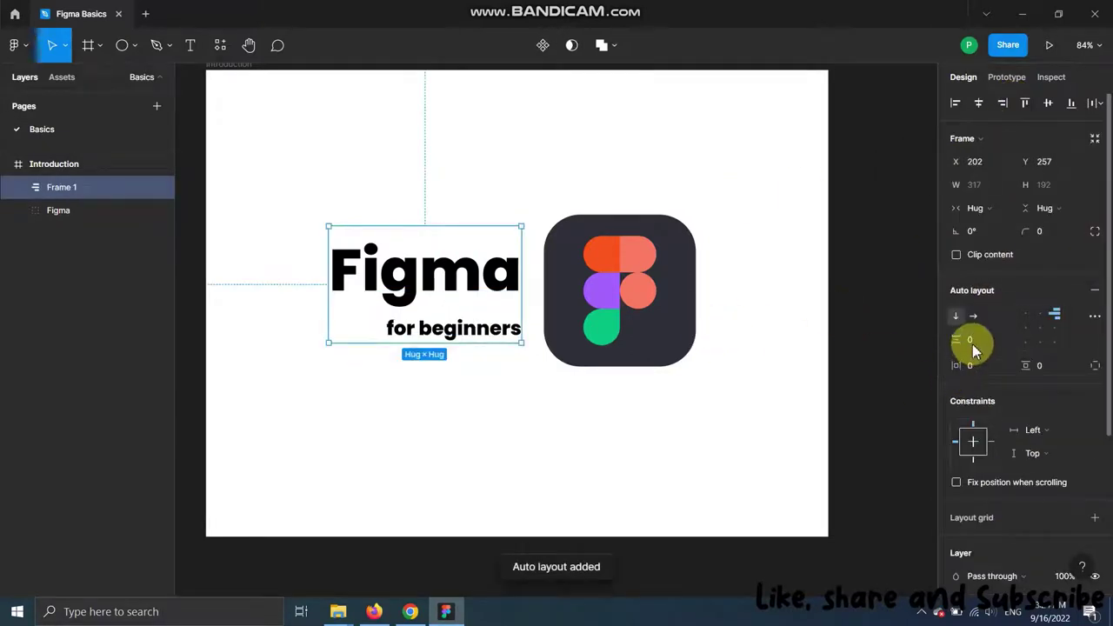
Set the 'for beginners' line height to 32.
double_click(439, 333)
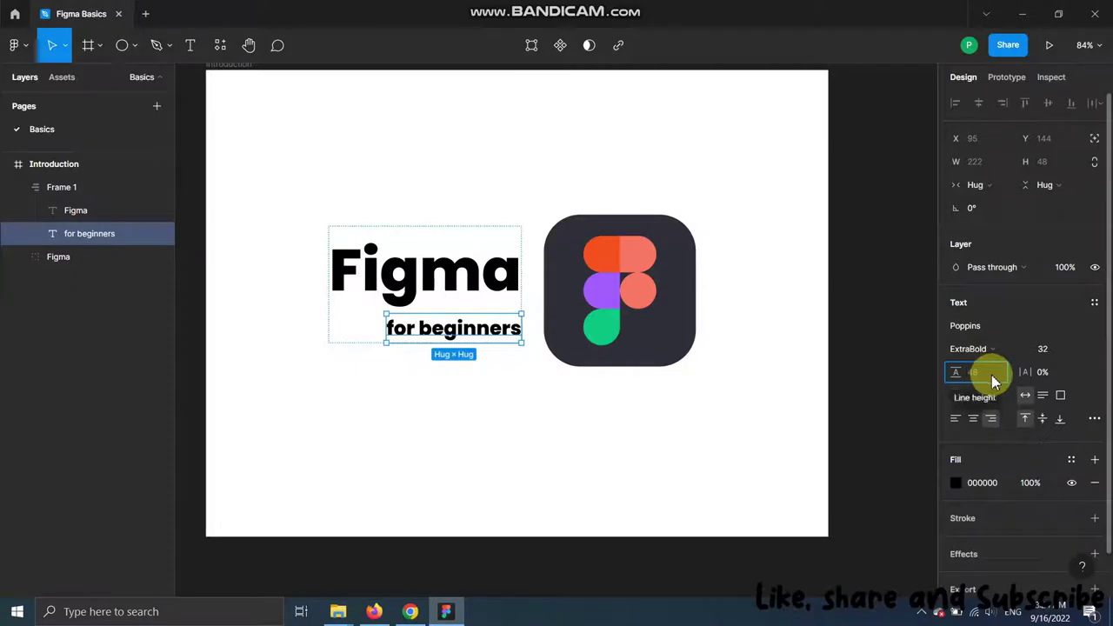
text(32)
key(Return)
Try title line heights of 90, 96 and 100.
click(404, 271)
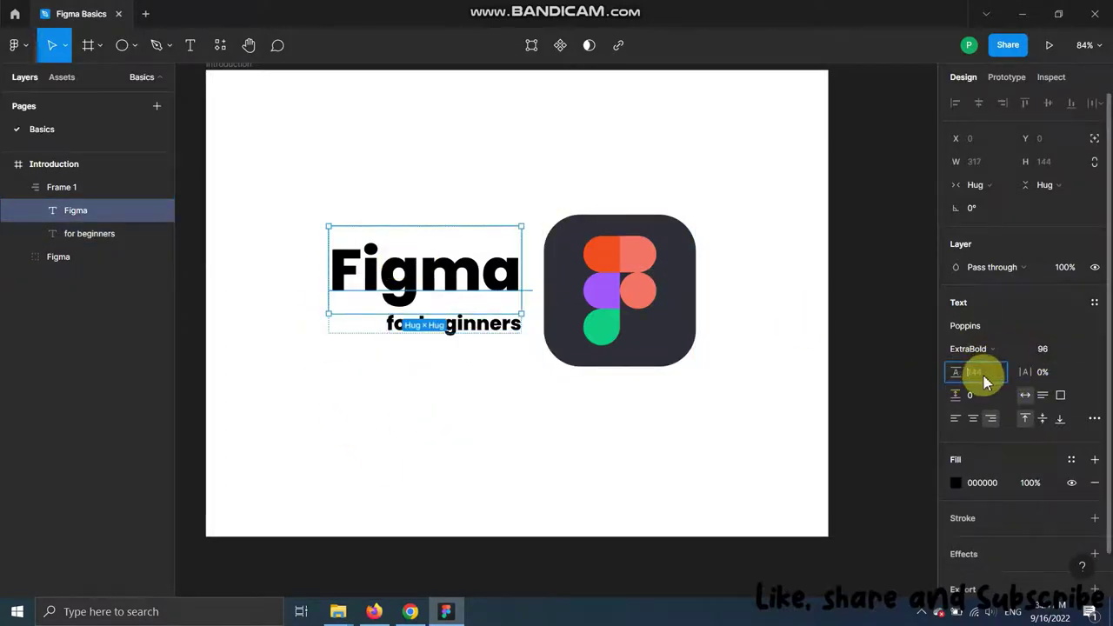
key(BackSpace)
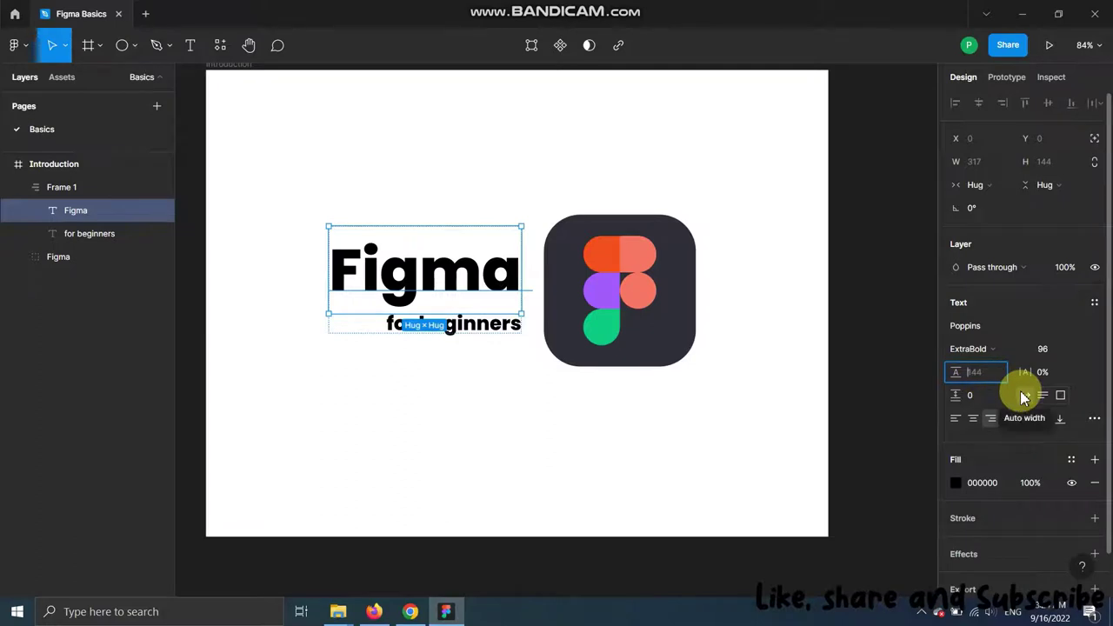
text(90)
key(Return)
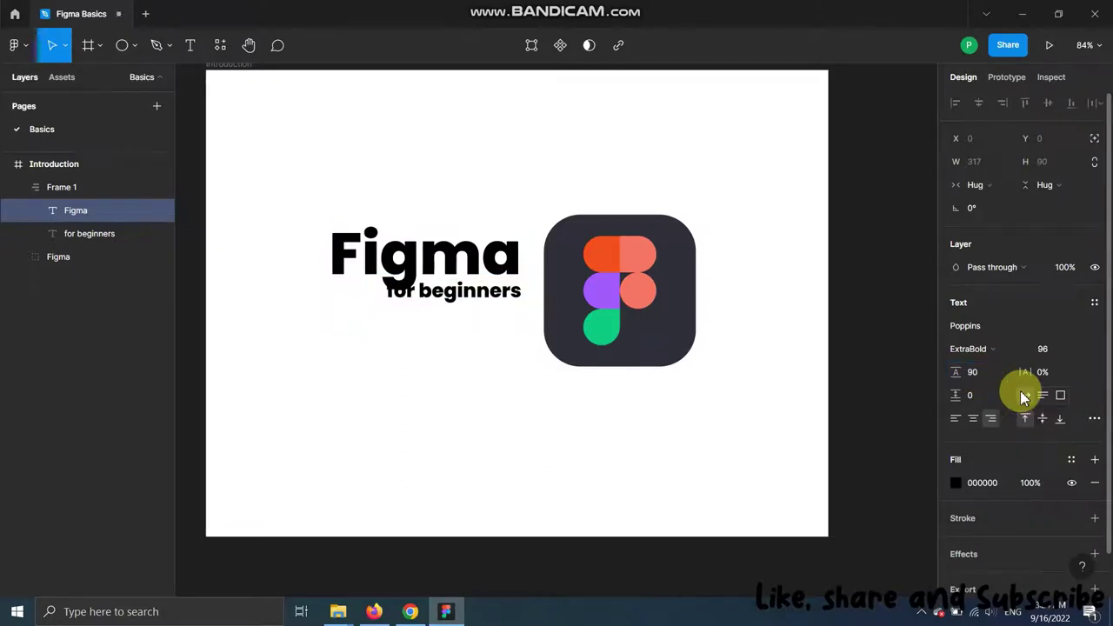
click(985, 373)
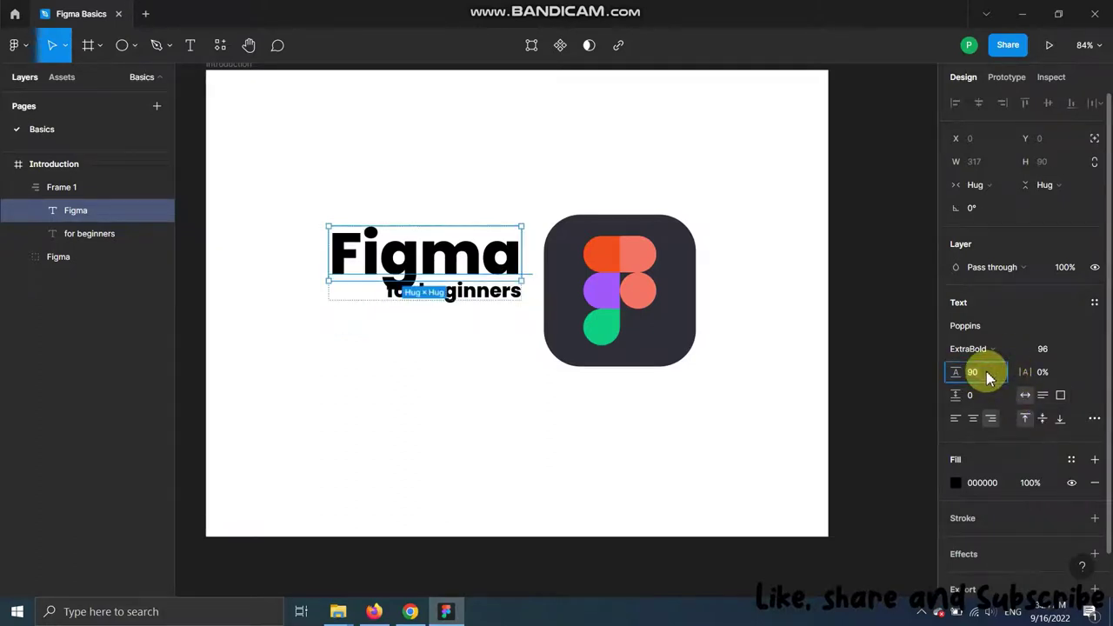
text(96)
key(Return)
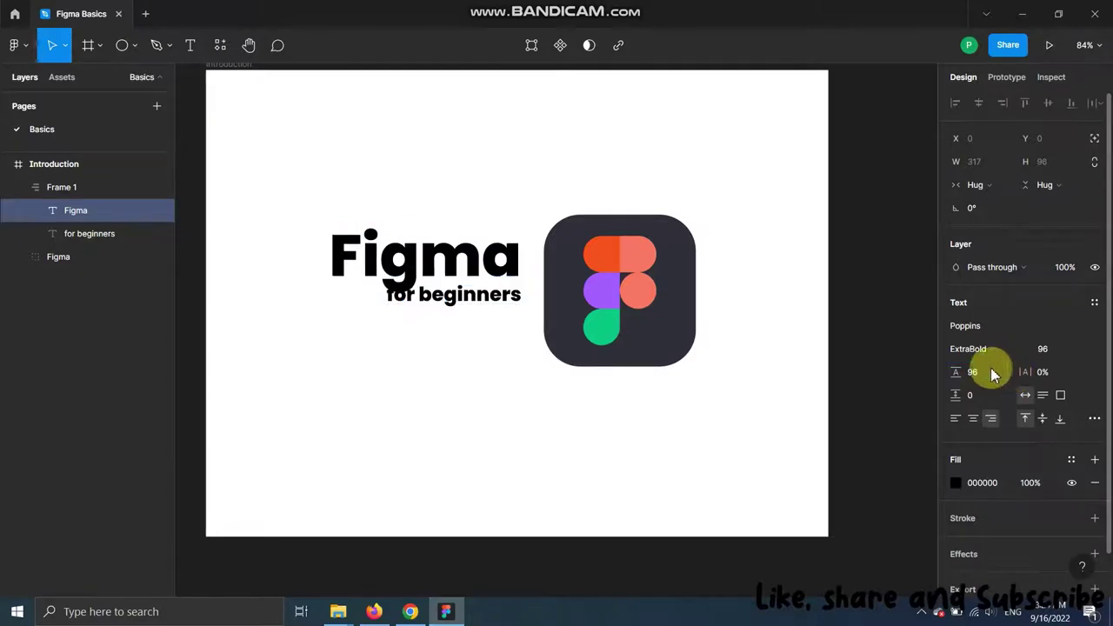
click(993, 374)
text(0)
key(Return)
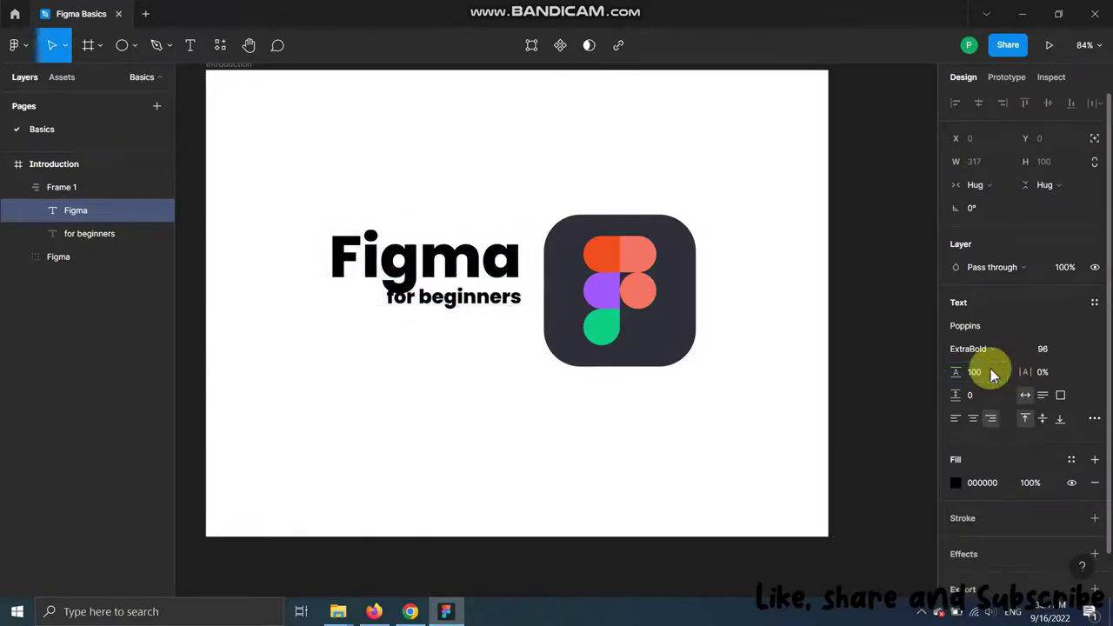
Settle the title line height at 150 and move Frame 1 about 10 px down.
click(983, 368)
text(50)
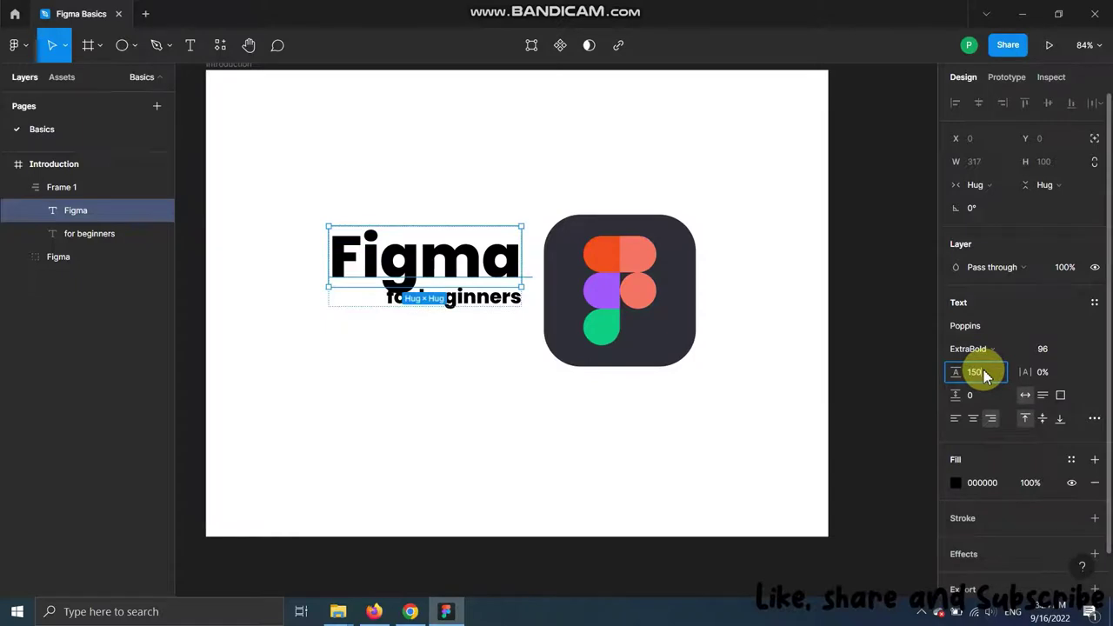
key(Return)
click(566, 439)
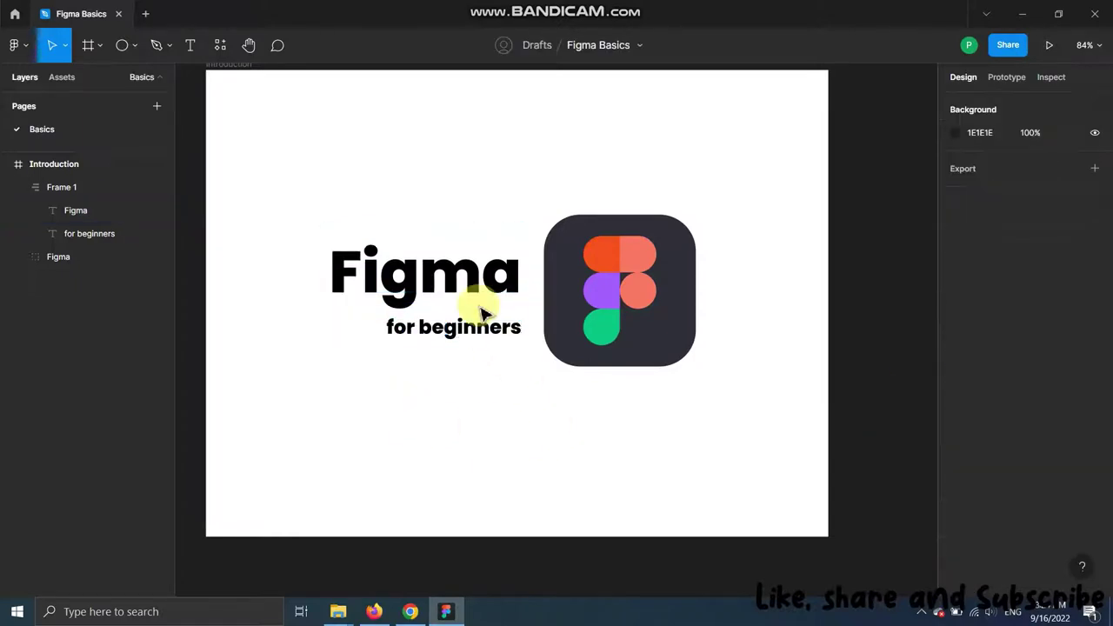
drag(472, 280, 497, 339)
Highlight 'beginners' and try eyedropping the logo's salmon, then purple, as its fill.
double_click(431, 341)
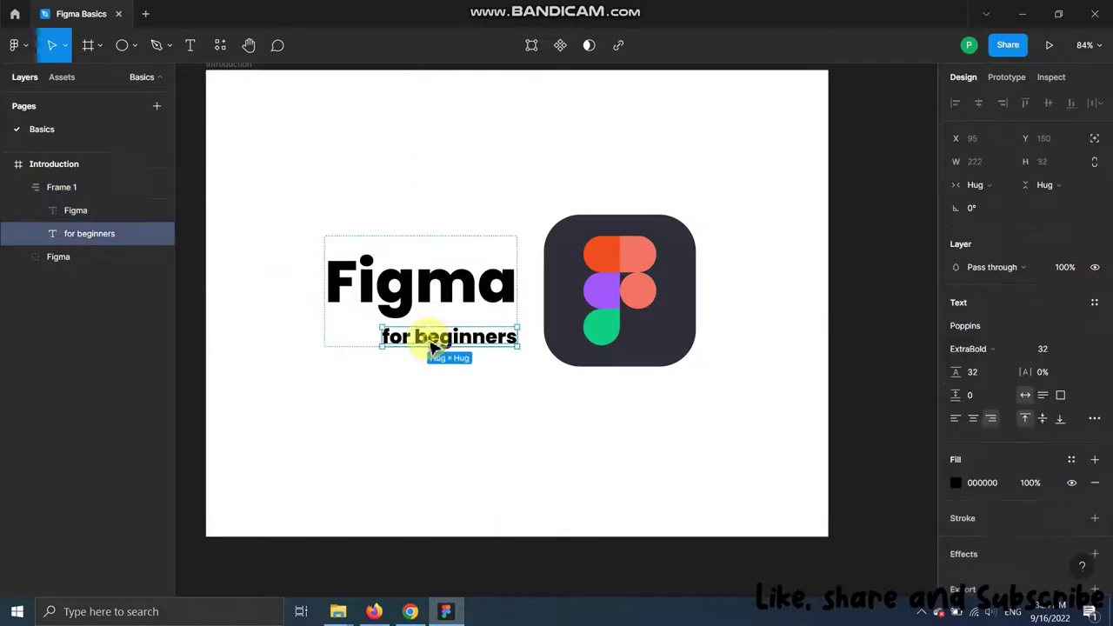
double_click(422, 339)
click(415, 337)
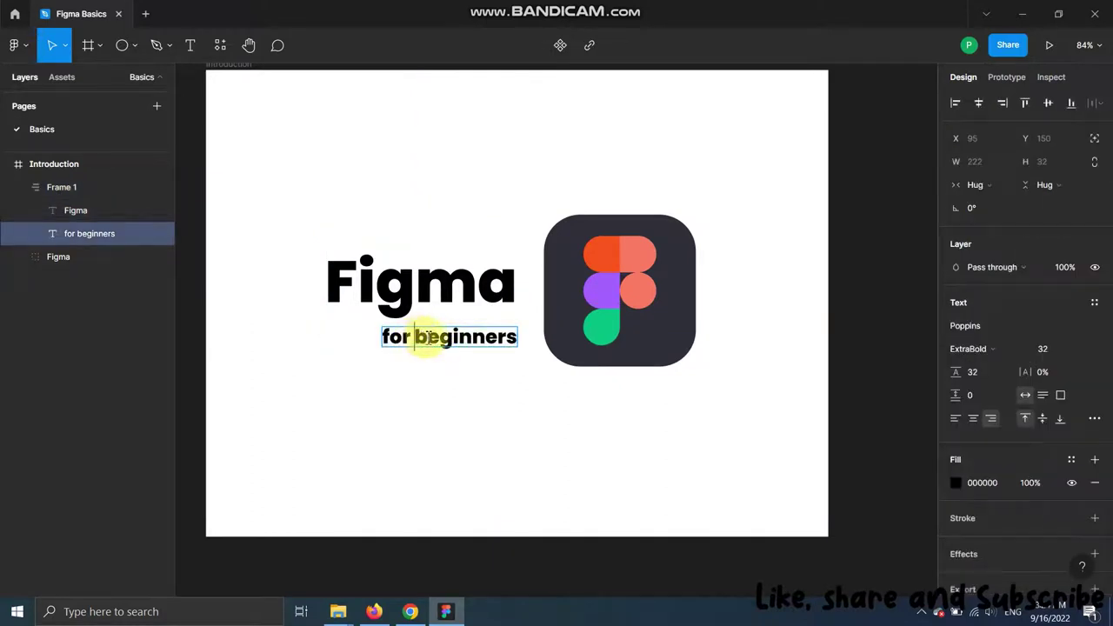
drag(418, 338, 522, 336)
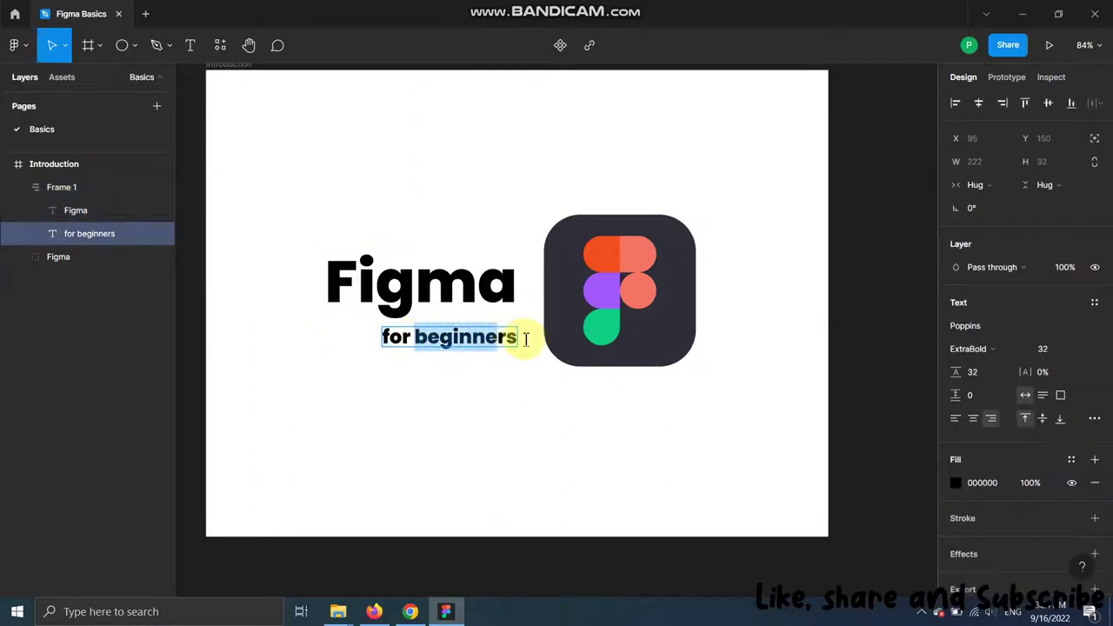
click(956, 482)
click(784, 434)
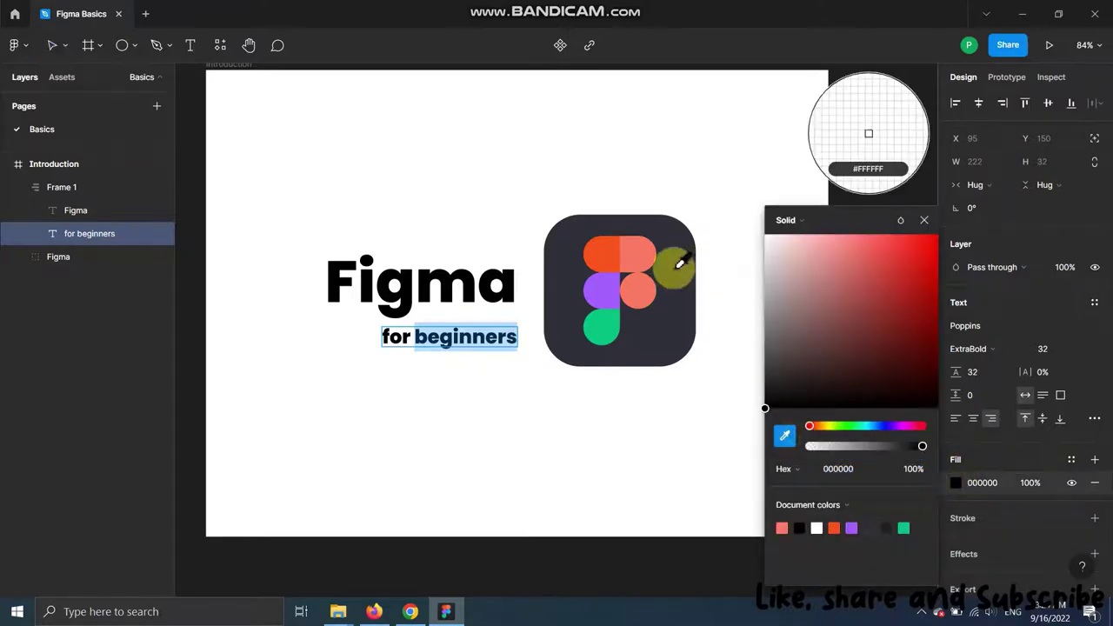
click(639, 252)
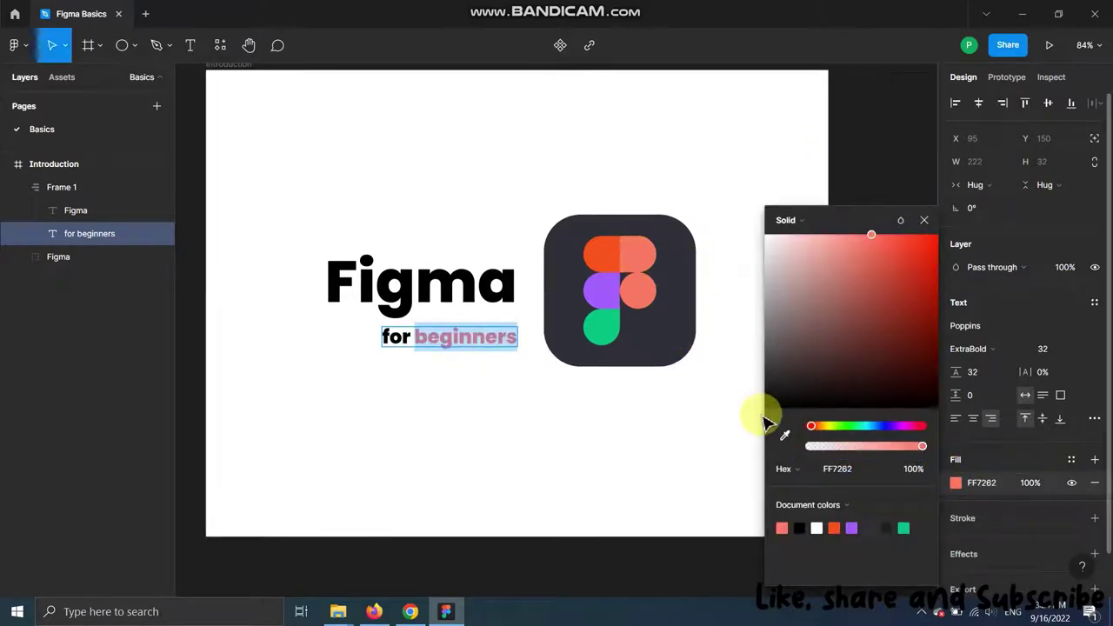
click(784, 434)
click(598, 293)
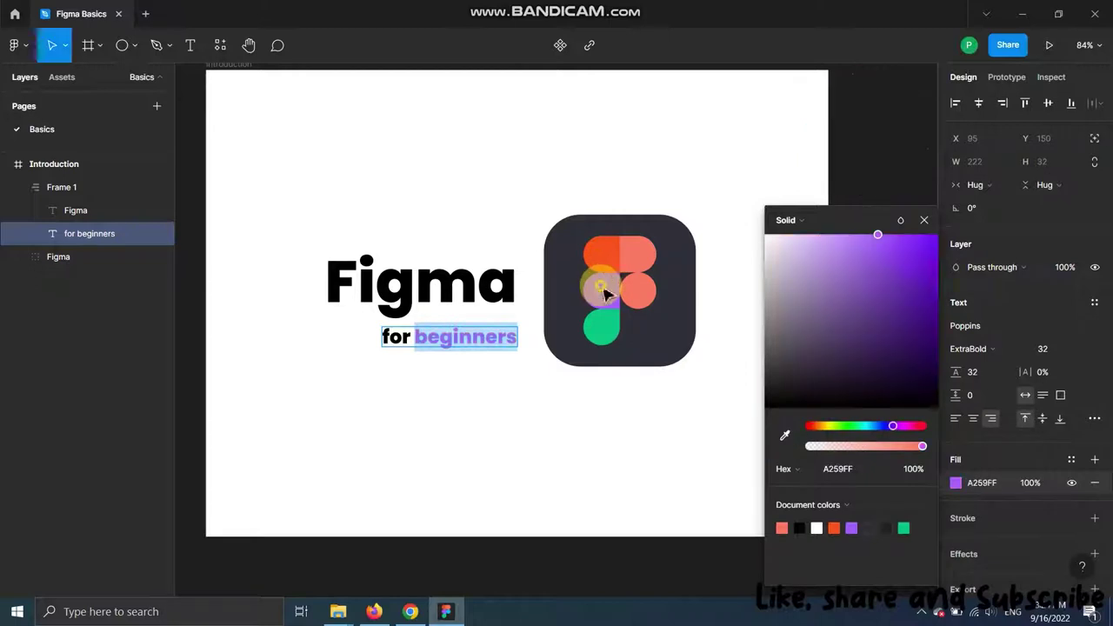
click(923, 220)
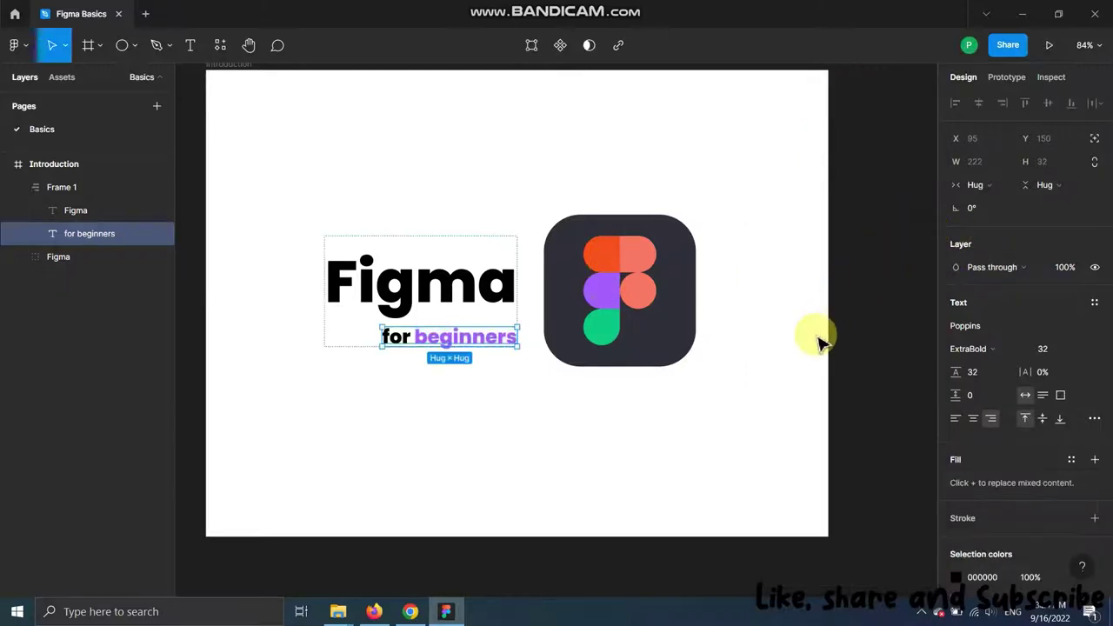
Select the logo's salmon circle Rectangle 6 and copy its hex code FF7262.
double_click(456, 336)
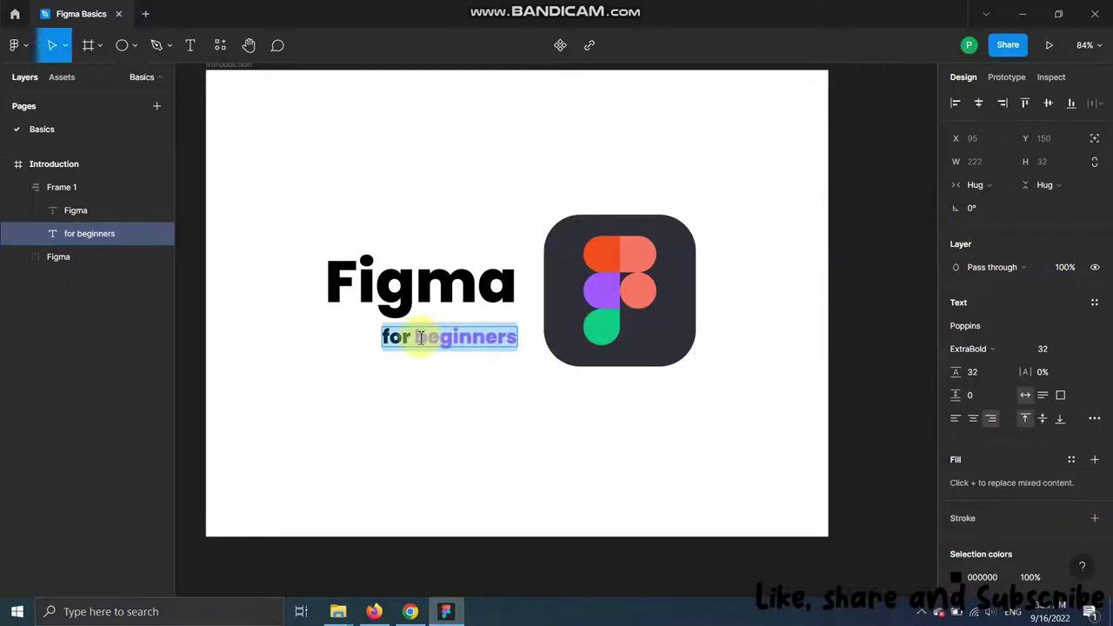
drag(417, 338, 518, 337)
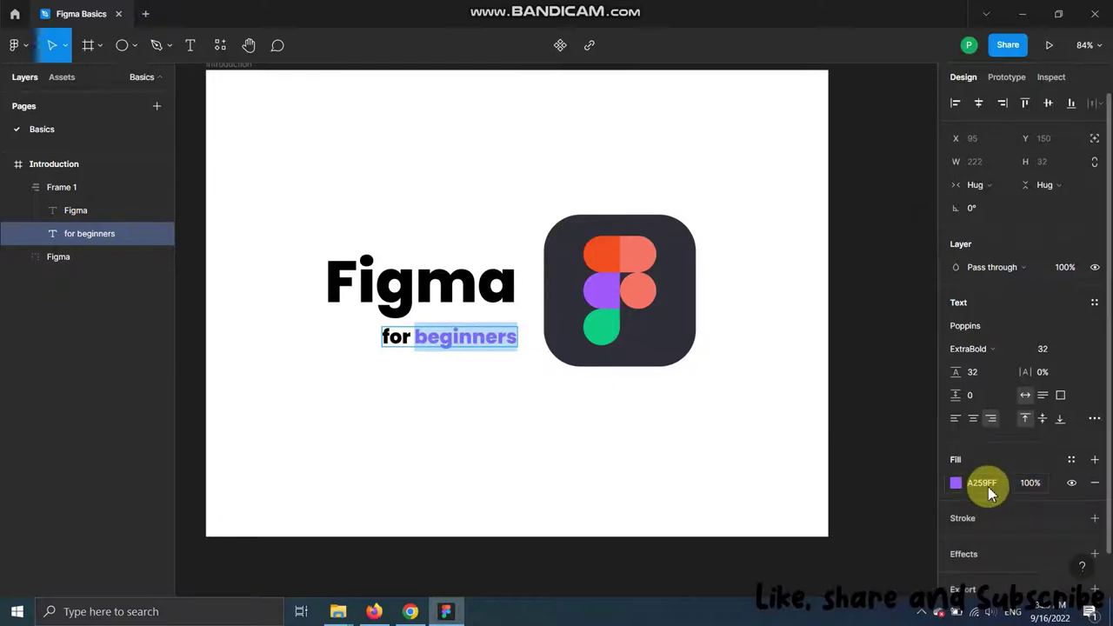
click(639, 304)
double_click(639, 304)
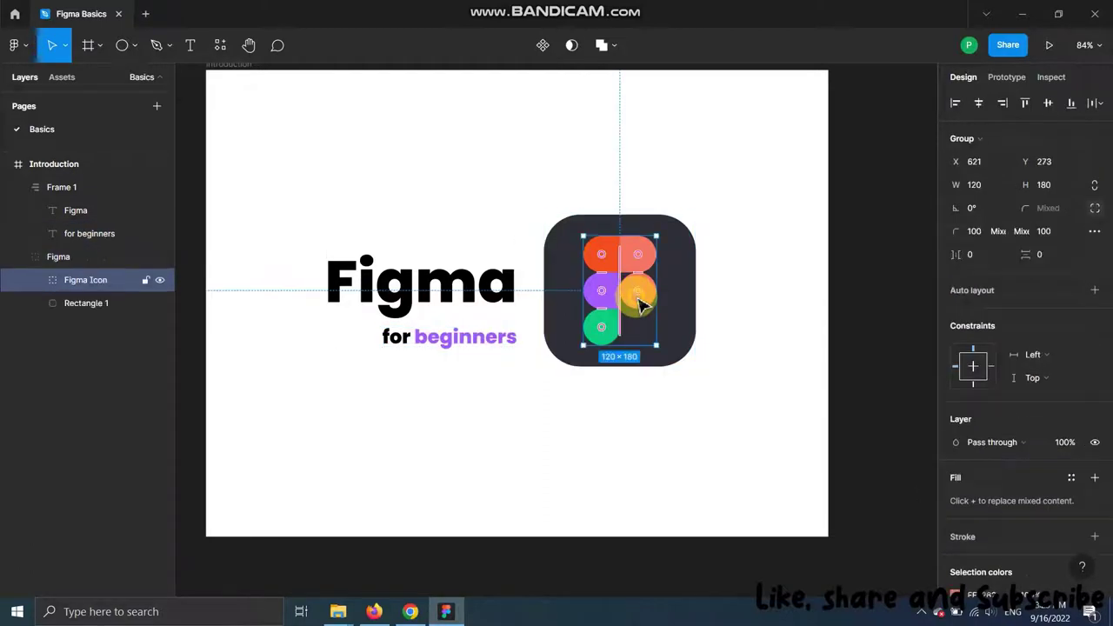
double_click(637, 293)
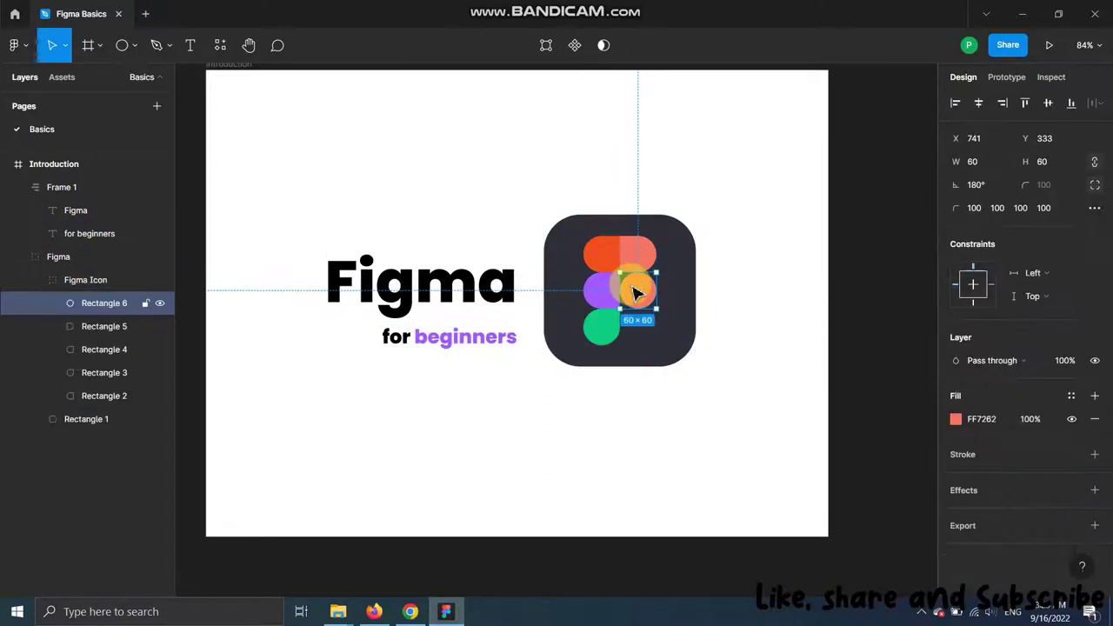
click(956, 419)
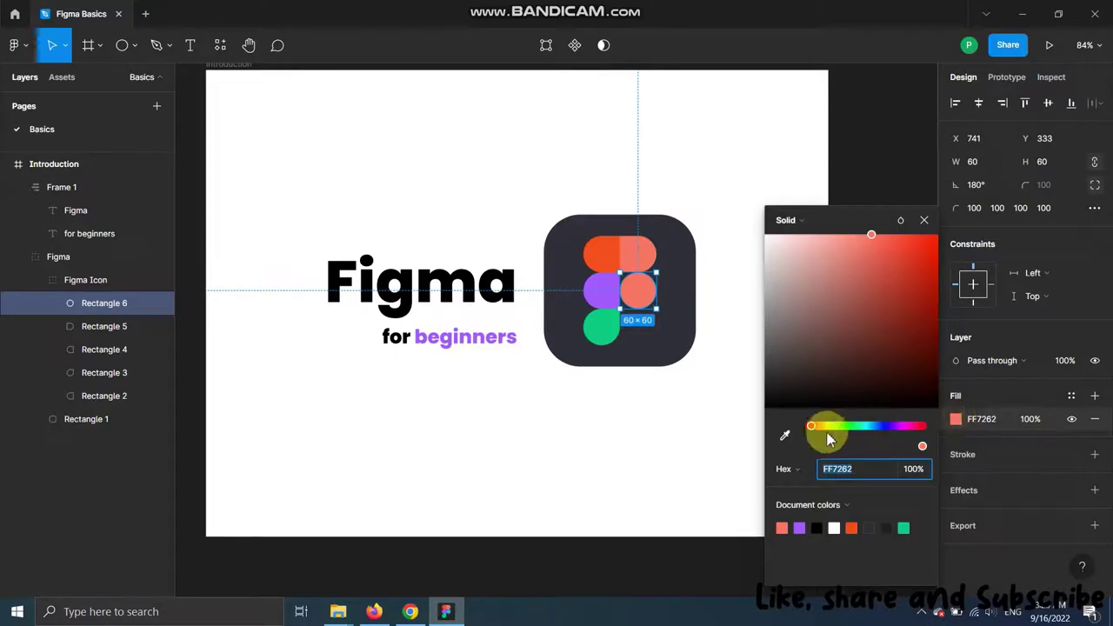
click(849, 469)
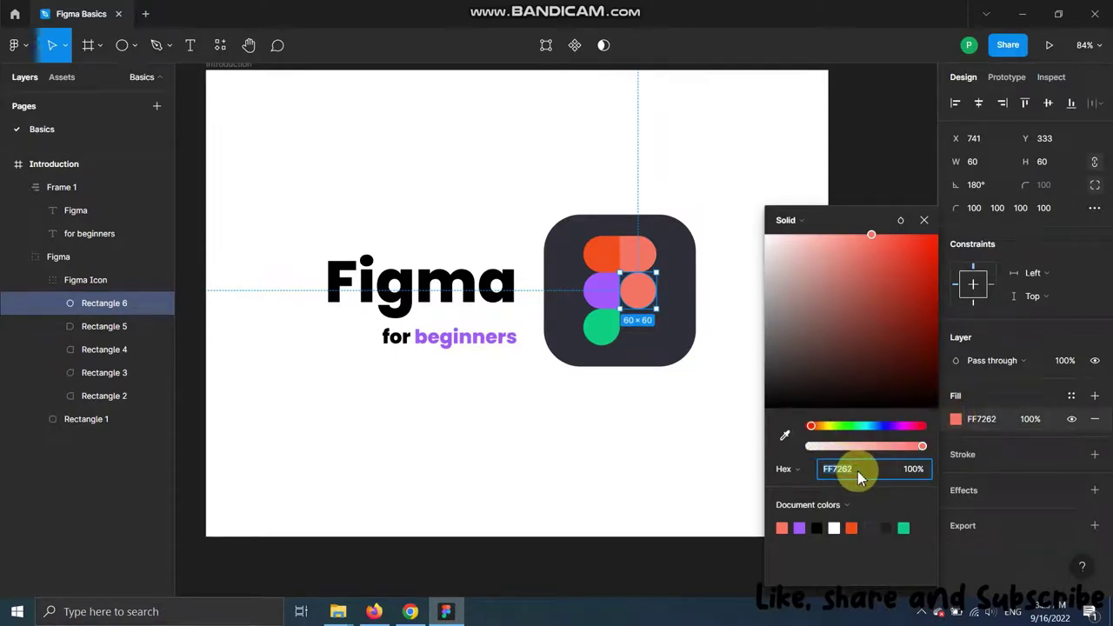
click(715, 429)
Apply the salmon fill FF7262 to the word 'beginners'.
click(492, 347)
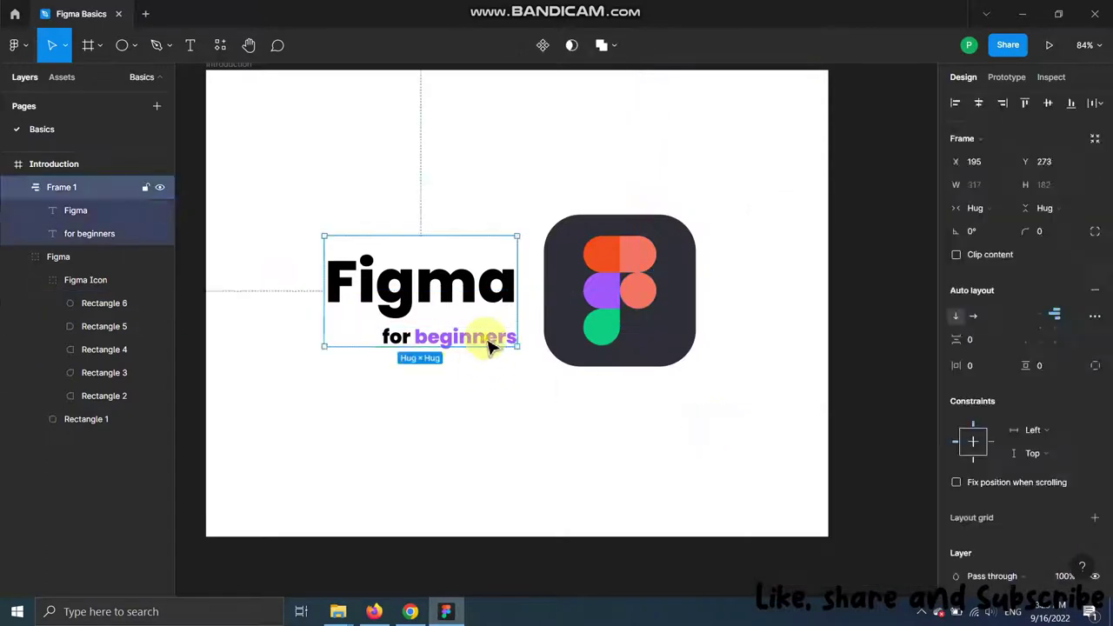
double_click(489, 345)
drag(415, 337, 548, 339)
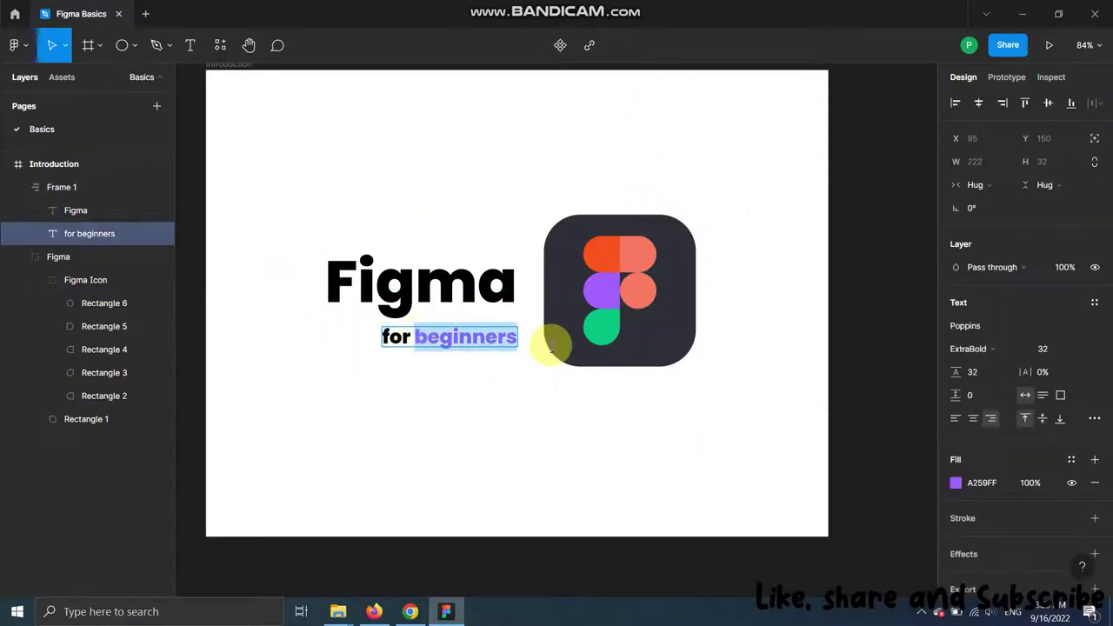
click(994, 485)
text(FF7262)
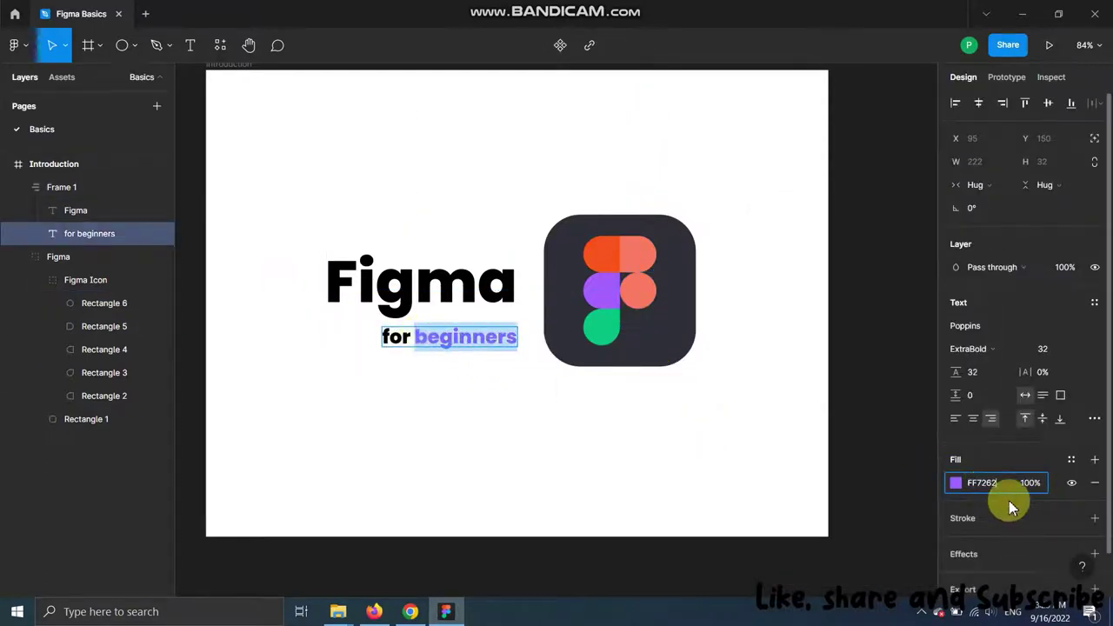
key(Return)
key(Escape)
click(889, 408)
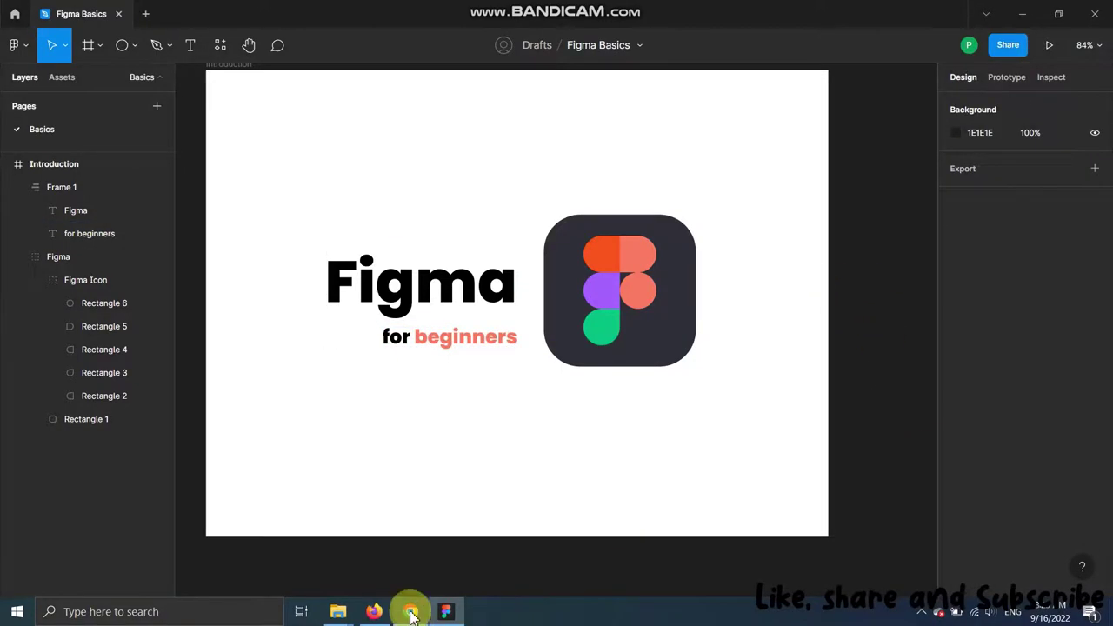
Copy the large Figma icon image from the browser page.
click(374, 611)
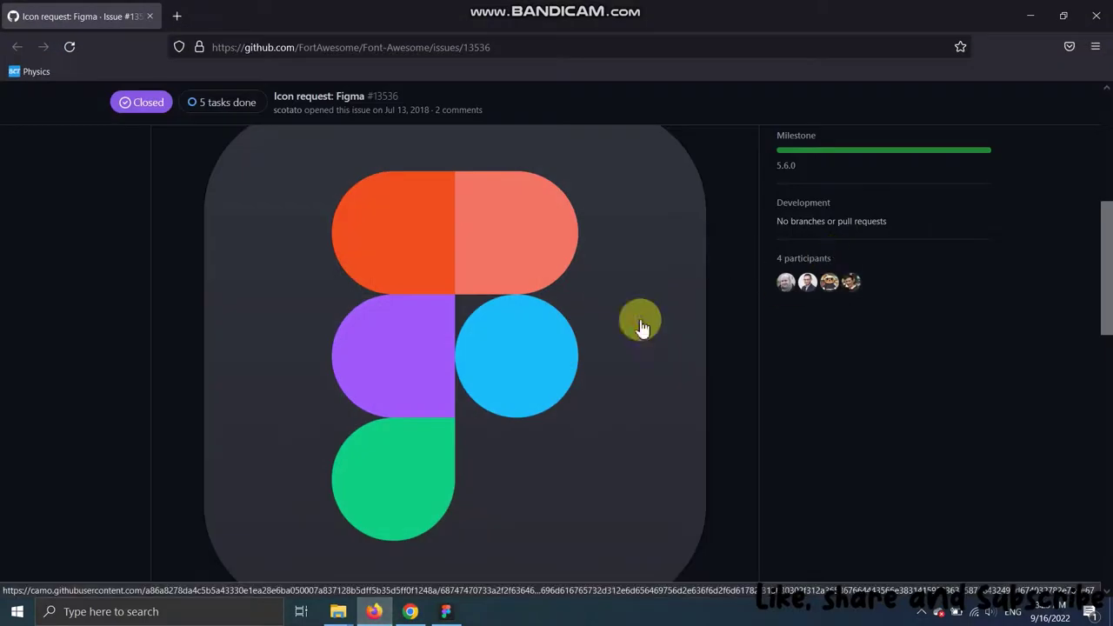
right_click(640, 327)
click(629, 218)
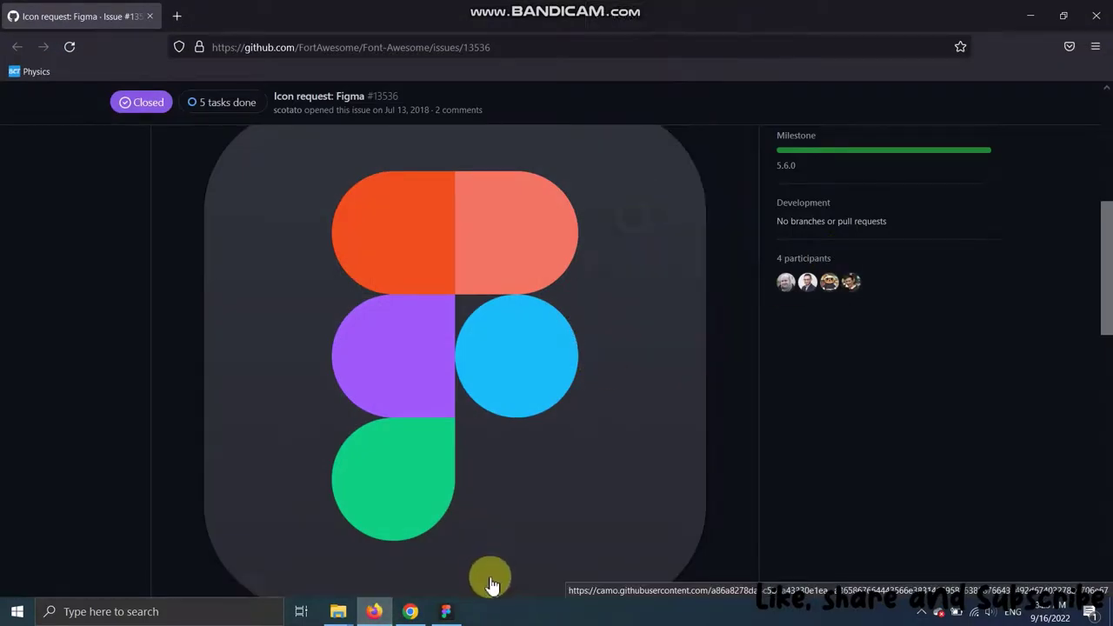
click(445, 610)
Paste the reference Figma logo and place it beside the Introduction frame.
click(625, 450)
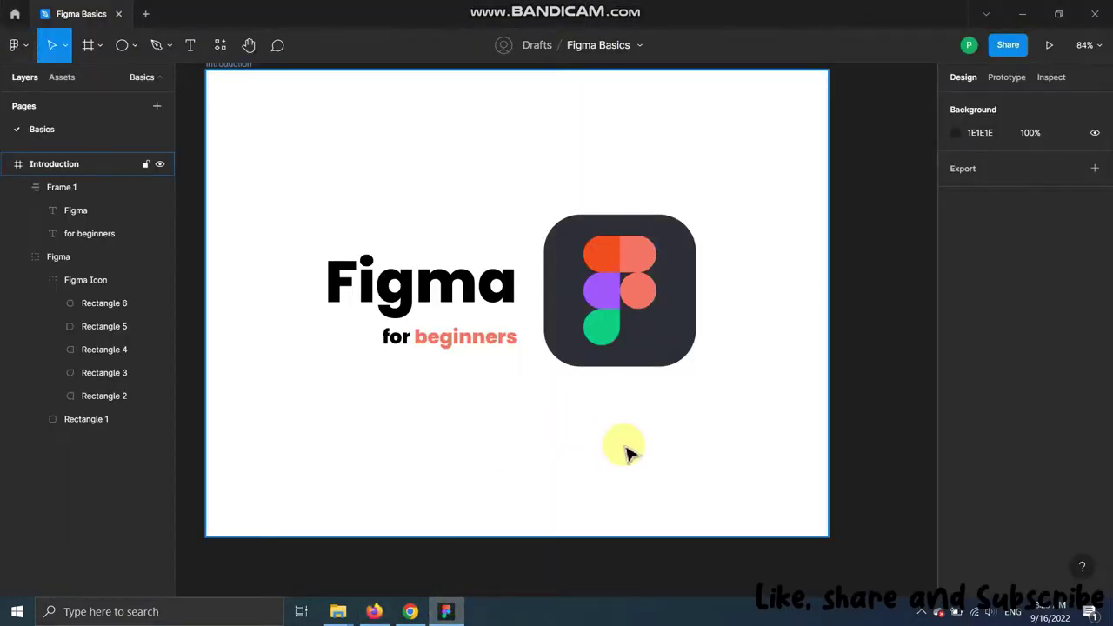
key(ctrl+v)
key(shift+1)
drag(712, 452, 923, 429)
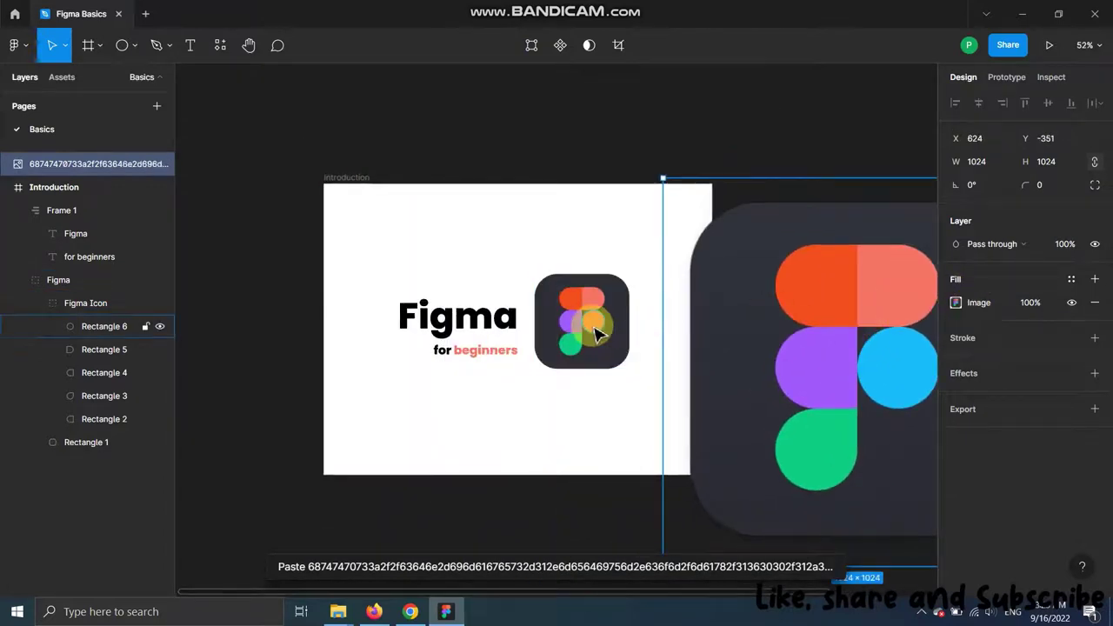
Eyedrop the reference's blue 1ABCFE onto the orange circle, then delete the reference image.
ctrl+click(592, 324)
click(955, 419)
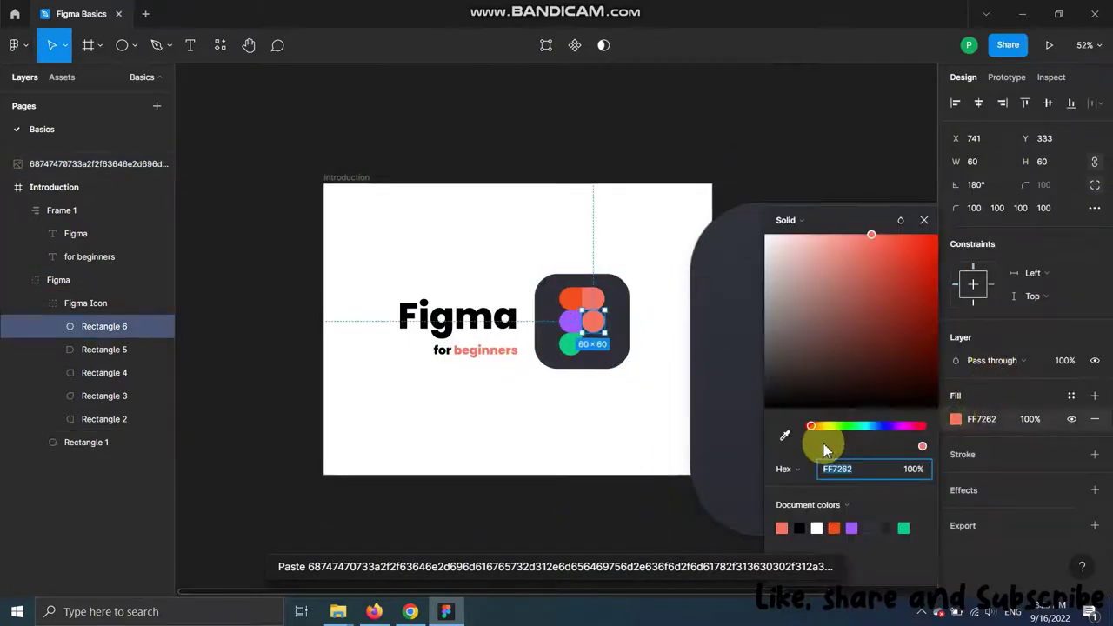
click(785, 434)
scroll(477, 323, down, 3)
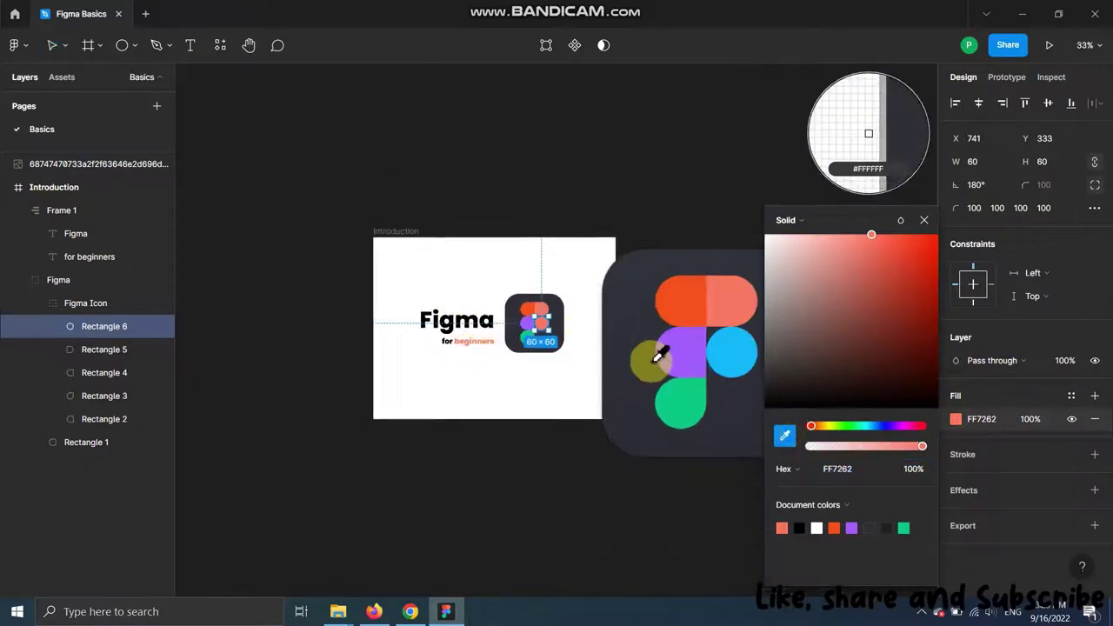
click(737, 347)
click(923, 220)
key(Escape)
click(758, 311)
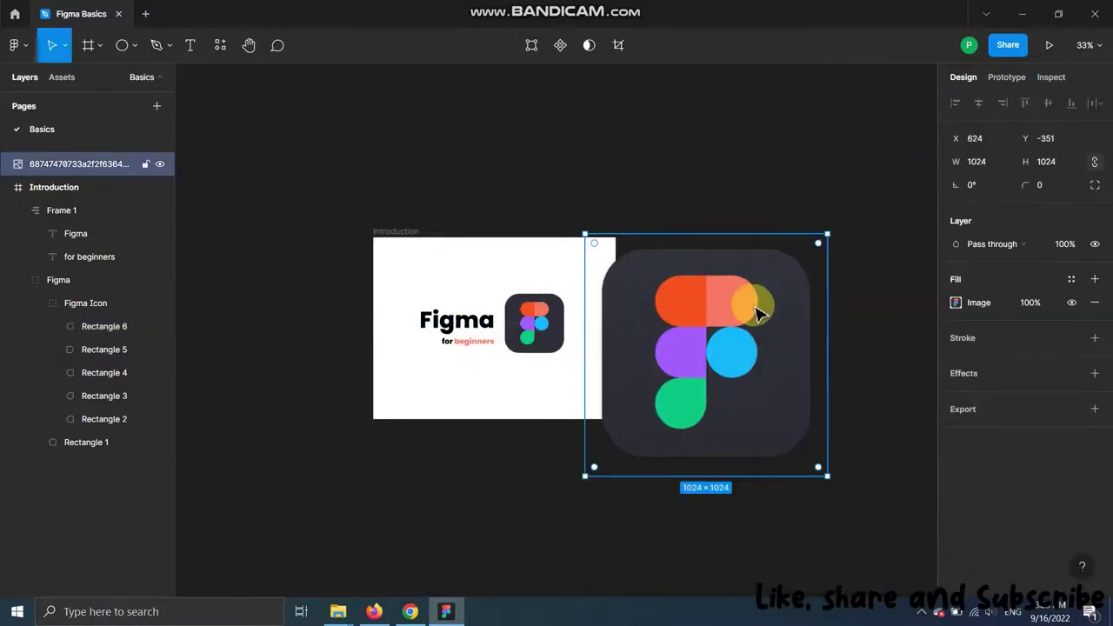
key(Delete)
scroll(444, 308, up, 3)
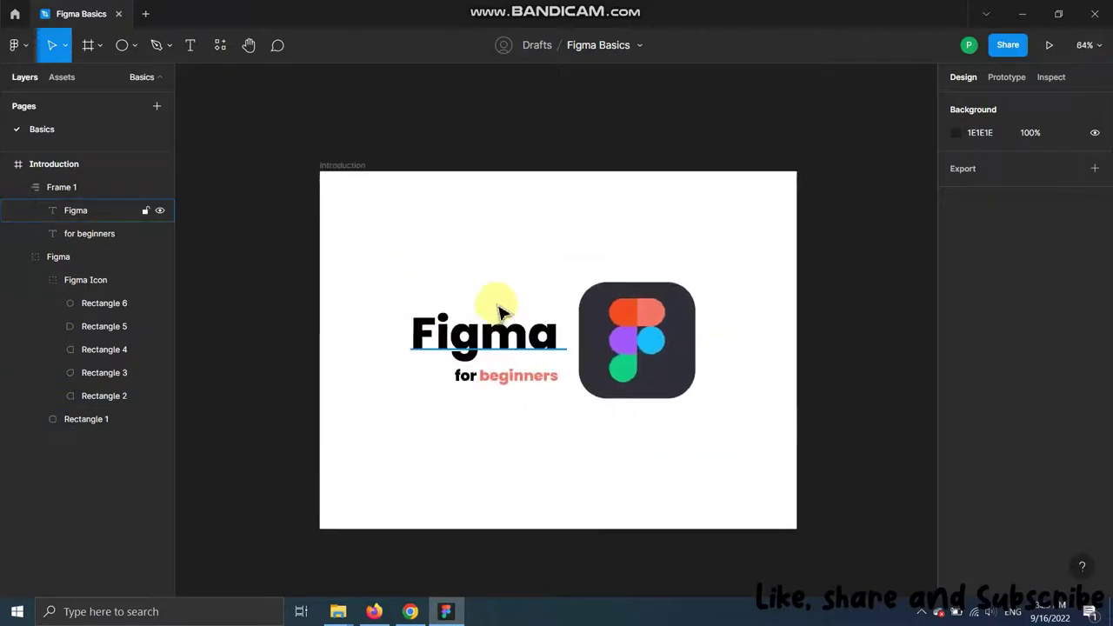
Draw a 414×768 rectangle, align it to the frame's left edge, and send it behind the title.
click(122, 46)
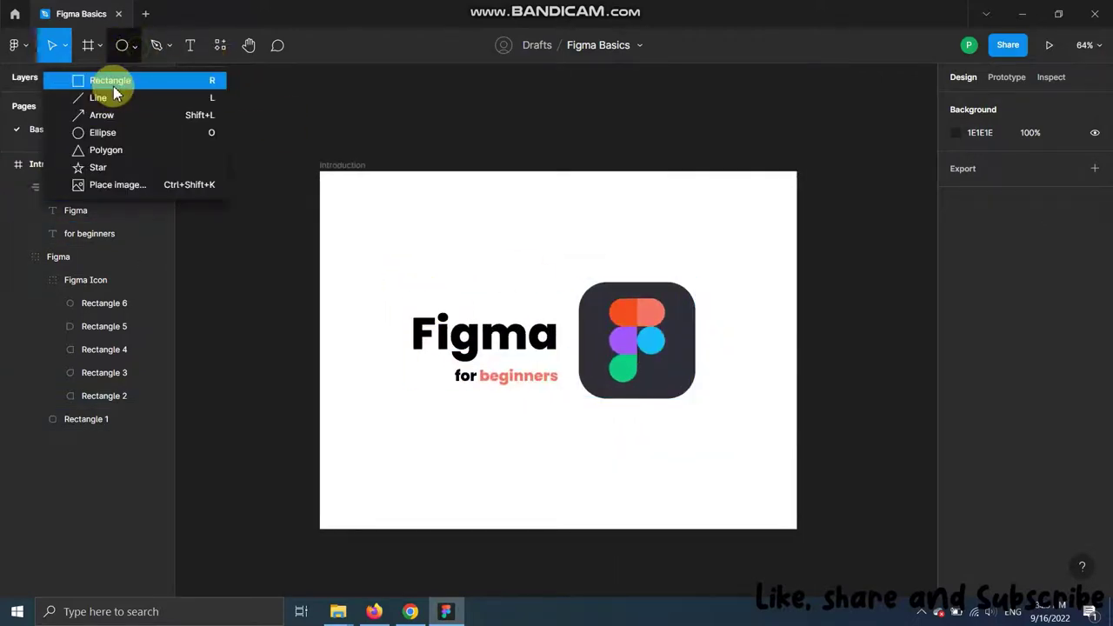
click(92, 76)
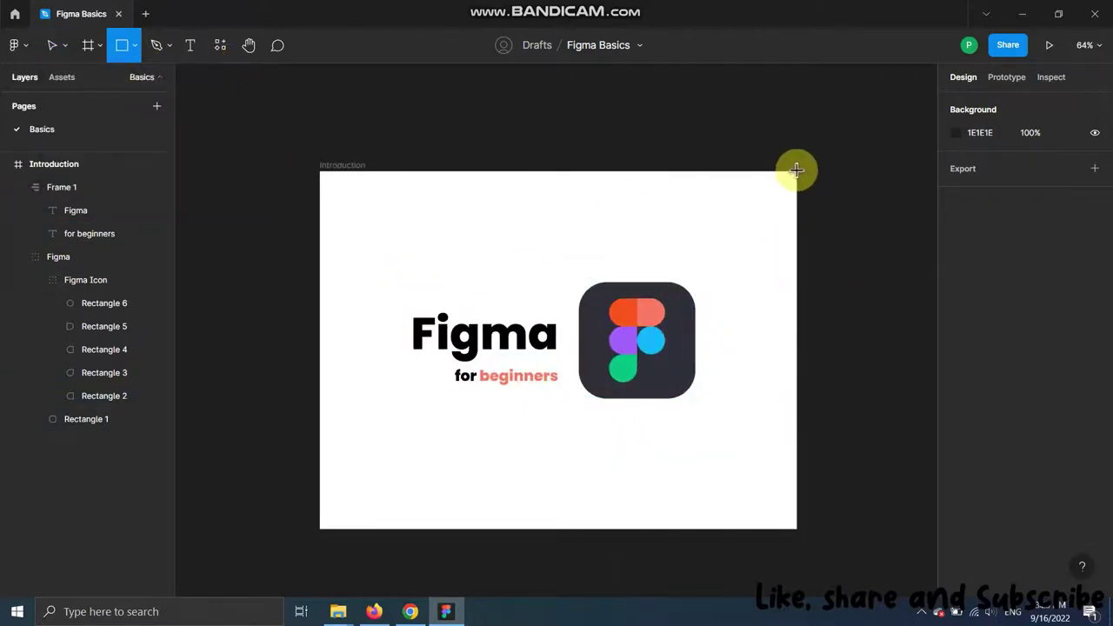
mouse_move(797, 175)
mouse_down()
mouse_move(621, 527)
mouse_move(606, 532)
mouse_up()
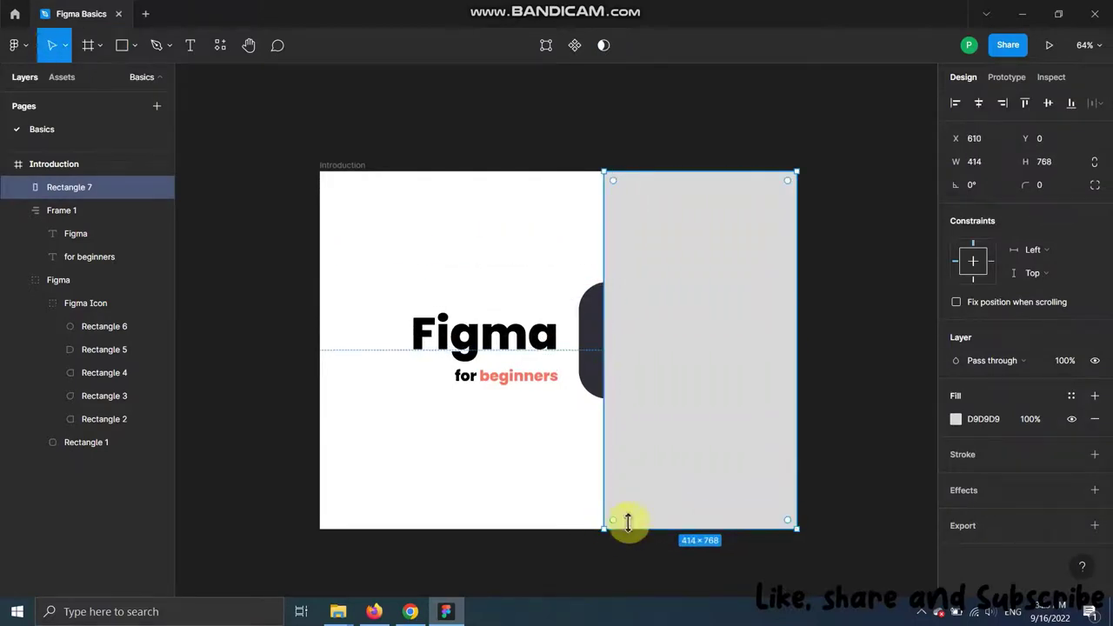
key(alt+a)
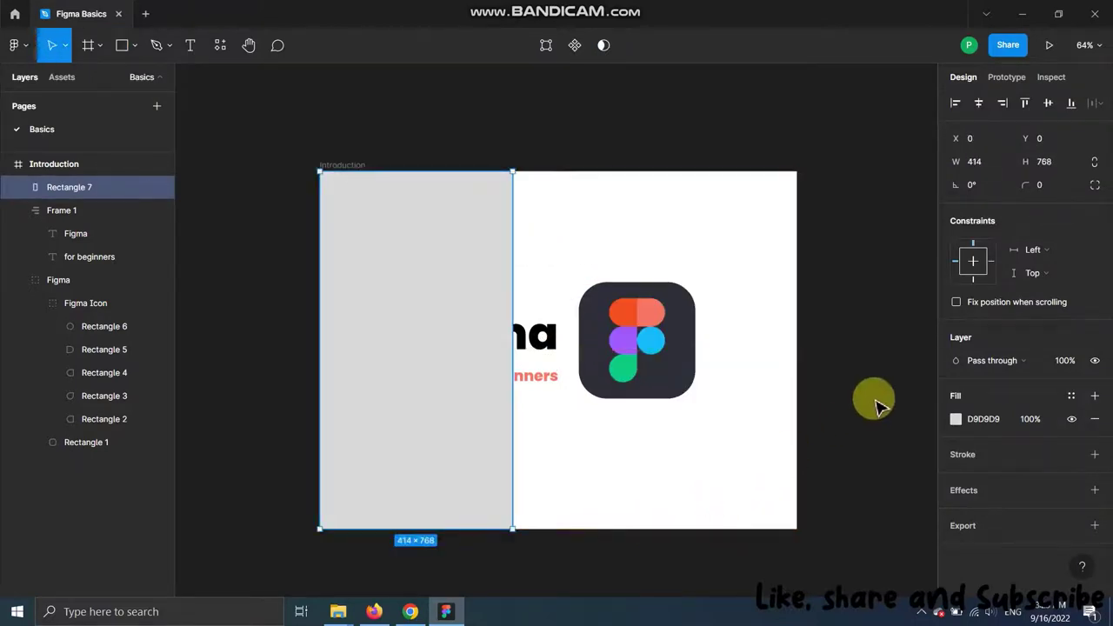
key(ctrl+shift+bracketleft)
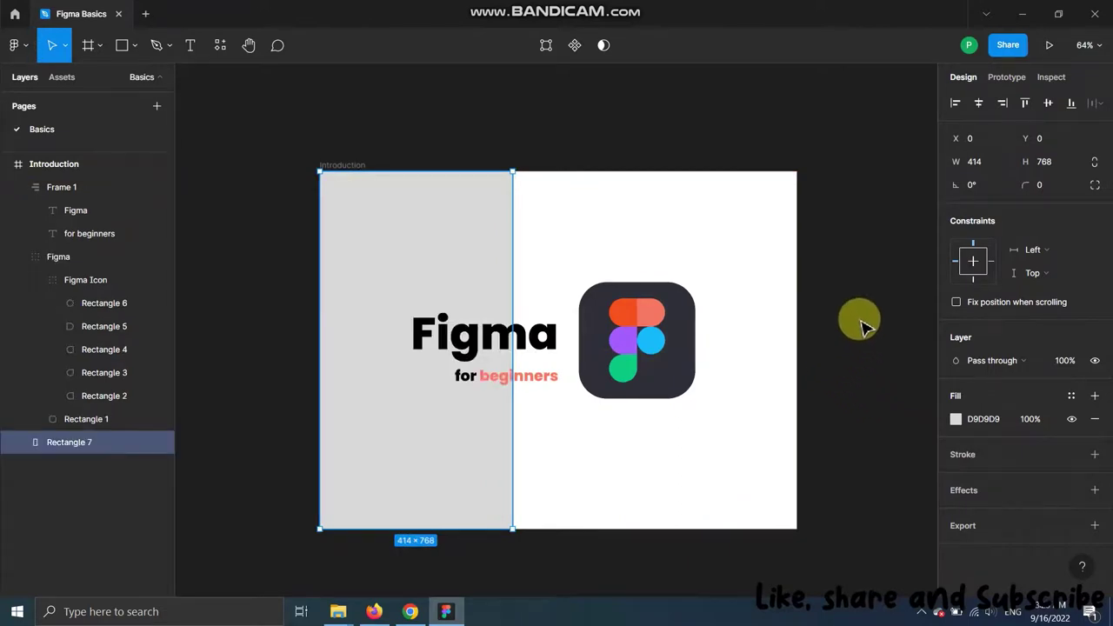
Fill the rectangle light purple BB94ED, sampled from the icon and lightened.
click(955, 420)
click(784, 434)
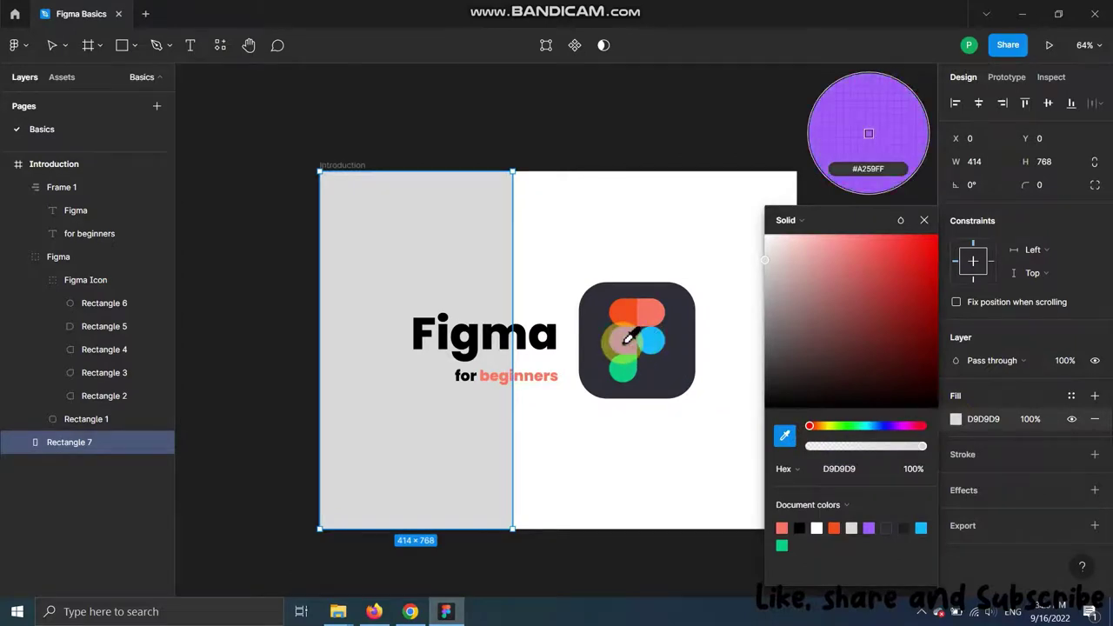
click(620, 369)
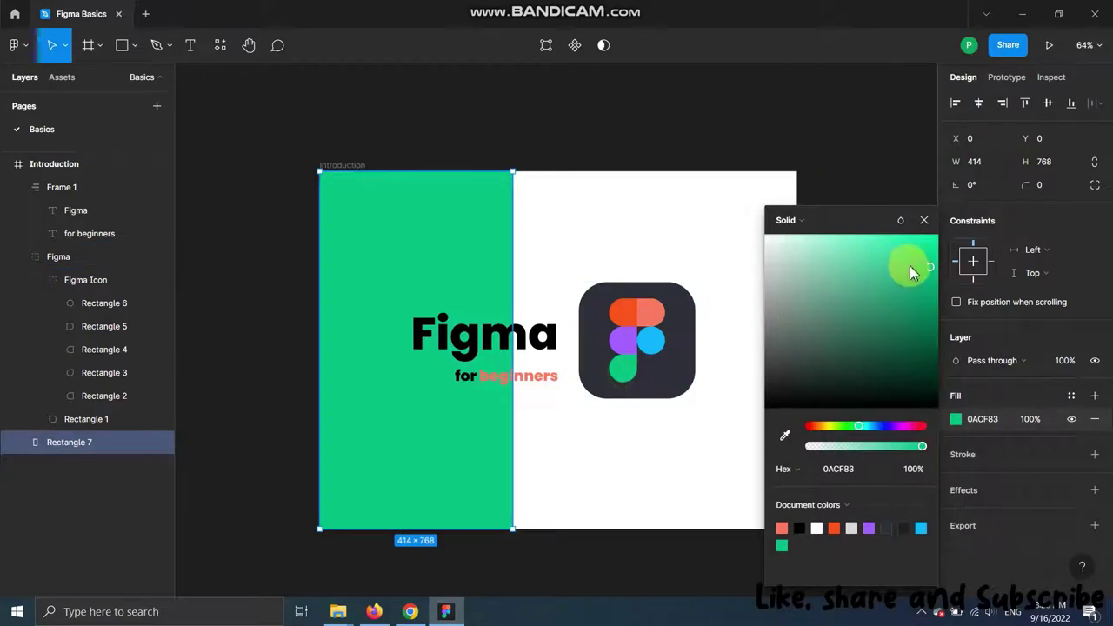
drag(910, 271, 817, 199)
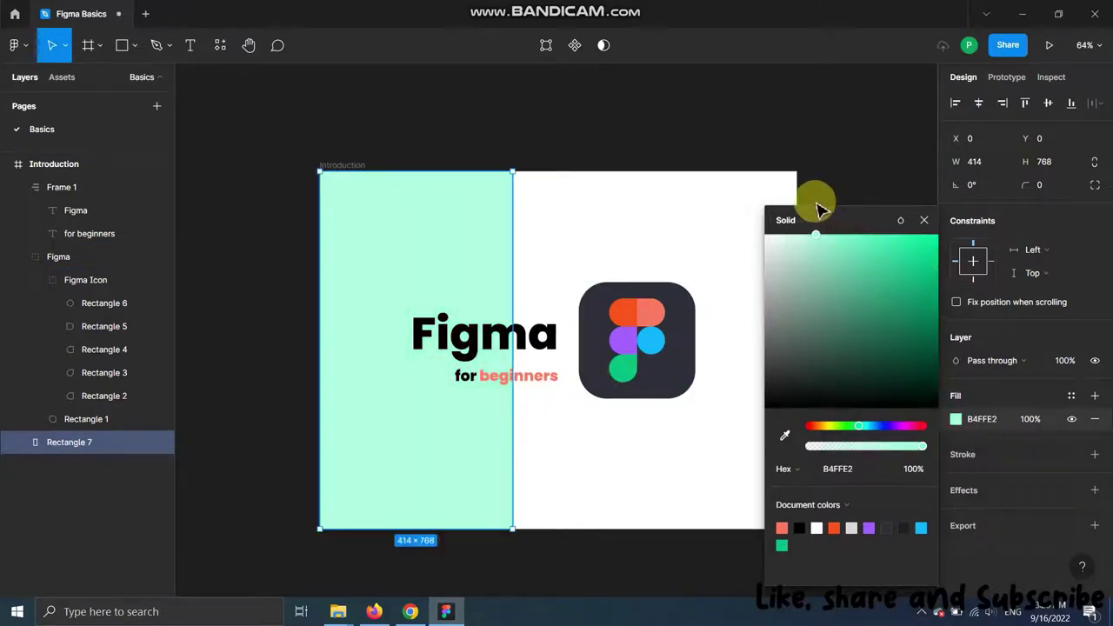
click(785, 435)
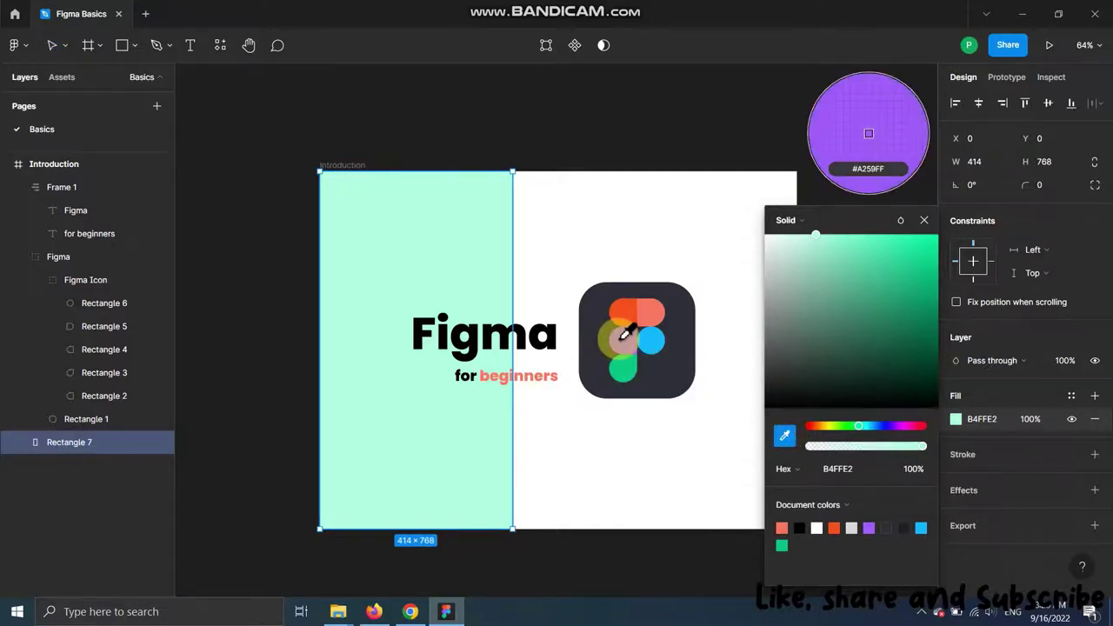
click(622, 335)
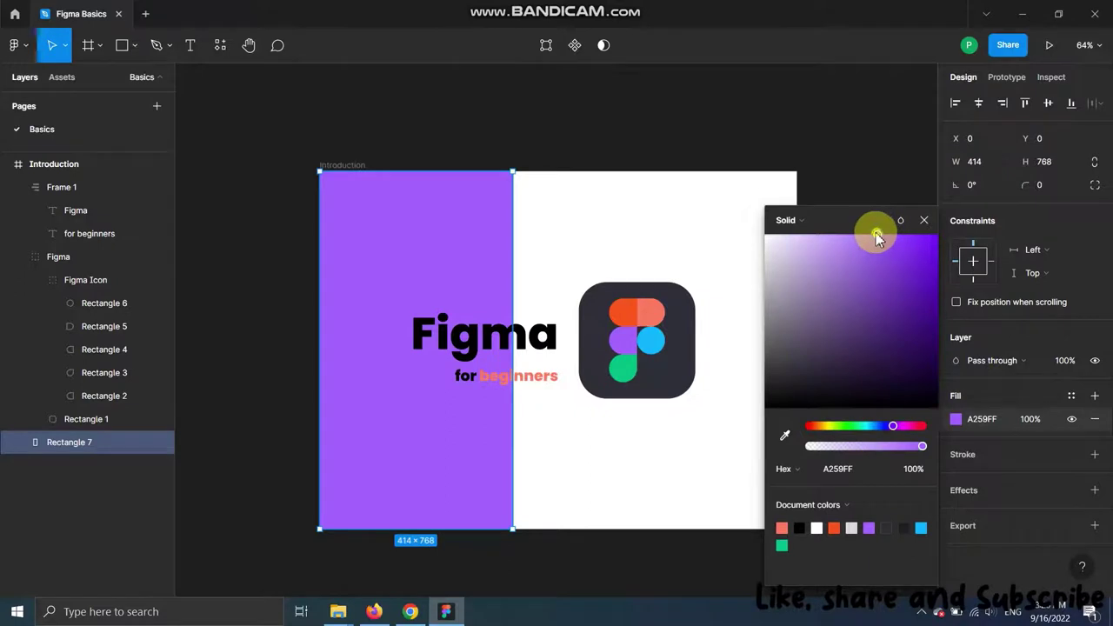
mouse_move(877, 235)
mouse_down()
mouse_move(833, 174)
mouse_move(844, 260)
mouse_move(835, 250)
mouse_up()
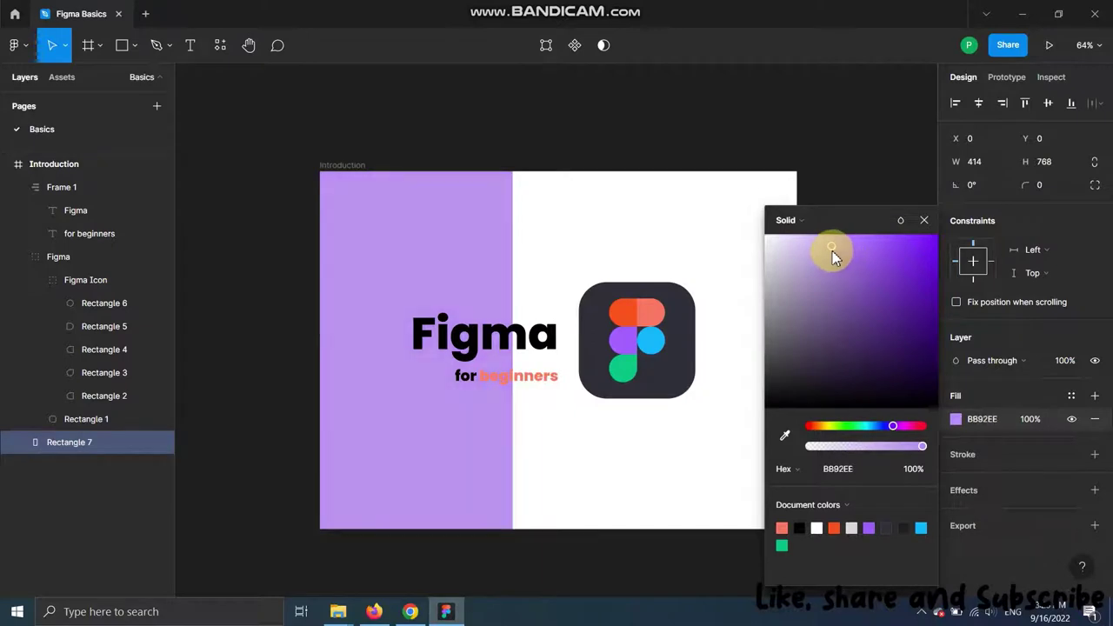
click(924, 220)
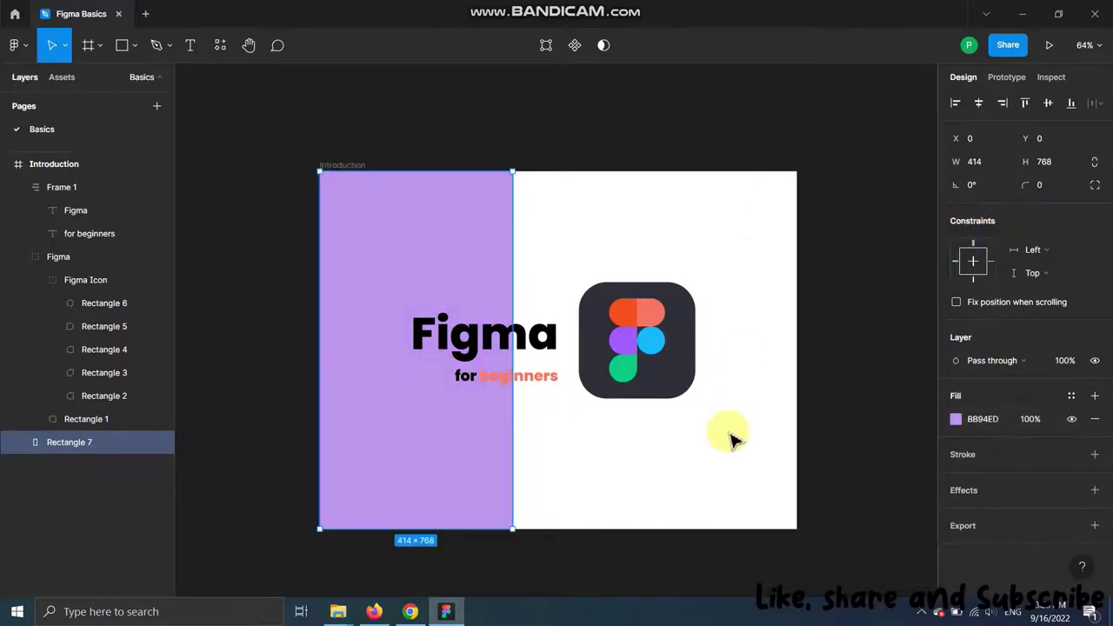
Try moving the rectangle's right edge and corner point, undoing both attempts.
double_click(463, 454)
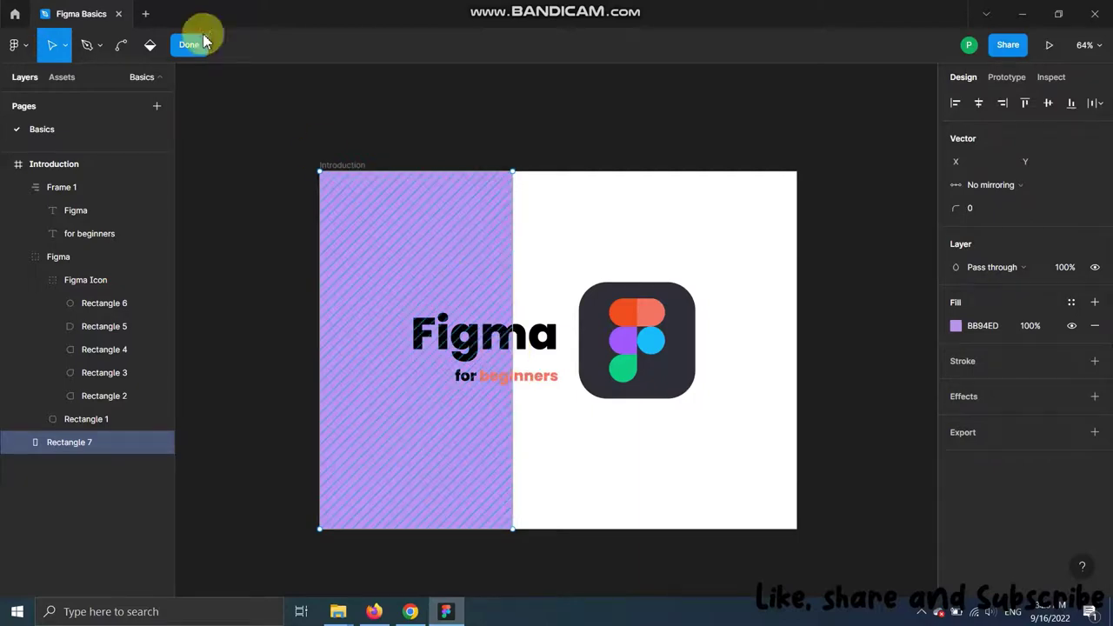
click(121, 44)
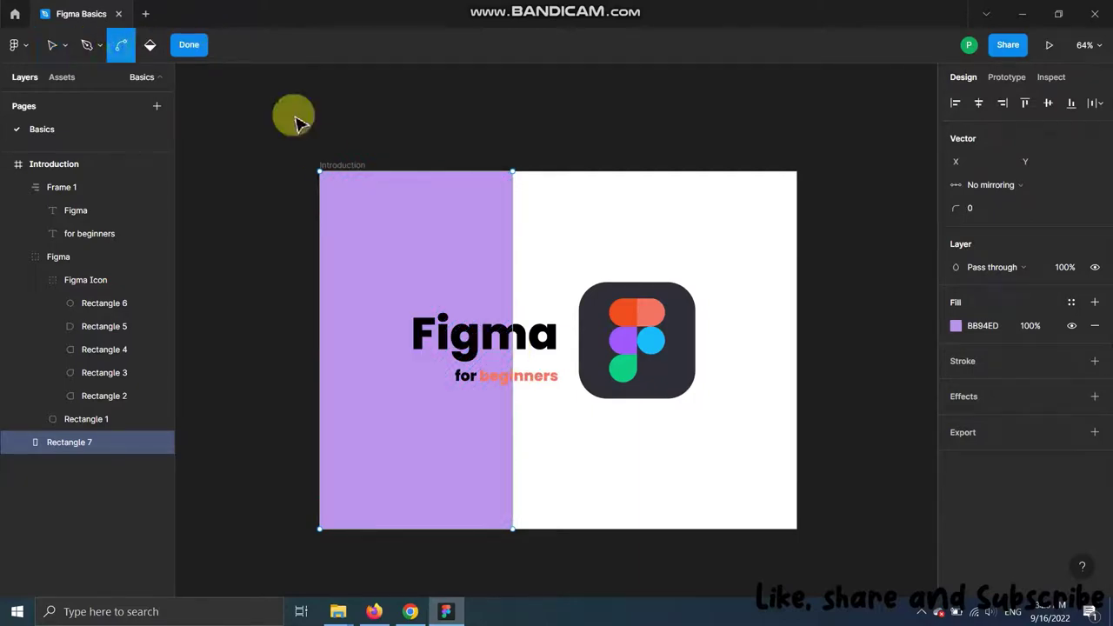
key(v)
drag(515, 343, 479, 354)
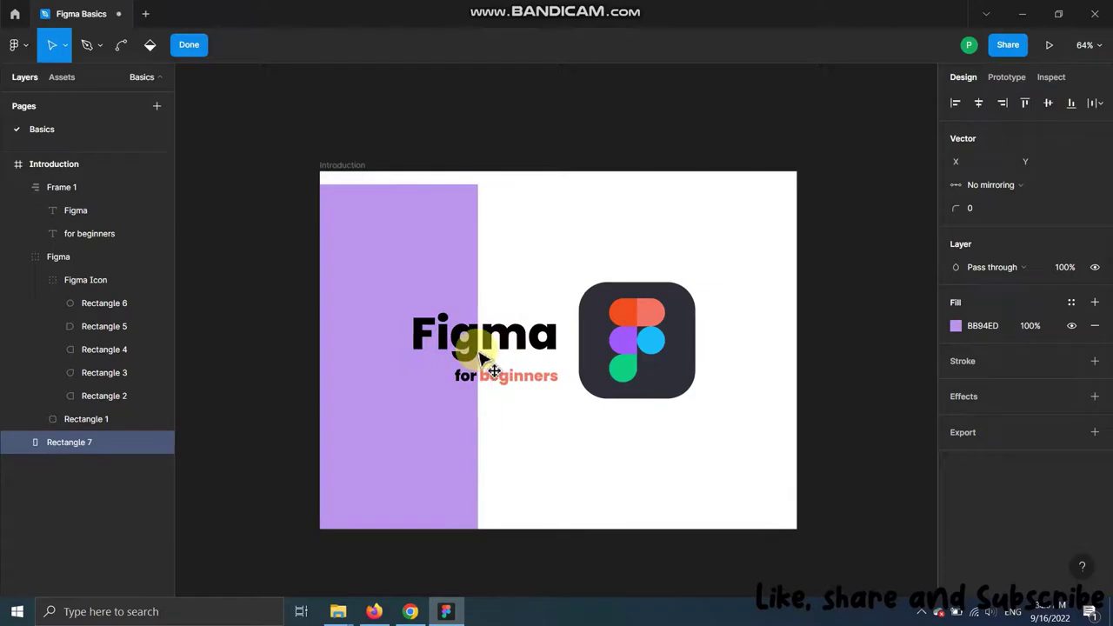
key(ctrl+z)
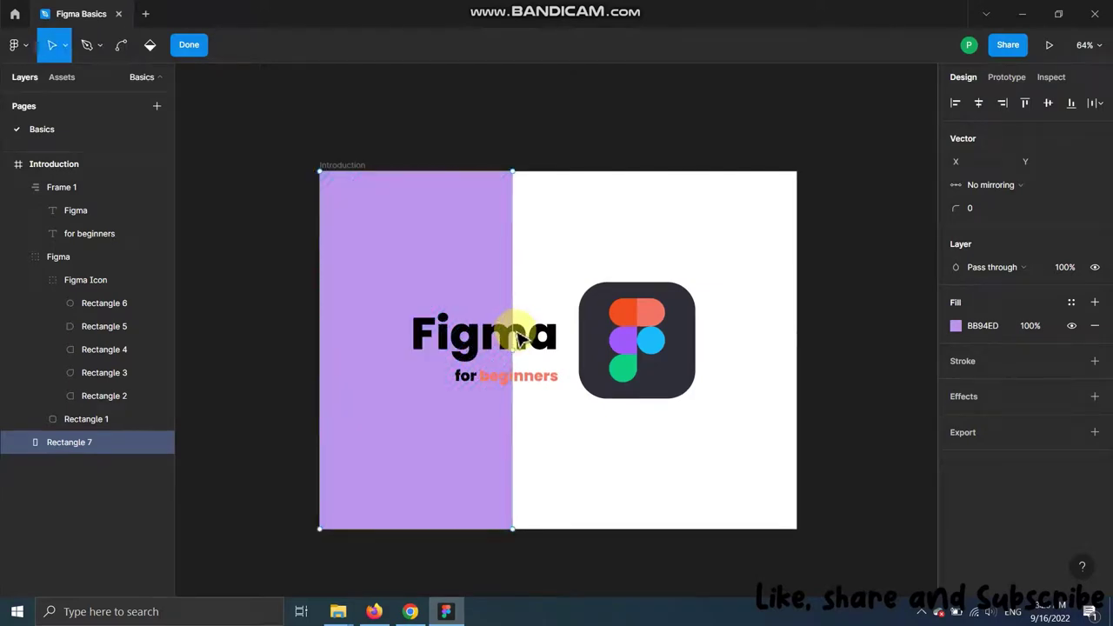
drag(515, 341, 474, 306)
key(ctrl+z)
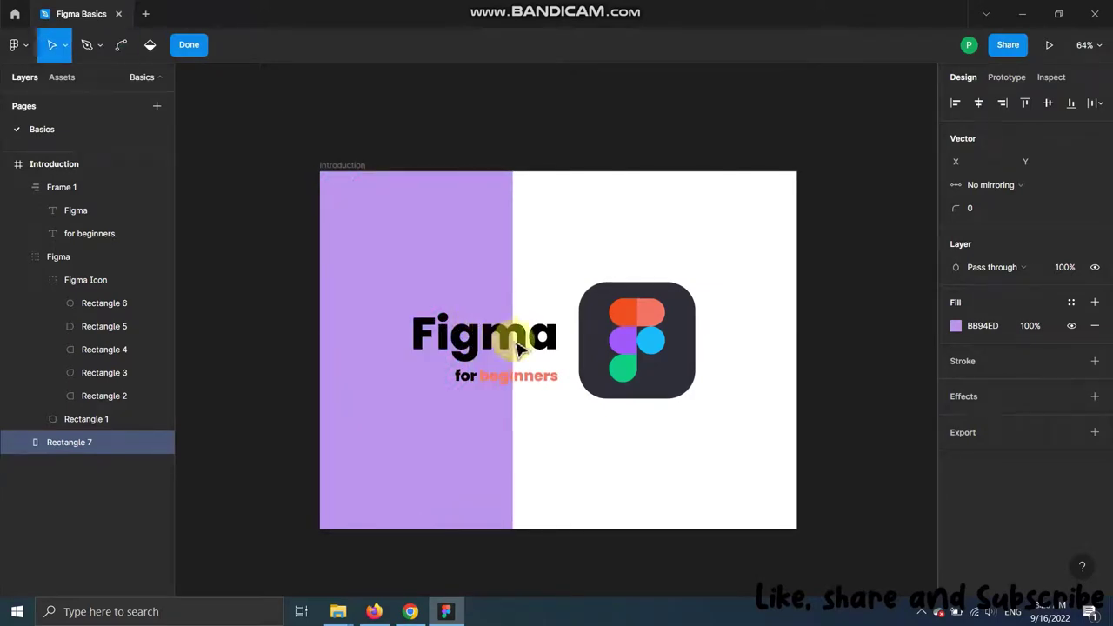
Bend the panel's right edge into a deep concave curve bulging toward the icon.
click(121, 44)
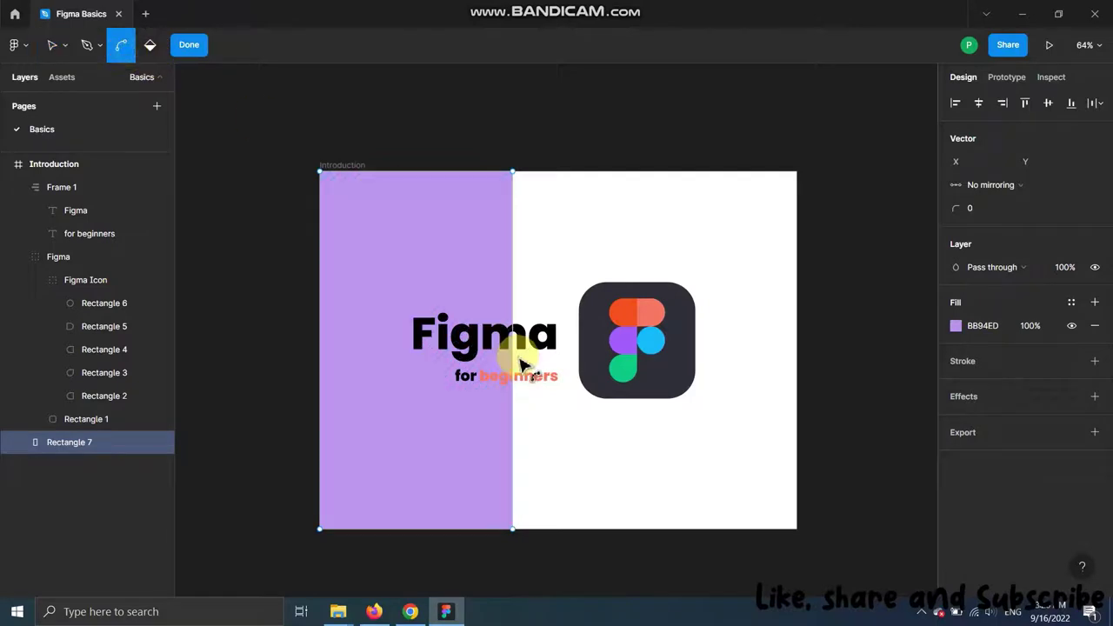
drag(514, 361, 492, 367)
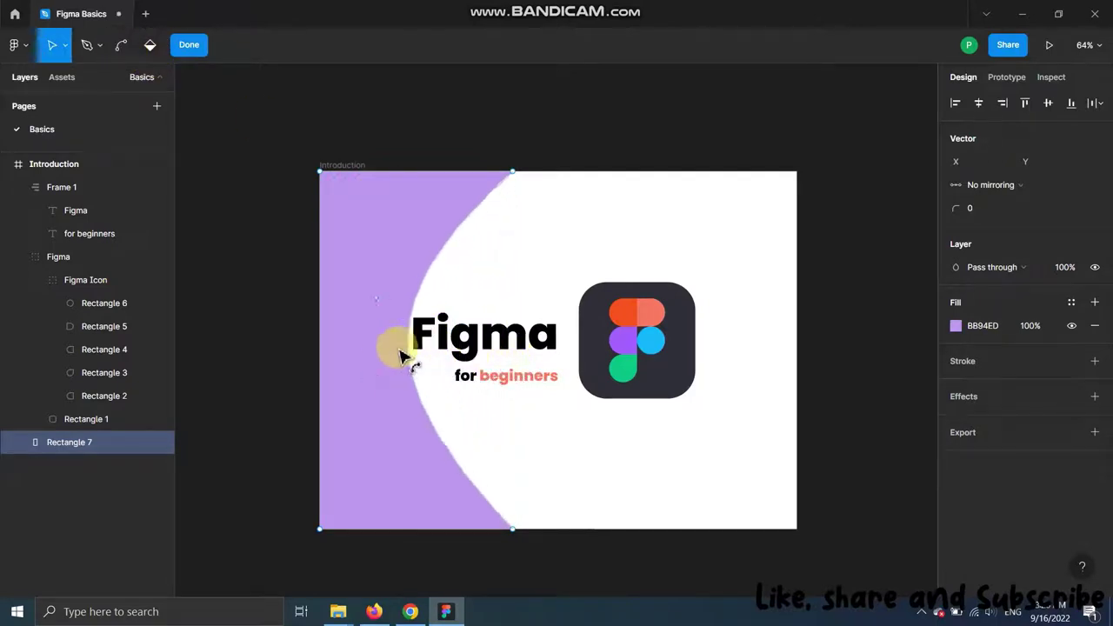
drag(445, 359, 387, 363)
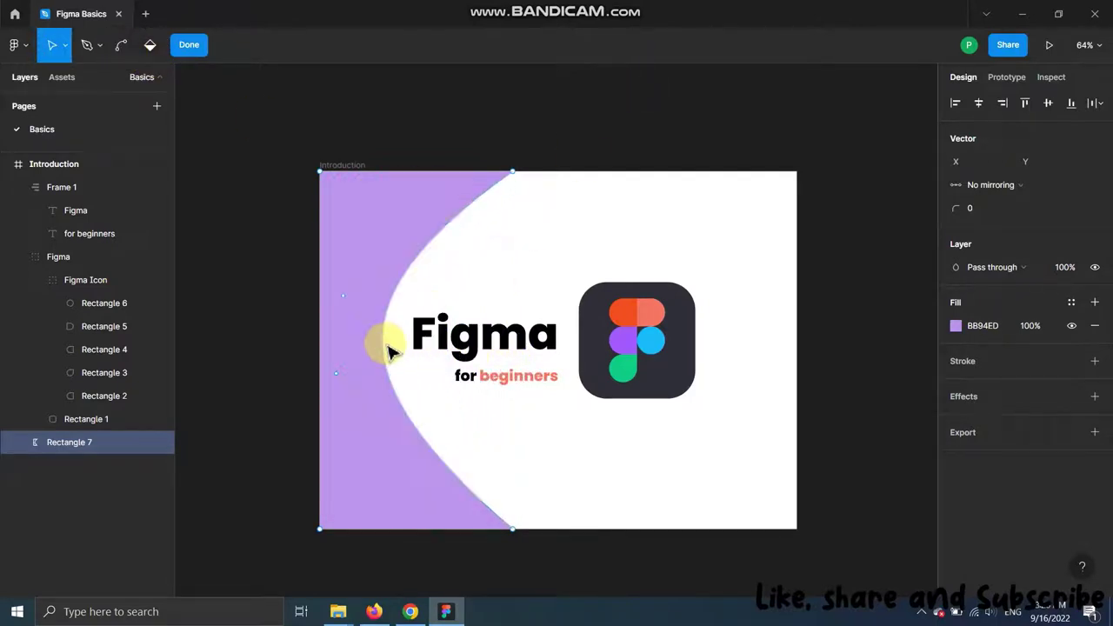
click(121, 44)
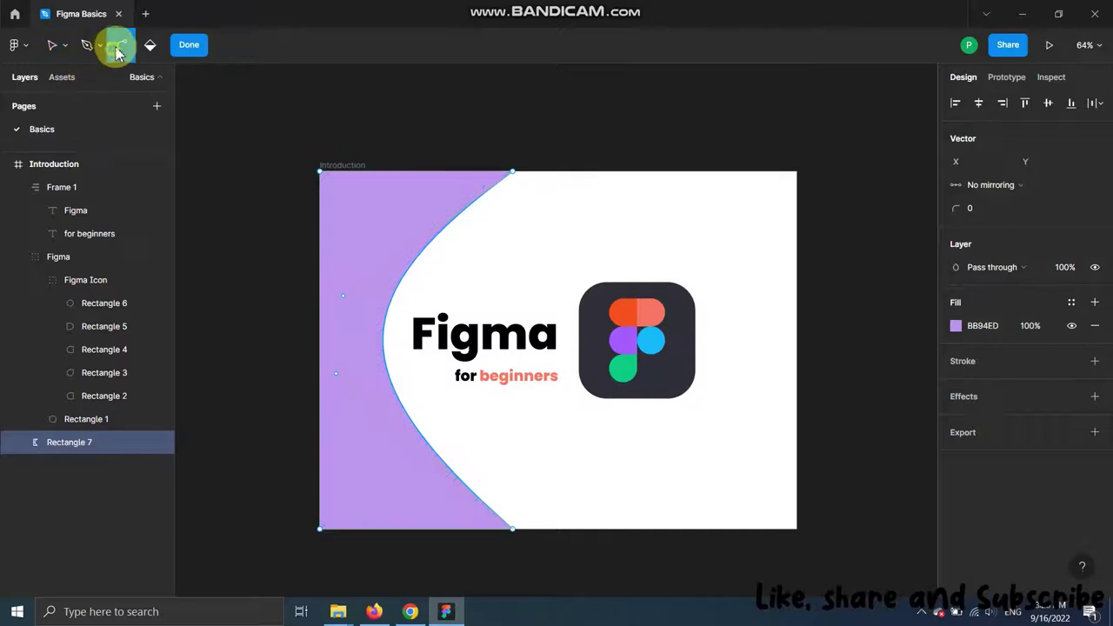
click(385, 361)
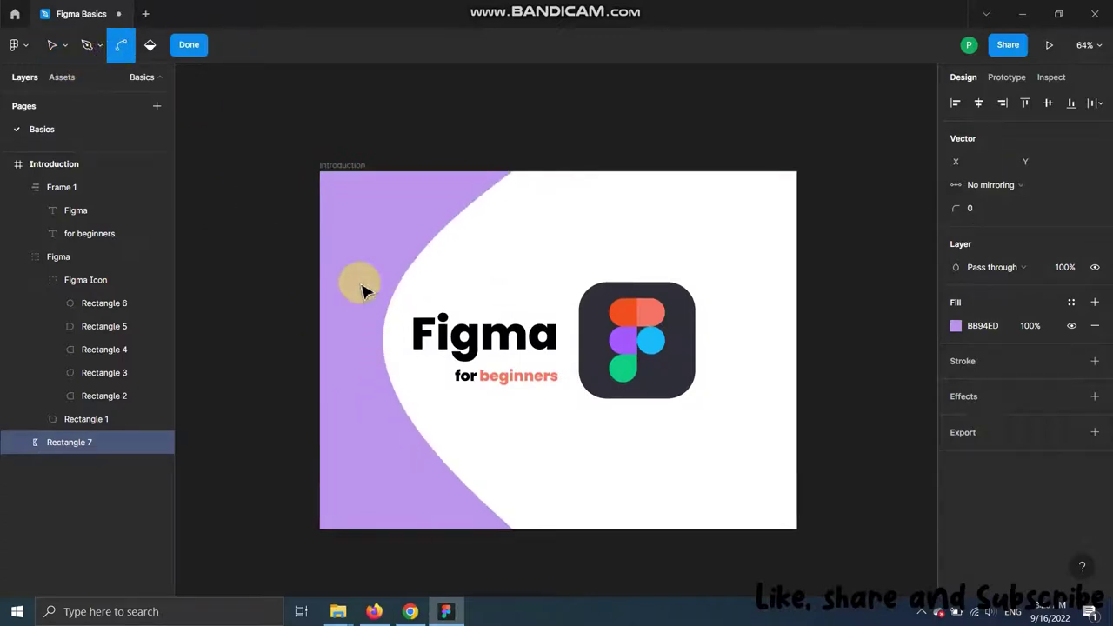
click(121, 45)
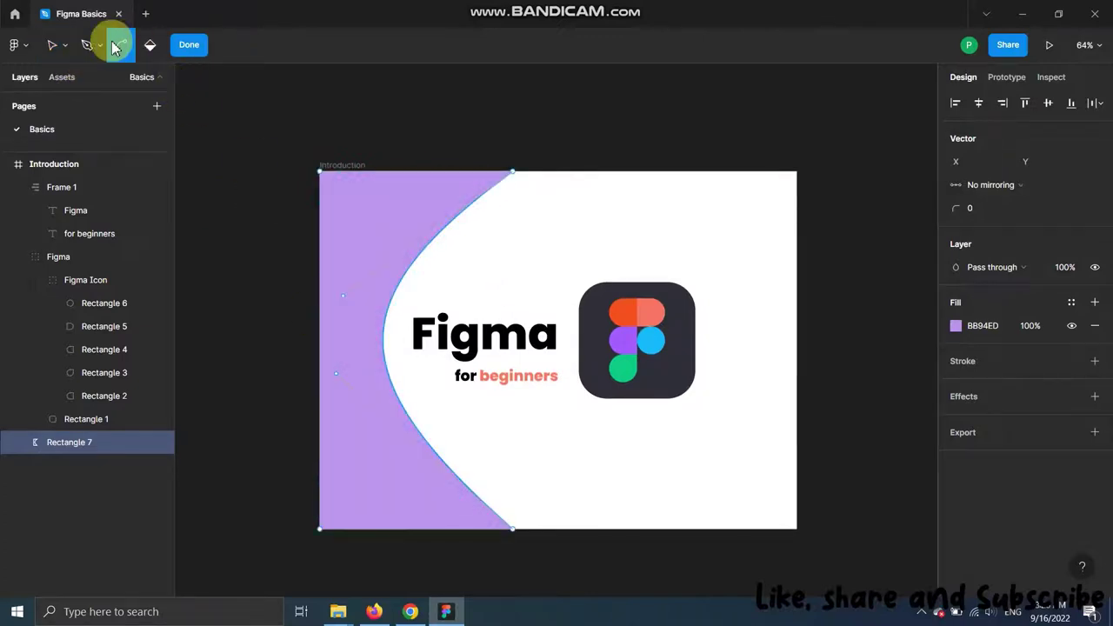
click(389, 339)
mouse_move(389, 341)
mouse_down()
mouse_move(770, 377)
mouse_move(770, 323)
mouse_move(844, 323)
mouse_move(534, 303)
mouse_move(437, 241)
mouse_move(377, 350)
mouse_move(348, 368)
mouse_up()
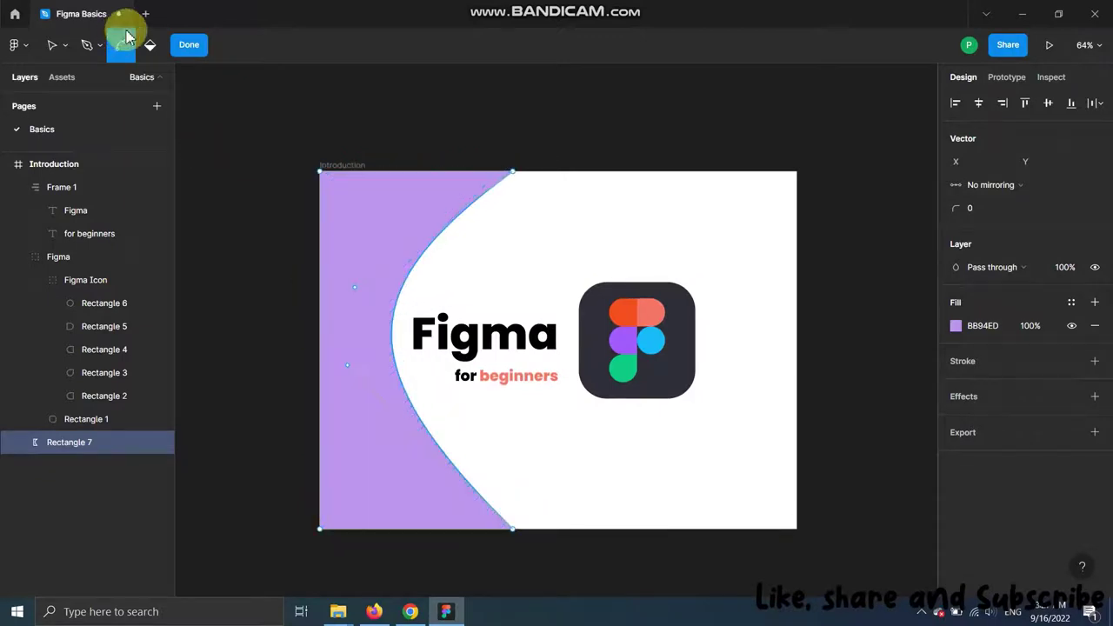
click(189, 44)
Drag the bottom point's curve handle to turn the edge into an S-curve.
double_click(393, 315)
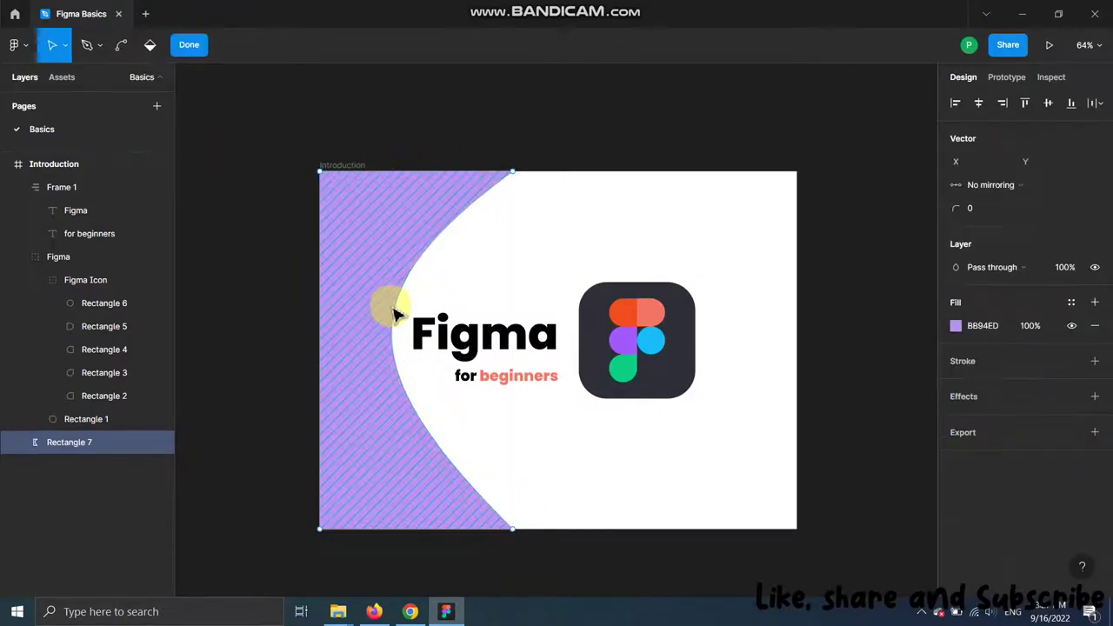
click(509, 526)
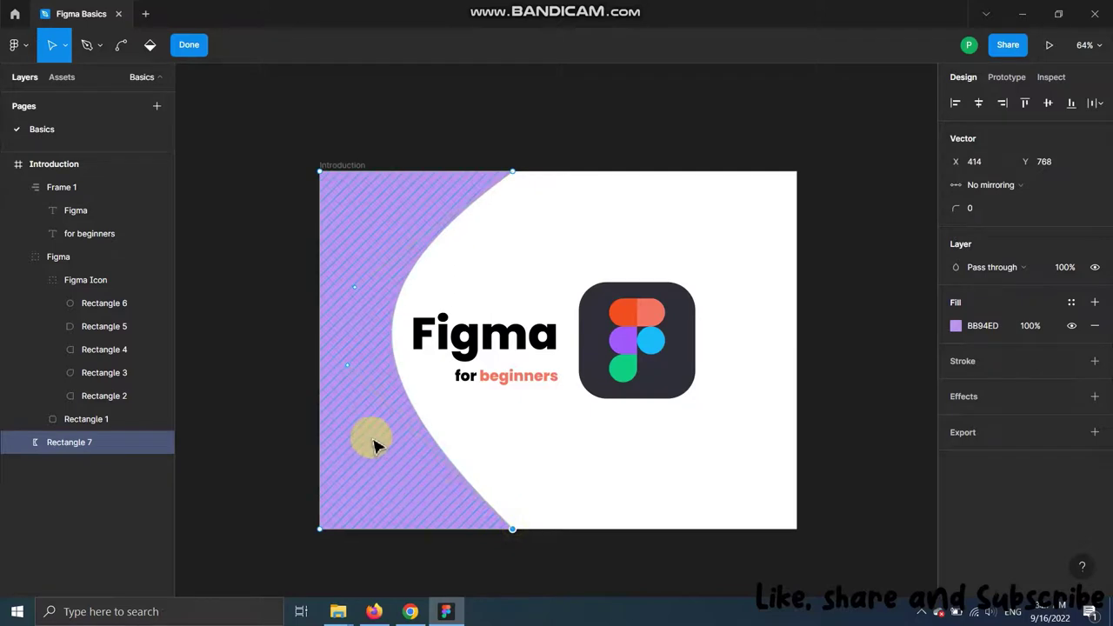
drag(346, 371, 392, 365)
key(ctrl+z)
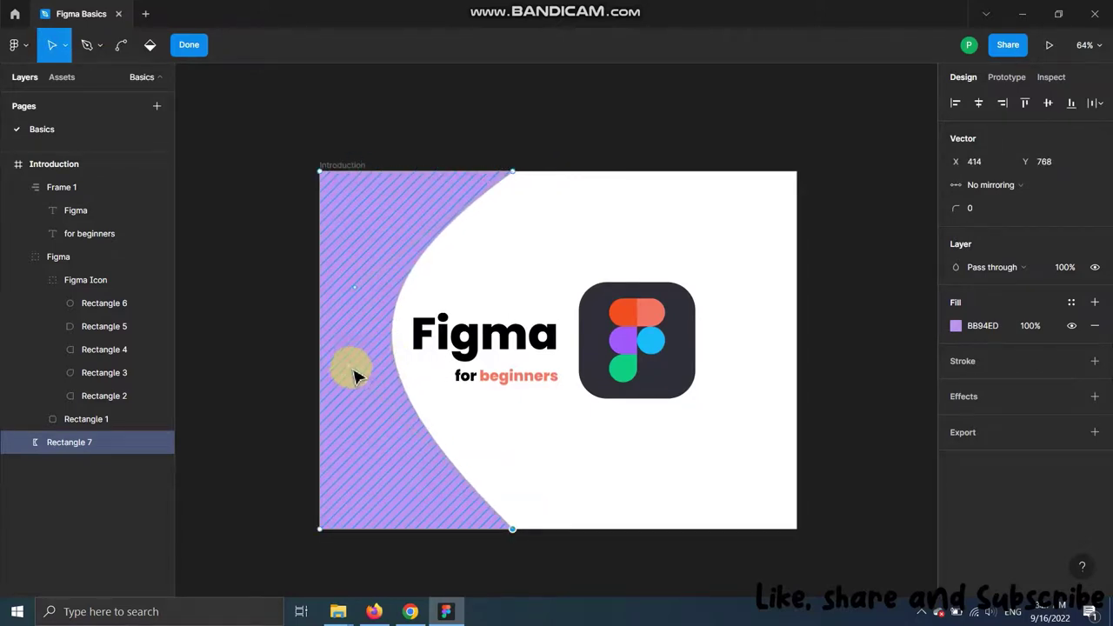
click(350, 369)
mouse_move(351, 371)
mouse_down()
mouse_move(705, 520)
mouse_move(578, 408)
mouse_move(564, 377)
mouse_up()
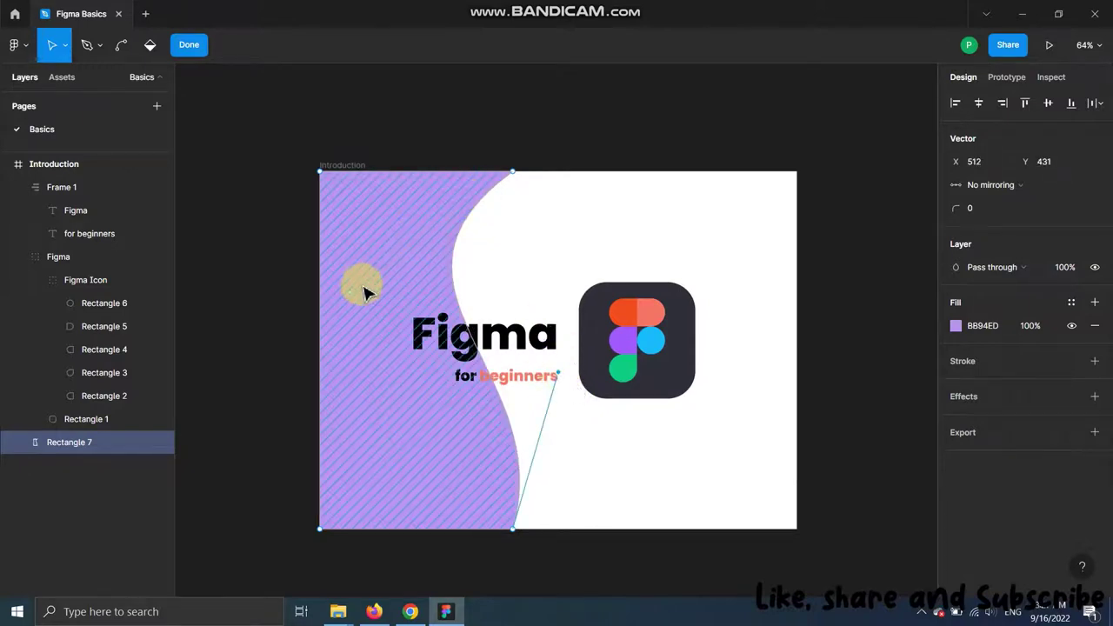
Pull the upper curve point right to smooth the wave and finish editing.
click(355, 288)
click(355, 289)
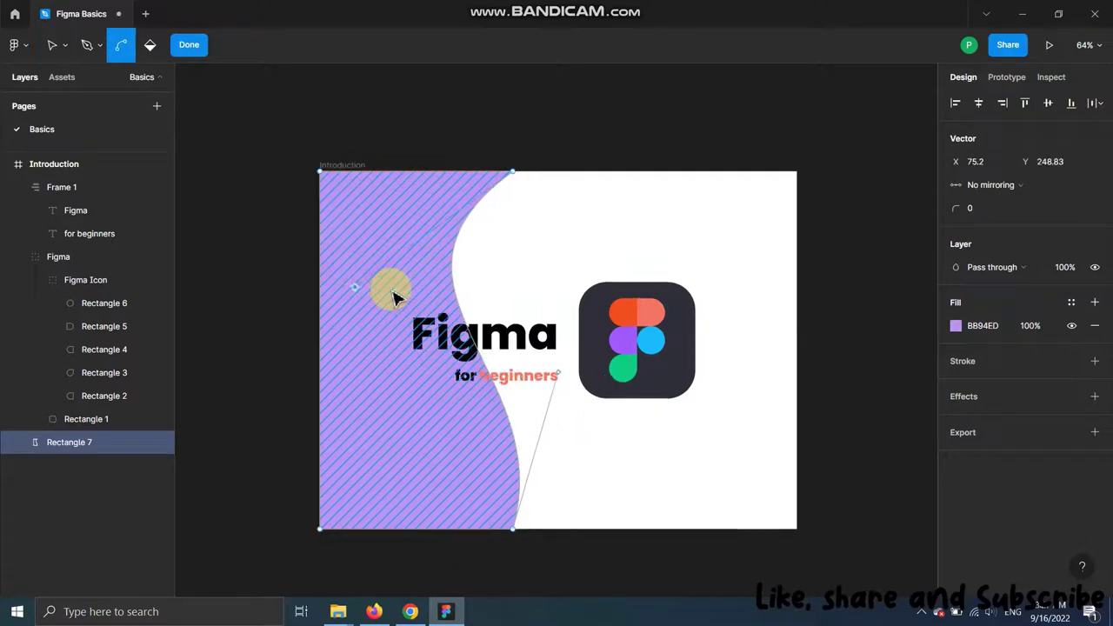
mouse_move(359, 289)
mouse_down()
mouse_move(386, 285)
mouse_move(387, 302)
mouse_up()
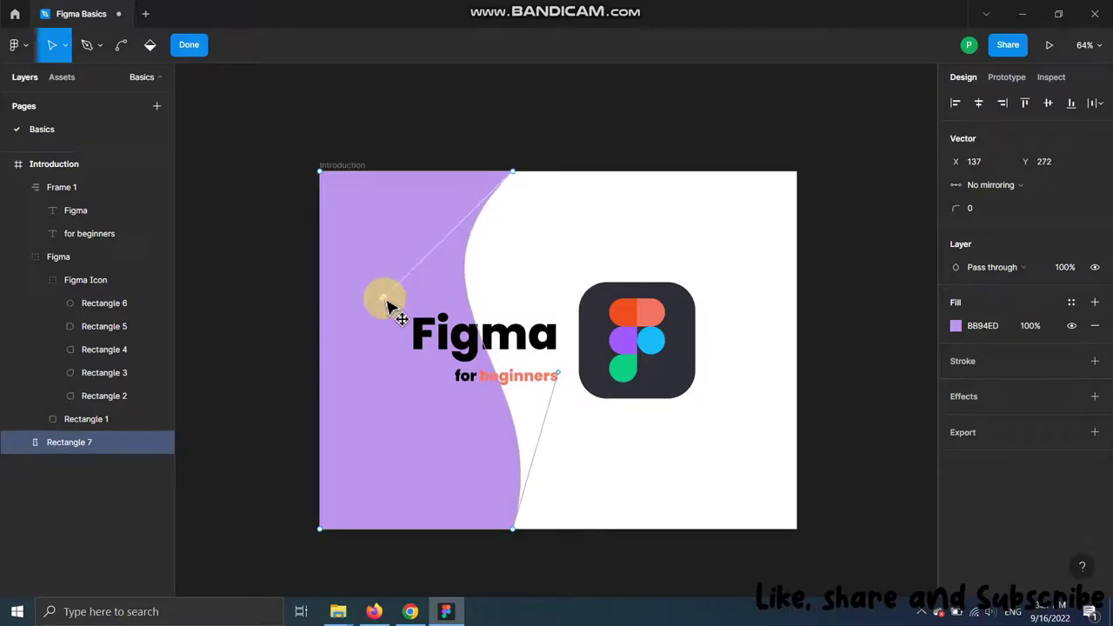
key(Escape)
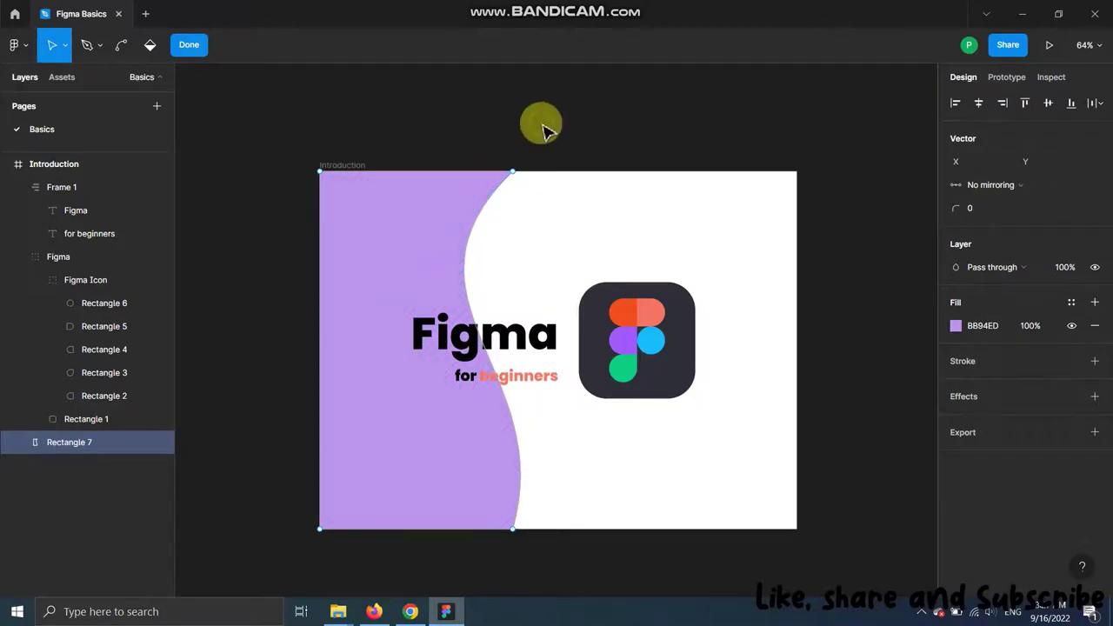
click(623, 156)
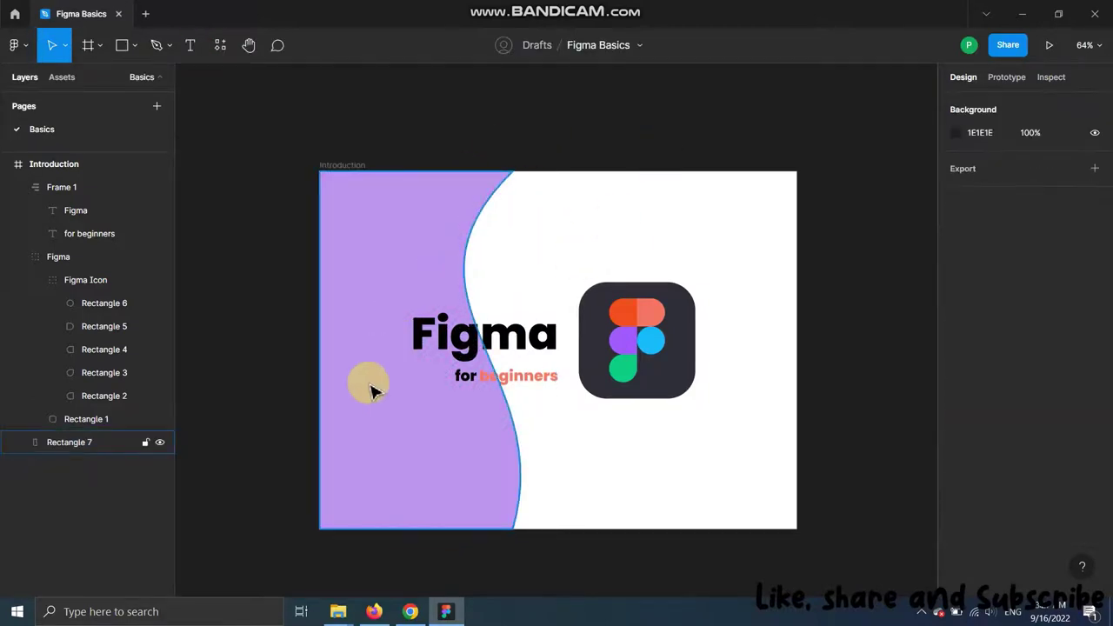
Nudge the purple panel left, then align it to the frame's right edge.
click(373, 427)
key(shift+Left)
key(shift+Left)
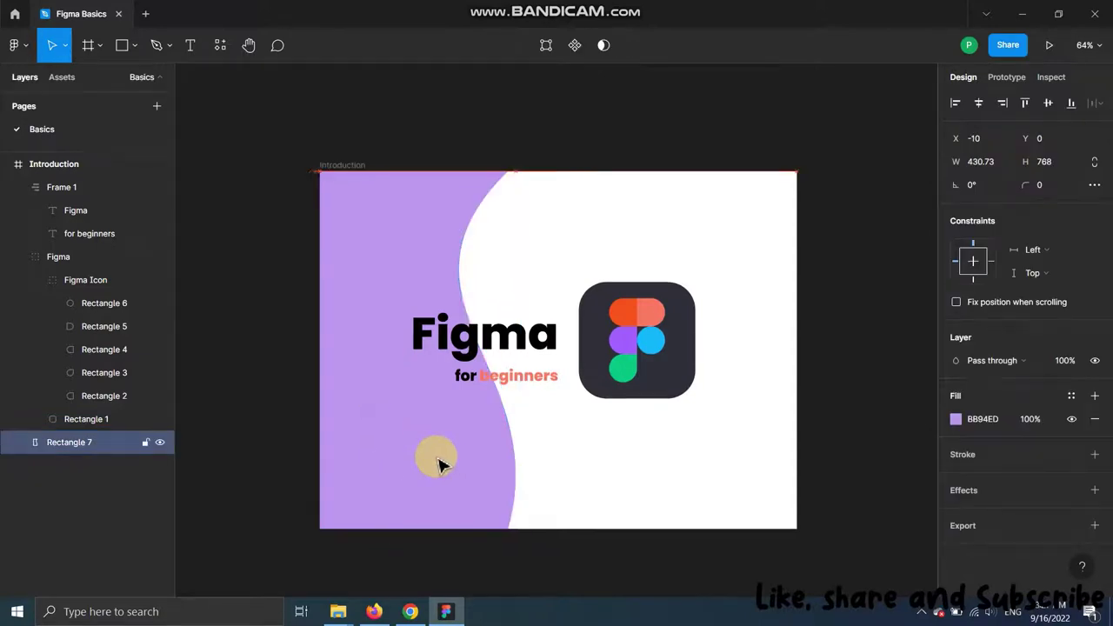
key(shift+Left)
key(shift+Left)
key(shift+Left)
key(shift+Left)
key(shift+Left)
key(shift+Left)
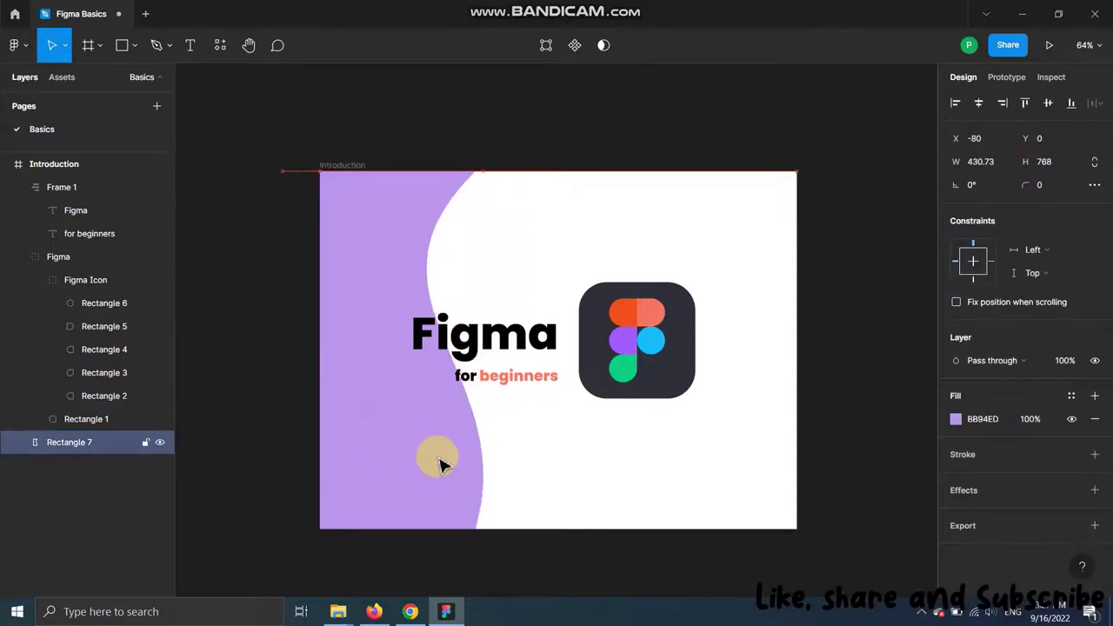
key(shift+Left)
key(shift+Left)
key(shift+Left)
key(shift+Left)
key(shift+Left)
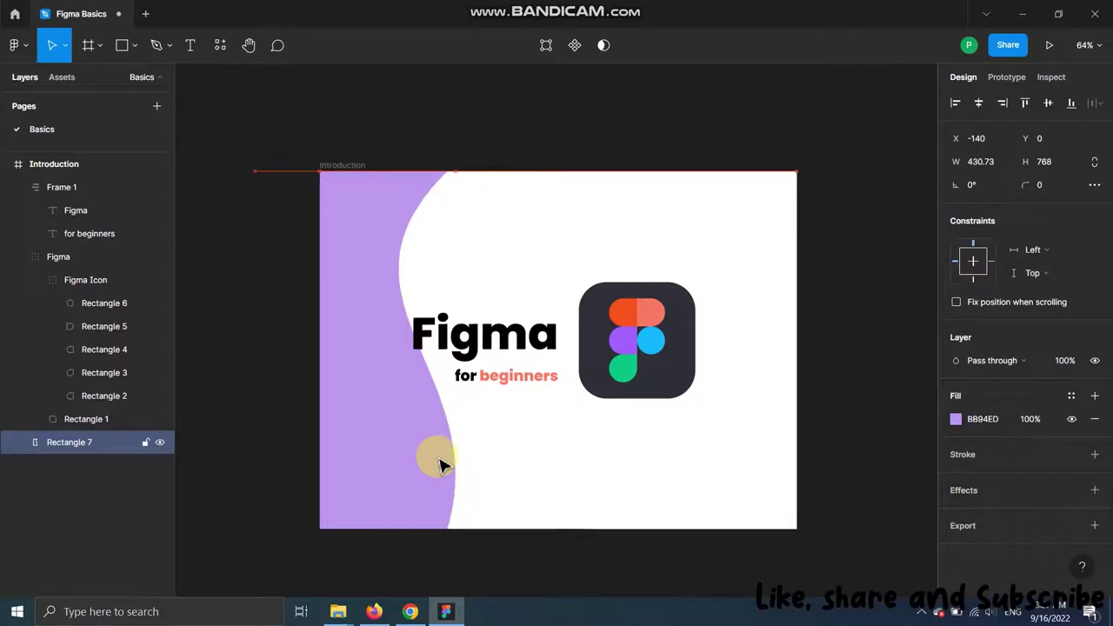
key(shift+Left)
key(shift+Left)
key(shift+Left)
key(shift+Left)
key(shift+Left)
key(shift+Left)
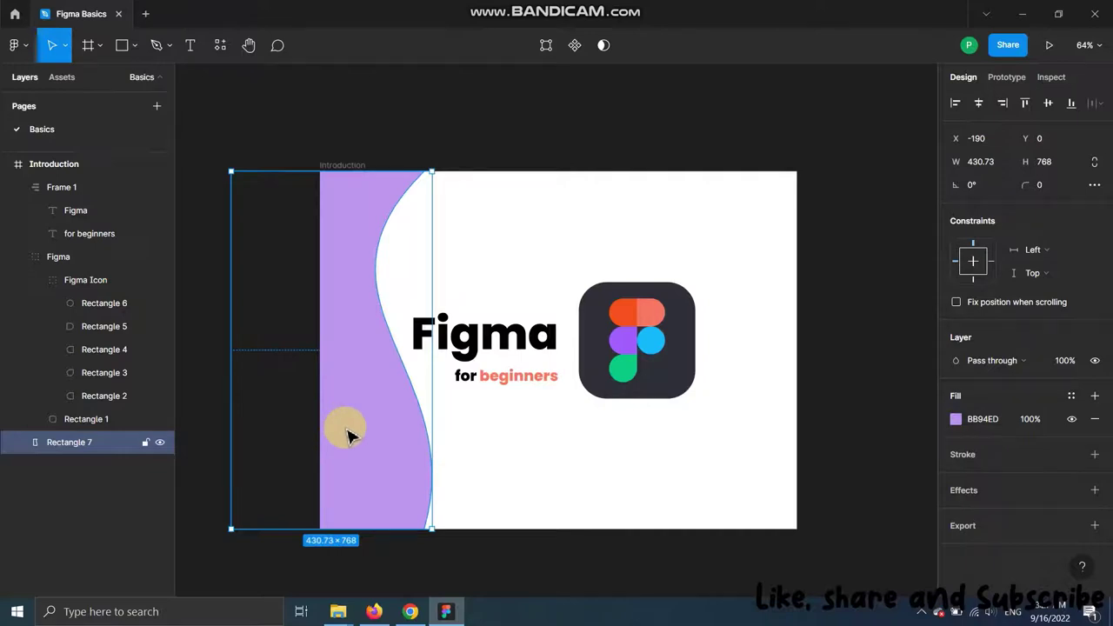
key(alt+d)
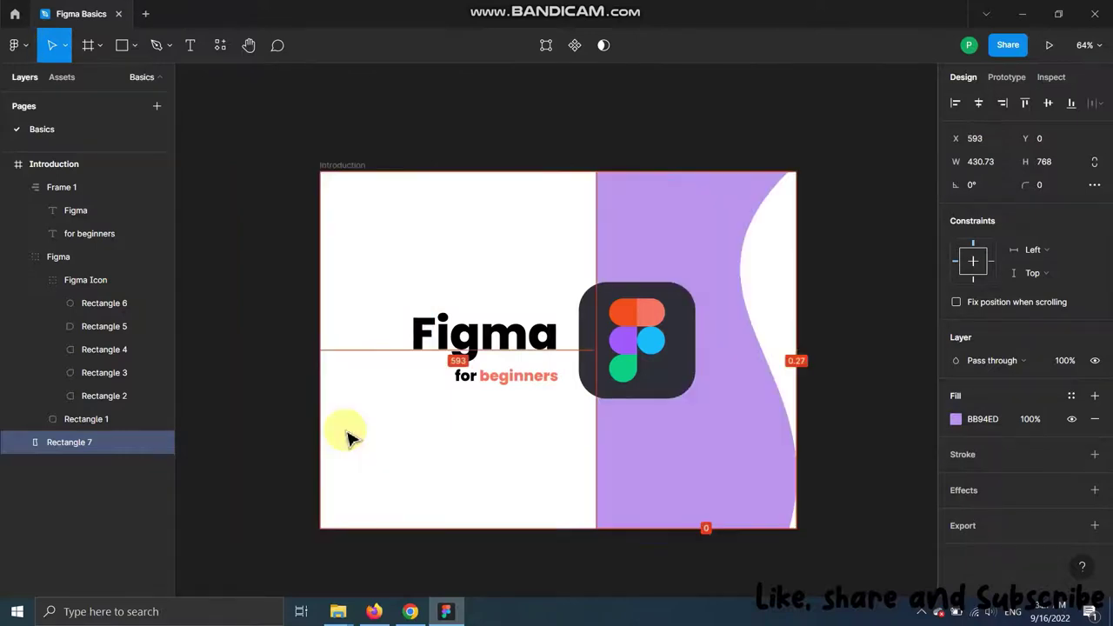
Flip the purple panel horizontally so the wave faces the title.
right_click(644, 457)
click(669, 559)
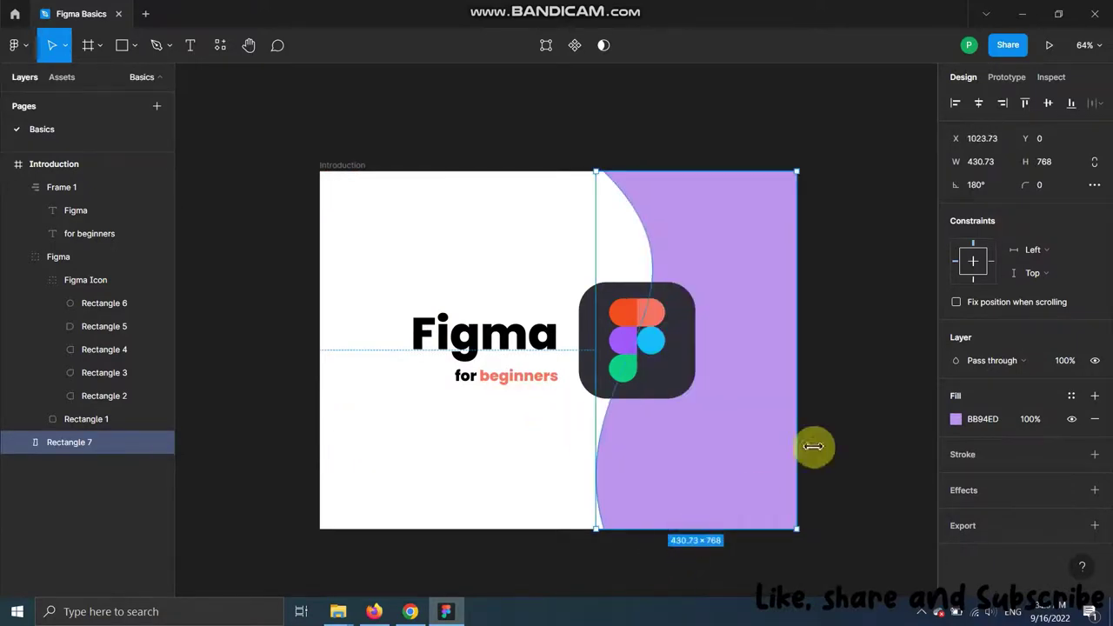
click(859, 407)
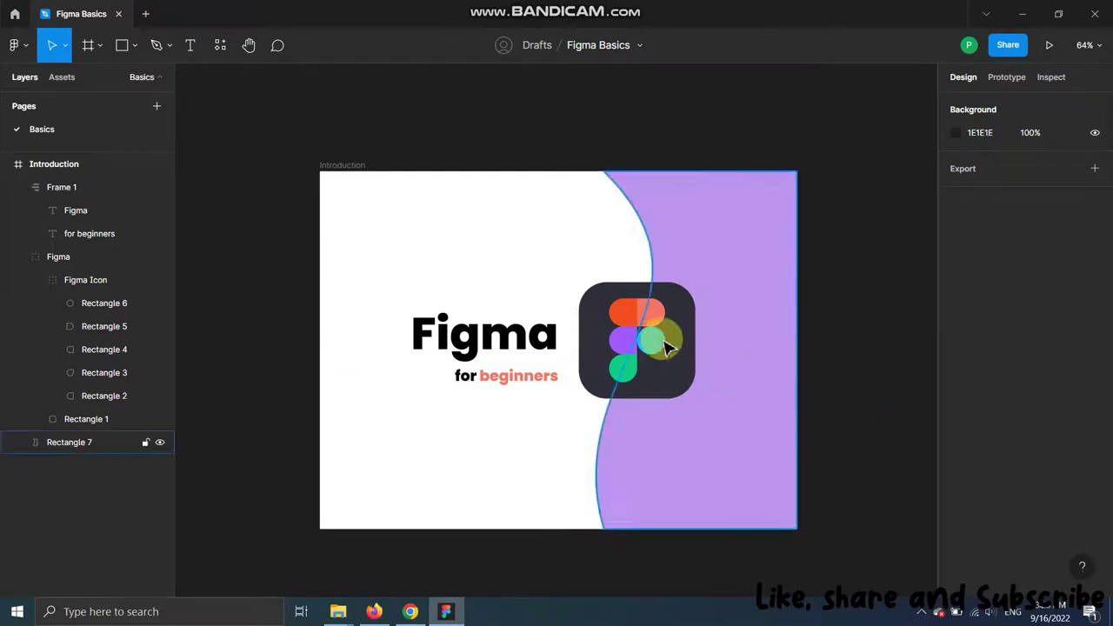
Nudge the Figma icon down to Y 259 and the title block to Y 293 so their centres align.
click(626, 334)
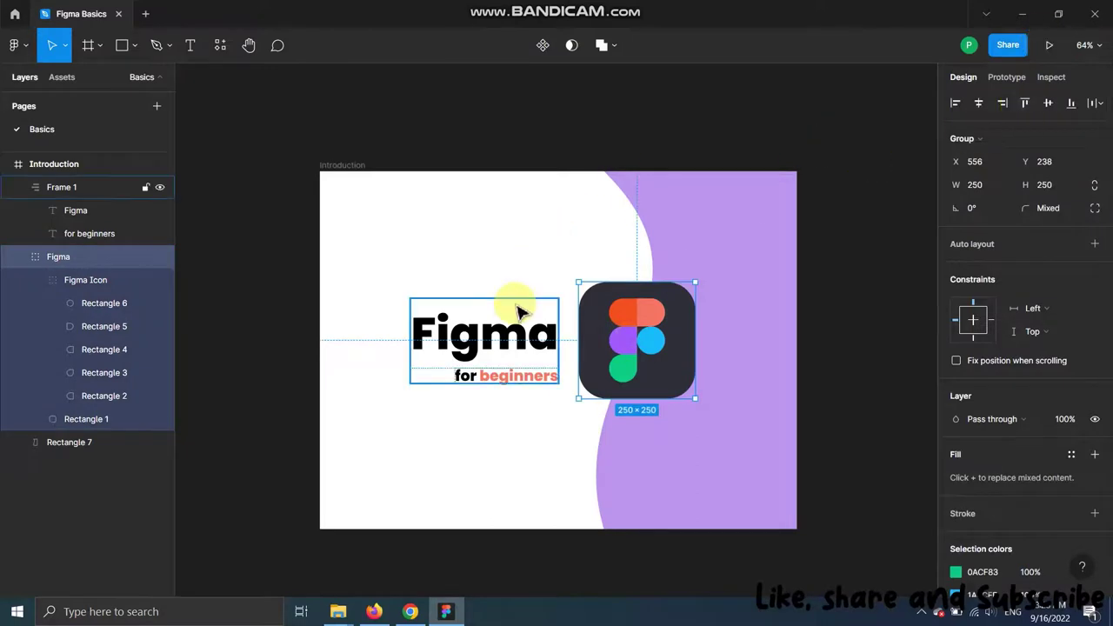
click(1047, 102)
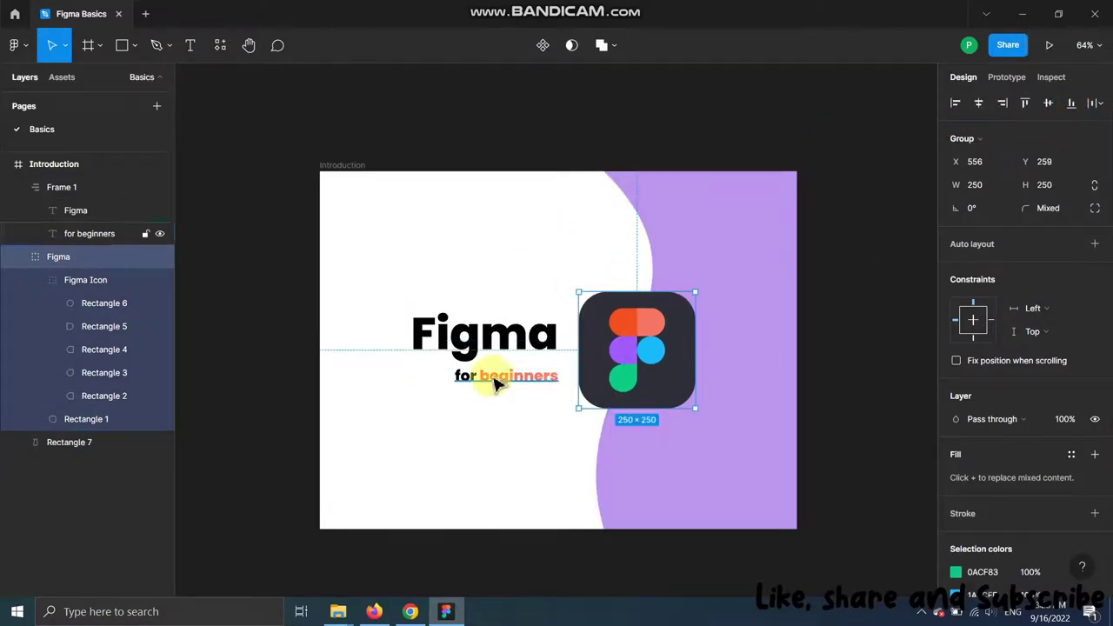
click(497, 383)
click(1047, 103)
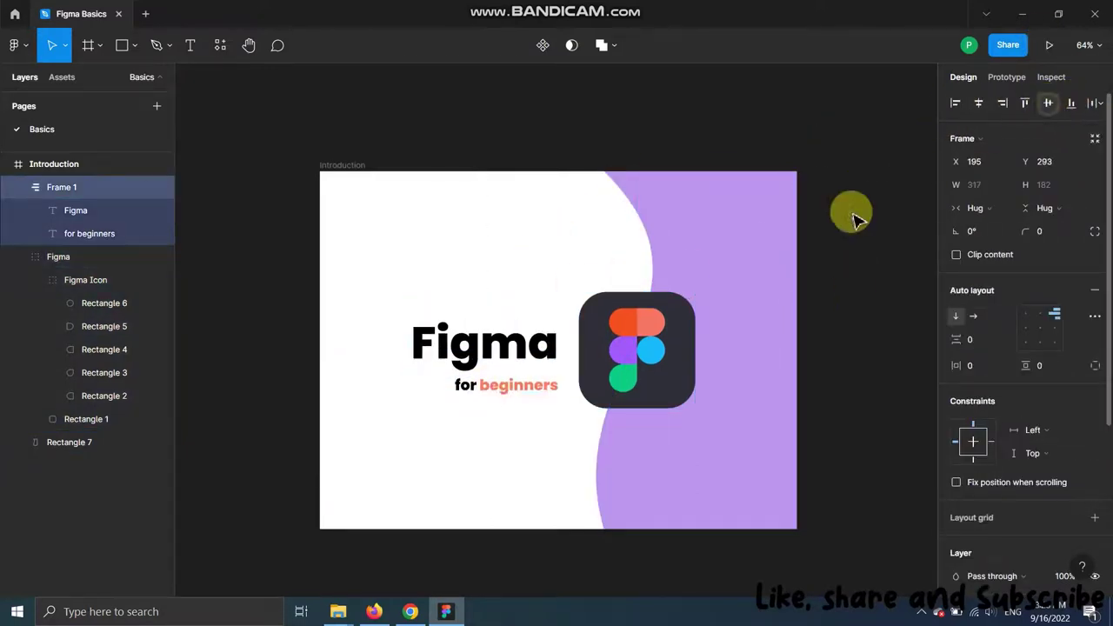
click(837, 300)
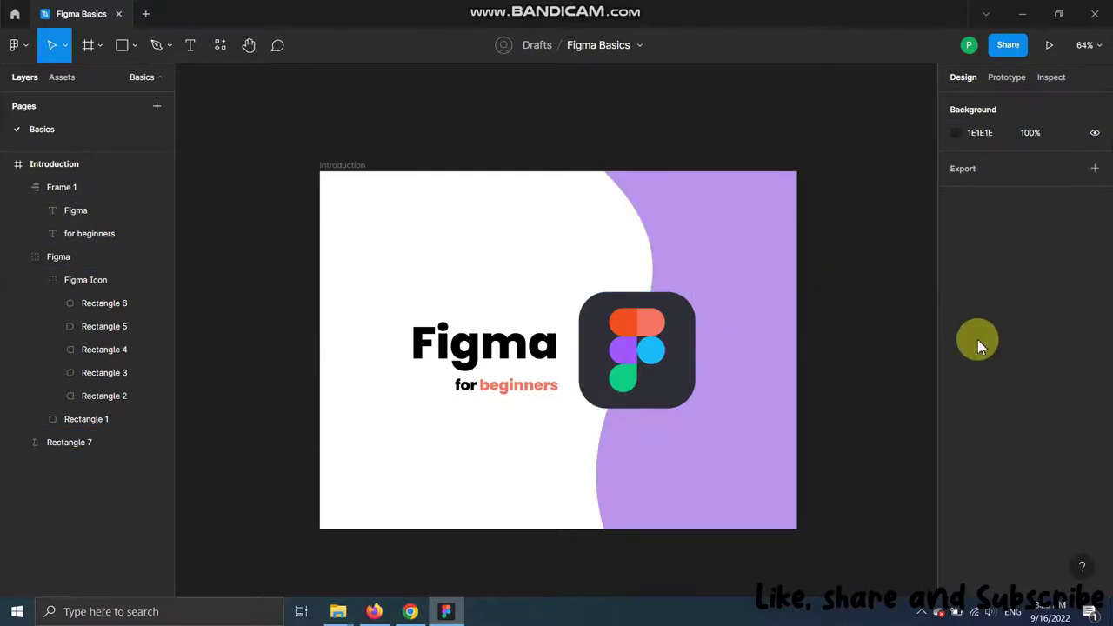
click(335, 167)
Set the Introduction frame as thumbnail, check it in the file browser, then reopen Figma Basics.
right_click(410, 252)
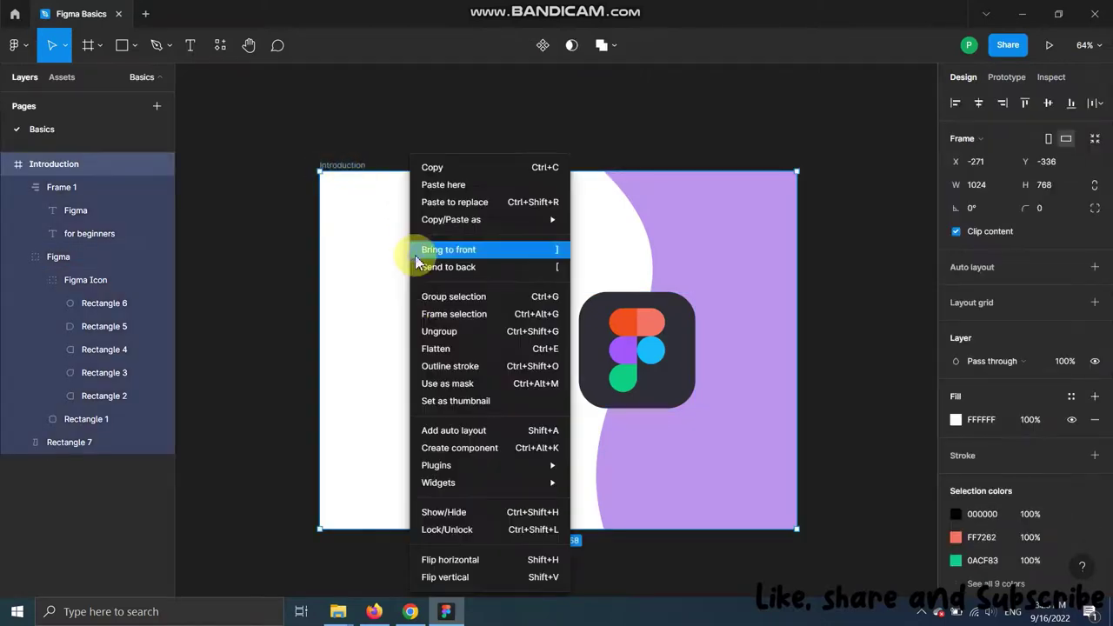
click(437, 403)
click(252, 121)
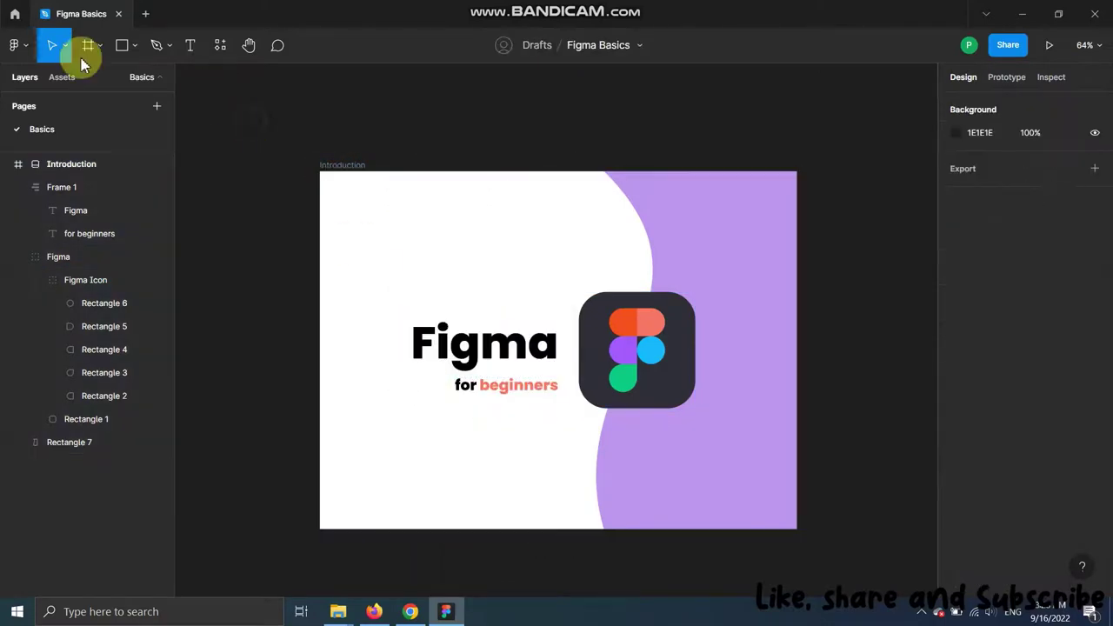
click(10, 13)
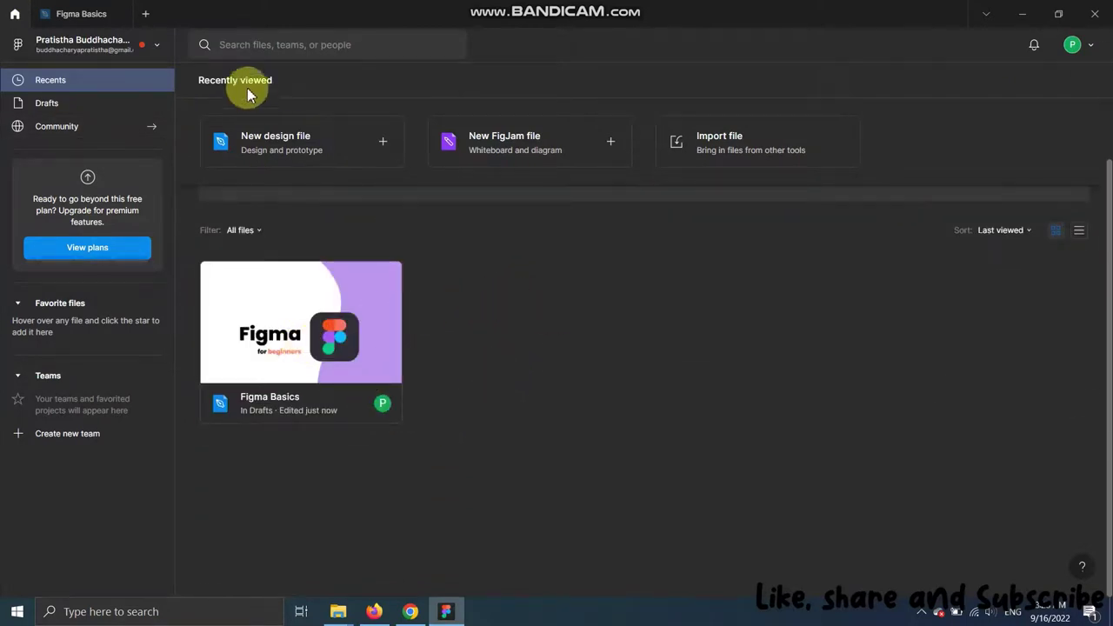
click(70, 19)
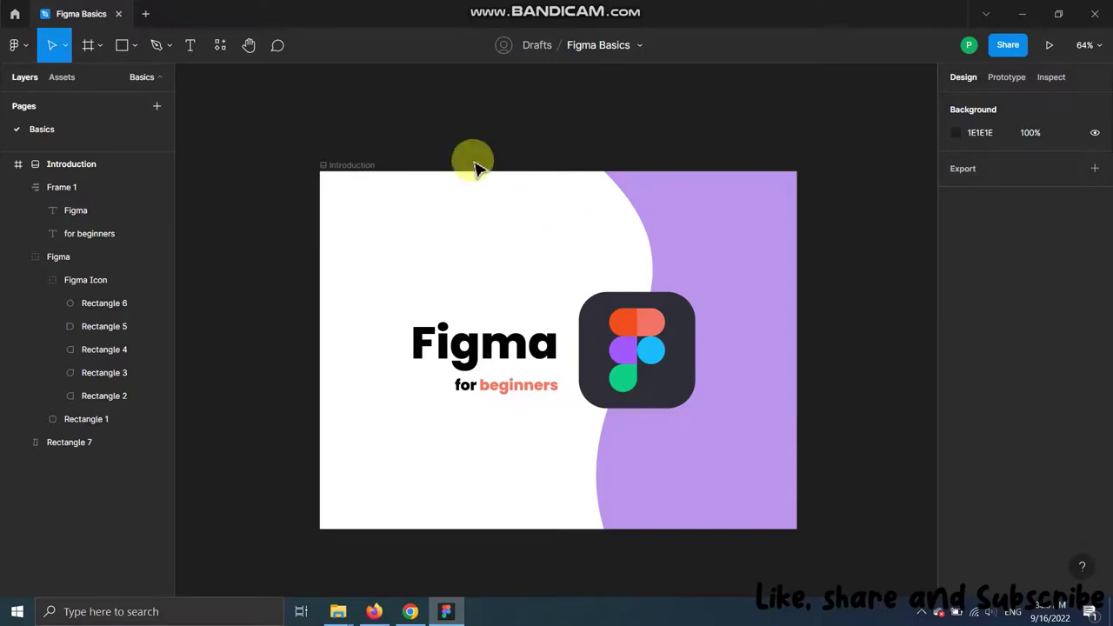
Add an empty text layer at X 224, Y 156 above the Figma title.
click(185, 53)
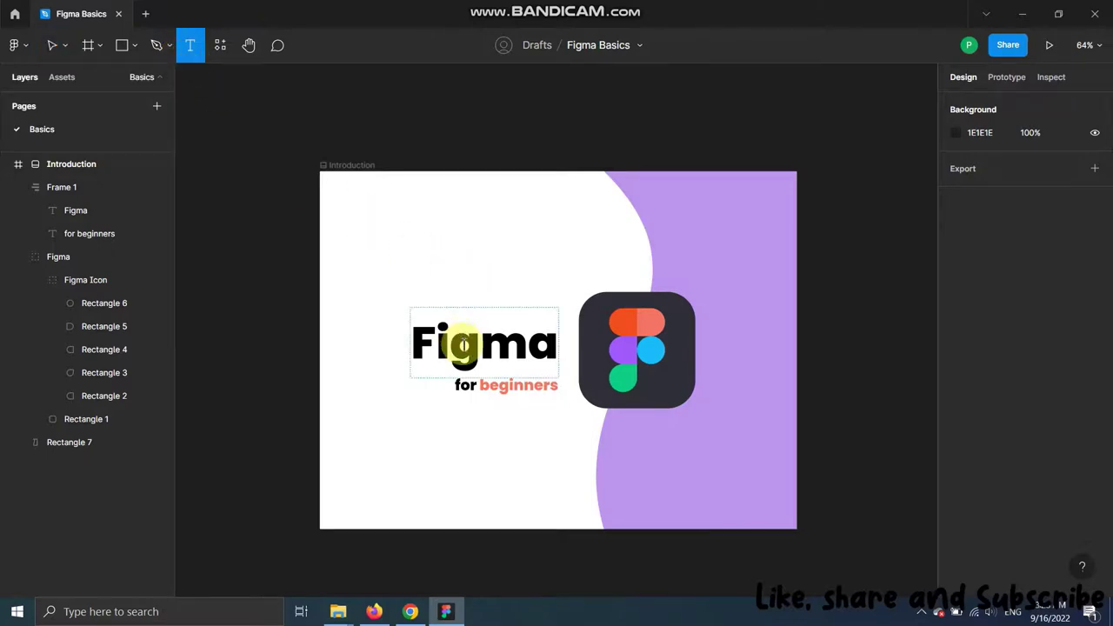
click(424, 243)
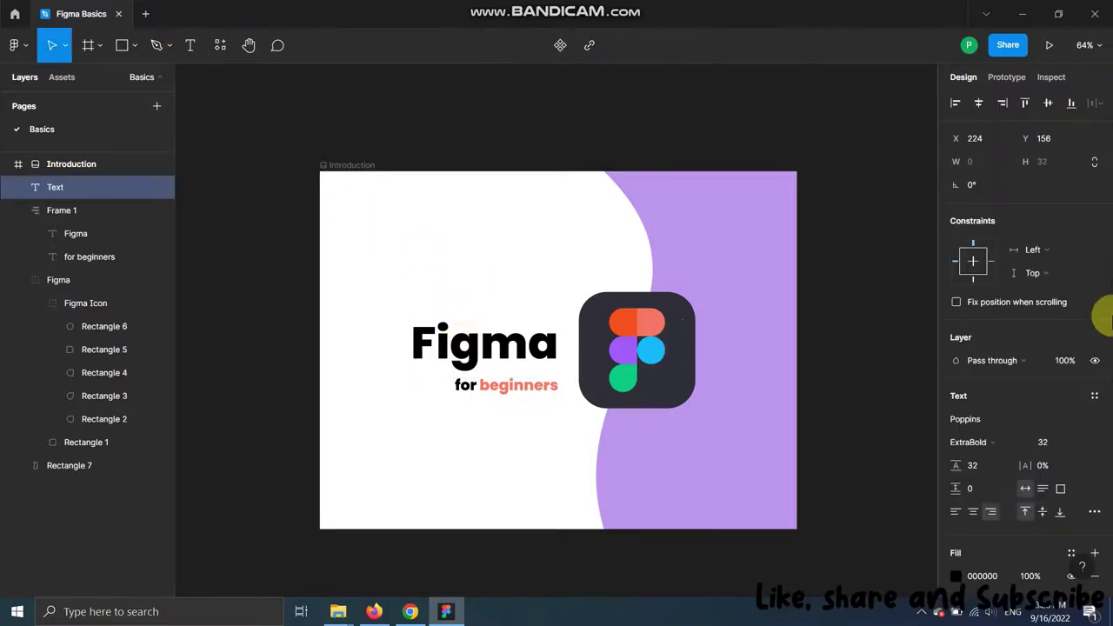
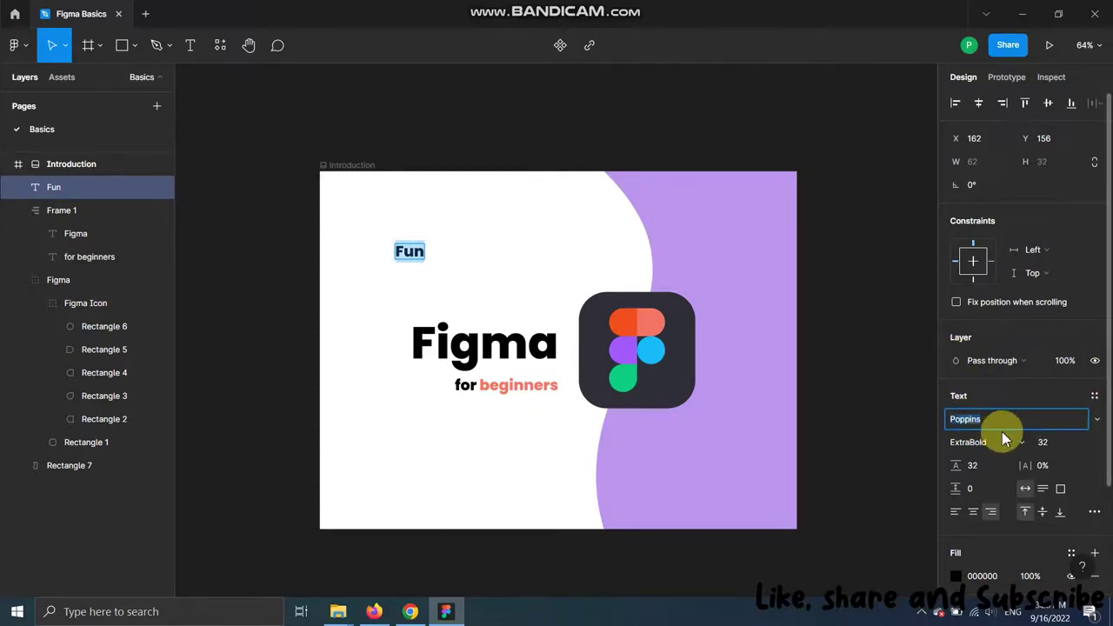
Set the Fun text to Script MT Bold with size 200 and line height 200.
text(Sc)
text(ript MT Bold)
key(Return)
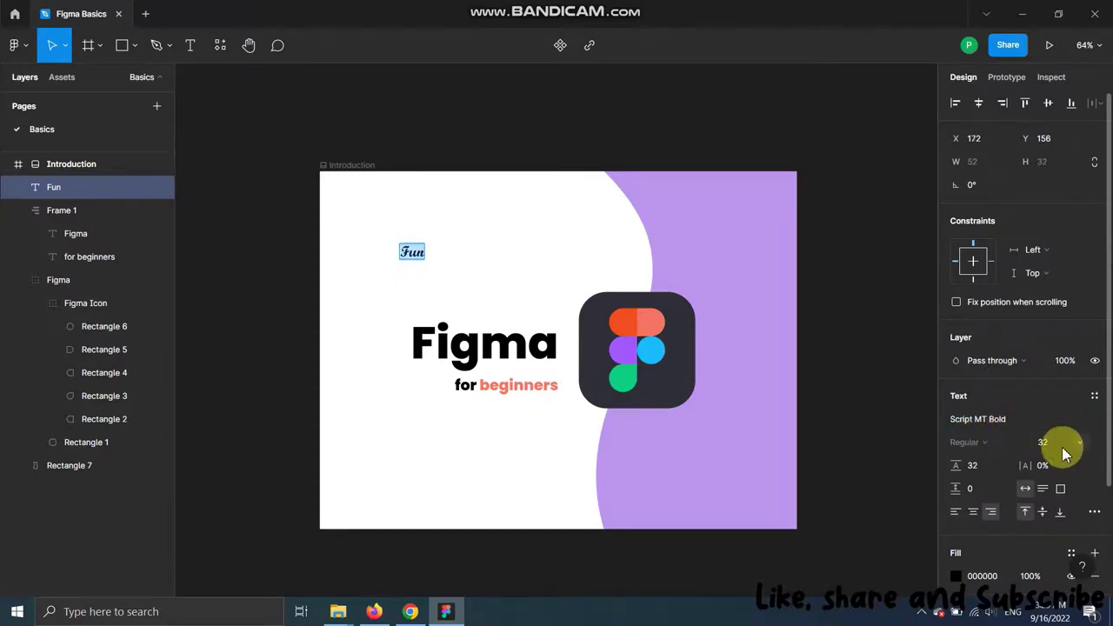
text(20)
key(Return)
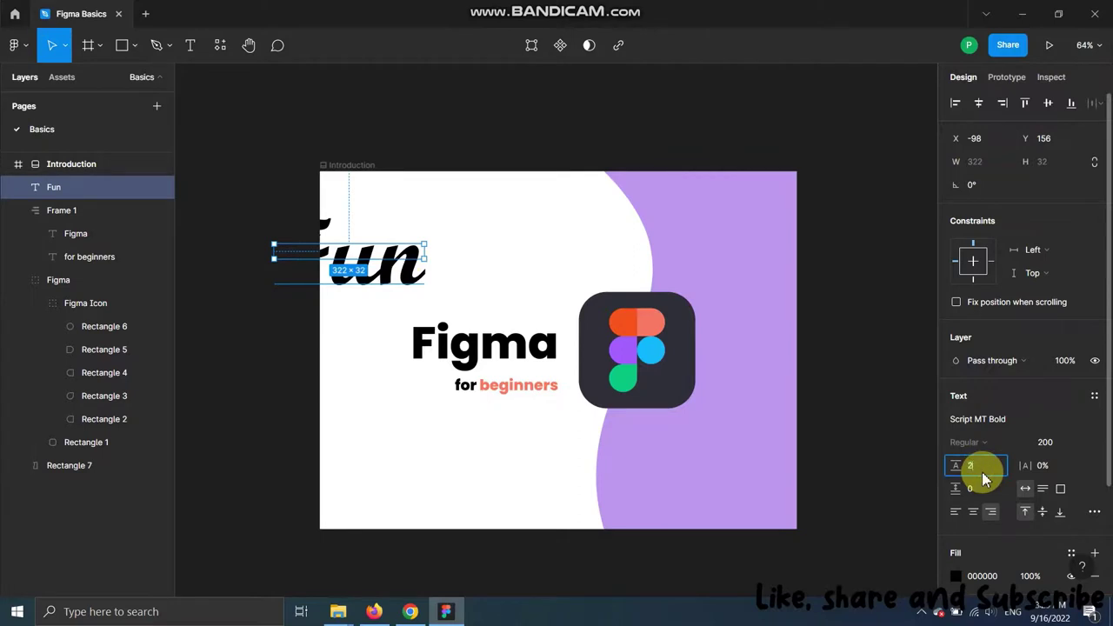
text(00)
key(Return)
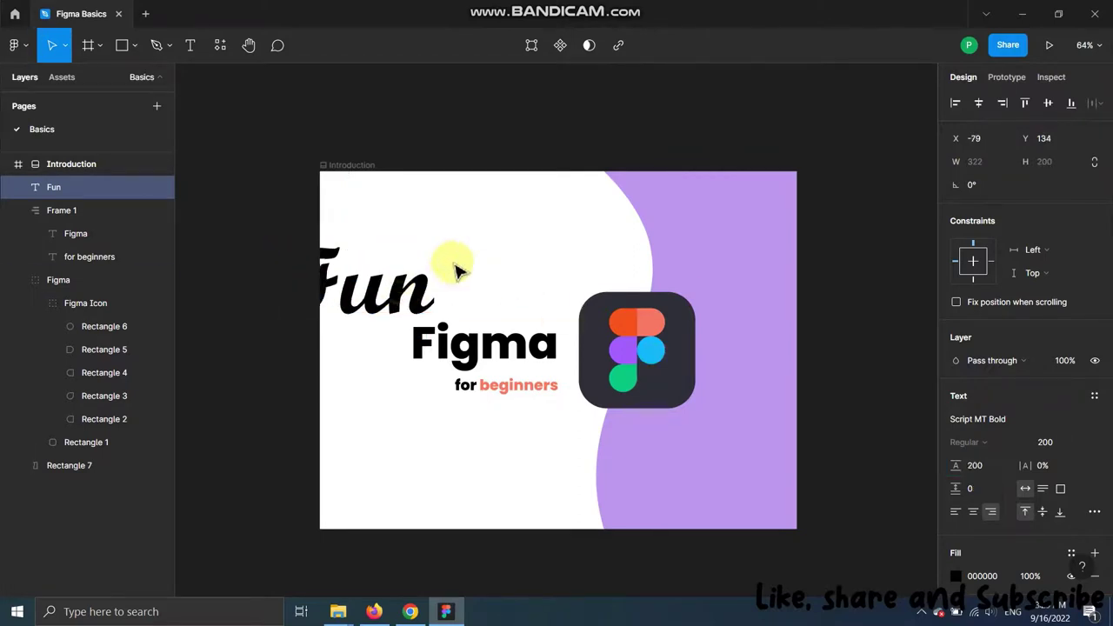
Retype the capital F of Fun and place the text just above the Figma title.
drag(458, 271, 500, 261)
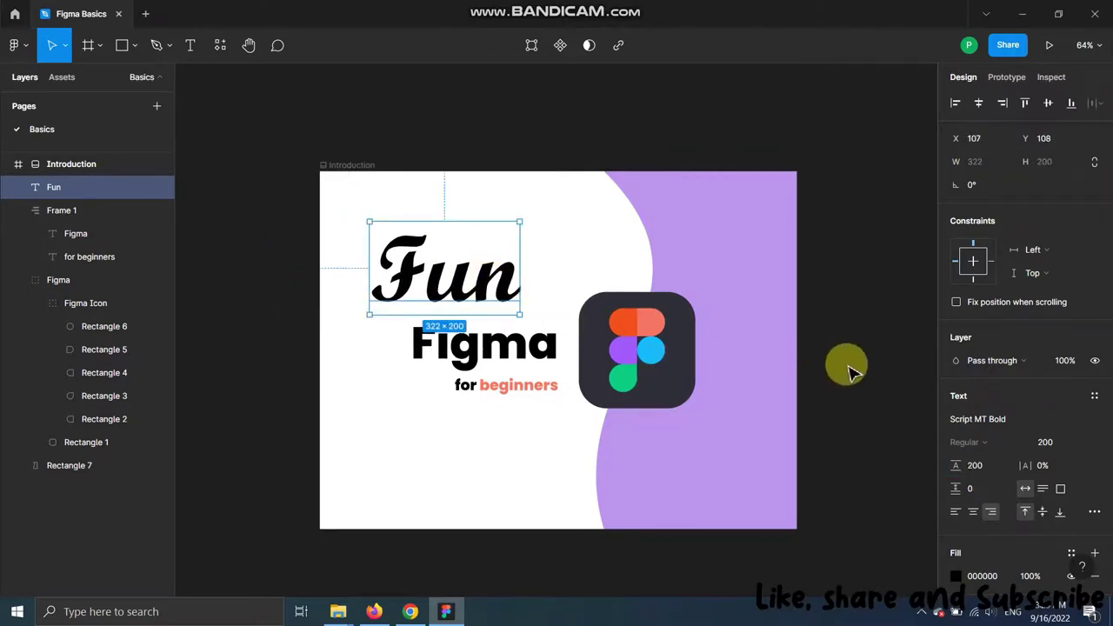
double_click(414, 275)
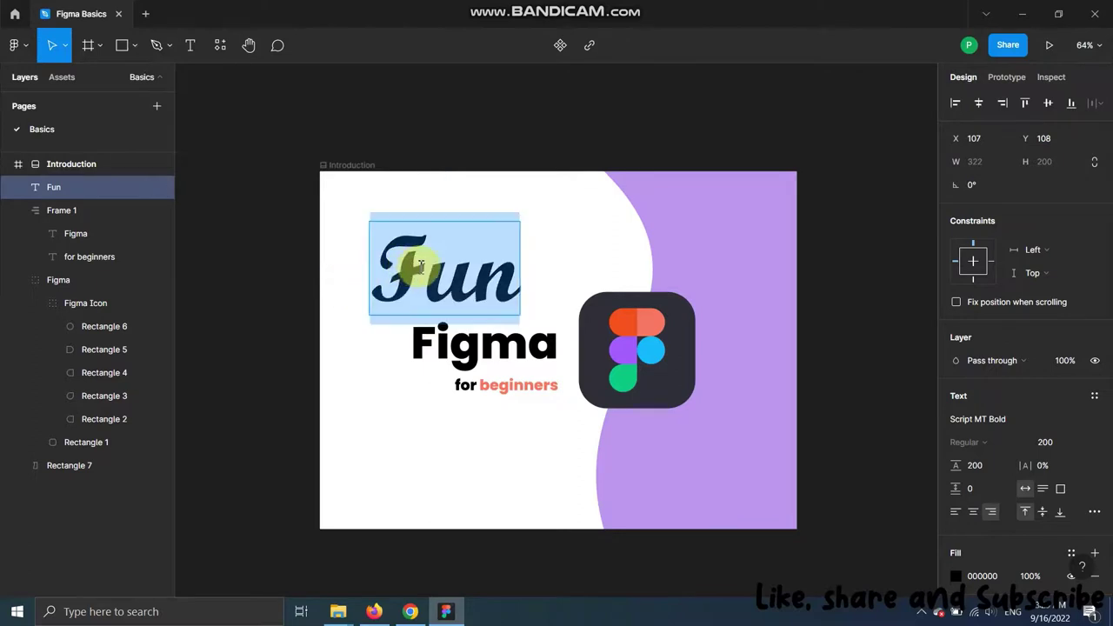
click(445, 272)
key(BackSpace)
text(f)
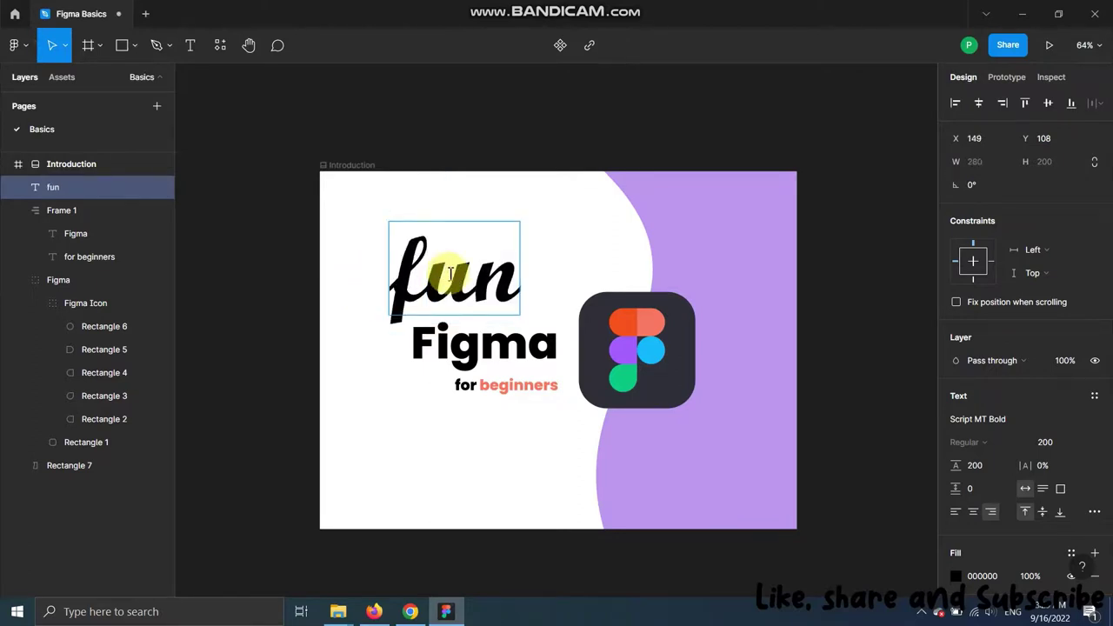
key(BackSpace)
text(F)
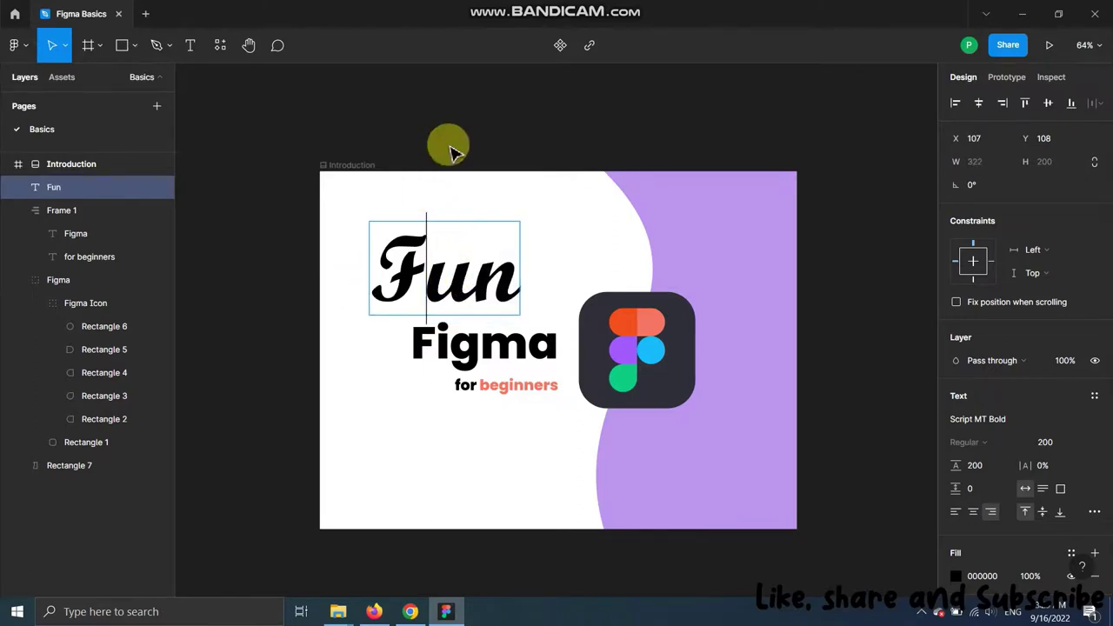
key(Escape)
drag(472, 252, 514, 287)
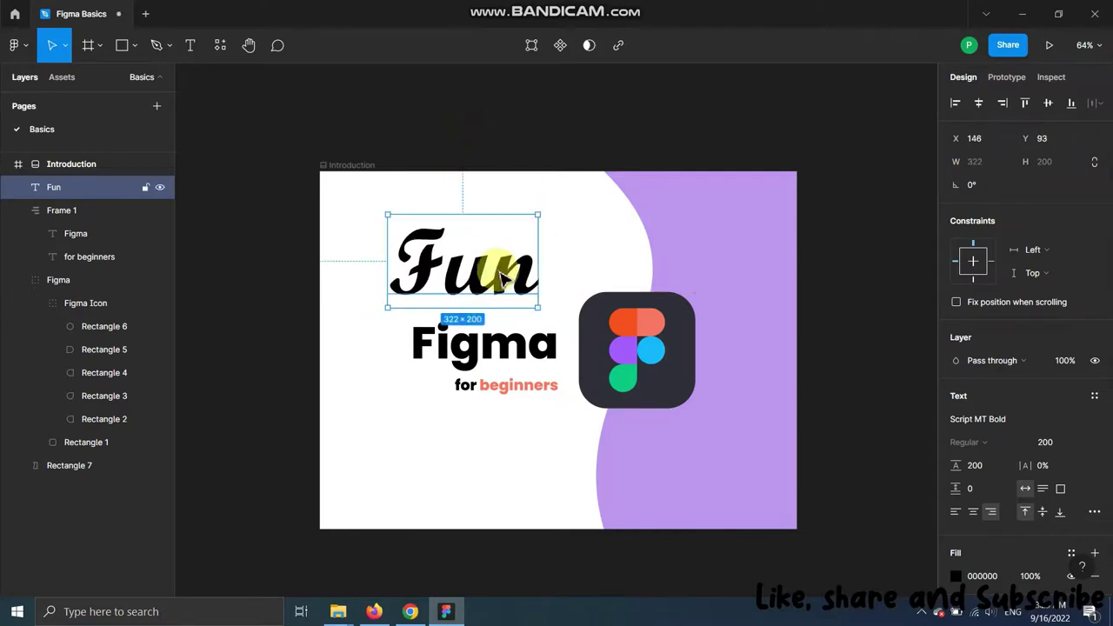
Fill the Fun text with the icon's blue 1ABCFE at 100% opacity.
scroll(998, 483, down, 3)
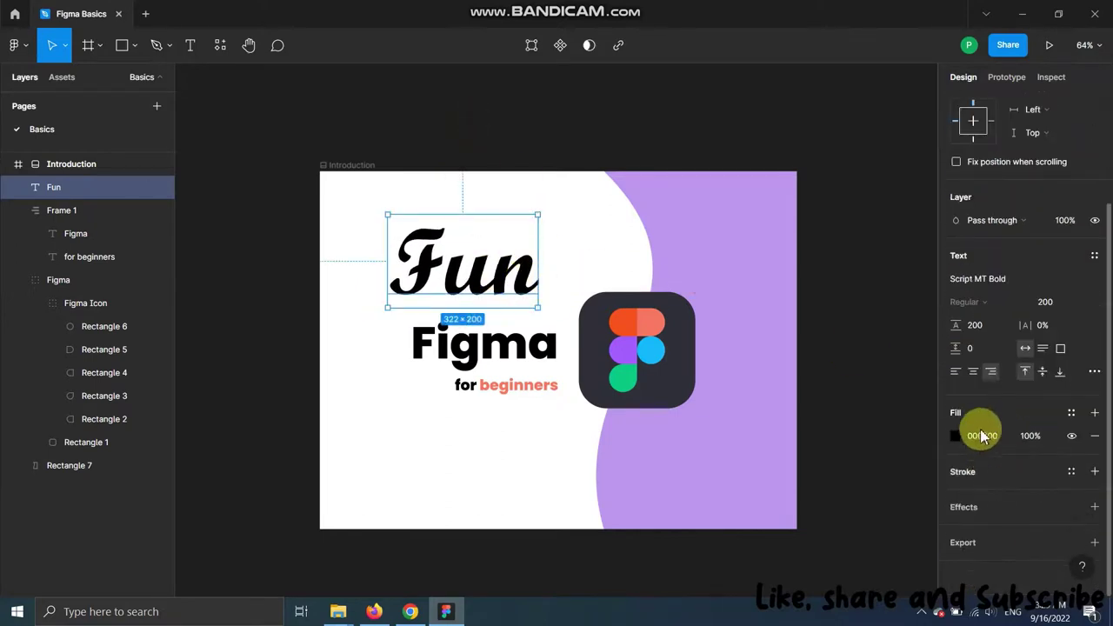
click(959, 436)
click(784, 434)
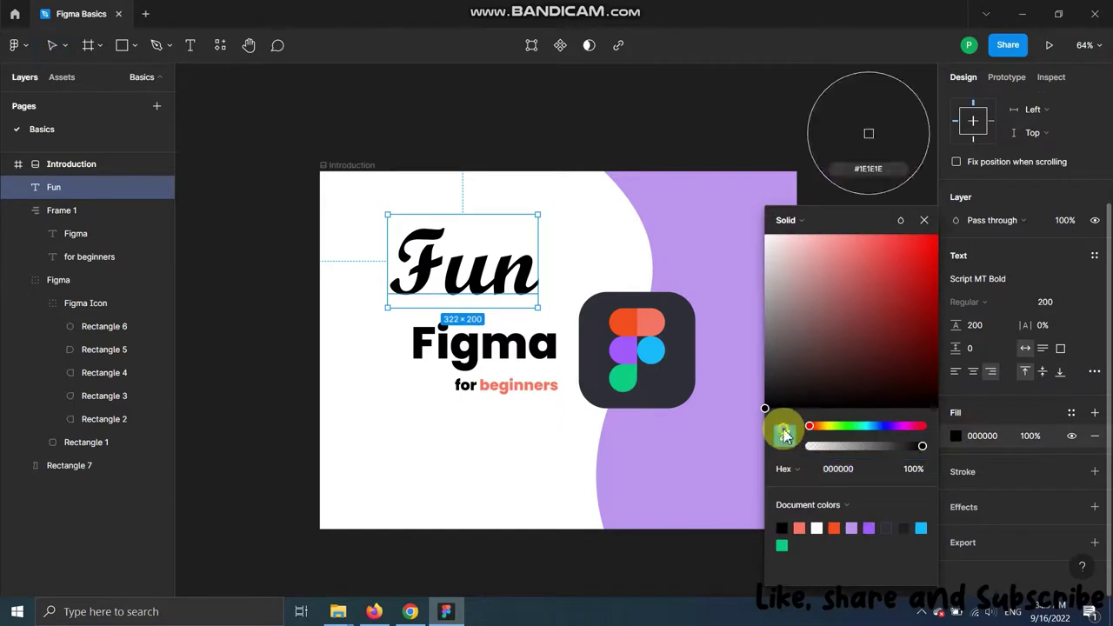
click(657, 354)
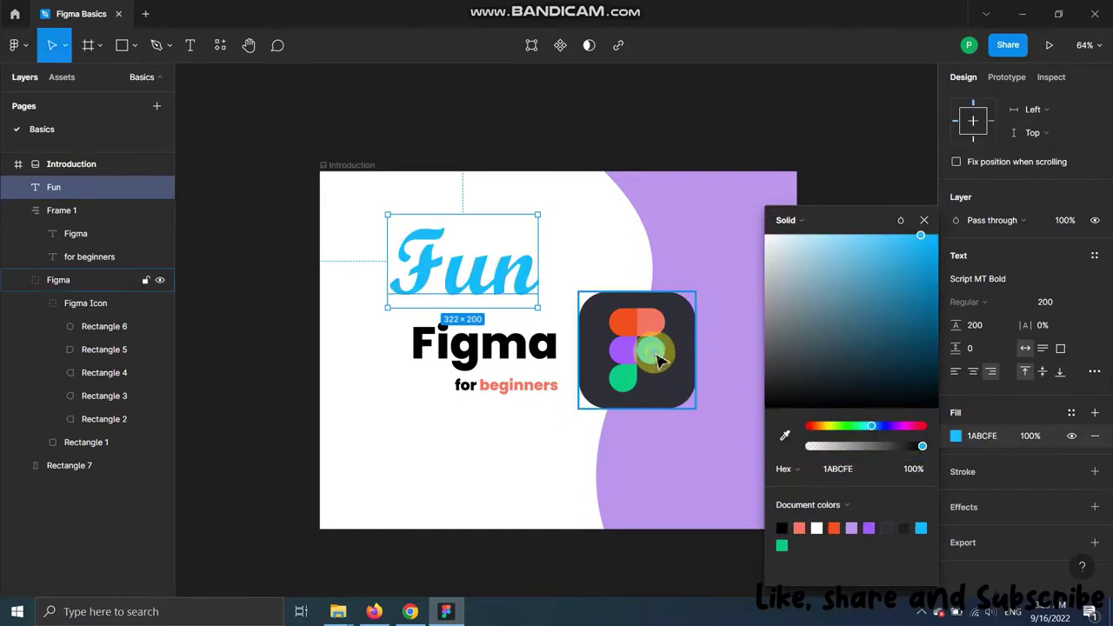
click(917, 472)
text(25)
key(Return)
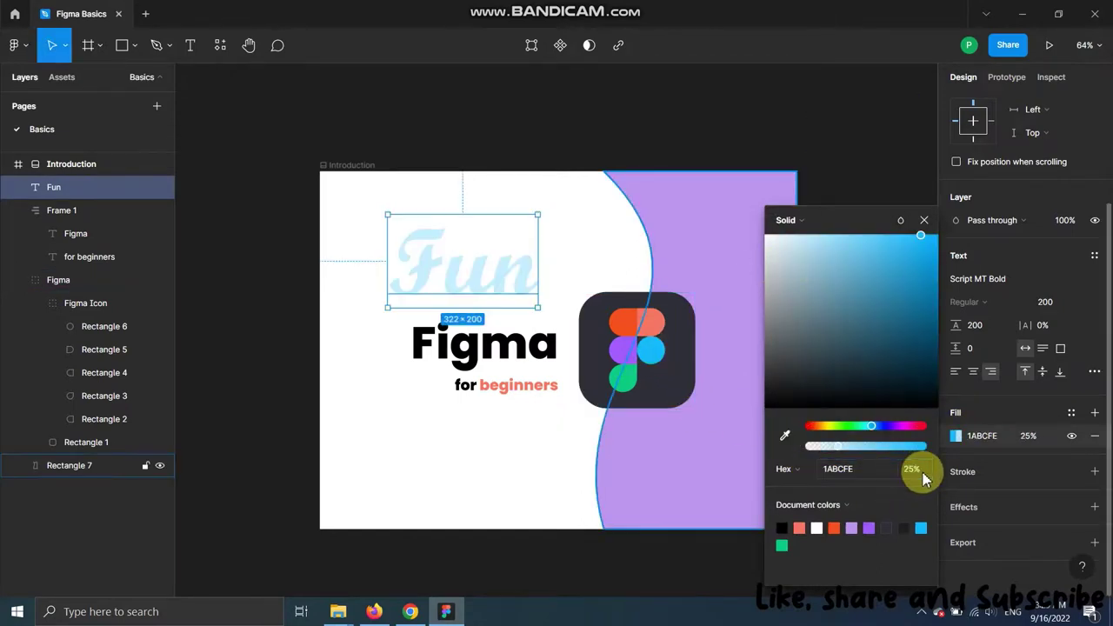
click(923, 472)
text(00)
key(Return)
click(923, 226)
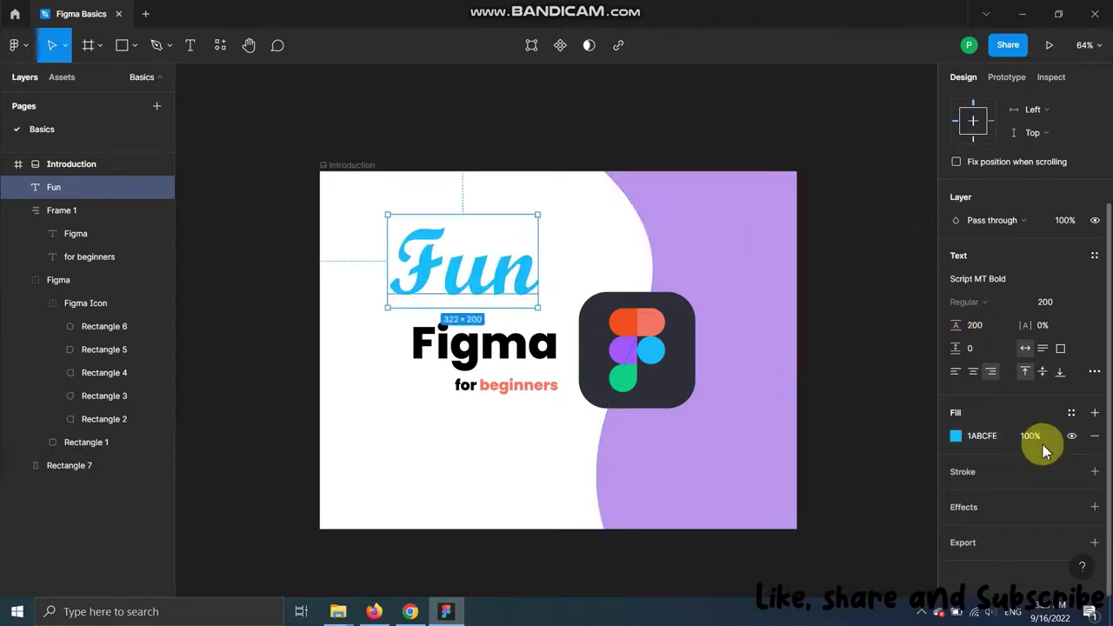
Add a stroke sampled from the icon's purple A259FF with weight 5.
click(1094, 472)
click(956, 495)
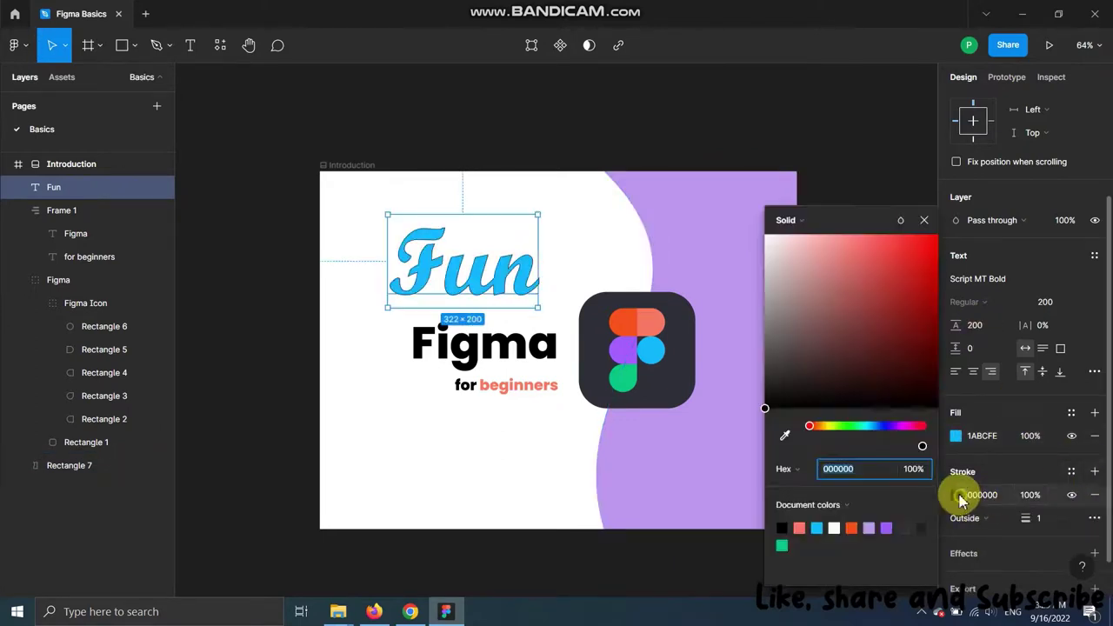
click(785, 434)
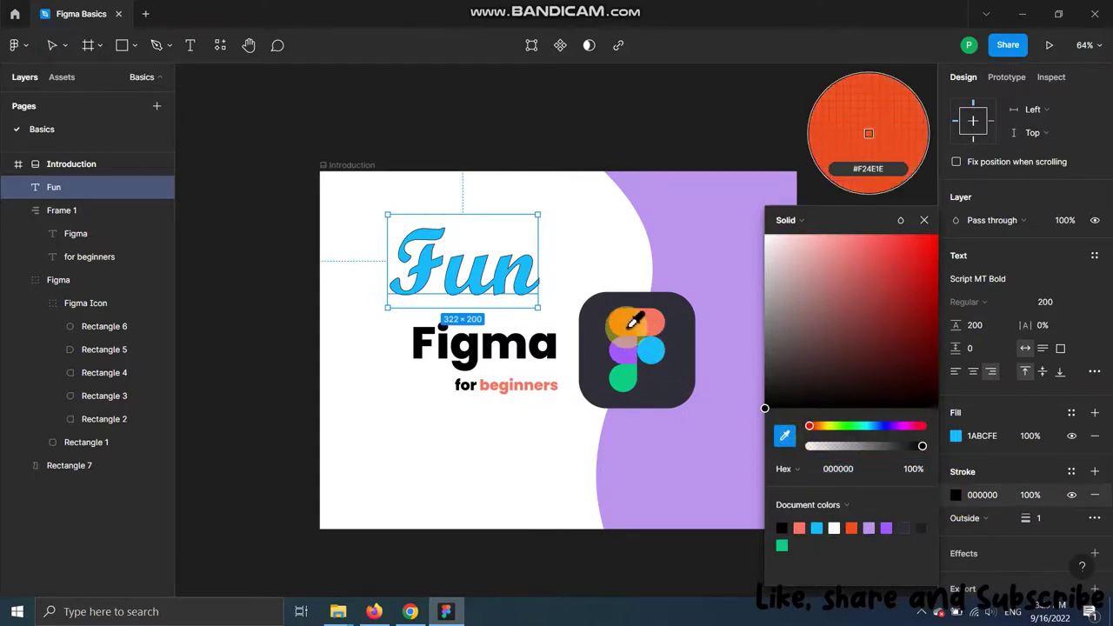
click(627, 378)
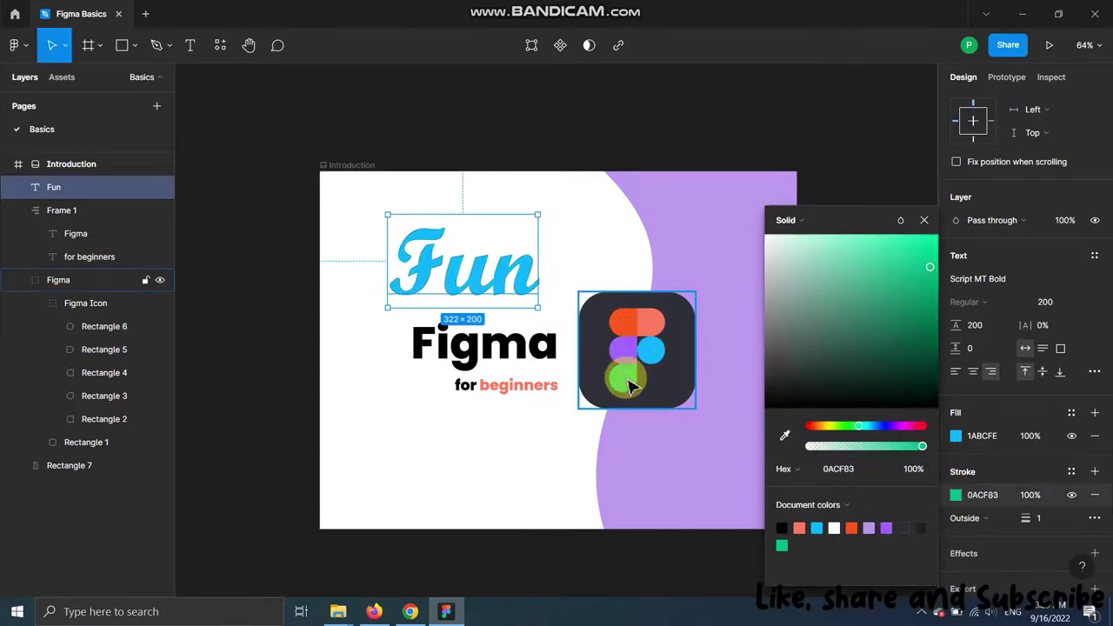
click(785, 435)
click(632, 357)
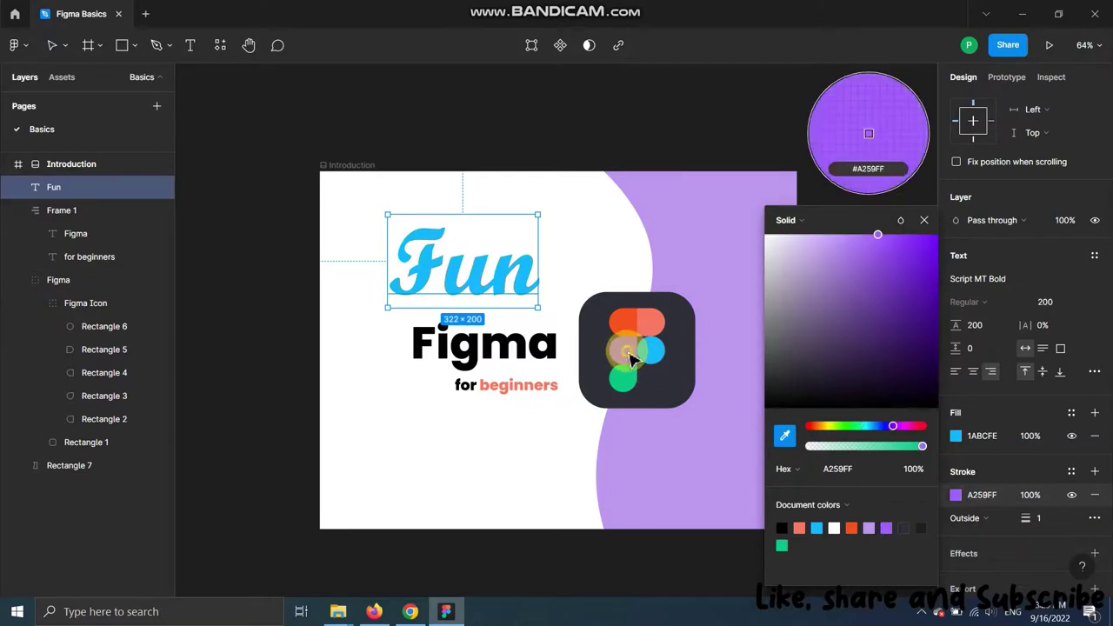
click(1034, 518)
text(50)
key(Return)
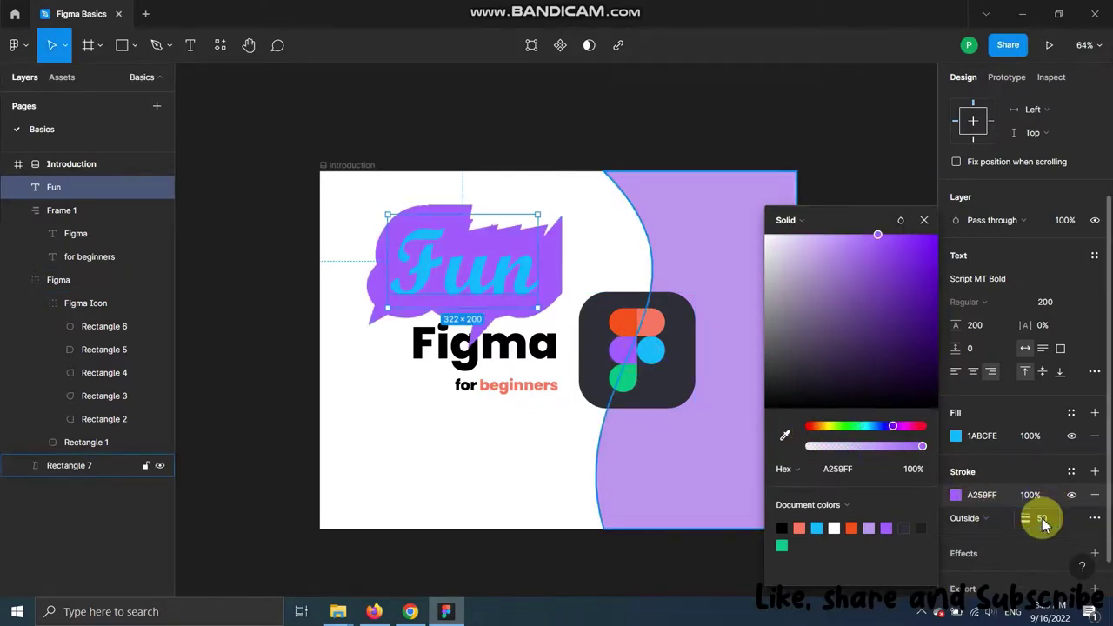
key(Return)
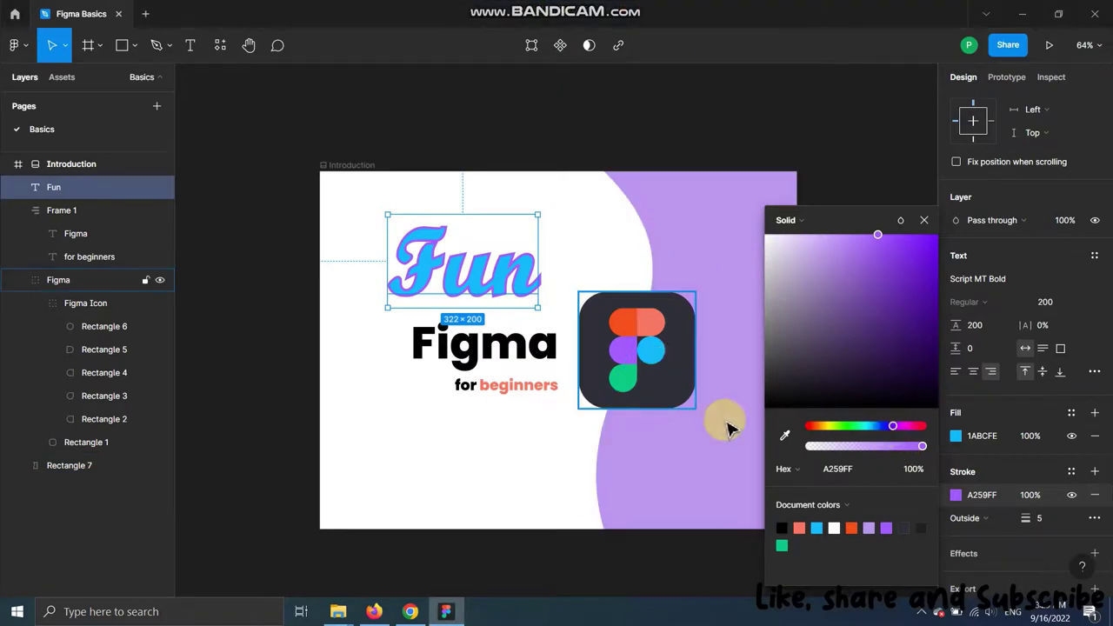
Try the icon's orange and red-orange as the stroke colour.
click(783, 436)
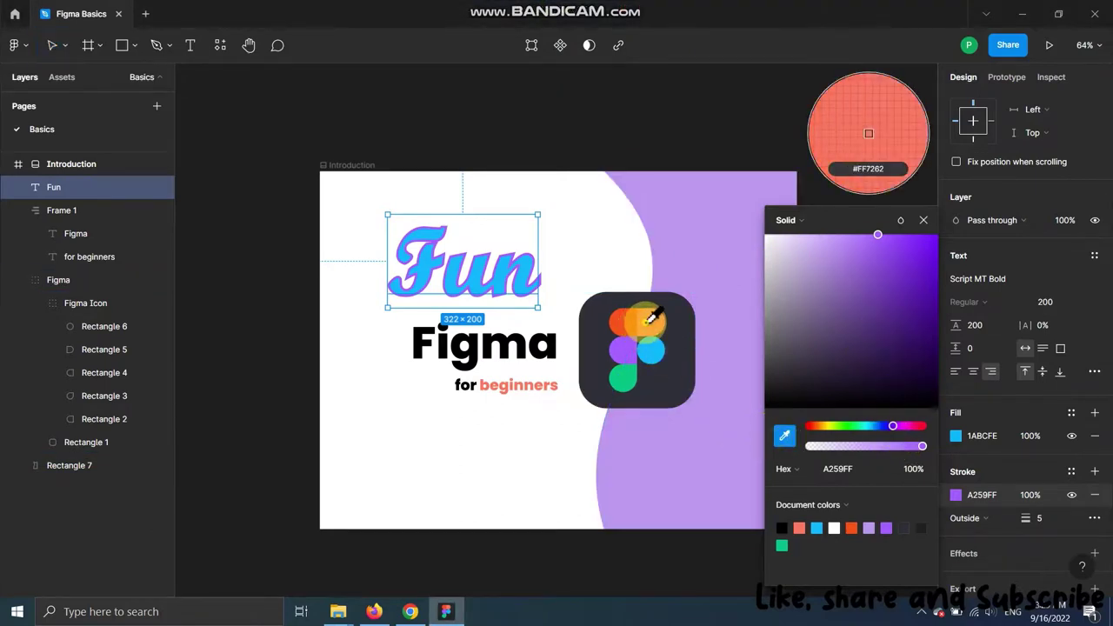
click(652, 327)
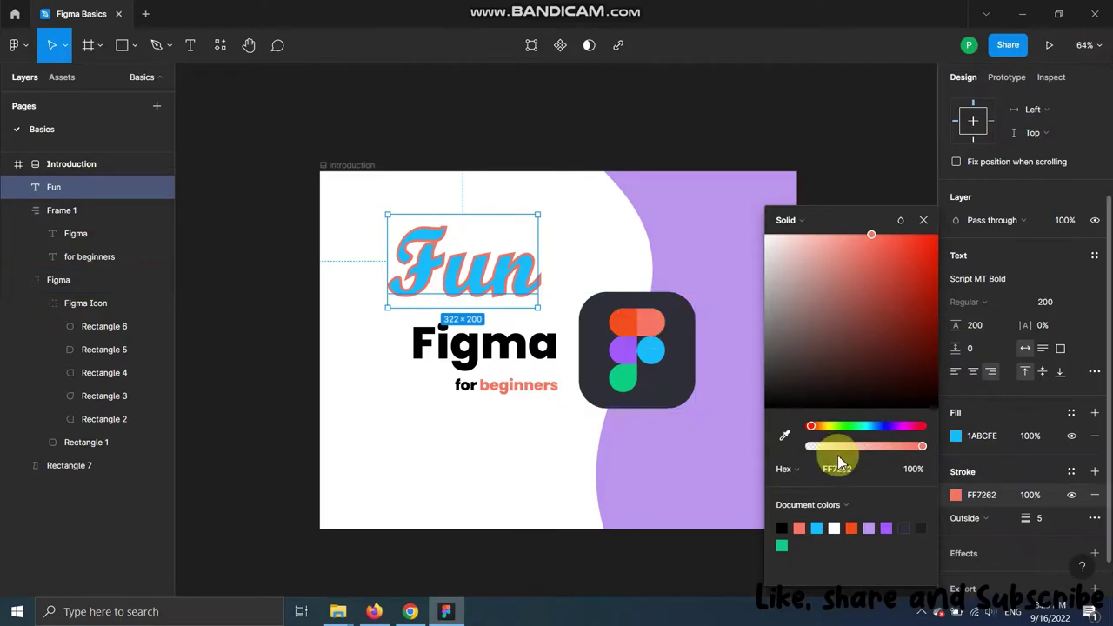
click(784, 435)
click(621, 326)
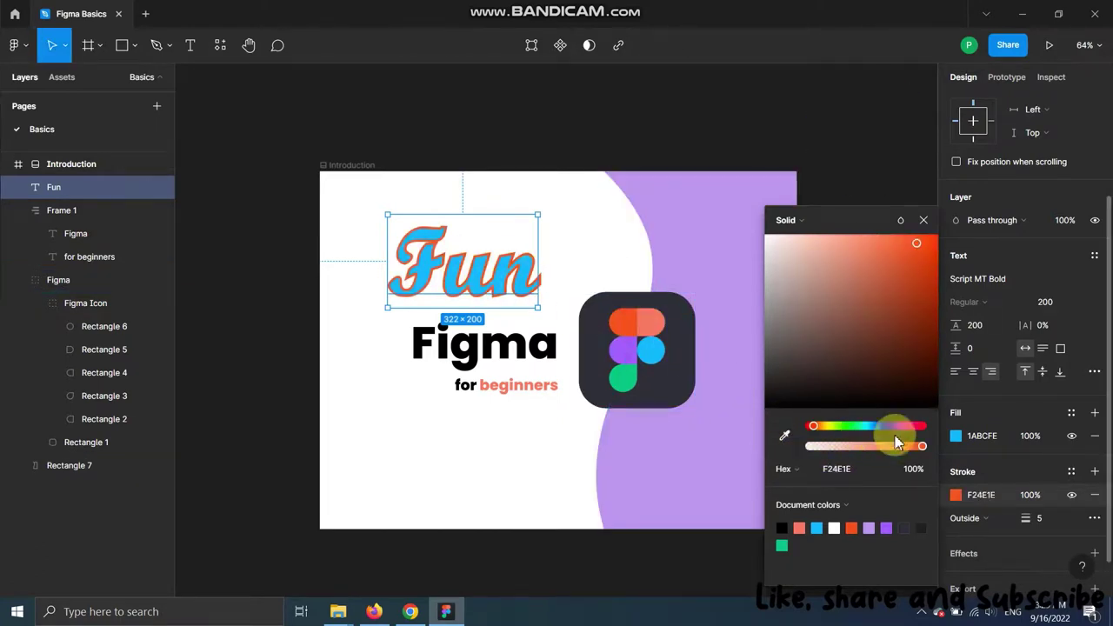
Try the icon's purple, blue and green as the fill, settling on blue.
click(955, 436)
click(783, 435)
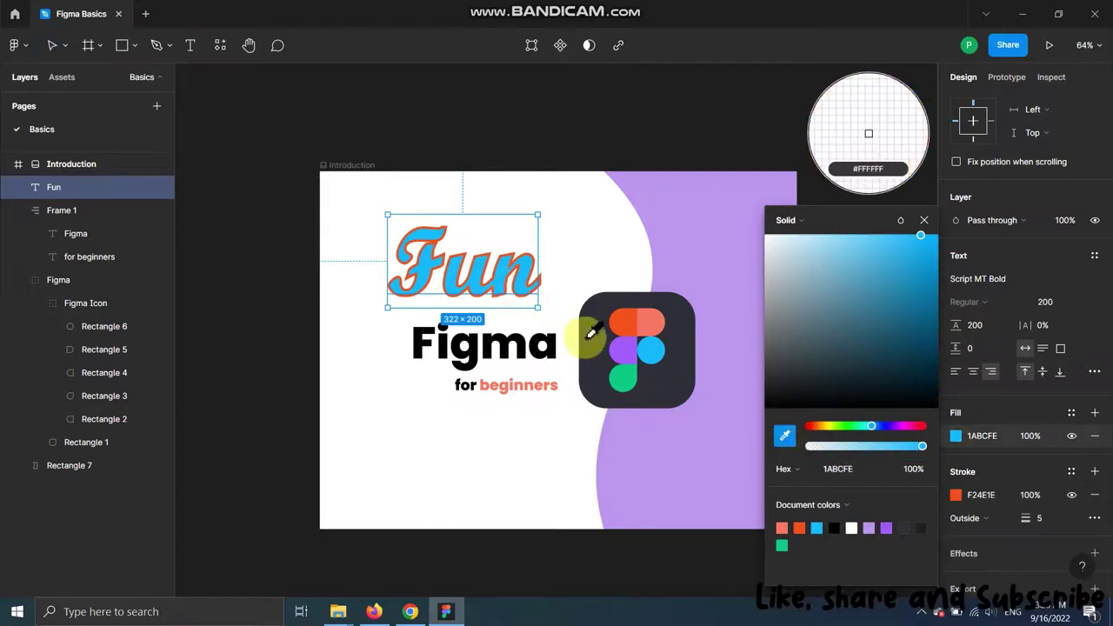
click(622, 350)
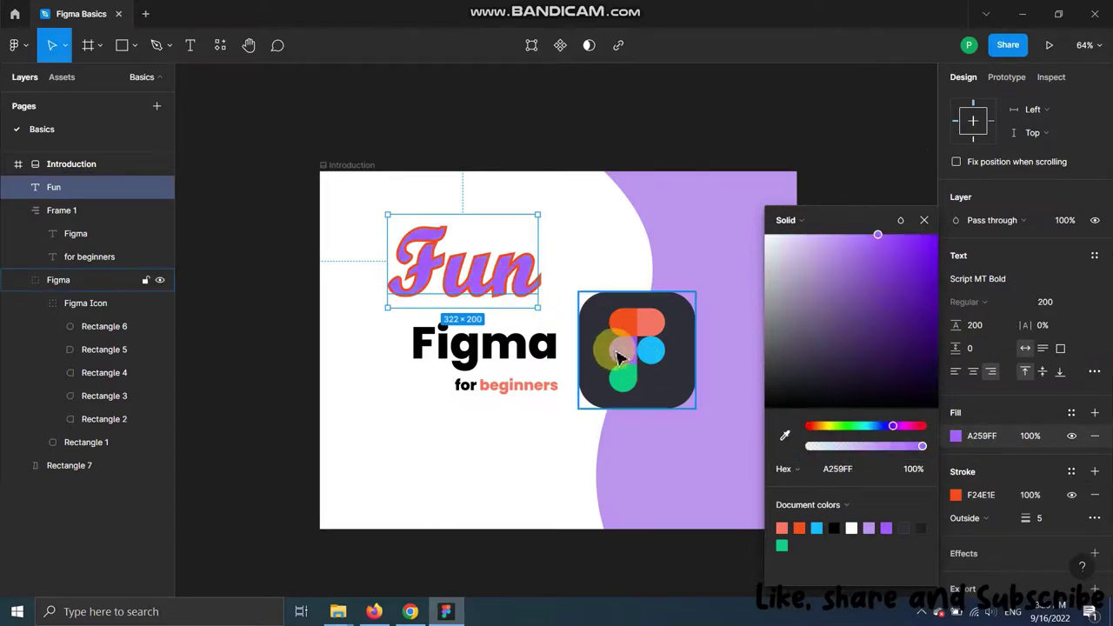
click(785, 438)
click(651, 351)
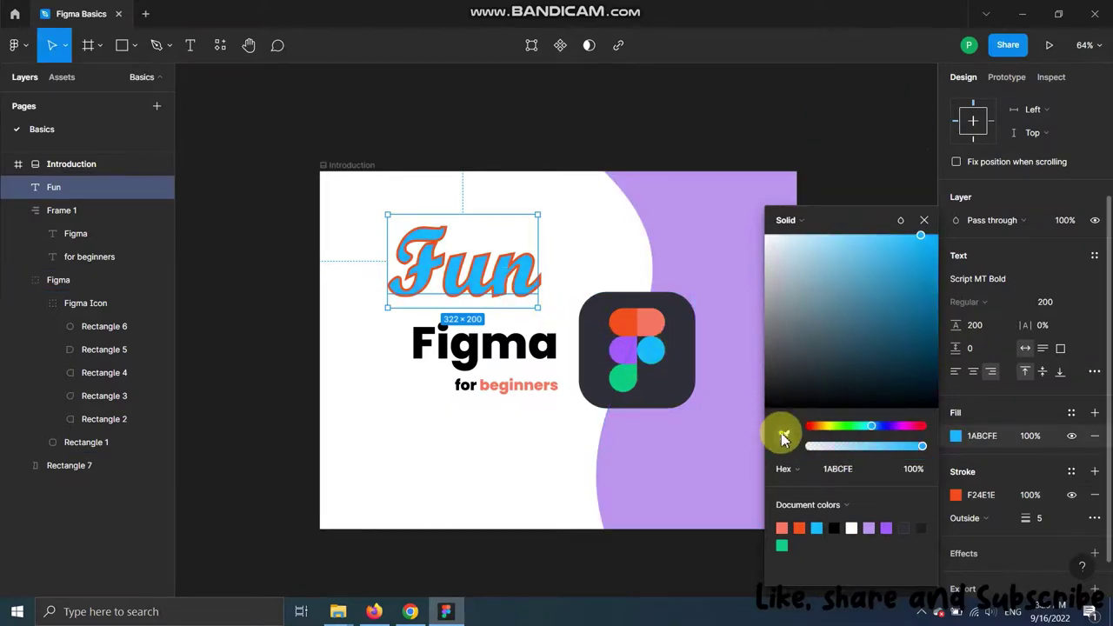
click(783, 436)
click(624, 383)
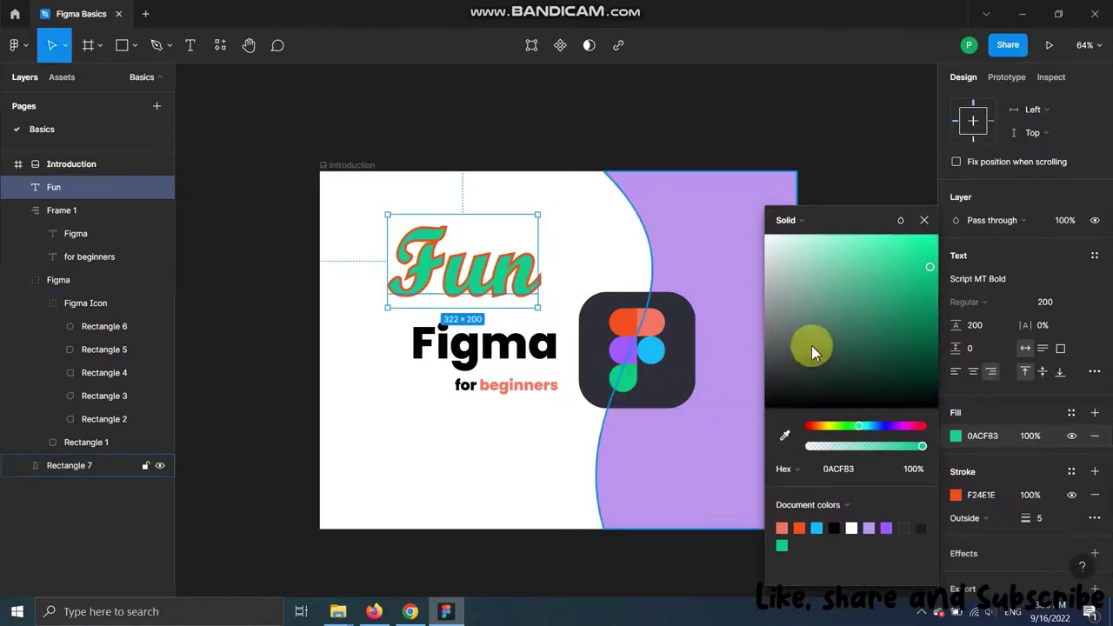
click(788, 432)
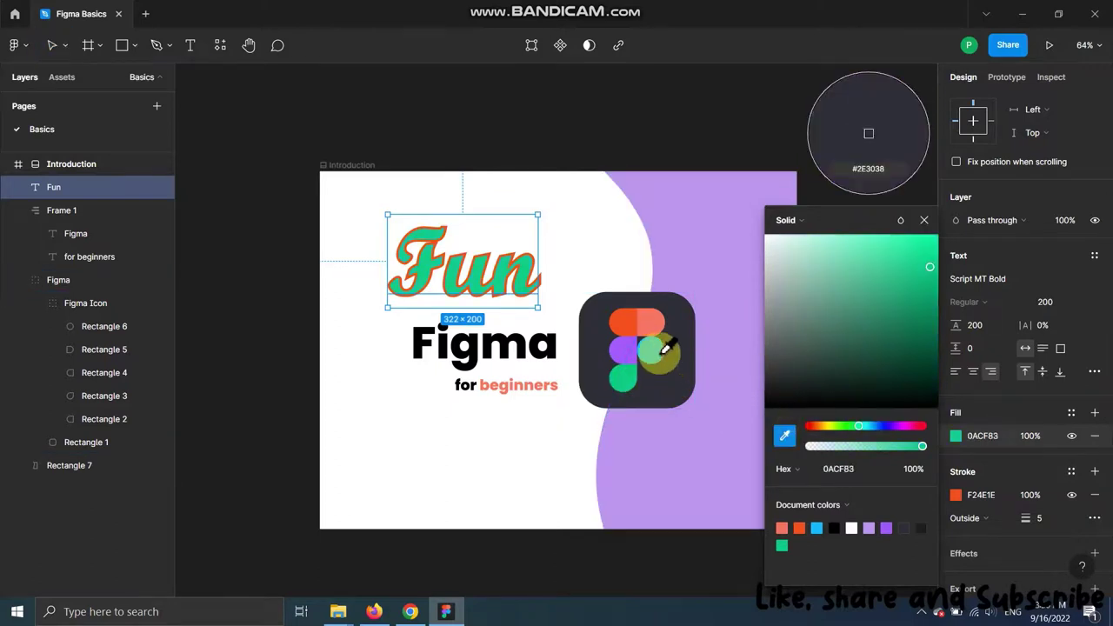
click(656, 350)
Make the outline the icon's purple A259FF at weight 20, positioned Outside, with Advanced stroke opened.
click(955, 495)
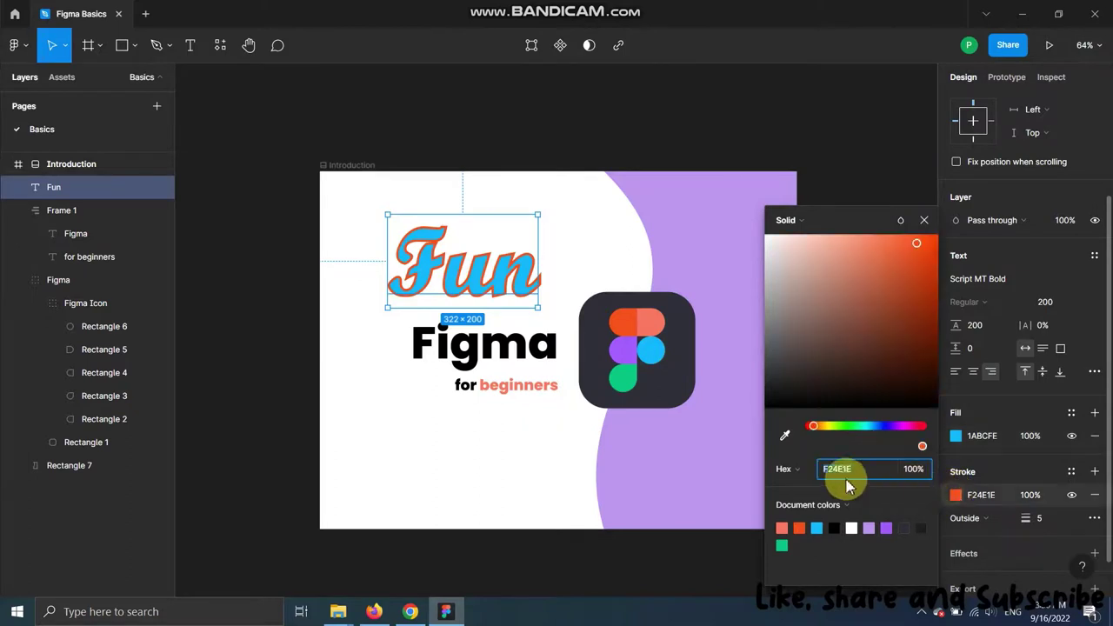
click(784, 434)
click(635, 339)
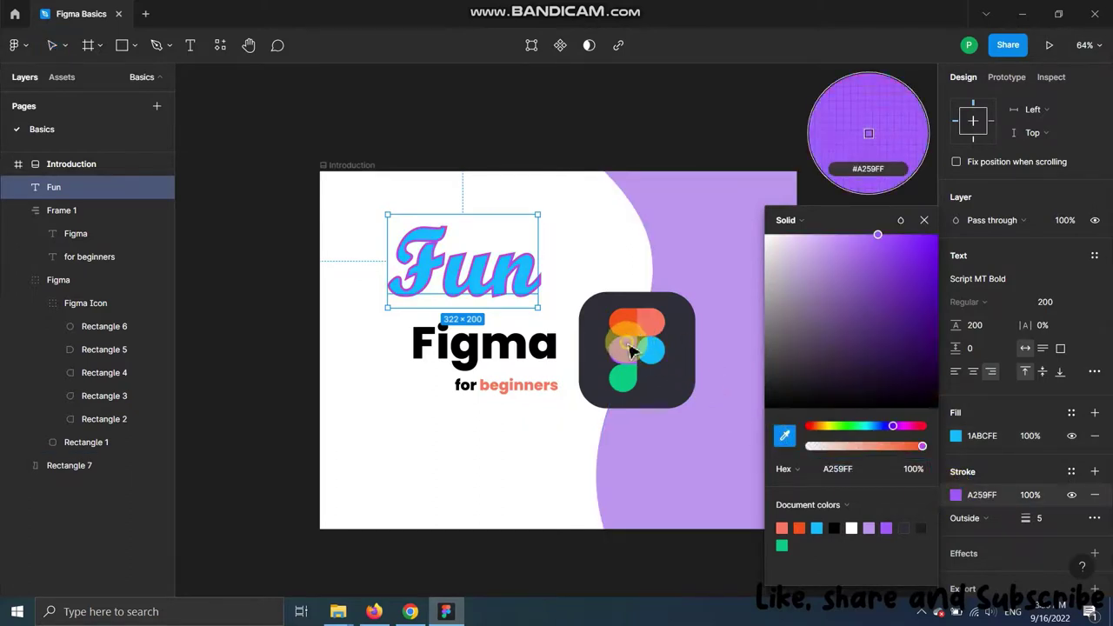
click(1051, 521)
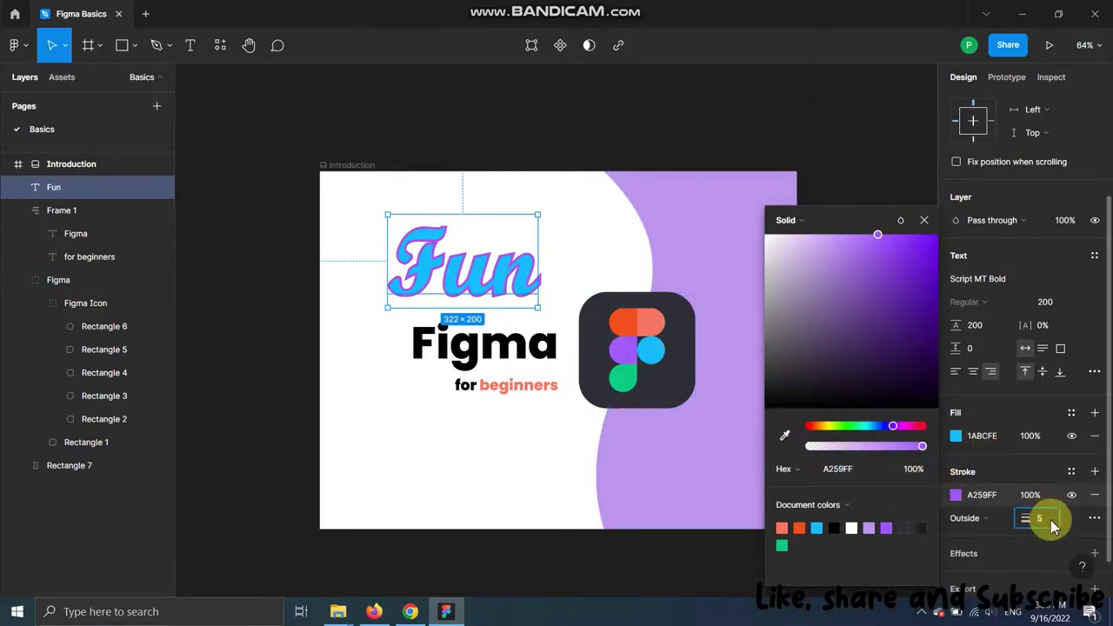
text(10)
key(Return)
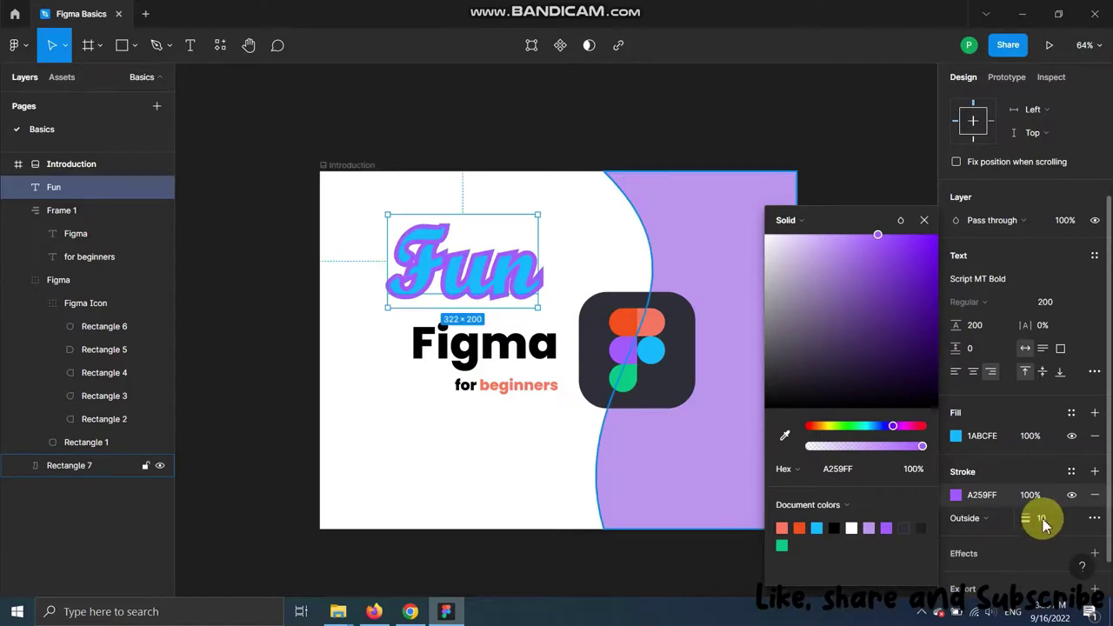
text(20)
key(Return)
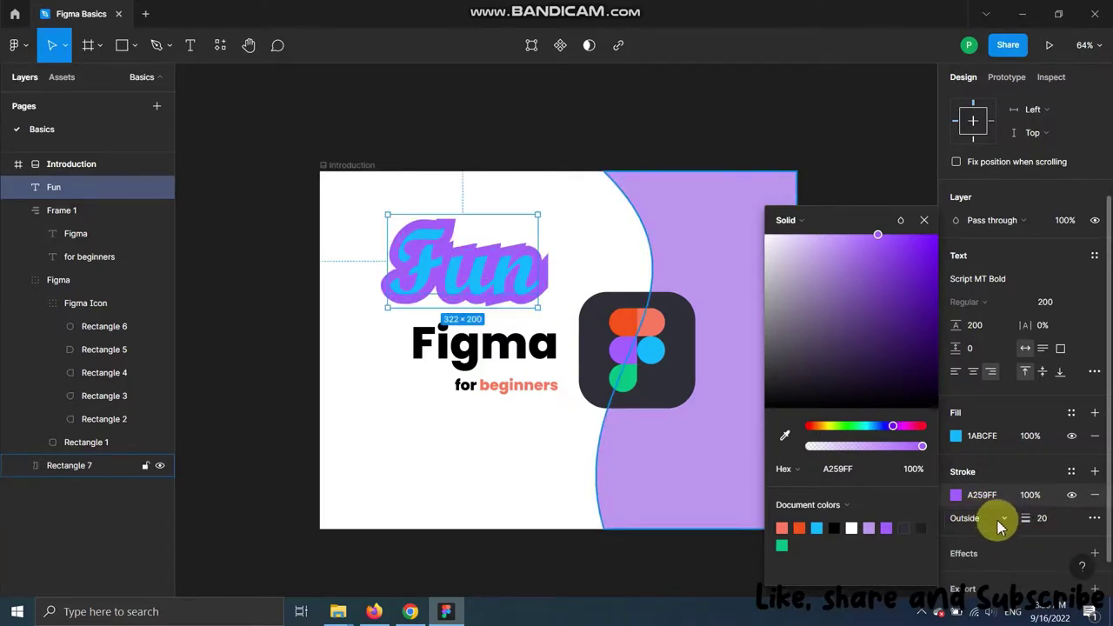
click(996, 522)
click(997, 521)
click(1093, 518)
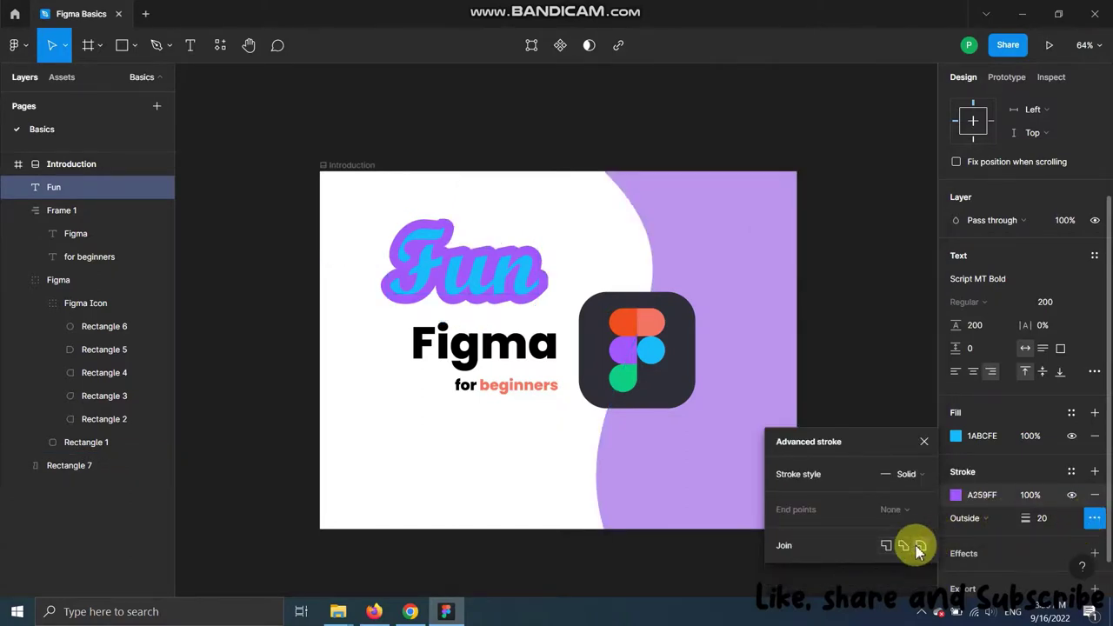
Change the outline colour to pale lavender F5ECFF.
click(955, 495)
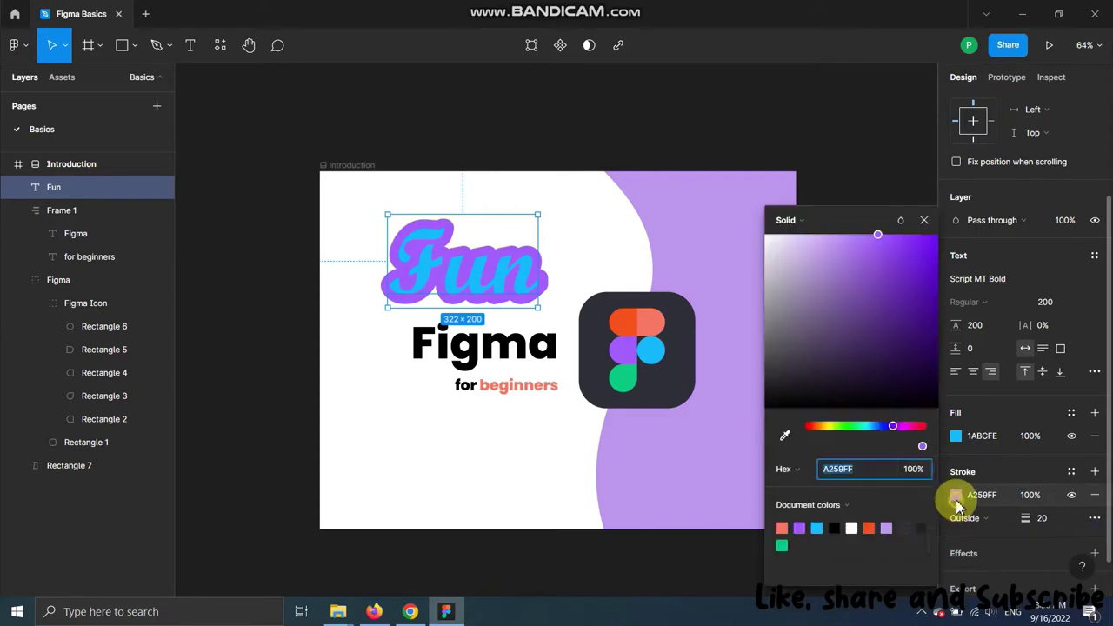
drag(841, 394, 802, 291)
drag(787, 252, 786, 217)
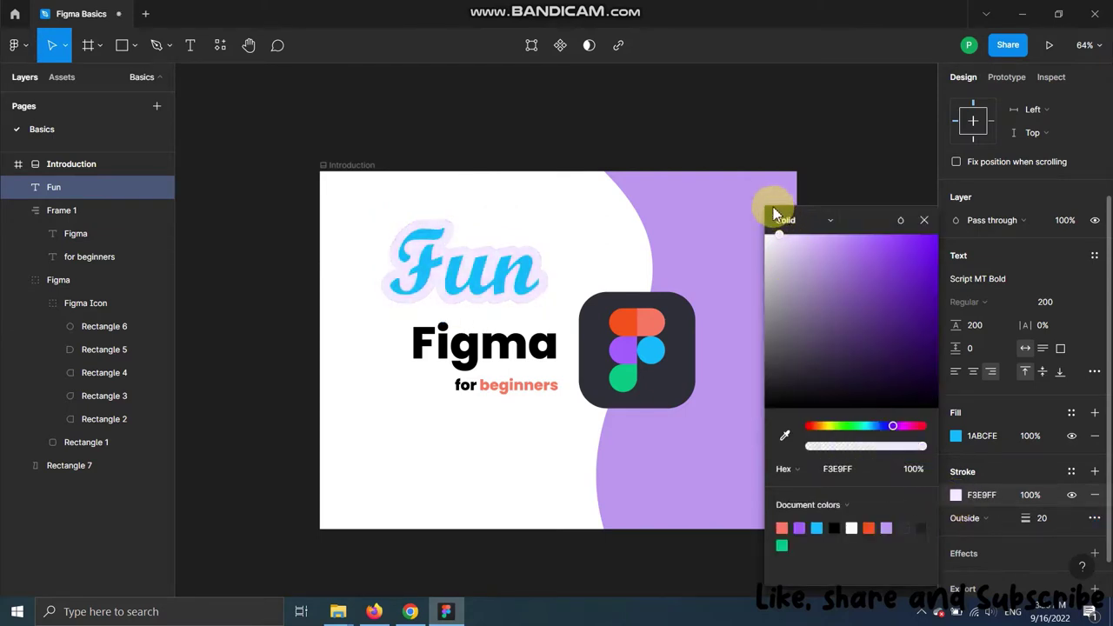
mouse_move(765, 266)
mouse_down()
mouse_move(702, 253)
mouse_move(780, 253)
mouse_move(774, 231)
mouse_up()
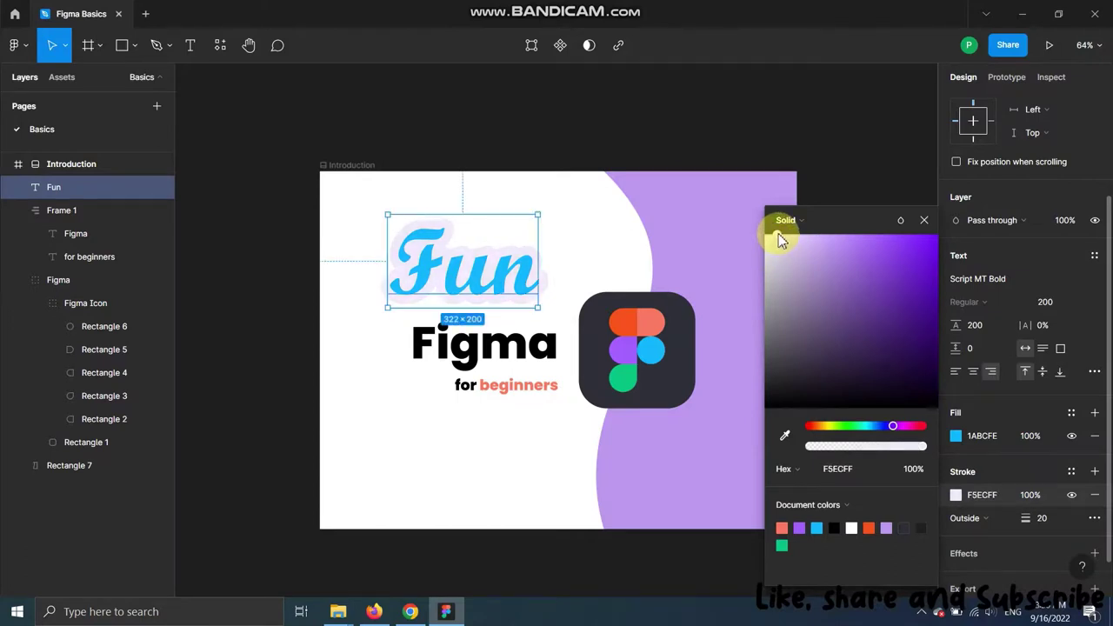
Fill the Fun text with the Figma icon's purple A259FF.
click(956, 435)
click(784, 435)
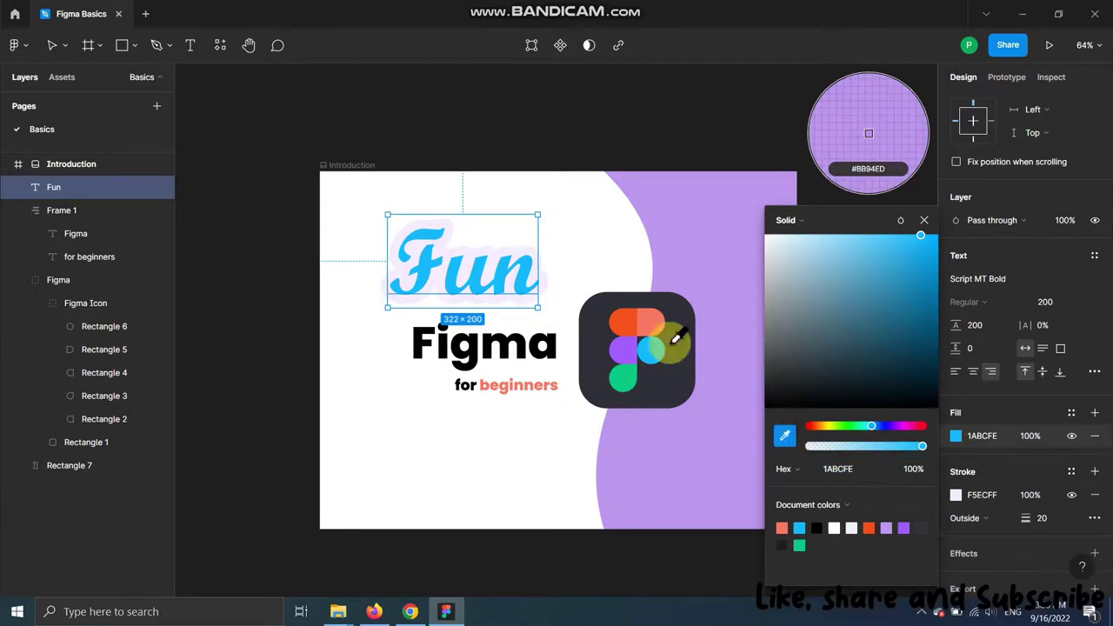
click(624, 349)
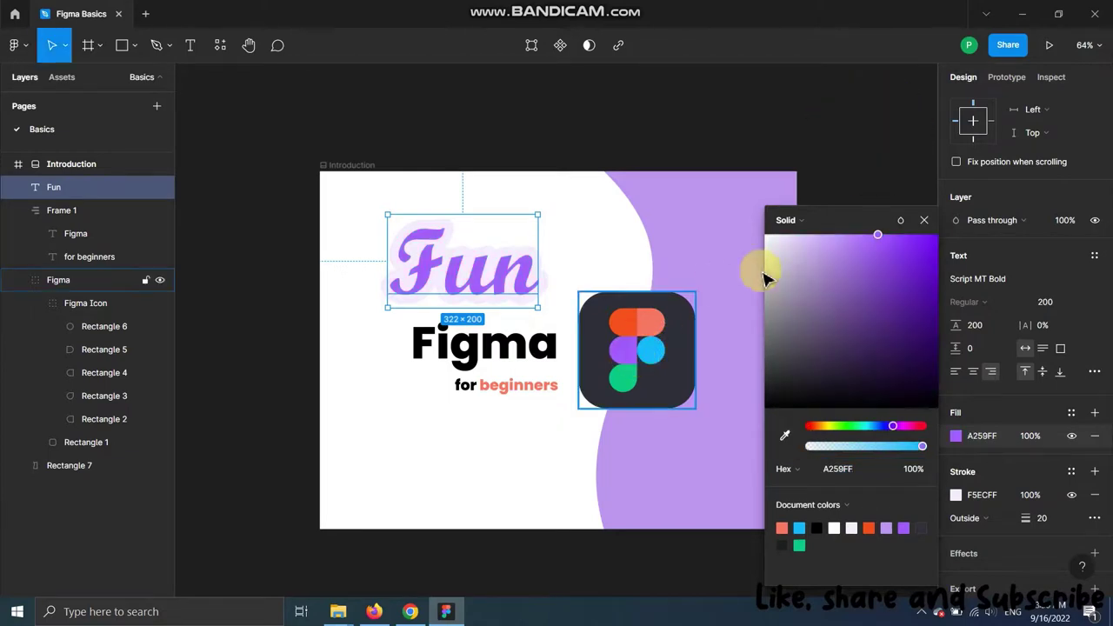
click(924, 223)
Reselect the Fun text and edit it, removing stray letters so it still reads Fun.
click(884, 215)
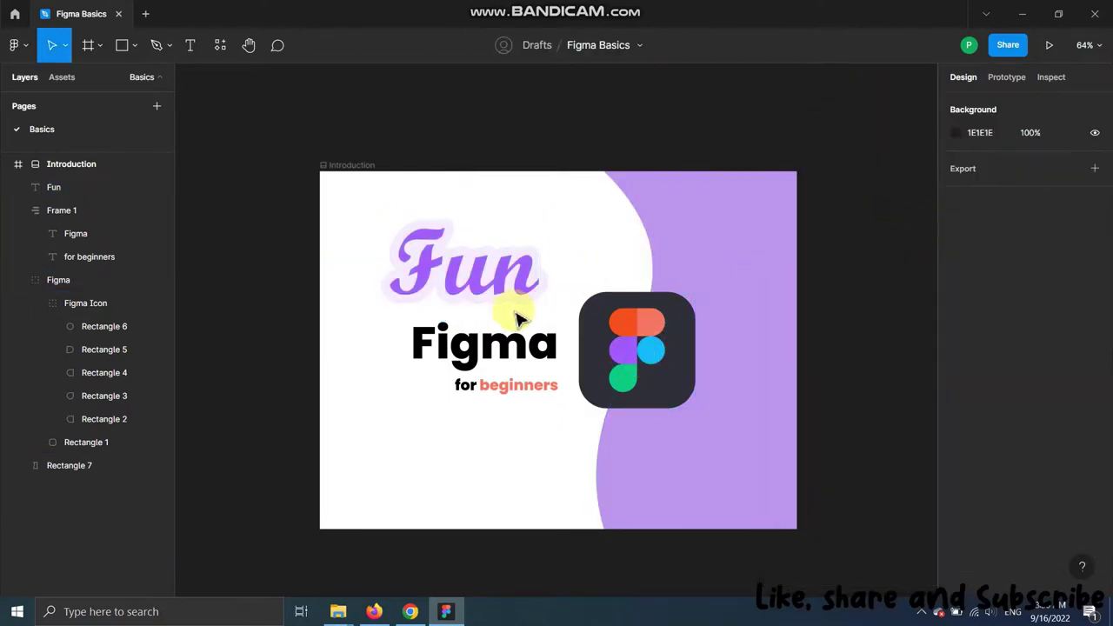
click(500, 259)
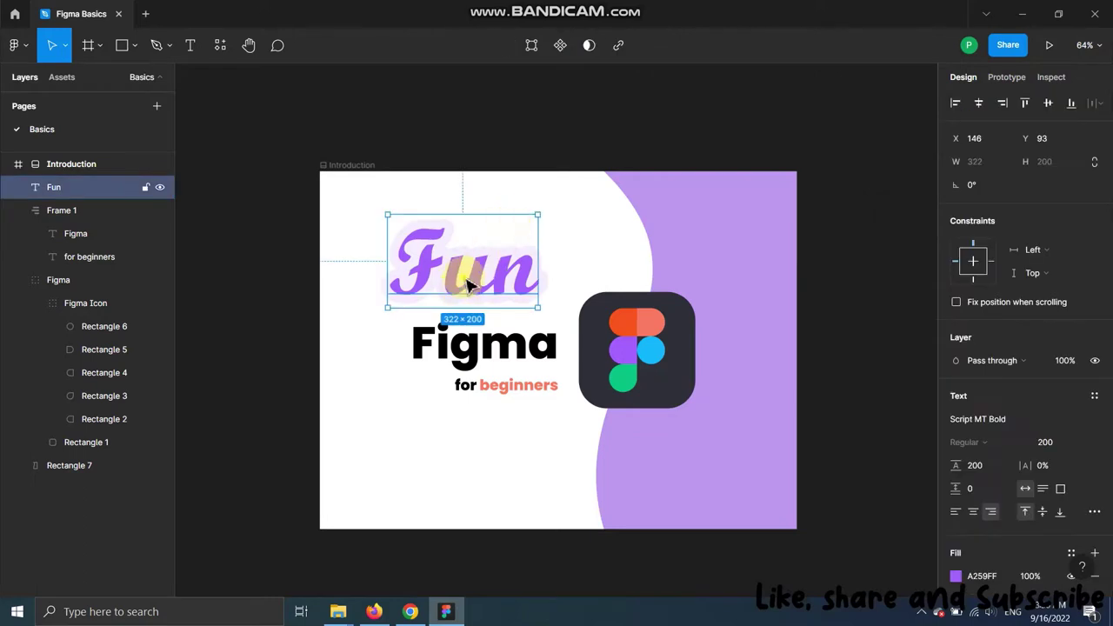
double_click(470, 283)
click(495, 276)
text(as)
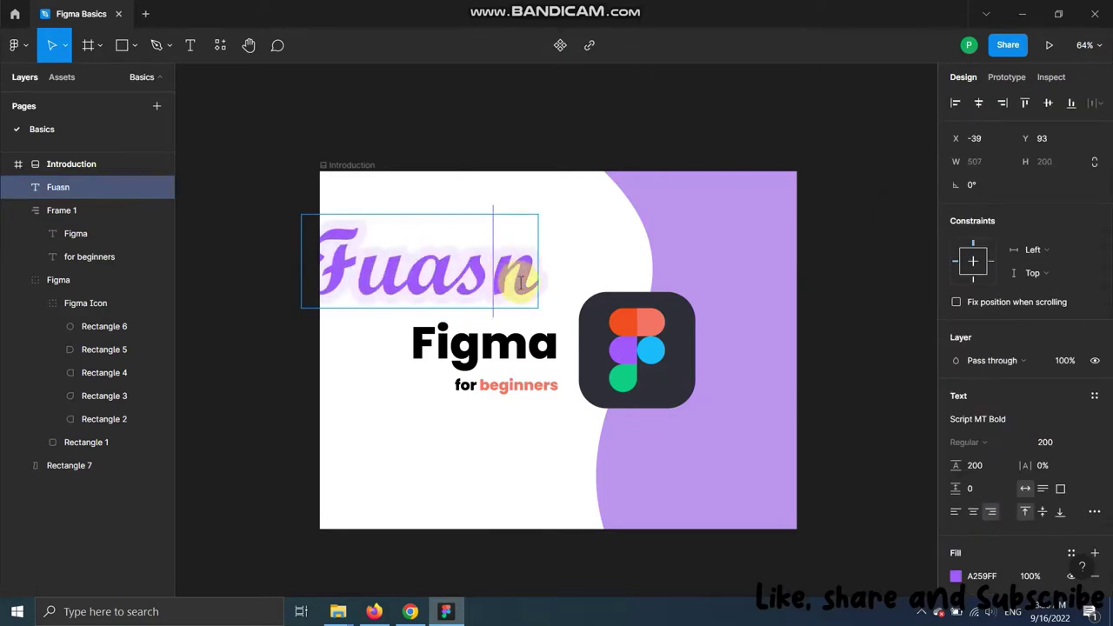
key(BackSpace)
key(BackSpace)
Move the Fun text to the slide's lower-right corner.
key(Escape)
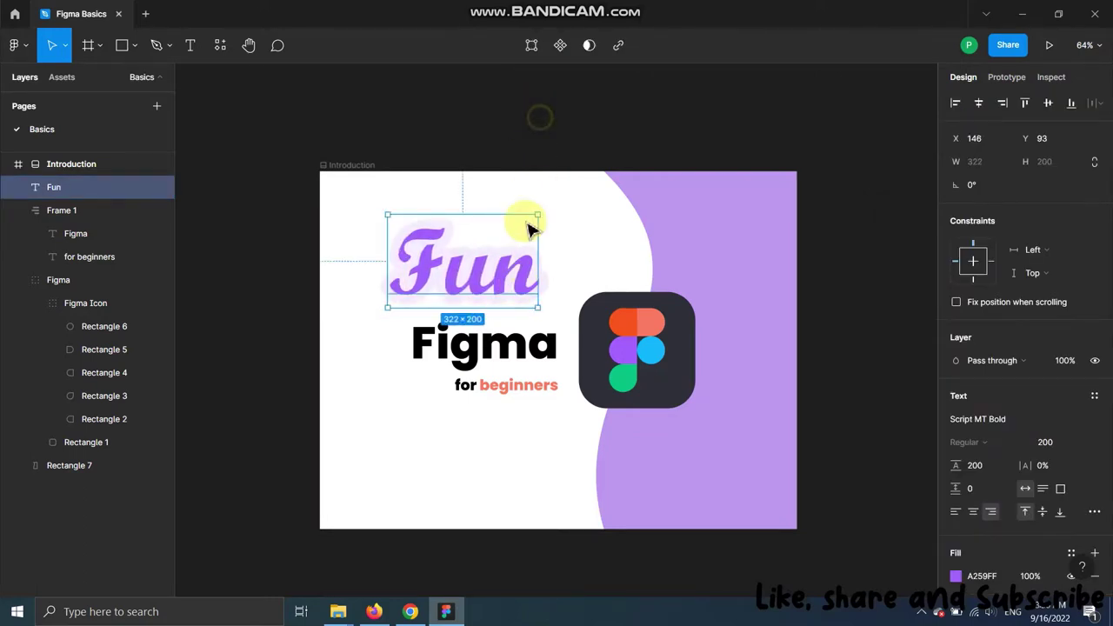
mouse_move(496, 293)
mouse_down()
mouse_move(632, 493)
mouse_move(646, 449)
mouse_up()
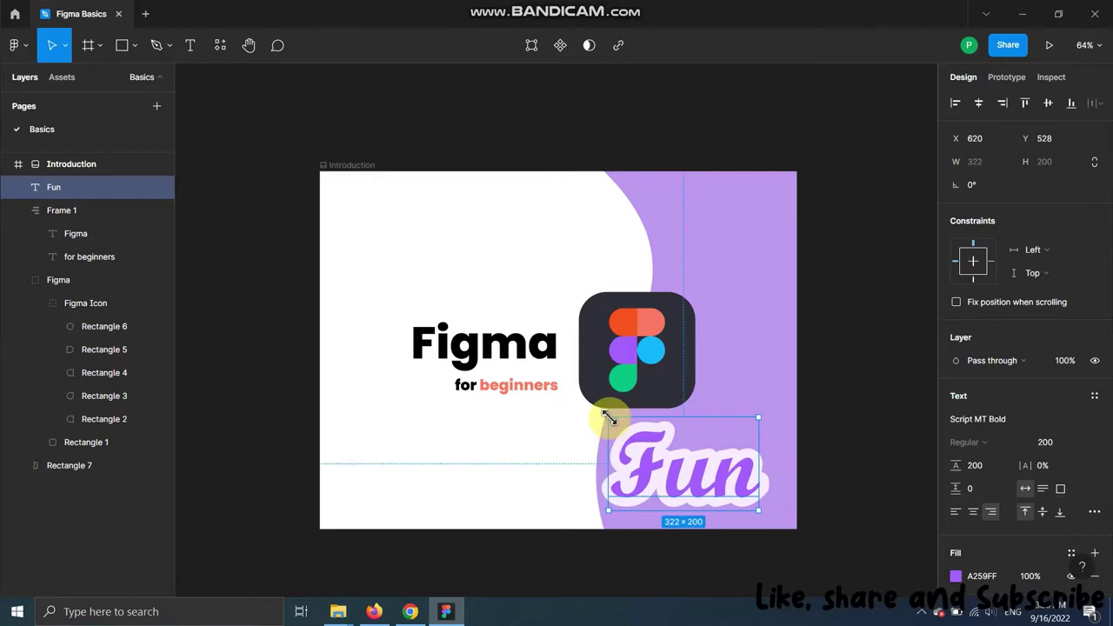
drag(608, 418, 653, 434)
key(ctrl+z)
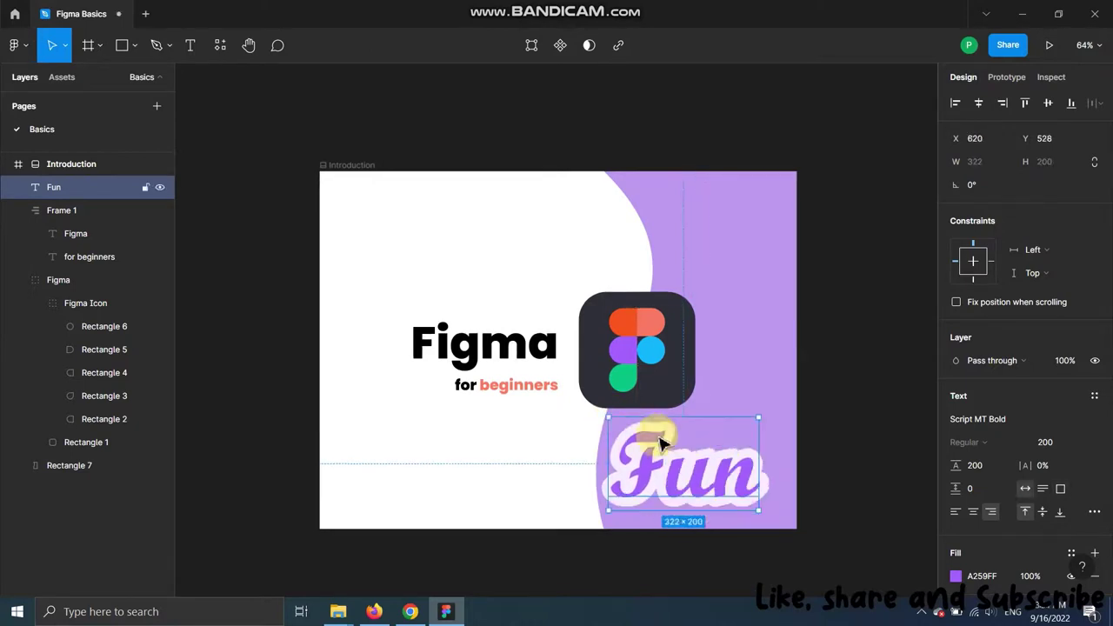
Proportionally scale the Fun text down to 90×56 with the Scale tool.
click(136, 48)
click(139, 56)
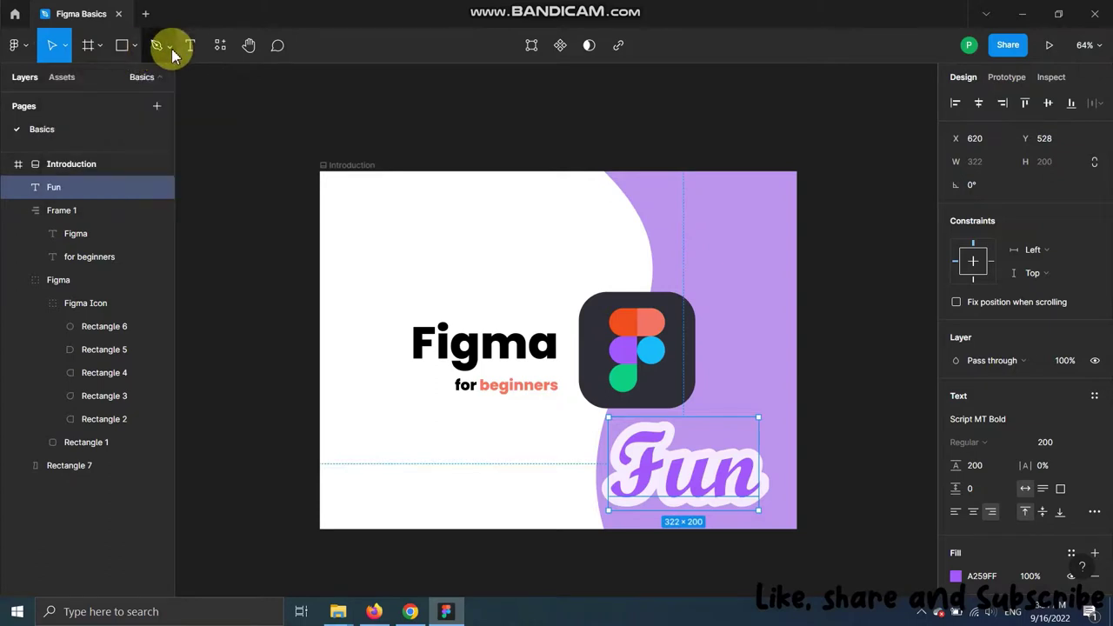
click(62, 45)
click(65, 95)
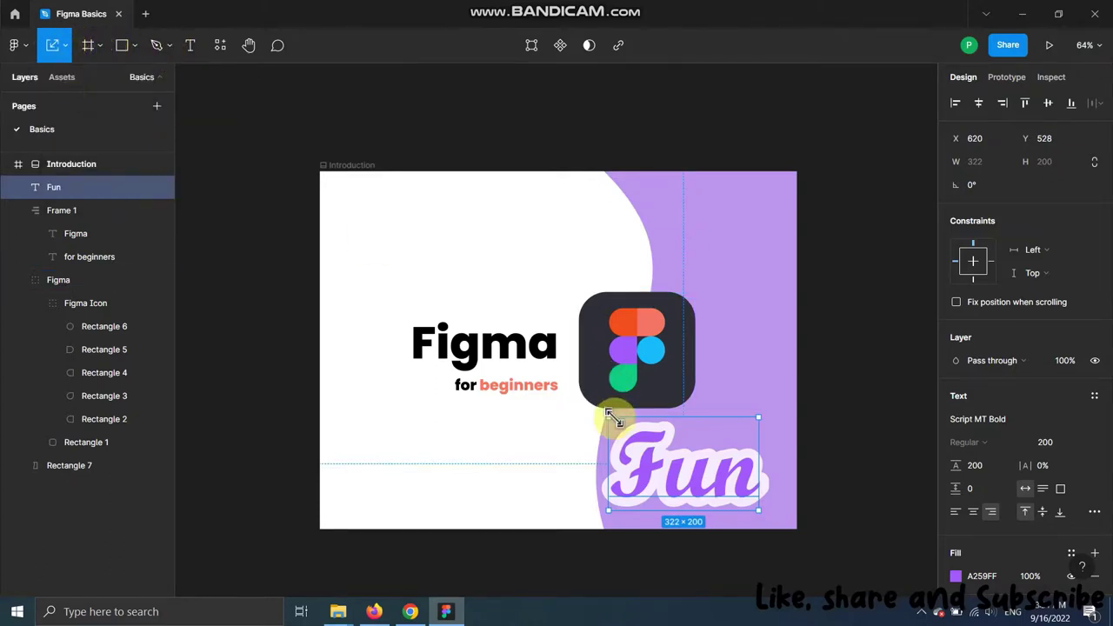
drag(608, 418, 702, 476)
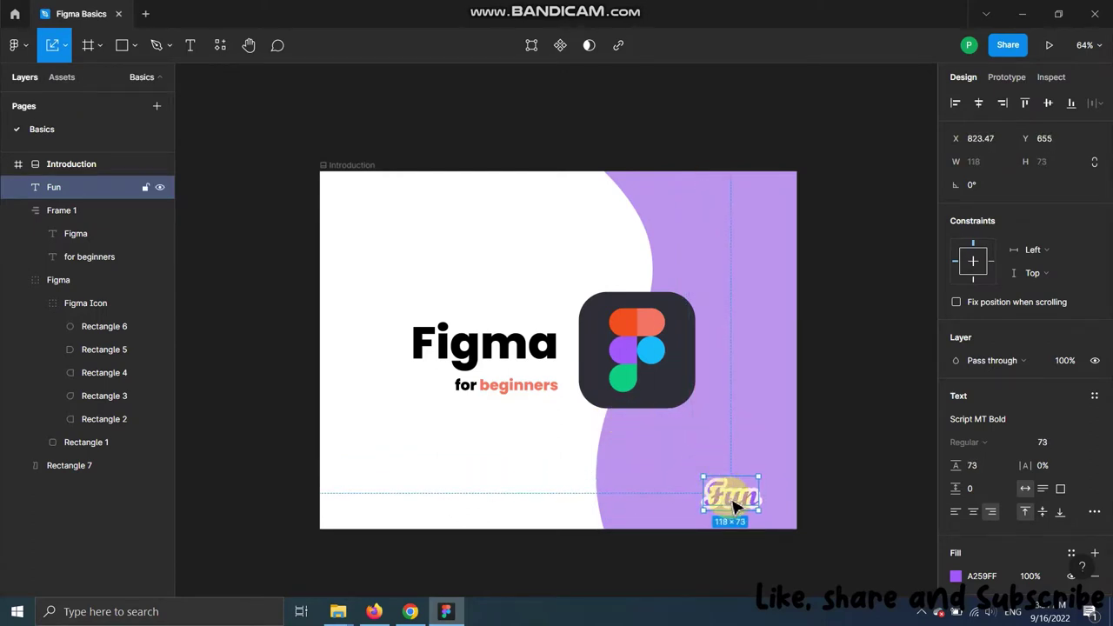
drag(699, 470, 712, 479)
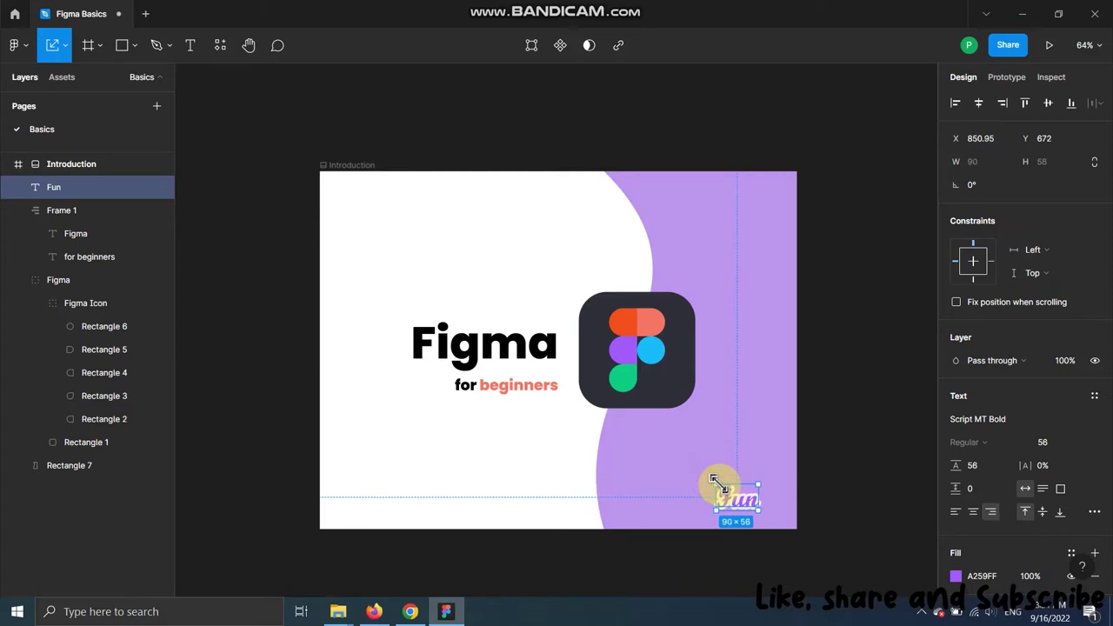
click(60, 45)
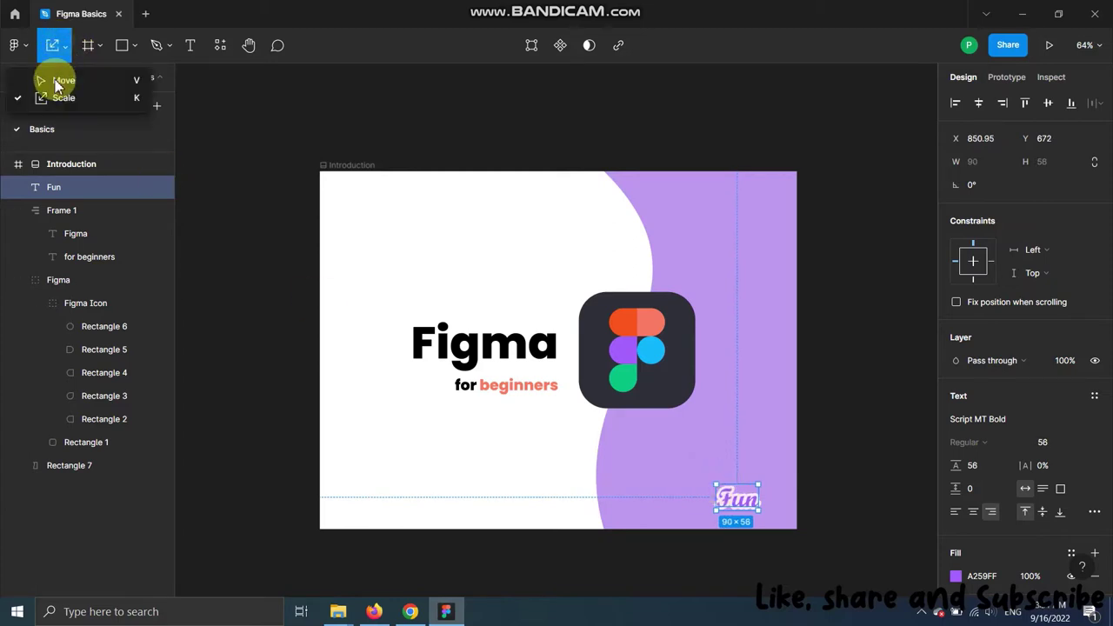
click(62, 77)
Change the corner text to 'Like, Share and Subscribe :)'.
double_click(735, 500)
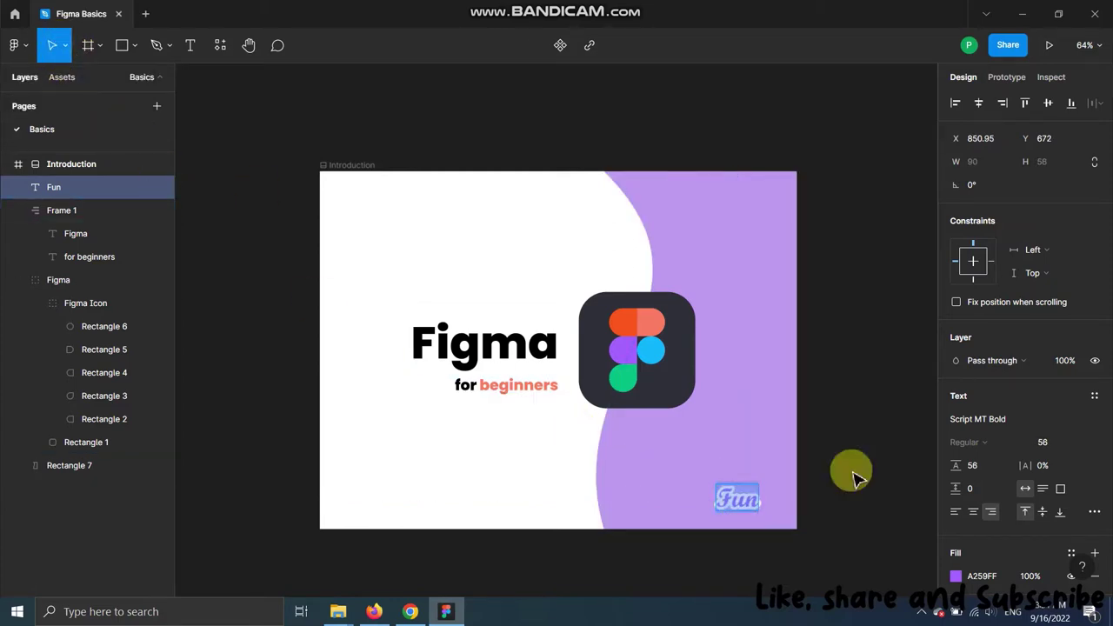
text(Like,)
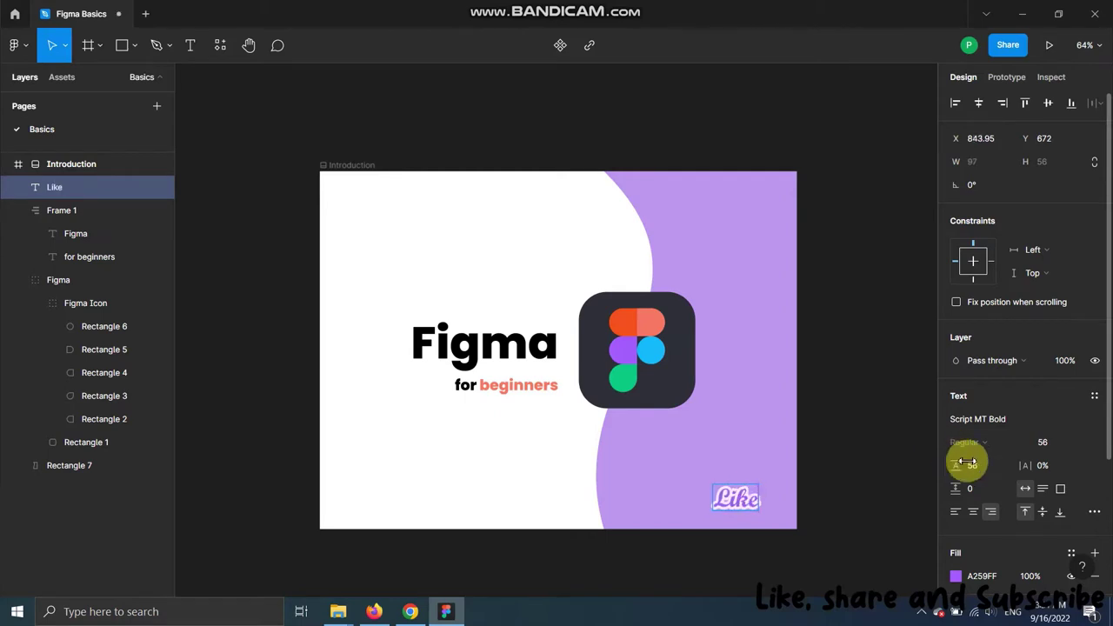
text( Share)
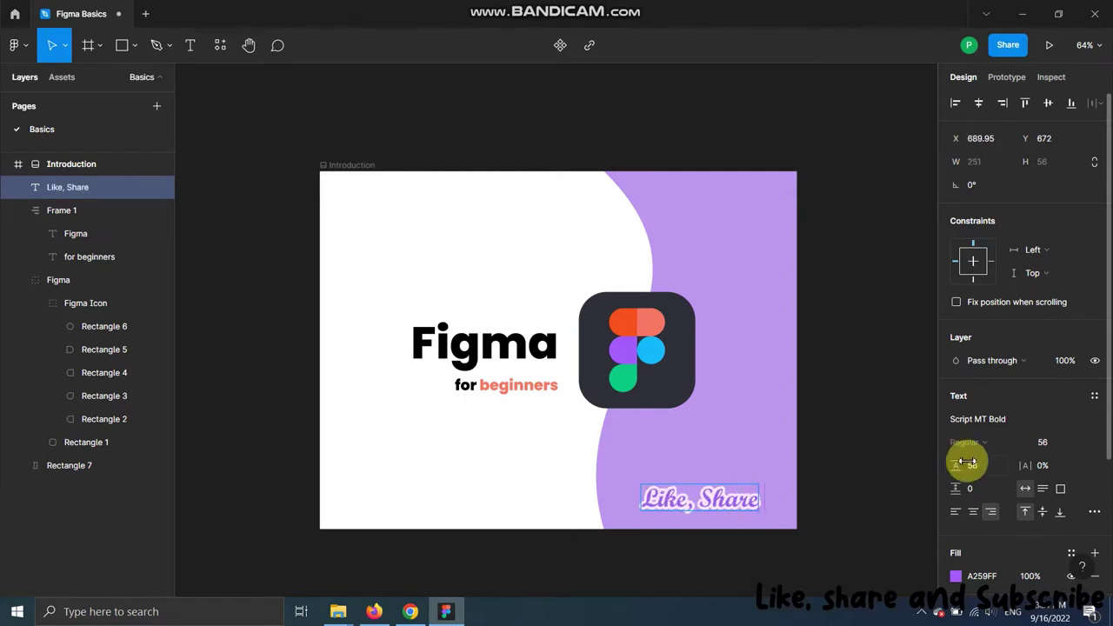
text( and Subsci)
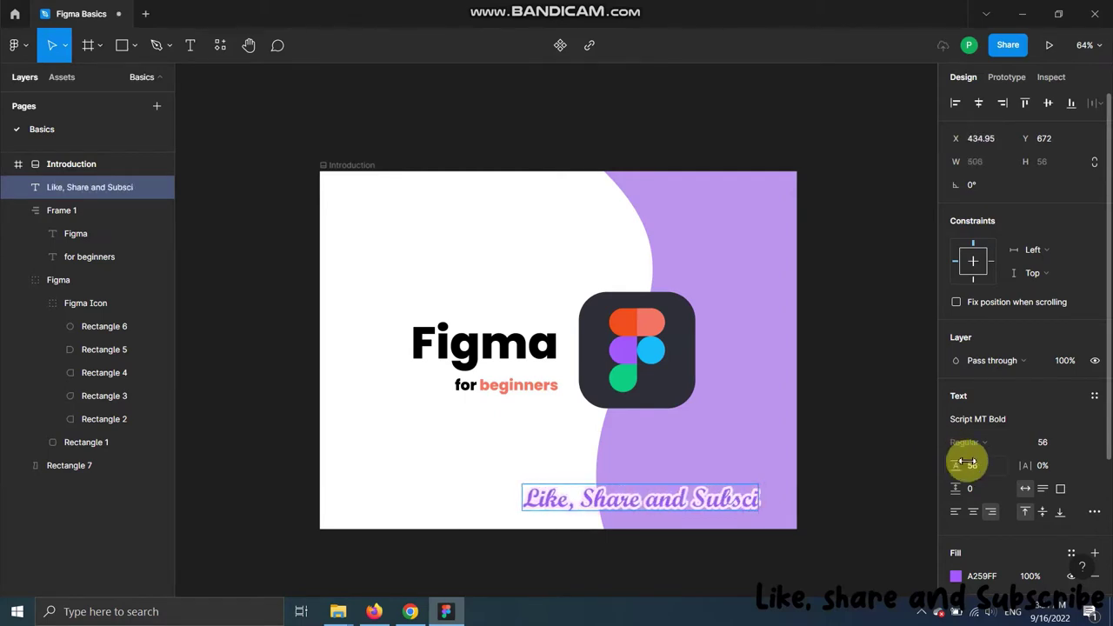
text(r)
key(BackSpace)
key(BackSpace)
text(ri)
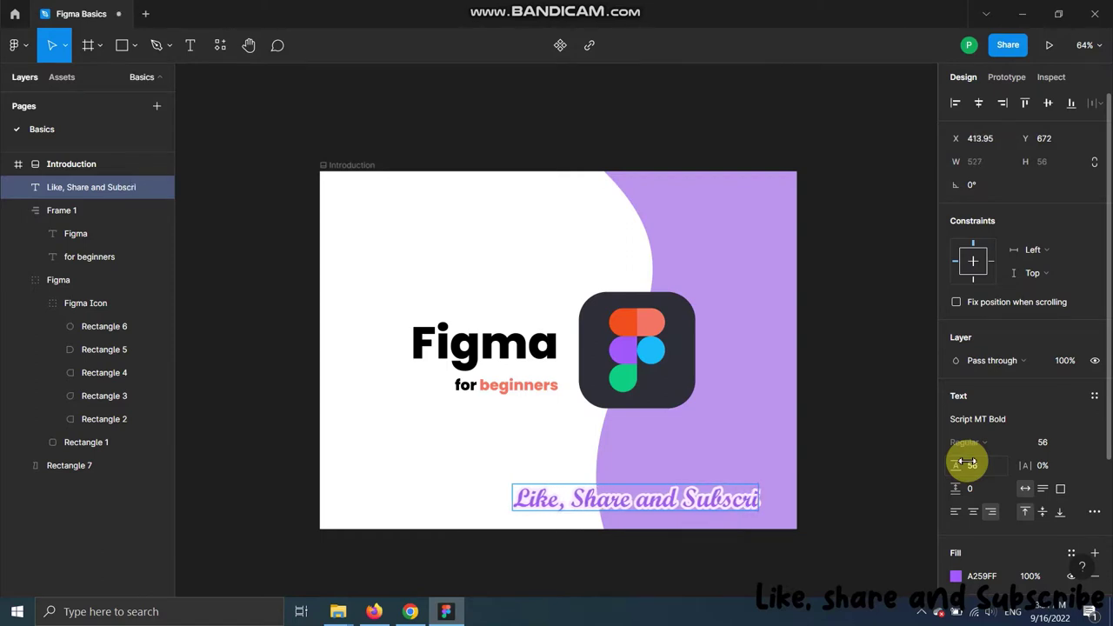
text(be :))
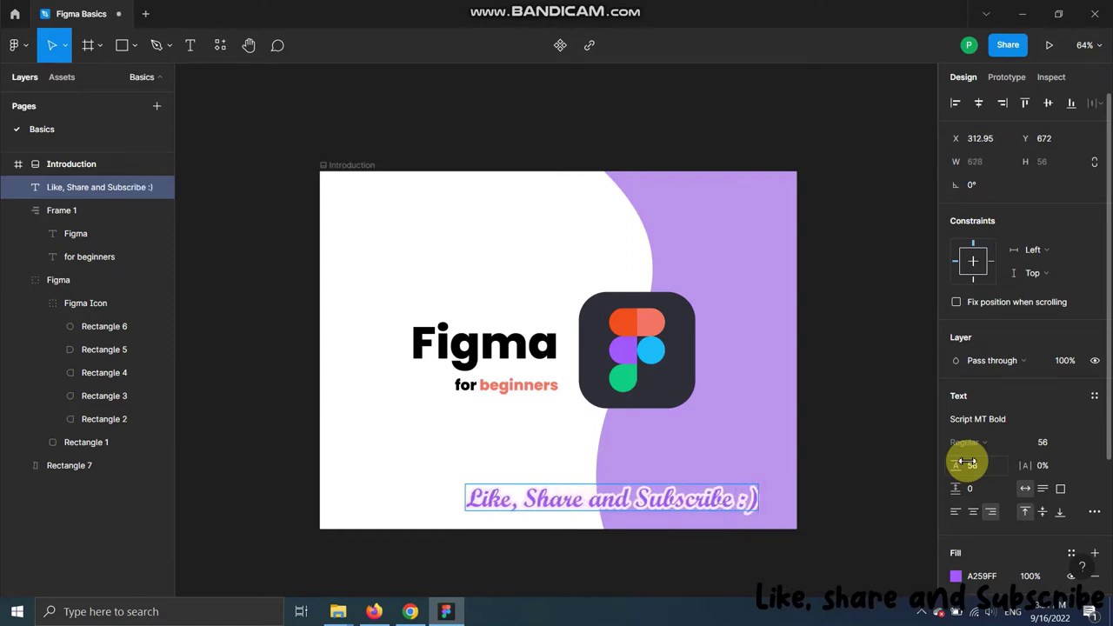
key(Escape)
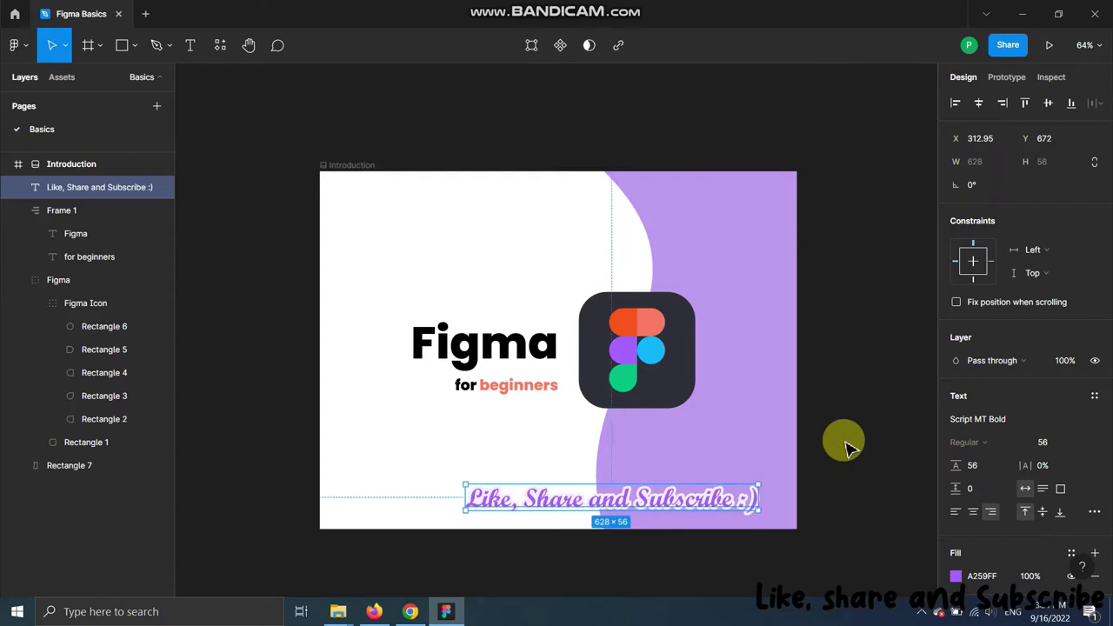
Set the text to size 24 with a 3-weight stroke and nudge it into the bottom-right corner.
double_click(720, 498)
click(1061, 444)
text(24)
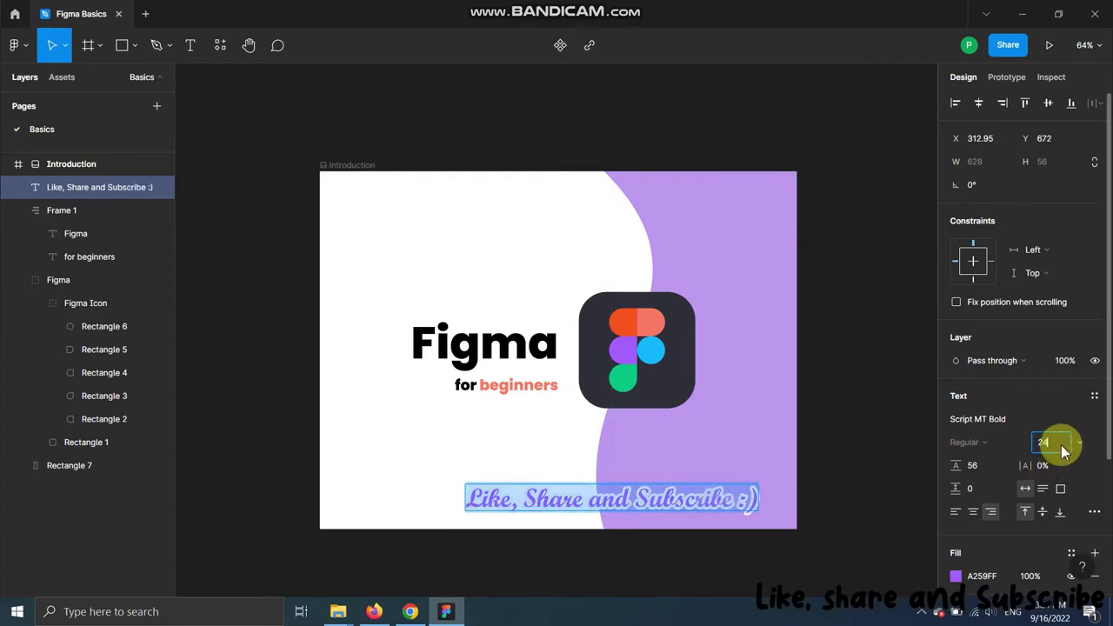
key(Return)
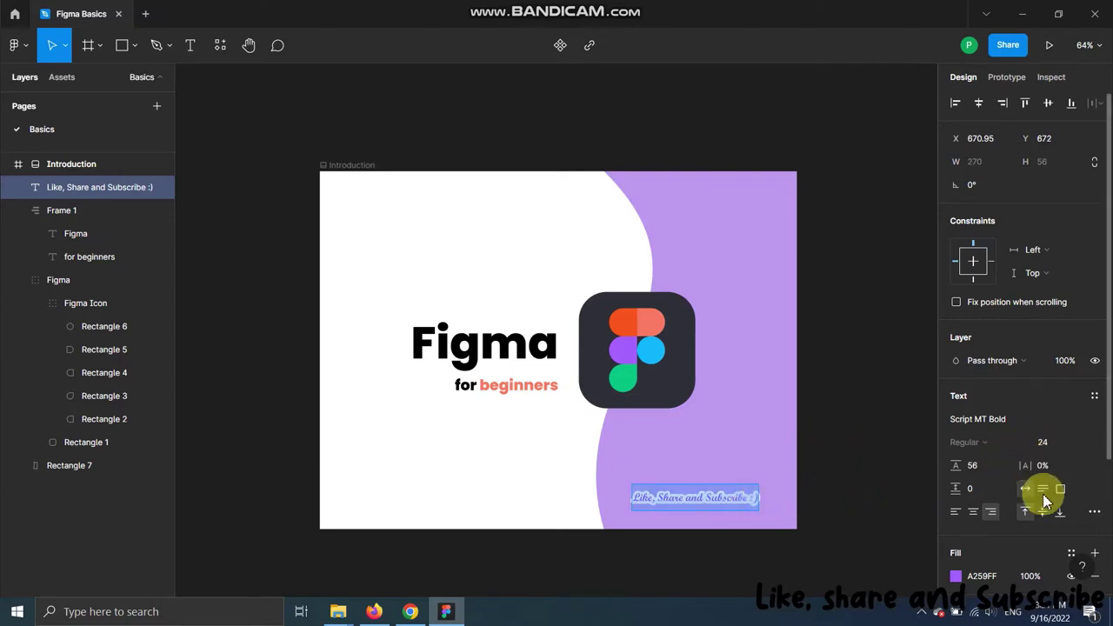
scroll(1047, 500, down, 3)
scroll(1046, 500, down, 2)
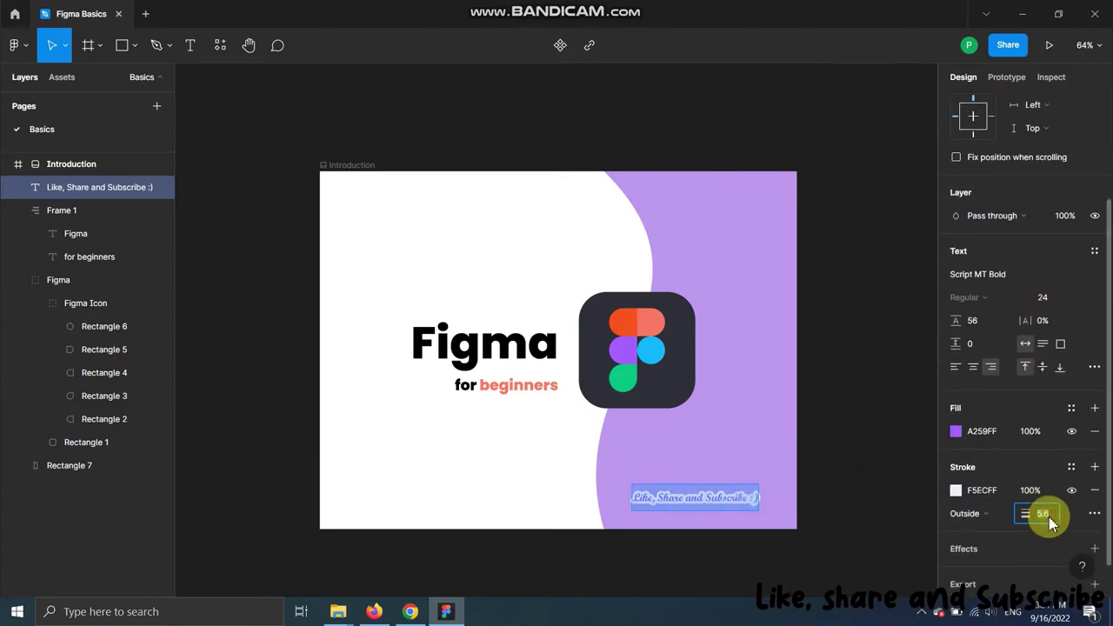
text(3)
key(Return)
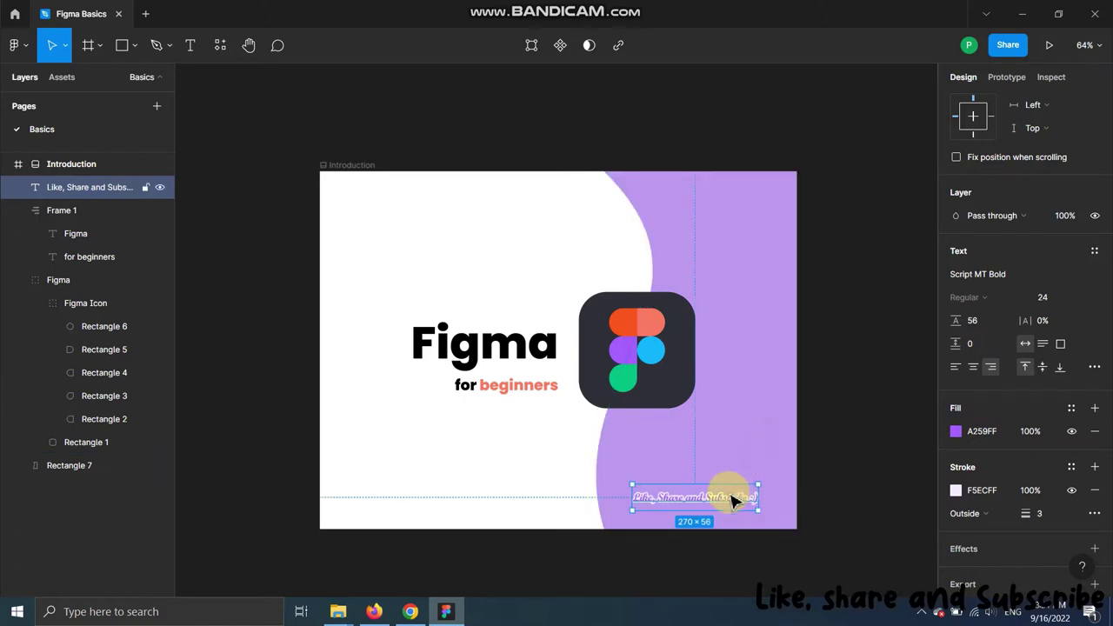
mouse_move(730, 495)
mouse_down()
mouse_move(465, 285)
mouse_move(421, 195)
mouse_move(748, 519)
mouse_up()
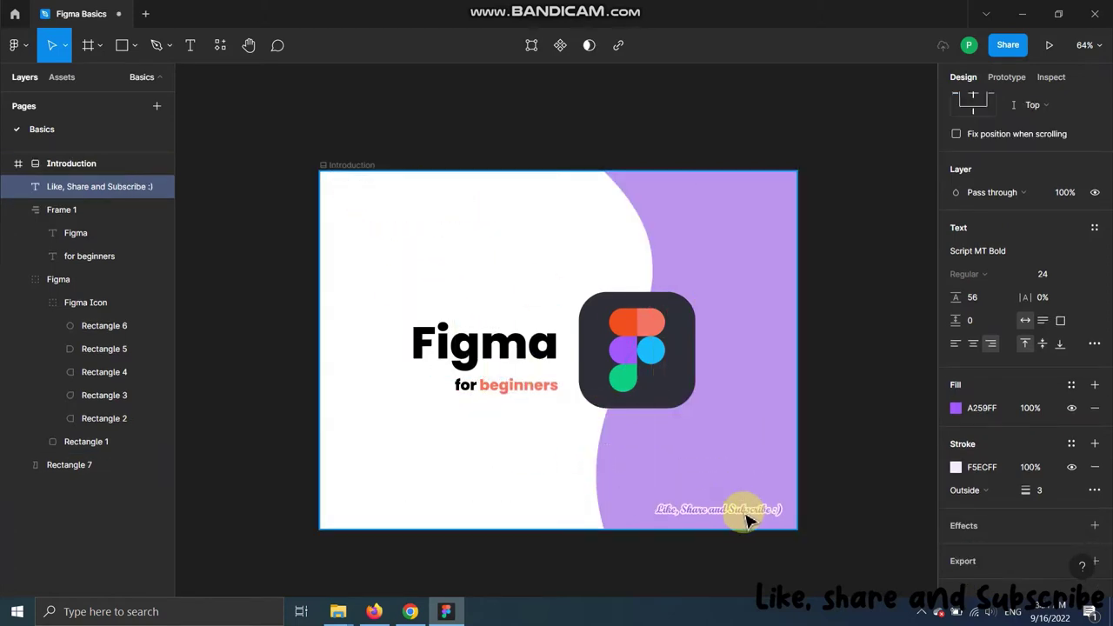
Pin a 'Leave a comment' comment above the Figma heading.
click(877, 507)
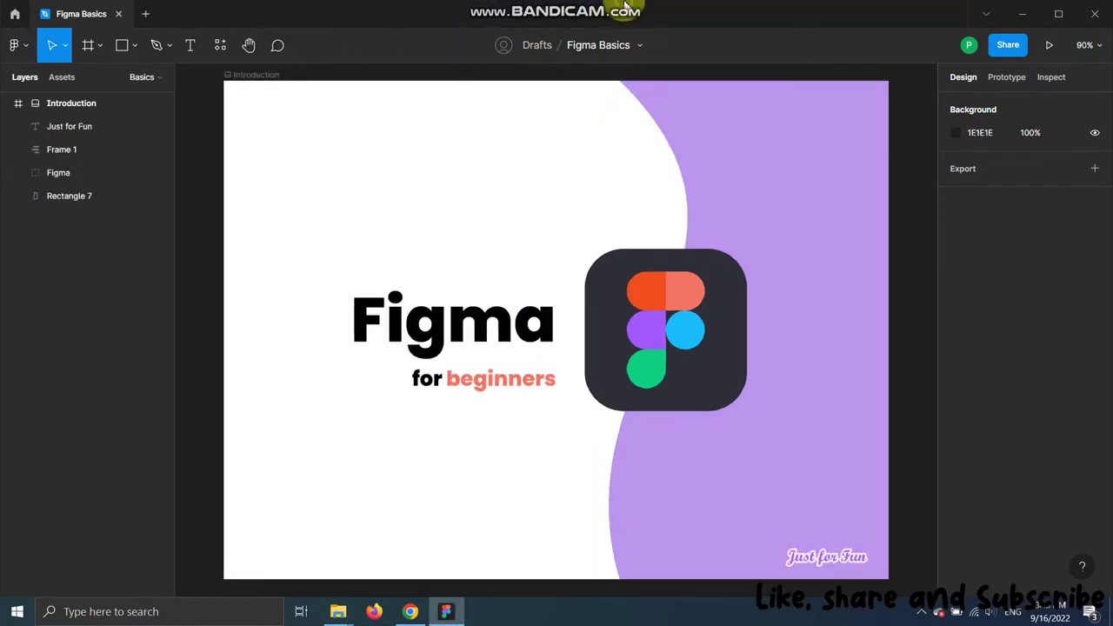
click(277, 45)
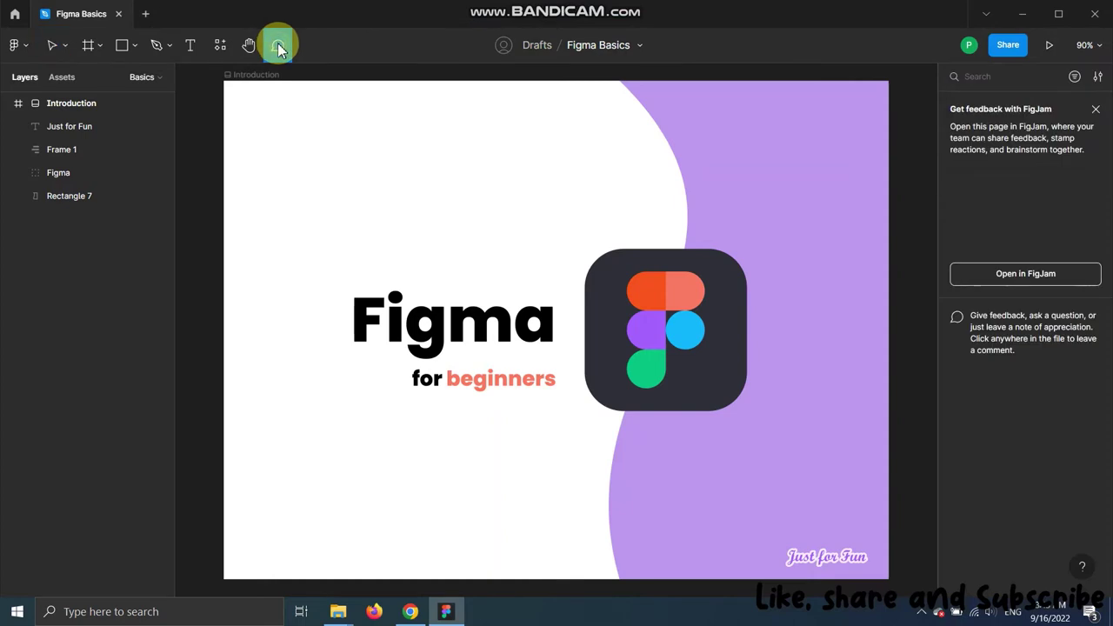
click(496, 180)
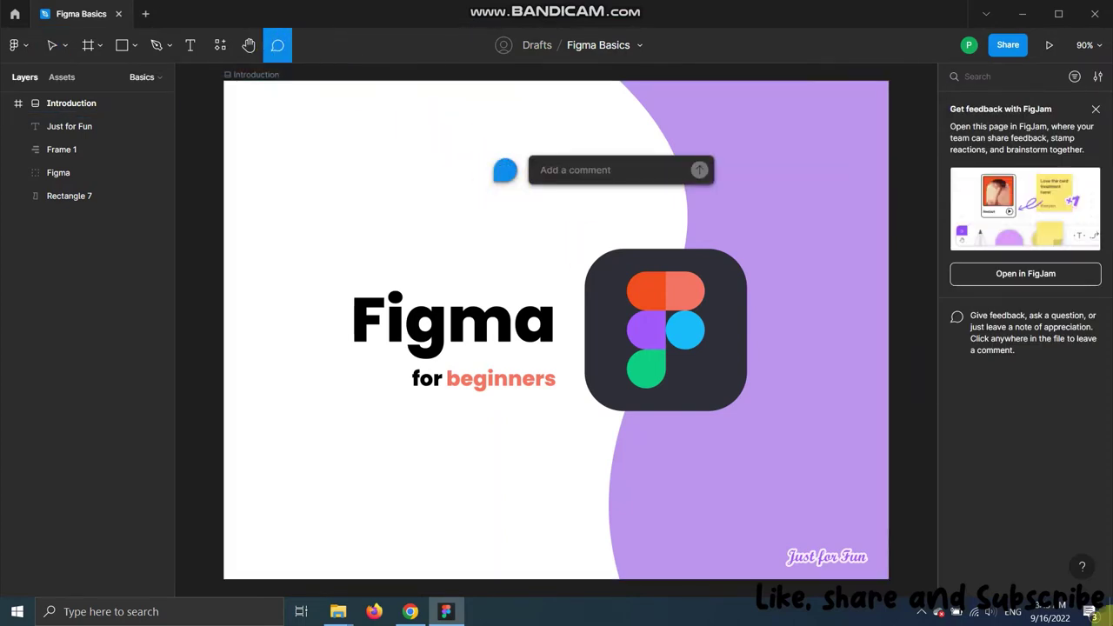
text(Leave a comment)
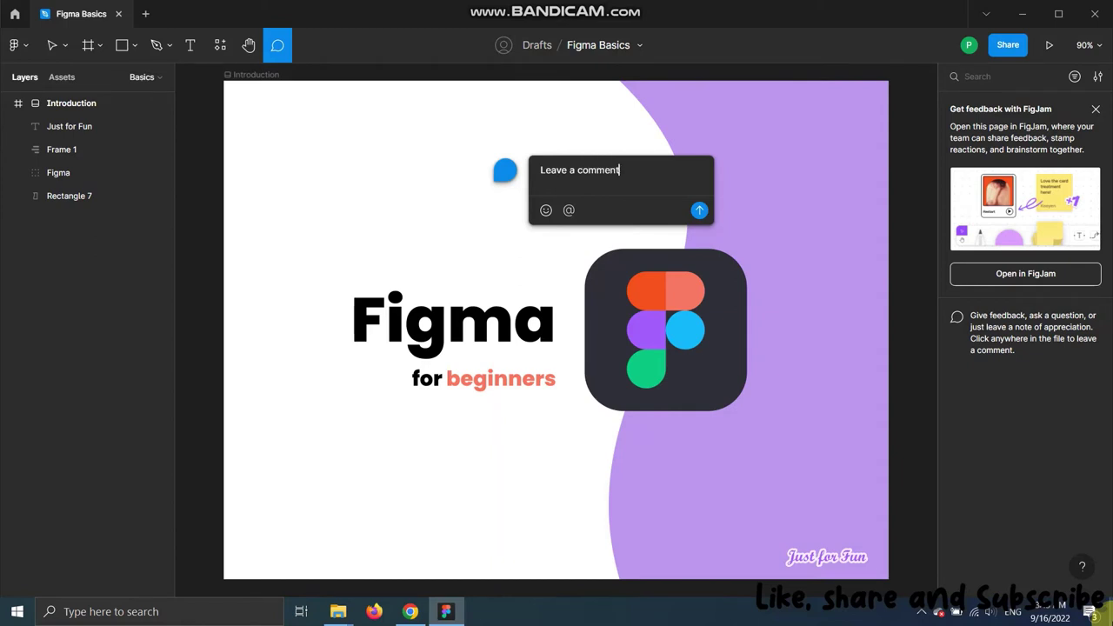
key(Return)
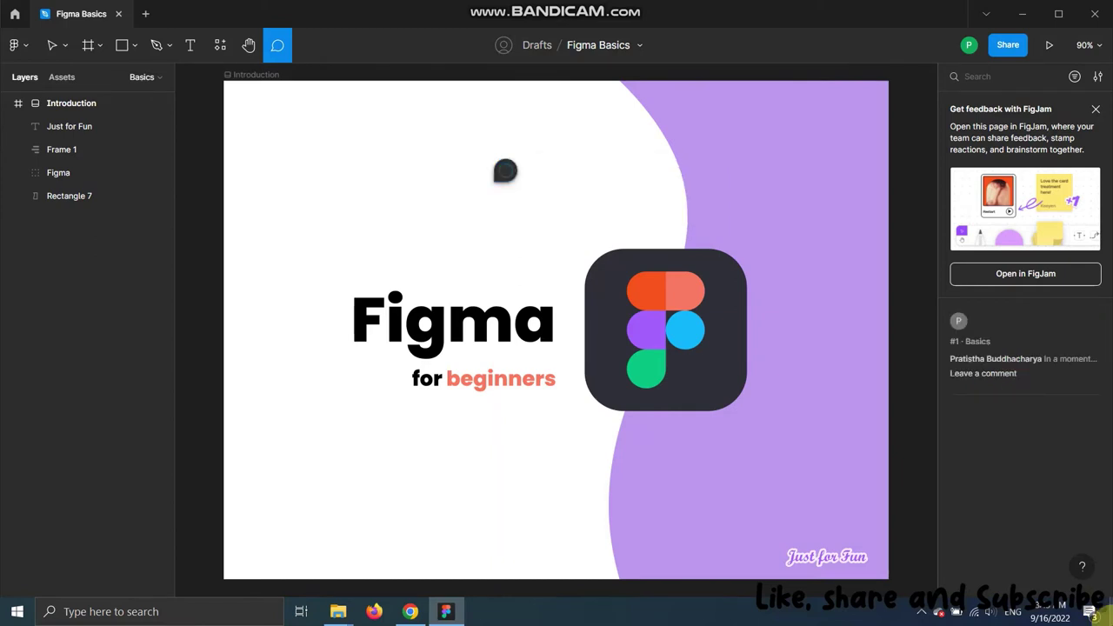
Reply in the thread with an @-mention of yourself, 'mention anybody' and a wink emoji.
click(966, 385)
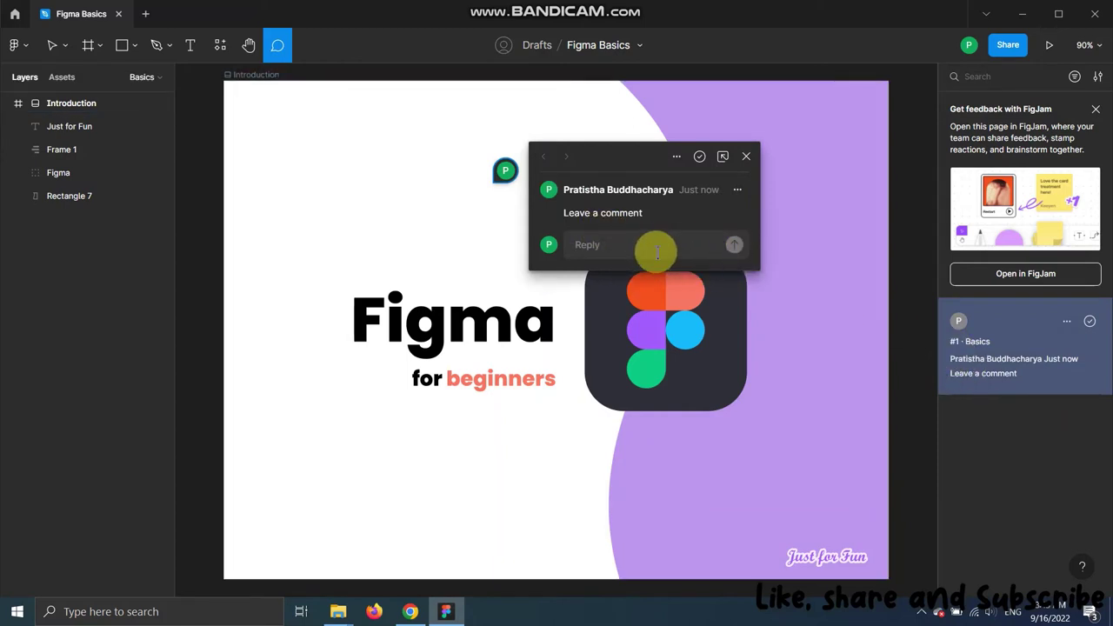
text(@)
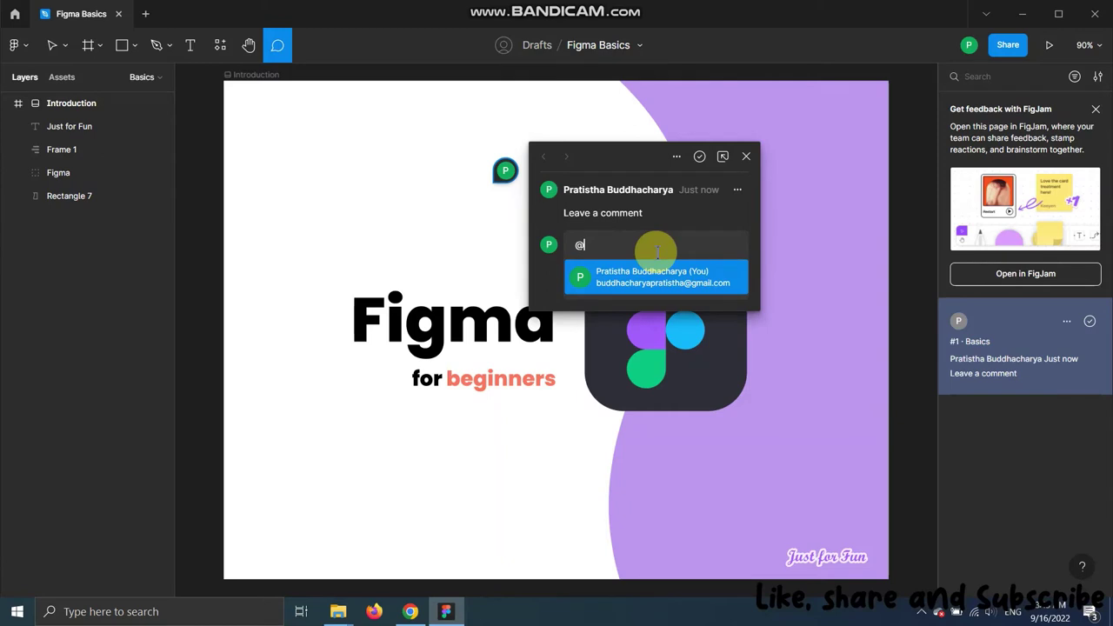
click(654, 275)
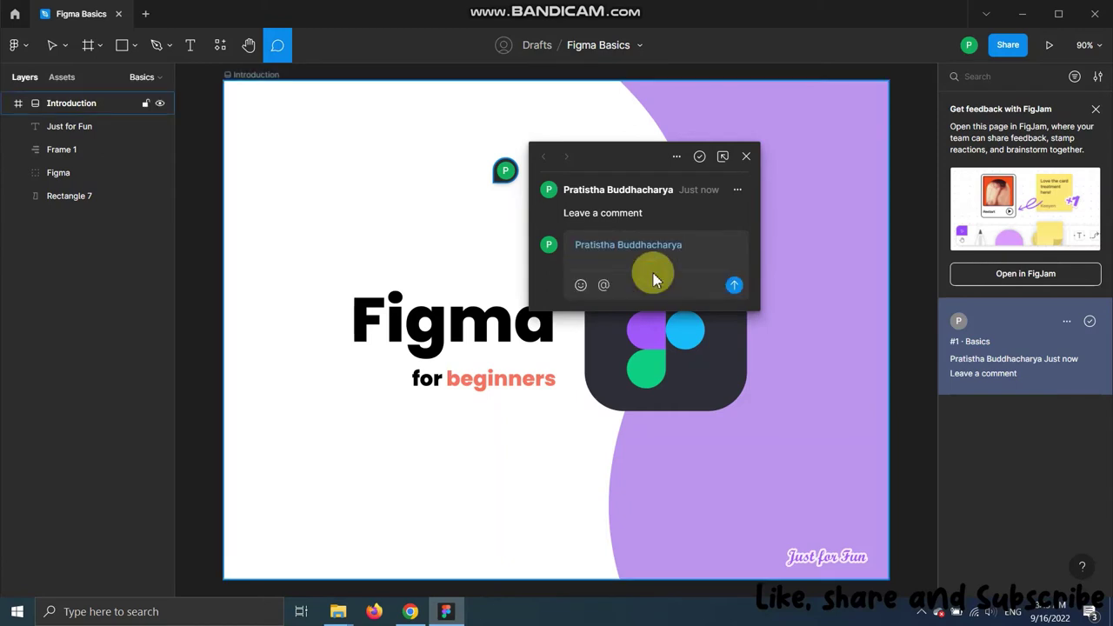
text(mention)
text( anybody)
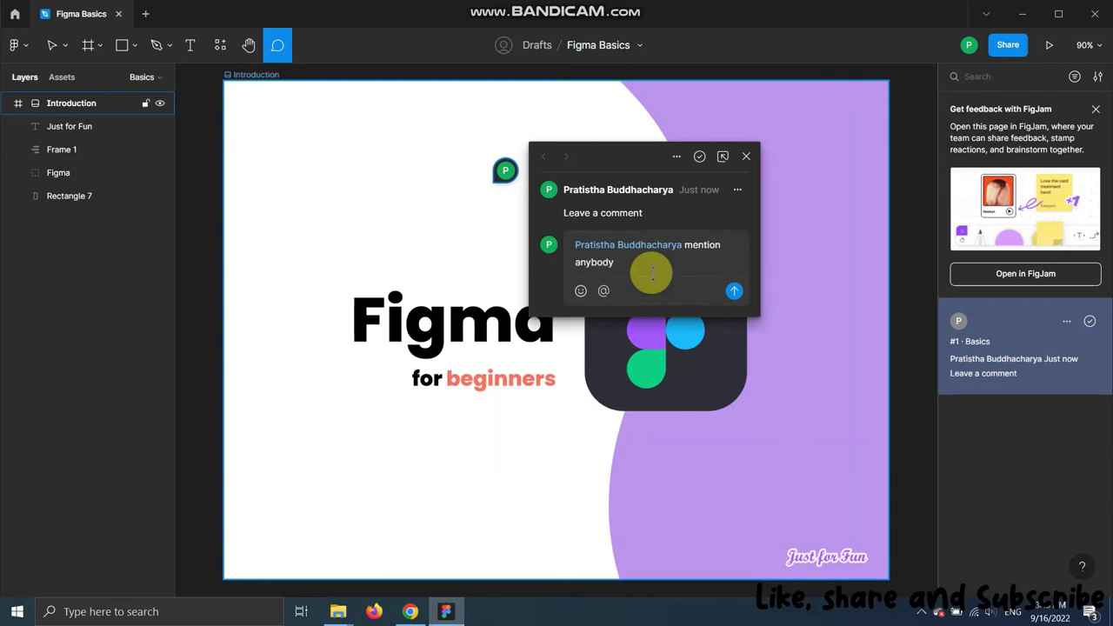
click(579, 292)
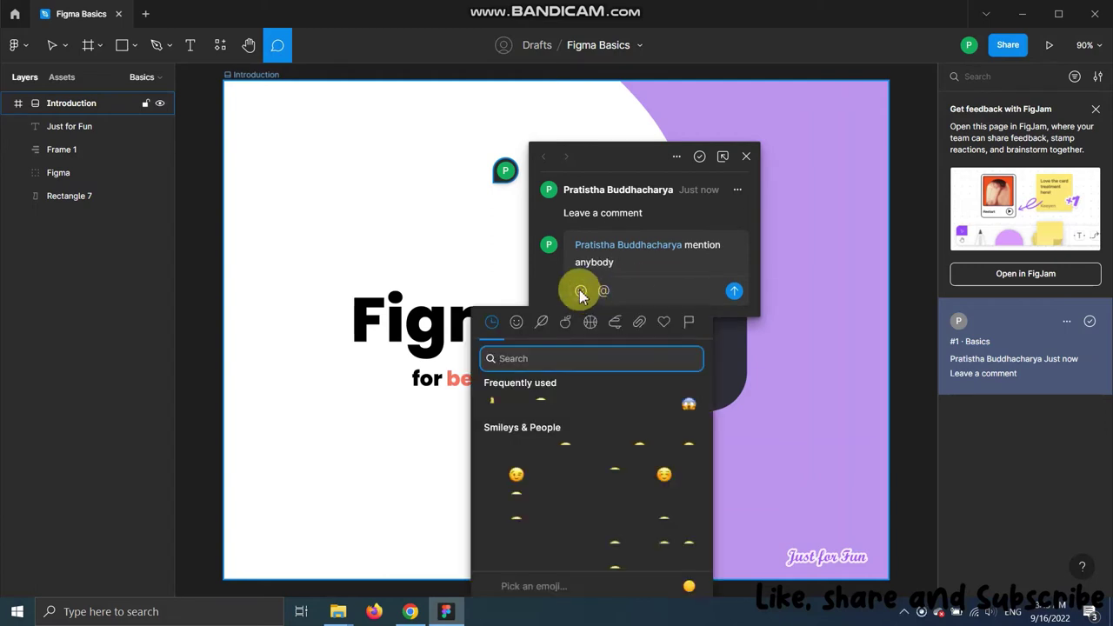
click(517, 475)
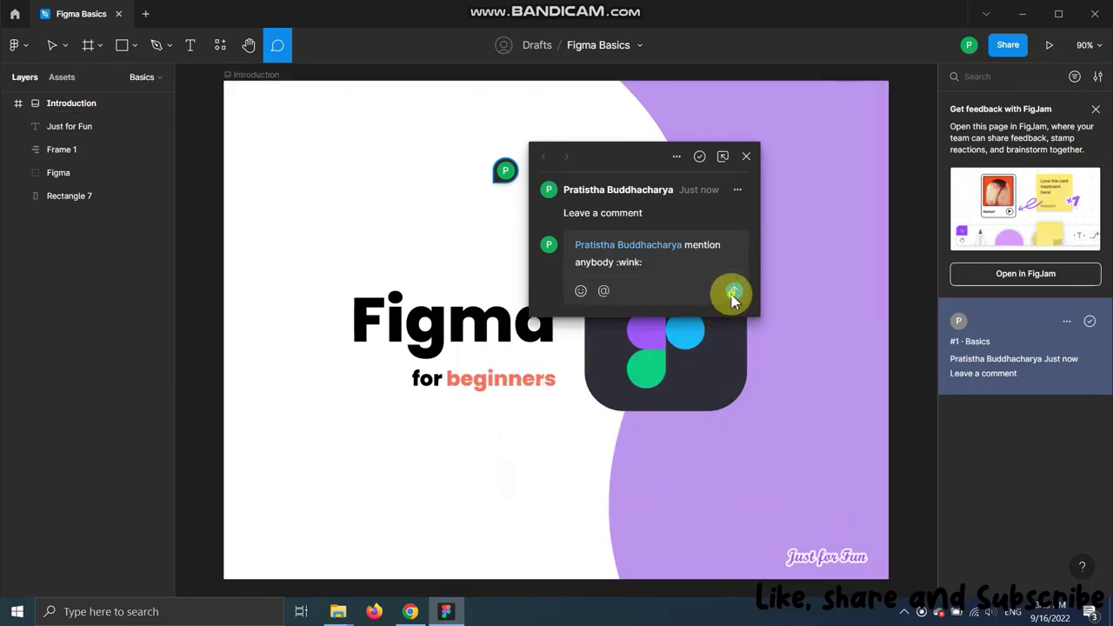
click(733, 292)
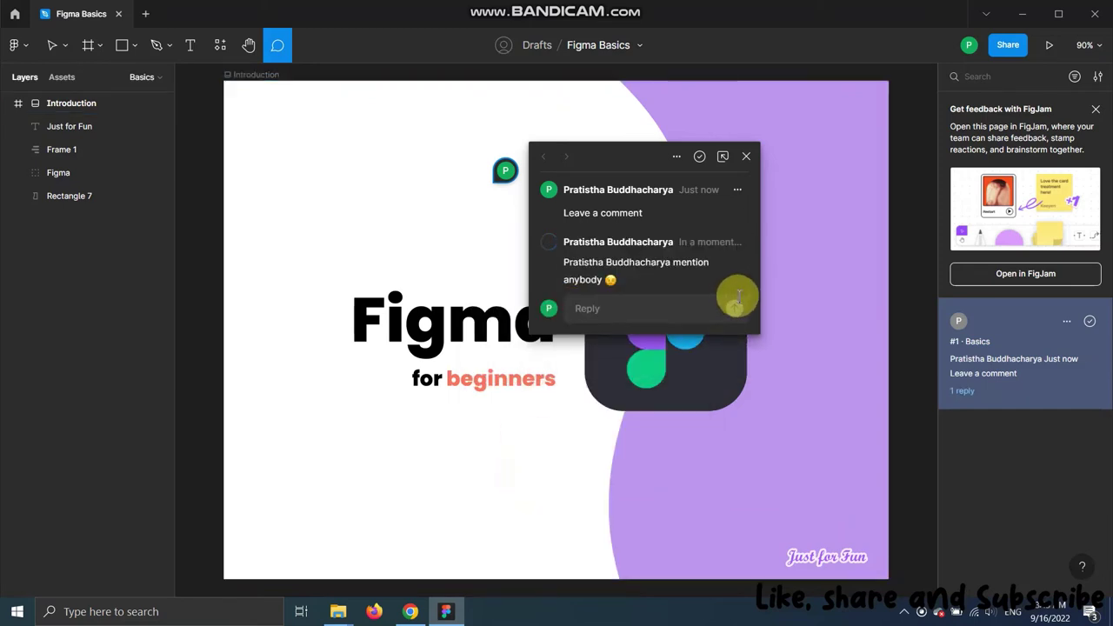
Close the comment thread, dismiss the Microsoft Store notification, and re-enter comment mode.
click(745, 157)
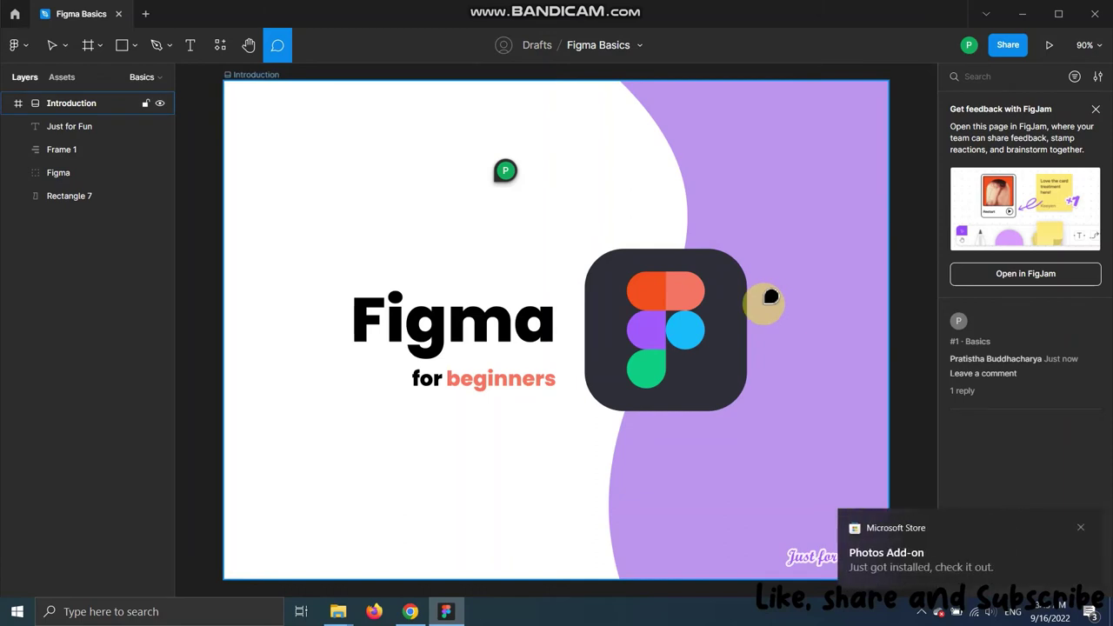
scroll(748, 304, down, 2)
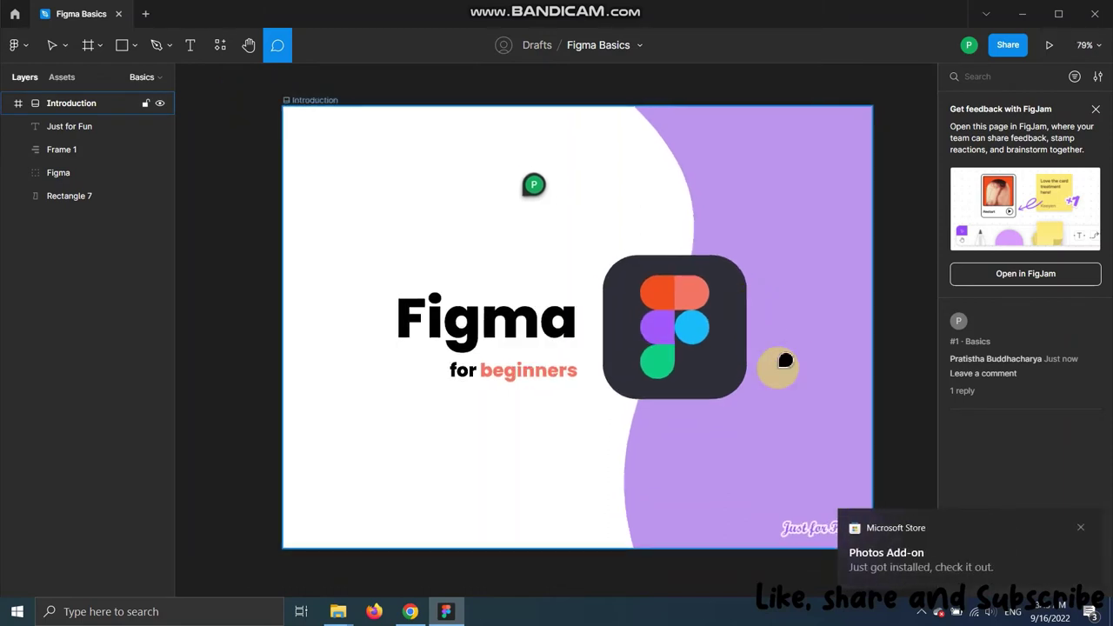
click(1082, 528)
scroll(556, 334, down, 5)
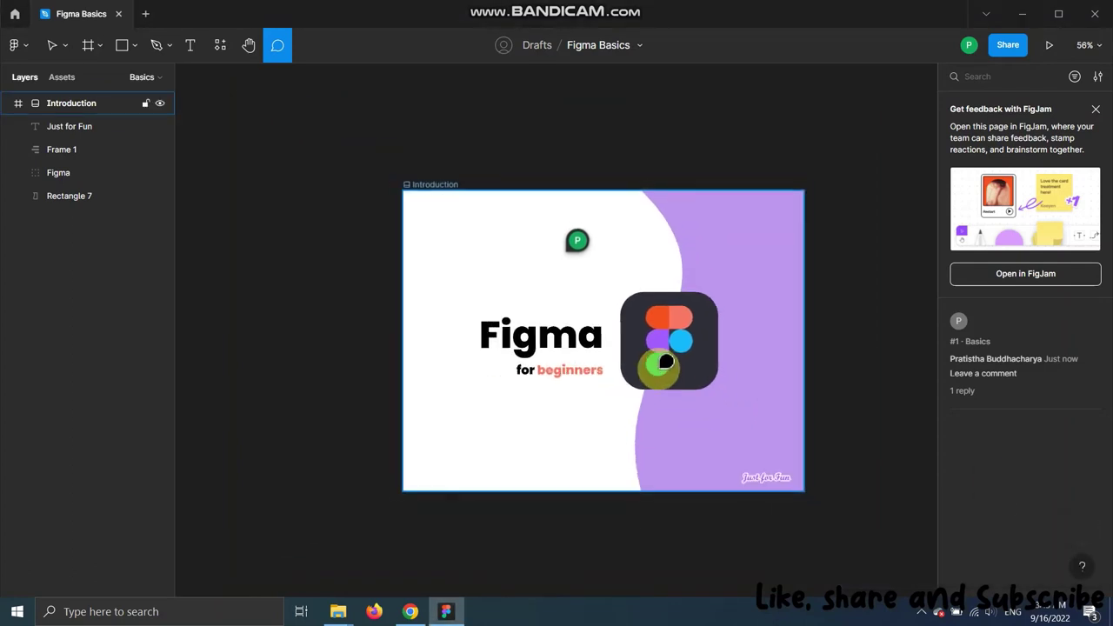
scroll(551, 336, down, 5)
scroll(789, 325, right, 10)
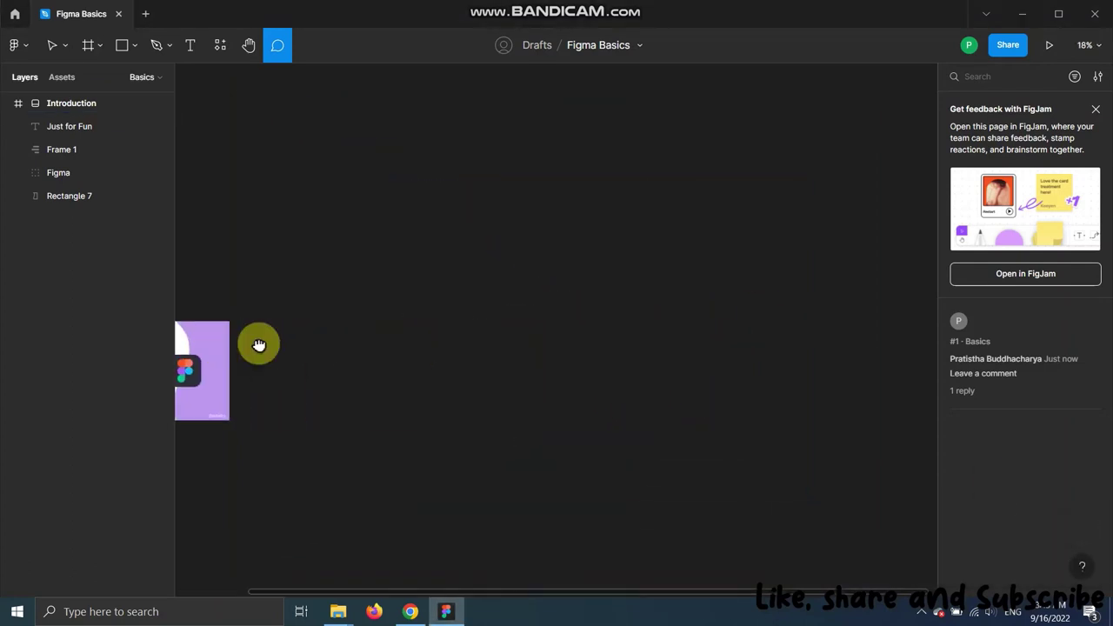
click(280, 47)
click(280, 45)
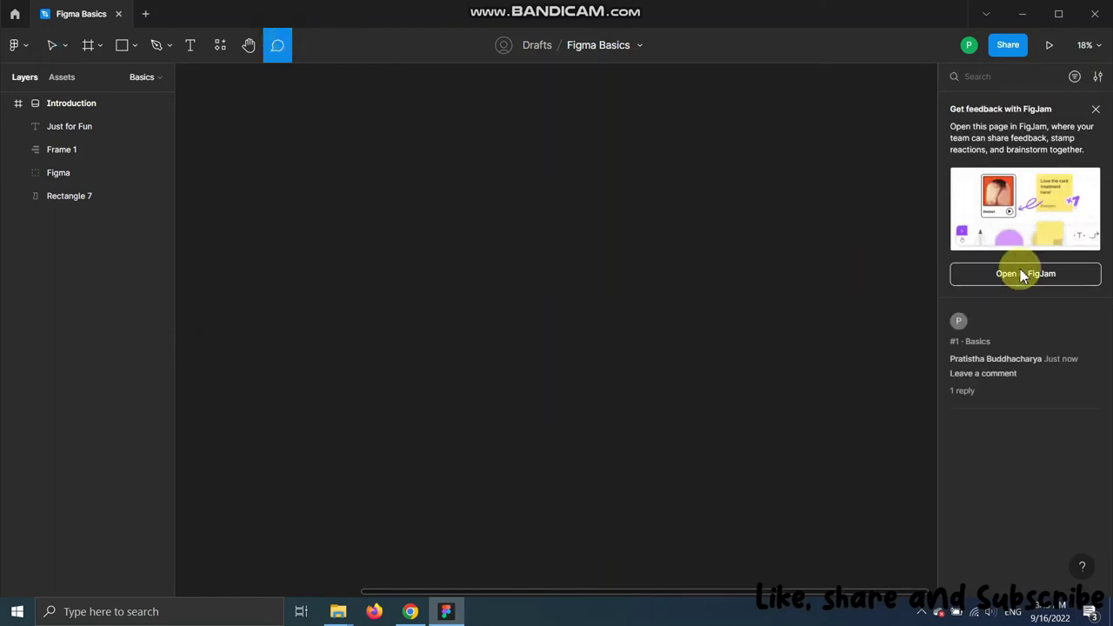
Resolve the thread from the comments list and return to object selection.
click(996, 363)
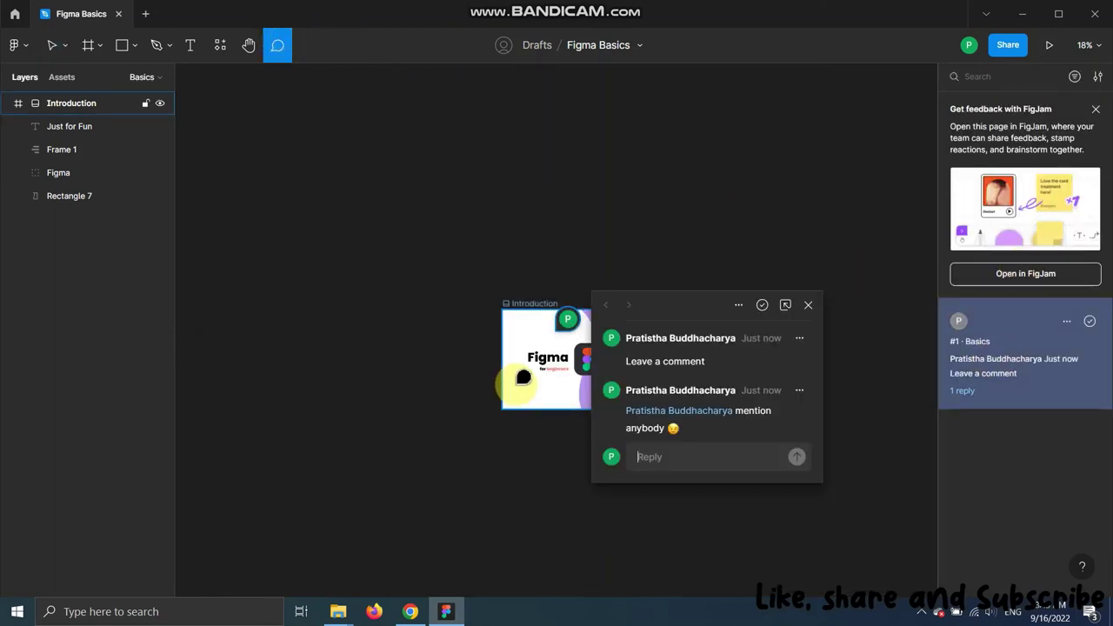
click(763, 306)
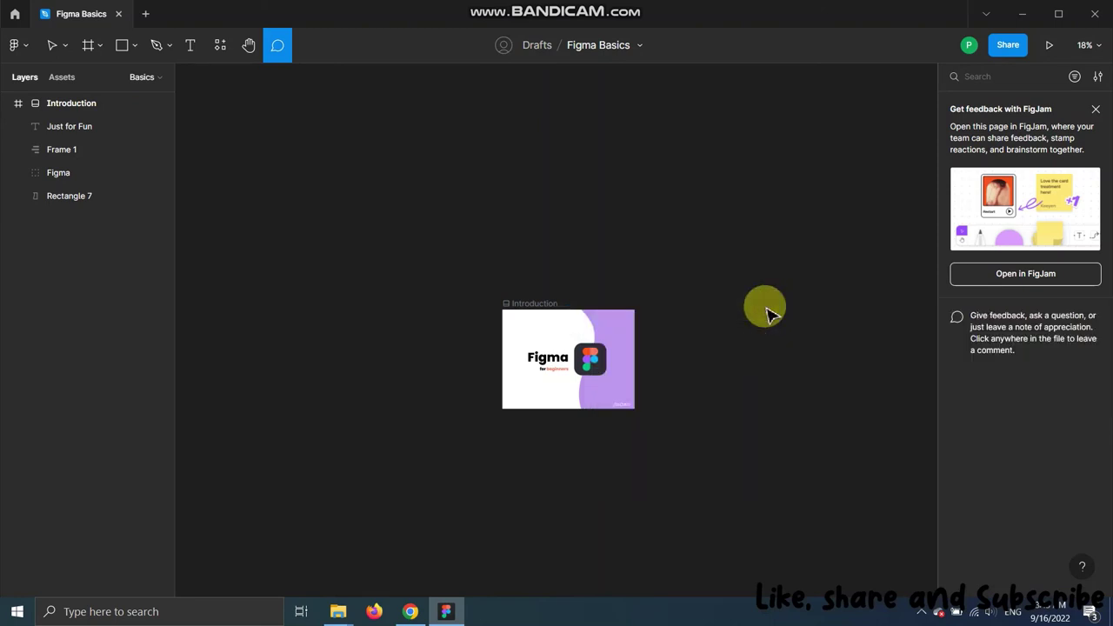
click(772, 300)
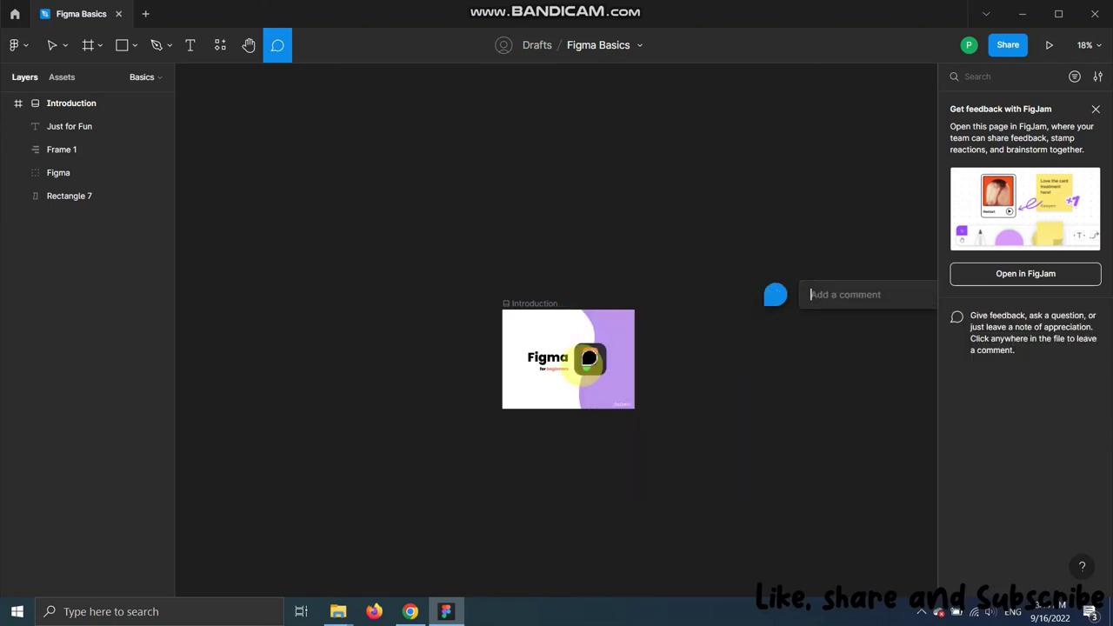
scroll(600, 349, up, 1)
scroll(600, 350, up, 2)
scroll(599, 350, up, 2)
scroll(600, 350, up, 1)
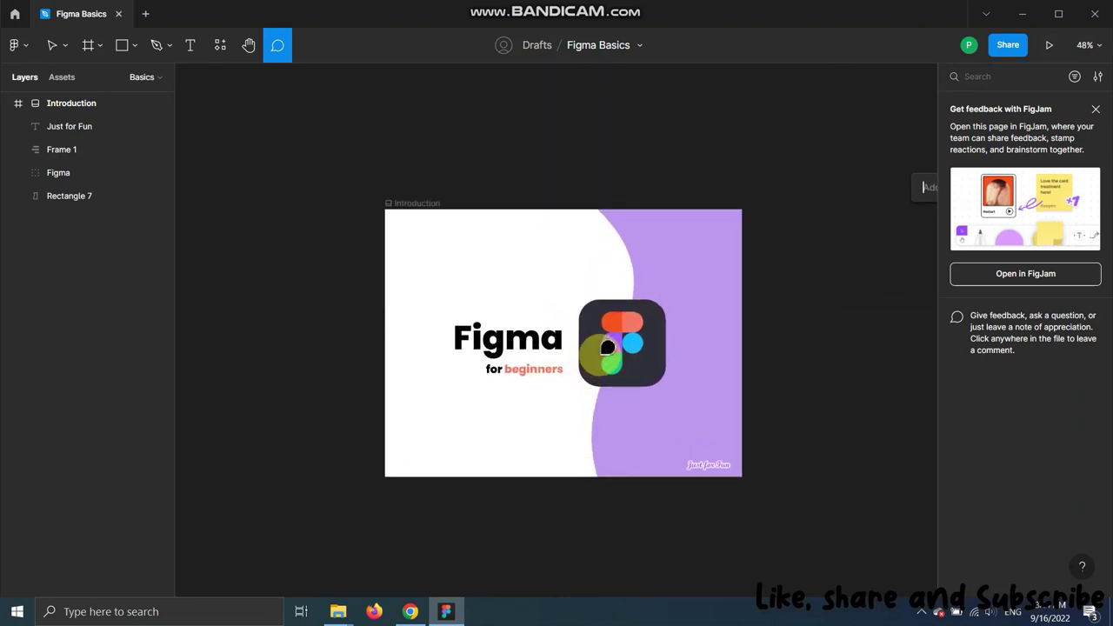
scroll(605, 350, up, 3)
key(Escape)
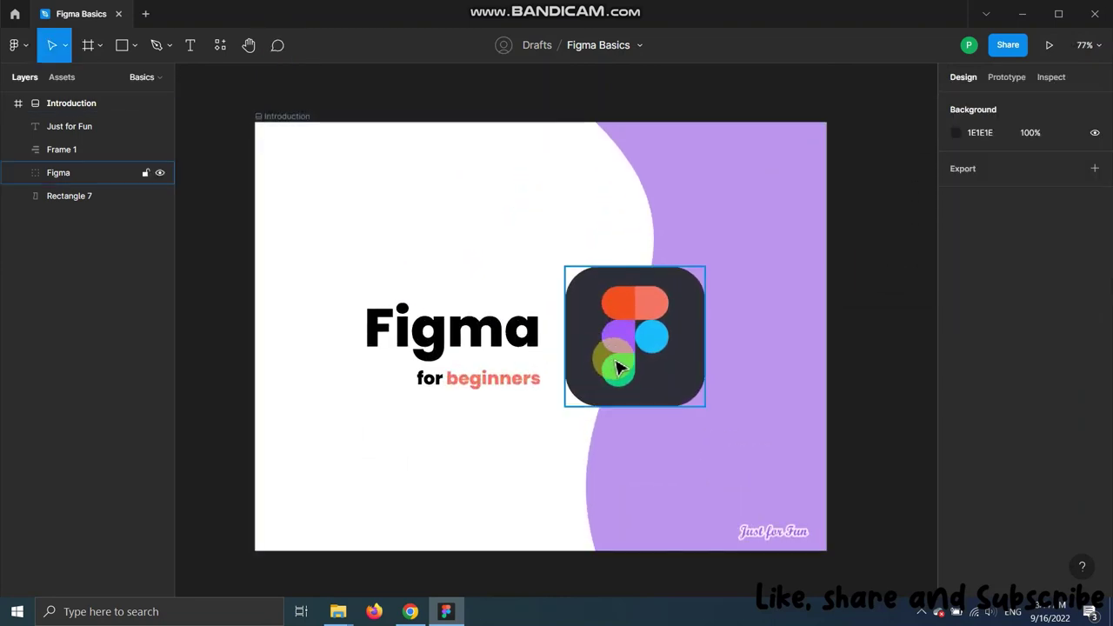